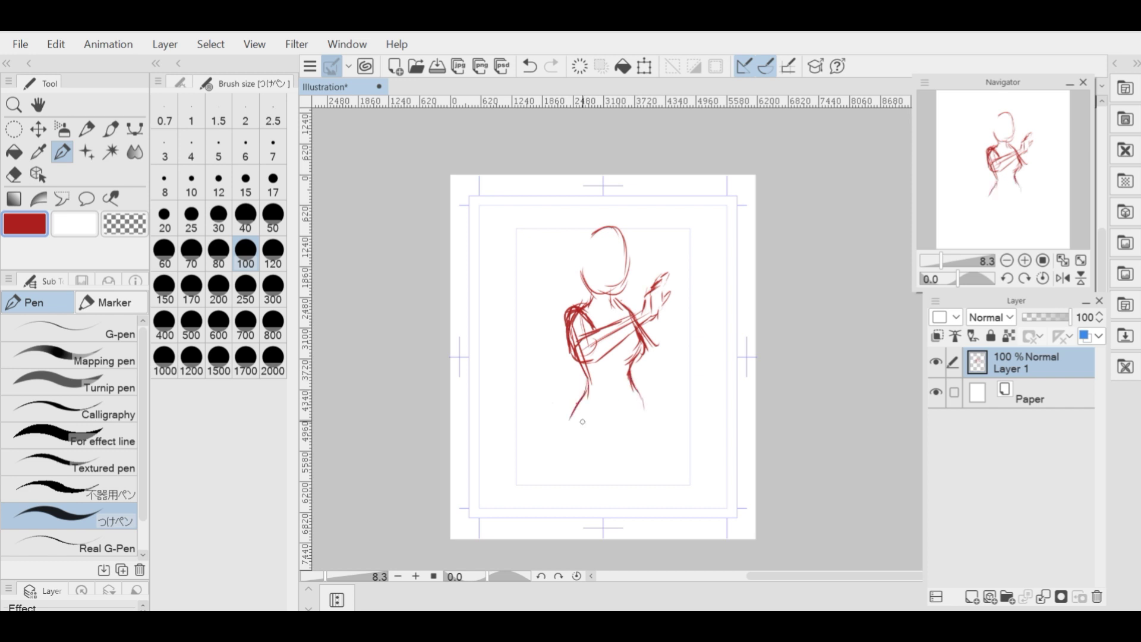
- Sketch the figure's hips and thighs in red, then add windblown hair around the head
drag(638, 401, 609, 428)
drag(607, 421, 613, 462)
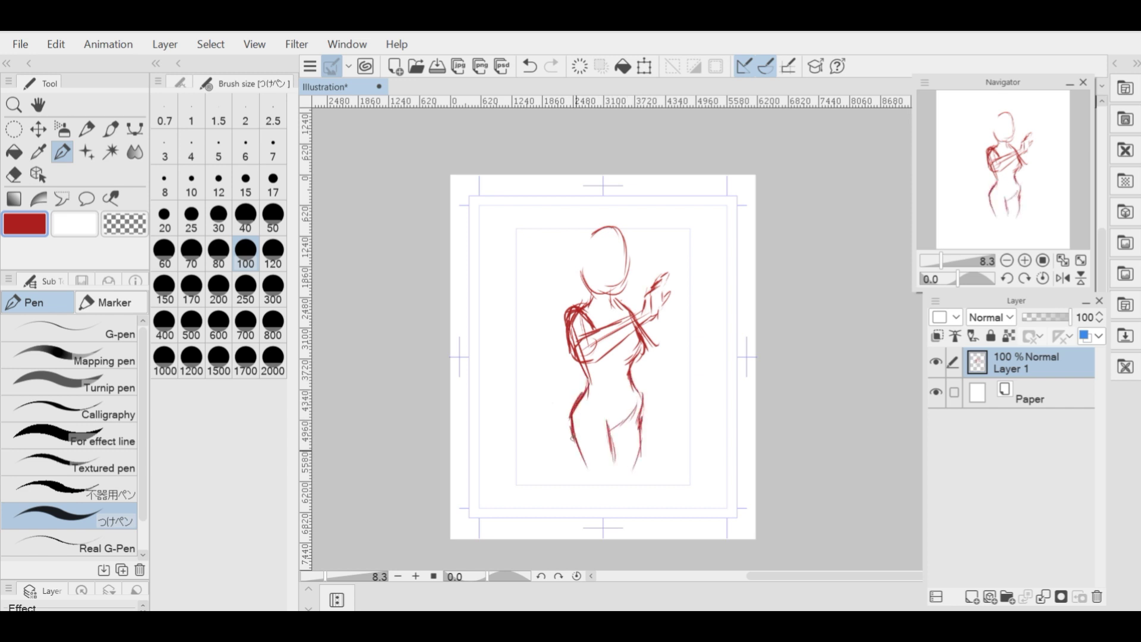
drag(585, 239, 561, 278)
drag(585, 292, 532, 312)
mouse_move(601, 224)
mouse_down()
mouse_move(591, 238)
mouse_move(627, 241)
mouse_up()
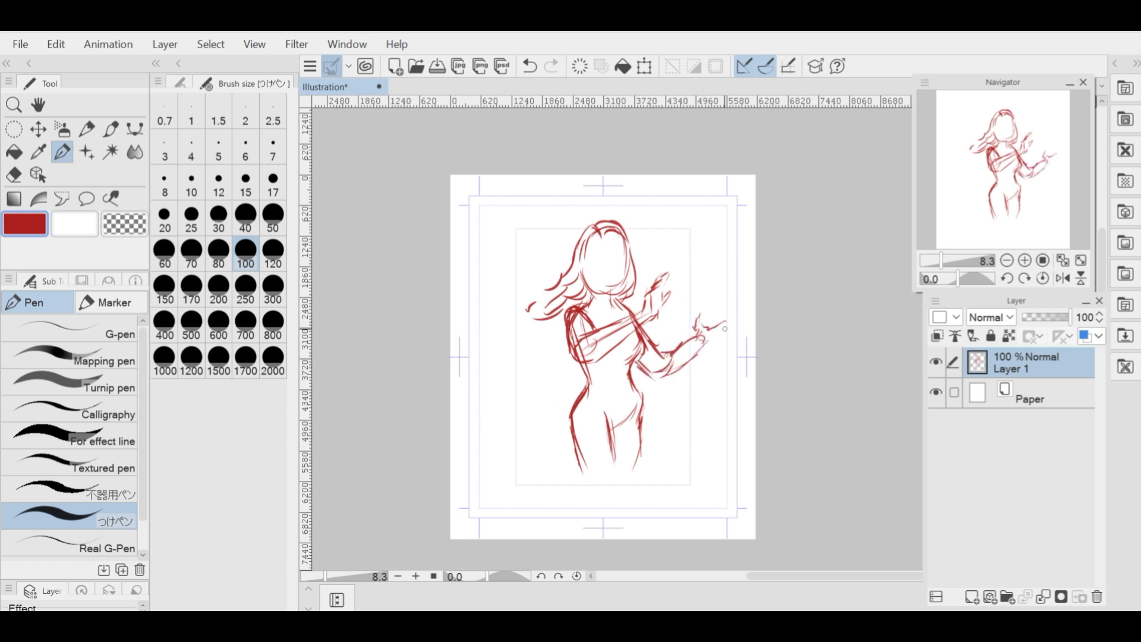
- Draw the fingers of the outstretched open hand at the end of the extended arm
scroll(719, 335, up, 2)
scroll(721, 313, down, 1)
drag(675, 307, 711, 288)
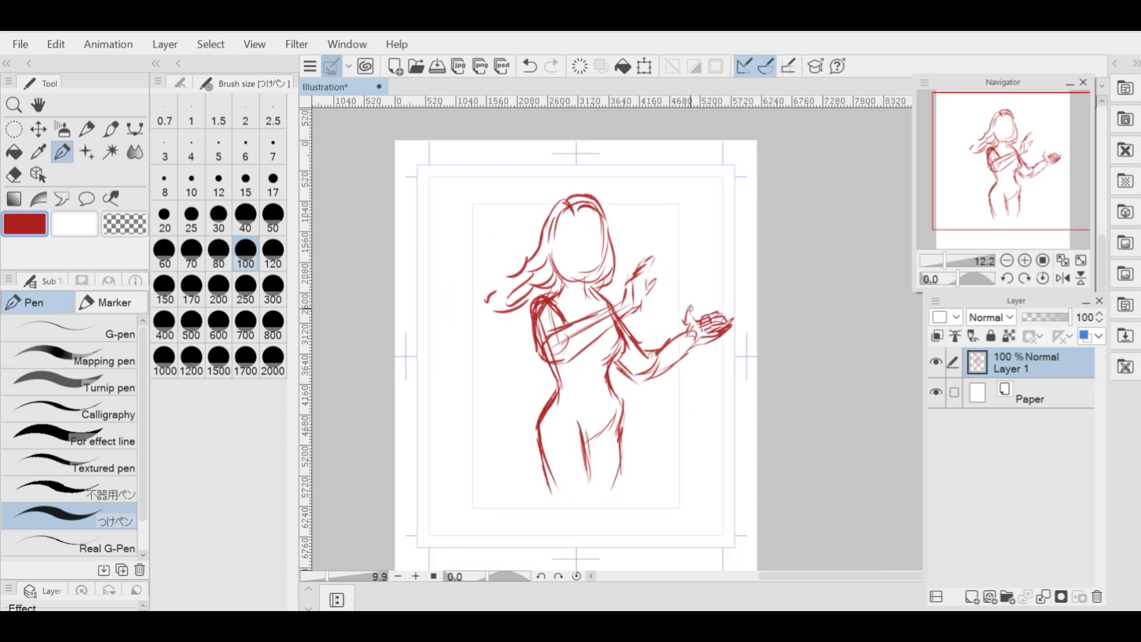
- Extend both legs to the page's lower edge and rough in cloth trailing behind them
scroll(623, 333, down, 1)
drag(626, 417, 582, 455)
drag(536, 390, 509, 456)
scroll(577, 232, up, 1)
drag(551, 417, 556, 494)
mouse_move(586, 447)
mouse_down()
mouse_move(577, 484)
mouse_move(562, 491)
mouse_up()
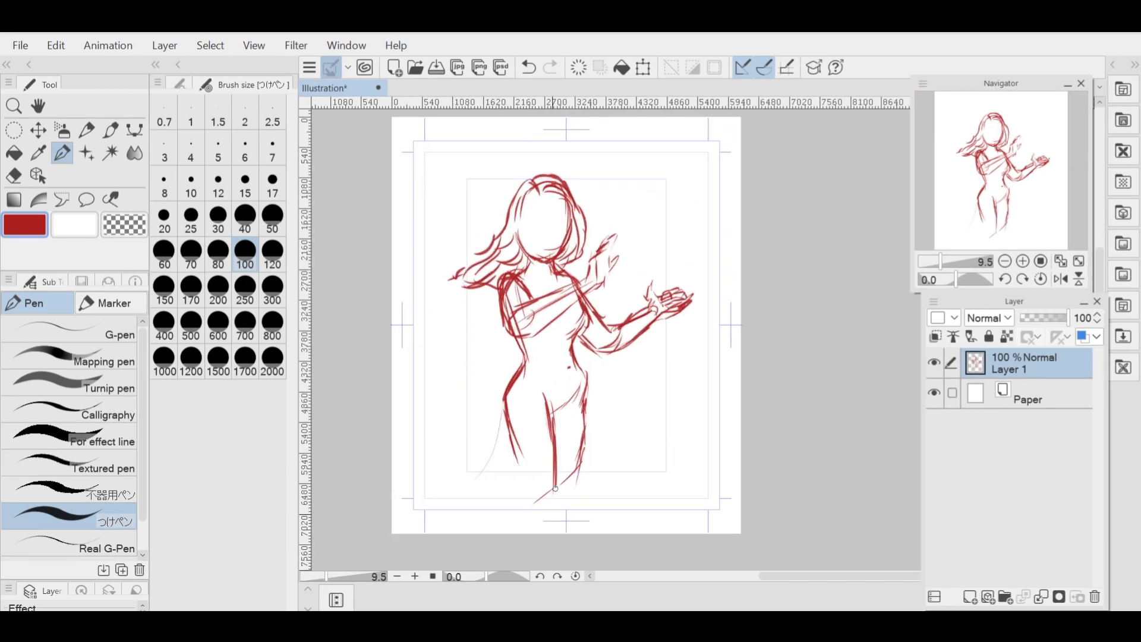
drag(514, 432, 526, 501)
mouse_move(556, 484)
mouse_down()
mouse_move(557, 530)
mouse_move(518, 532)
mouse_up()
drag(494, 469, 473, 507)
drag(473, 515, 463, 532)
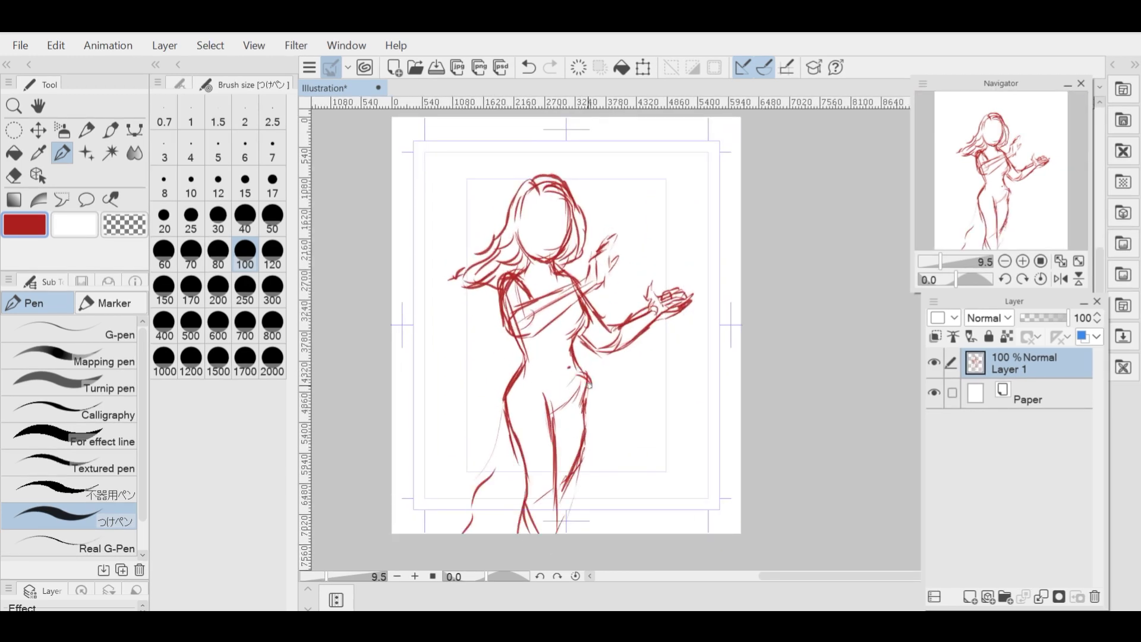
- Sketch a wrap skirt with a curved waistline, diagonal folds across the legs and a knot at the hip
drag(598, 414, 590, 434)
mouse_move(592, 375)
mouse_down()
mouse_move(564, 409)
mouse_move(569, 365)
mouse_move(519, 412)
mouse_up()
drag(570, 399, 523, 432)
drag(583, 423, 527, 496)
drag(583, 452, 535, 532)
drag(521, 369, 575, 373)
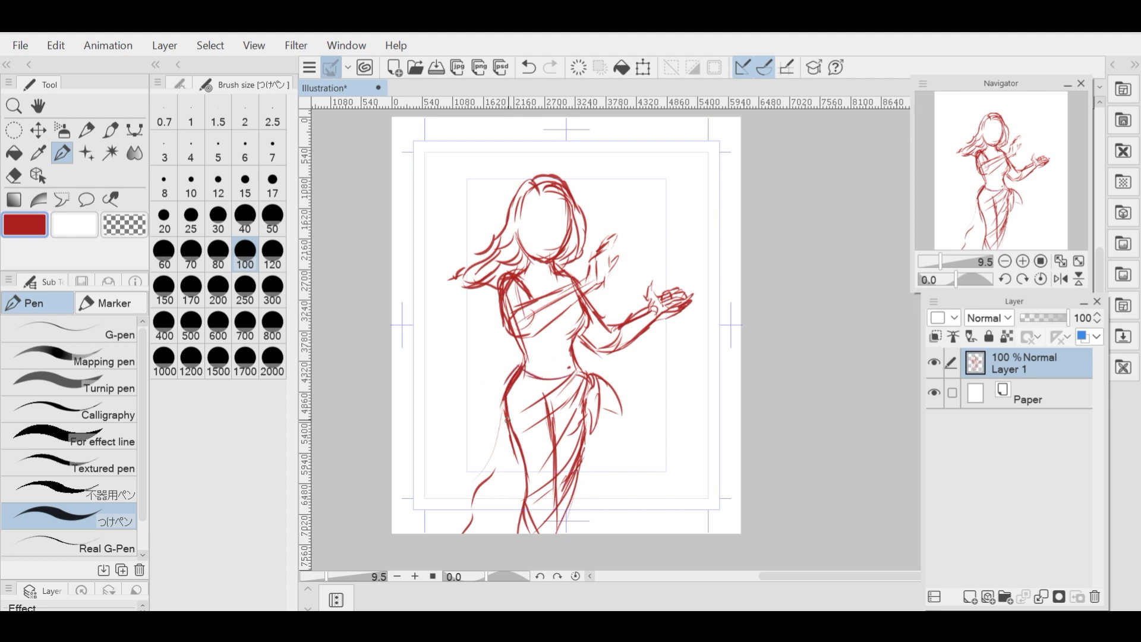
- Sketch the lower edge of a cropped top under the bust and reinforce the torso contours
scroll(586, 327, up, 1)
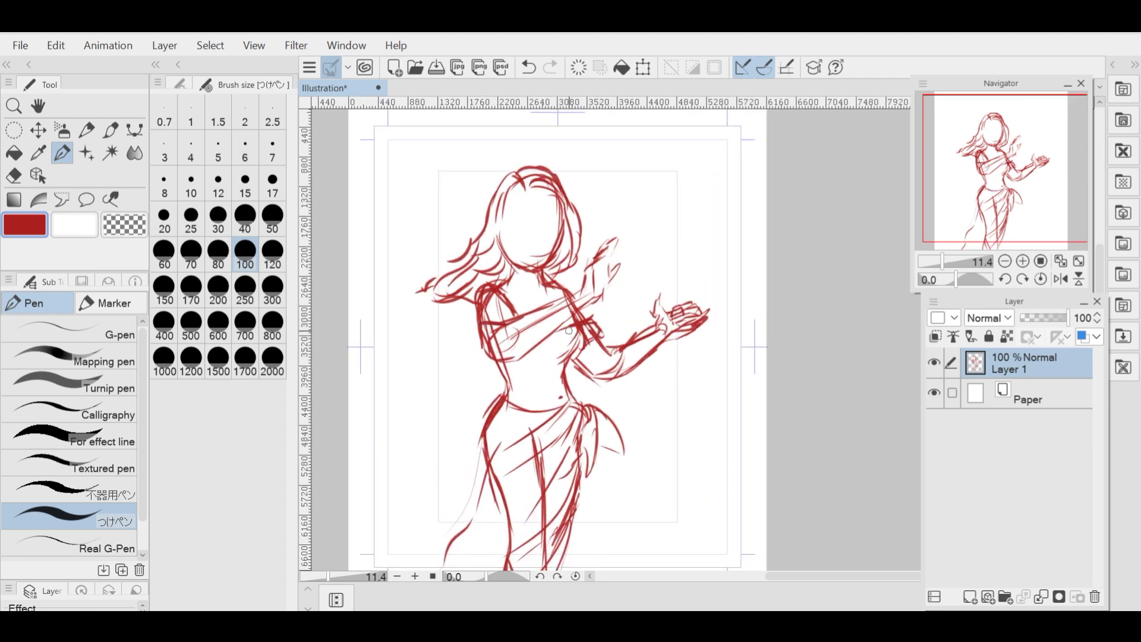
drag(549, 357, 500, 373)
drag(496, 361, 514, 385)
scroll(535, 356, down, 2)
scroll(534, 356, up, 4)
drag(512, 275, 505, 300)
scroll(588, 408, down, 1)
scroll(588, 408, down, 3)
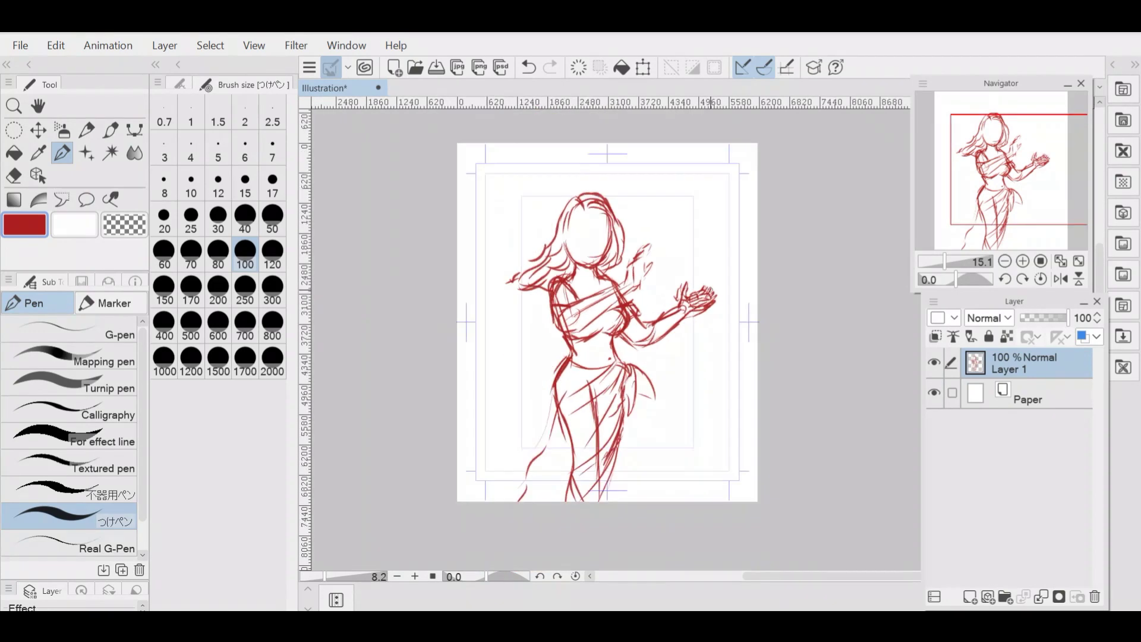
- Extend the skirt's trailing fabric down to the hem and add collarbone and jaw details
scroll(564, 356, up, 5)
scroll(511, 258, down, 5)
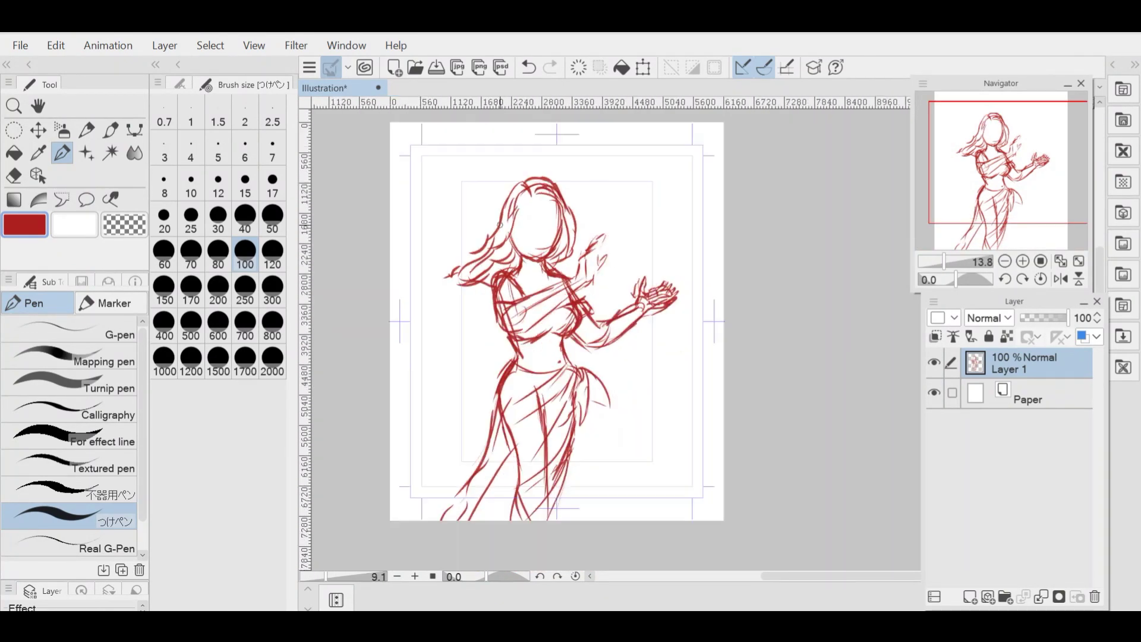
scroll(513, 257, up, 4)
scroll(577, 411, down, 4)
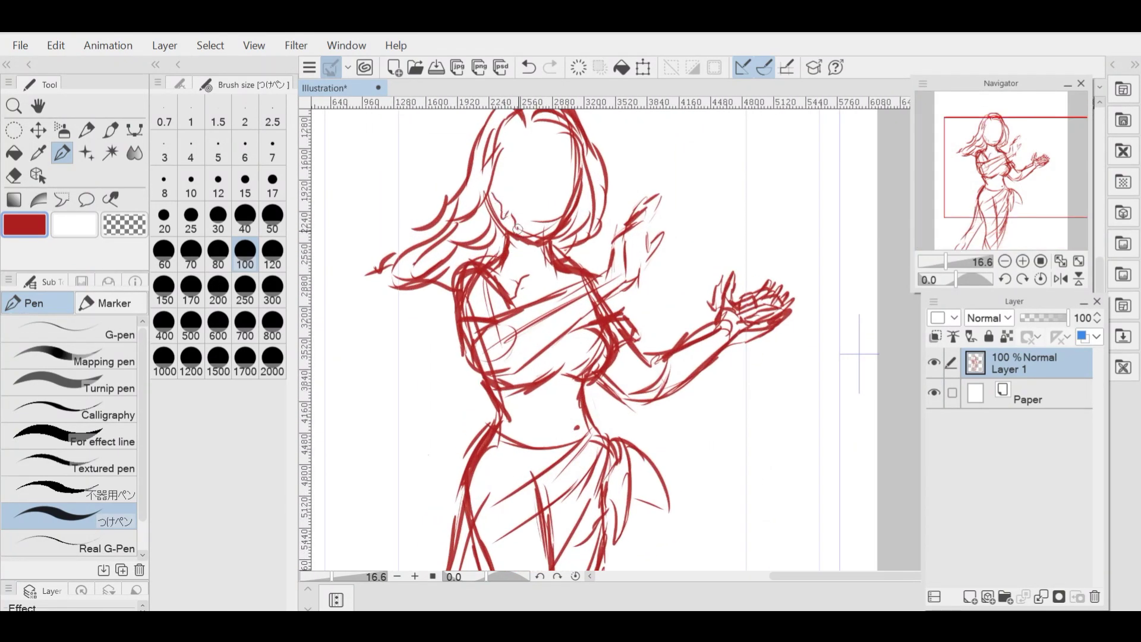
- Define the raised hand's fingers and add contour lines to the abdomen
scroll(601, 149, up, 4)
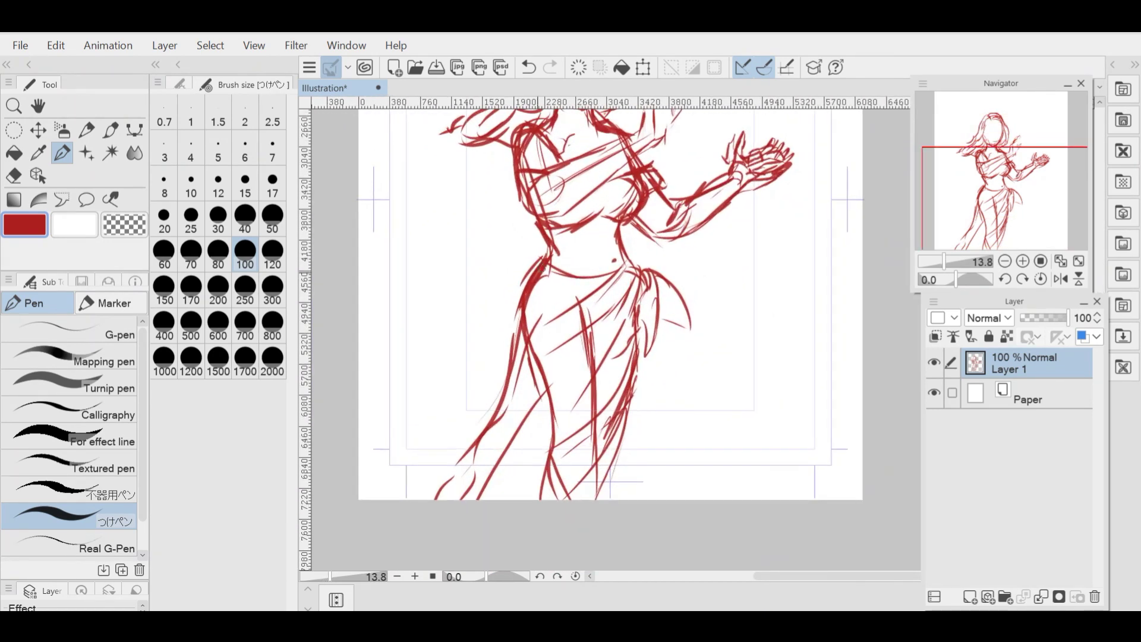
scroll(600, 149, up, 2)
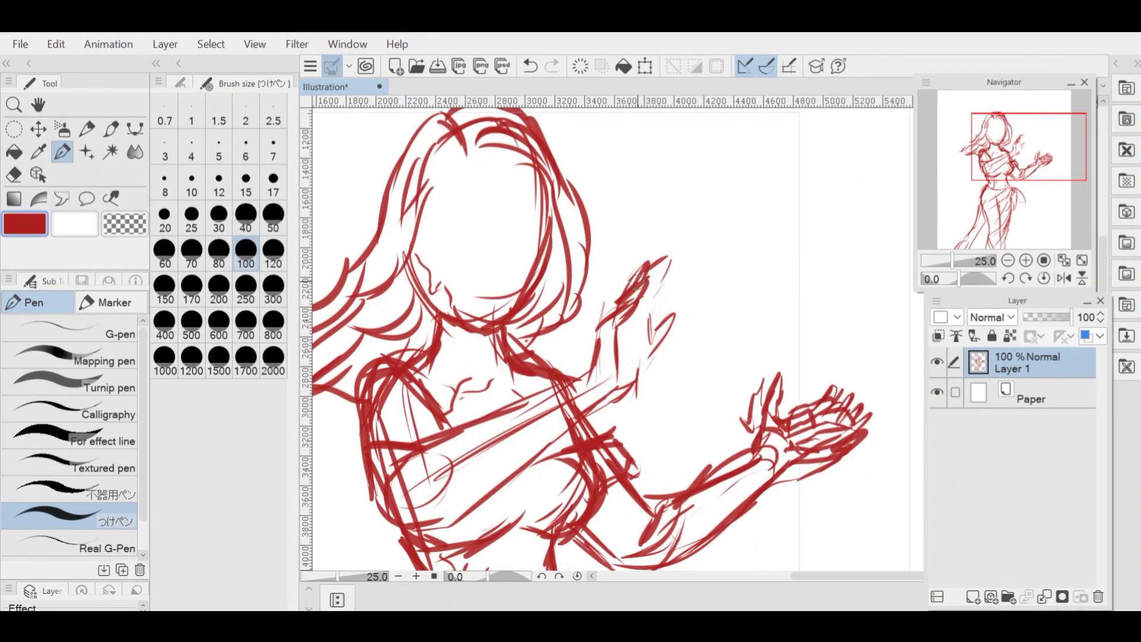
scroll(637, 381, down, 4)
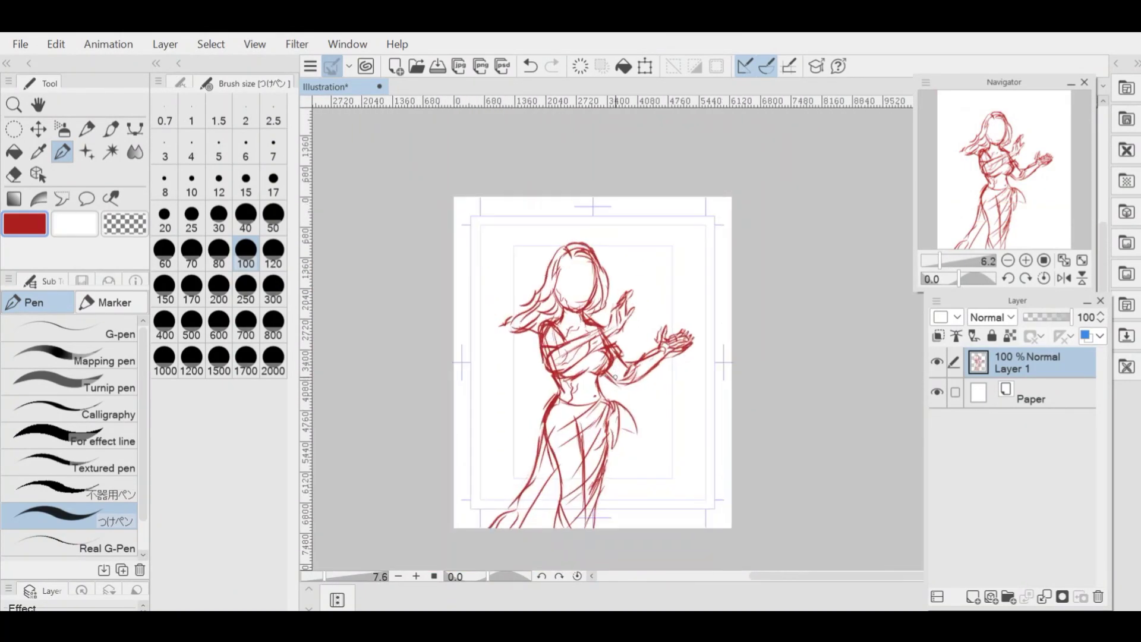
- Add looping folds to the hip knot and darken the outstretched hand's fingers
scroll(615, 377, up, 3)
scroll(600, 357, down, 2)
scroll(594, 381, up, 1)
mouse_move(553, 356)
mouse_down()
mouse_move(583, 394)
mouse_move(528, 395)
mouse_up()
scroll(546, 378, down, 1)
scroll(545, 375, down, 1)
scroll(602, 272, up, 5)
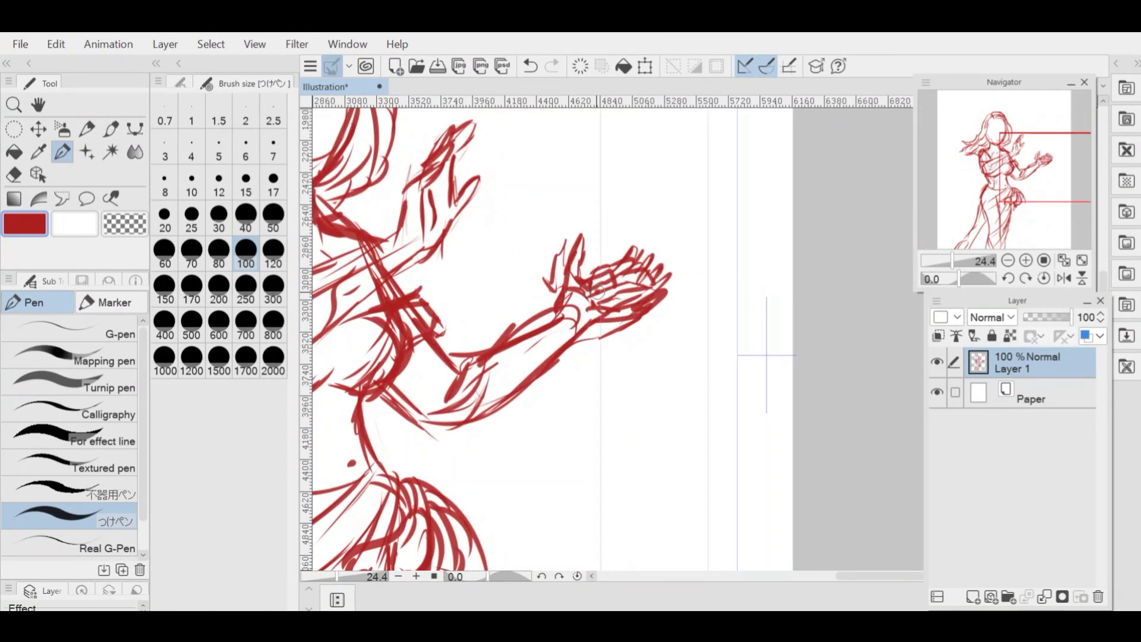
scroll(602, 272, down, 3)
scroll(575, 178, up, 3)
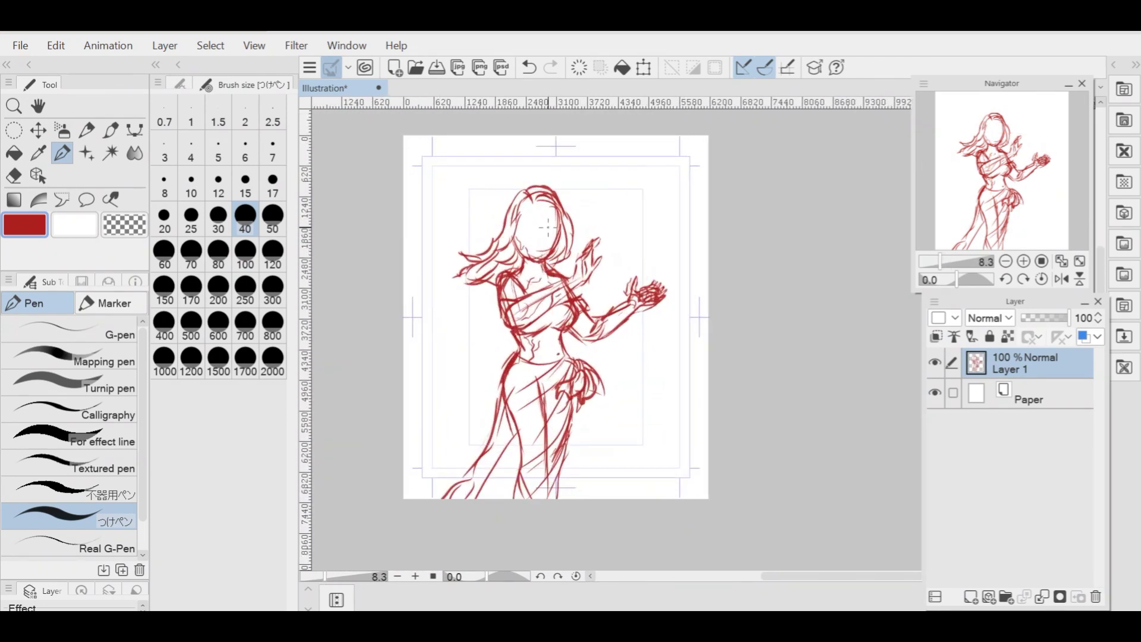
- With the pen at size 40, add hair ornaments, a V-shaped skirt waistband and a draped sleeve on the extended forearm
scroll(575, 146, down, 1)
scroll(575, 145, up, 1)
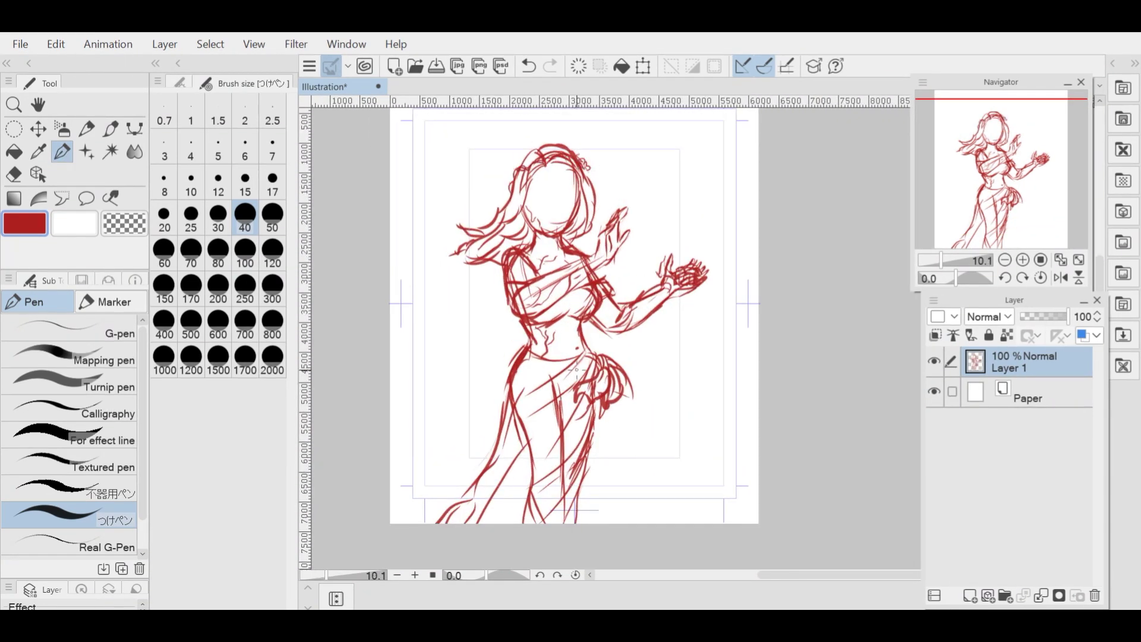
scroll(575, 146, down, 1)
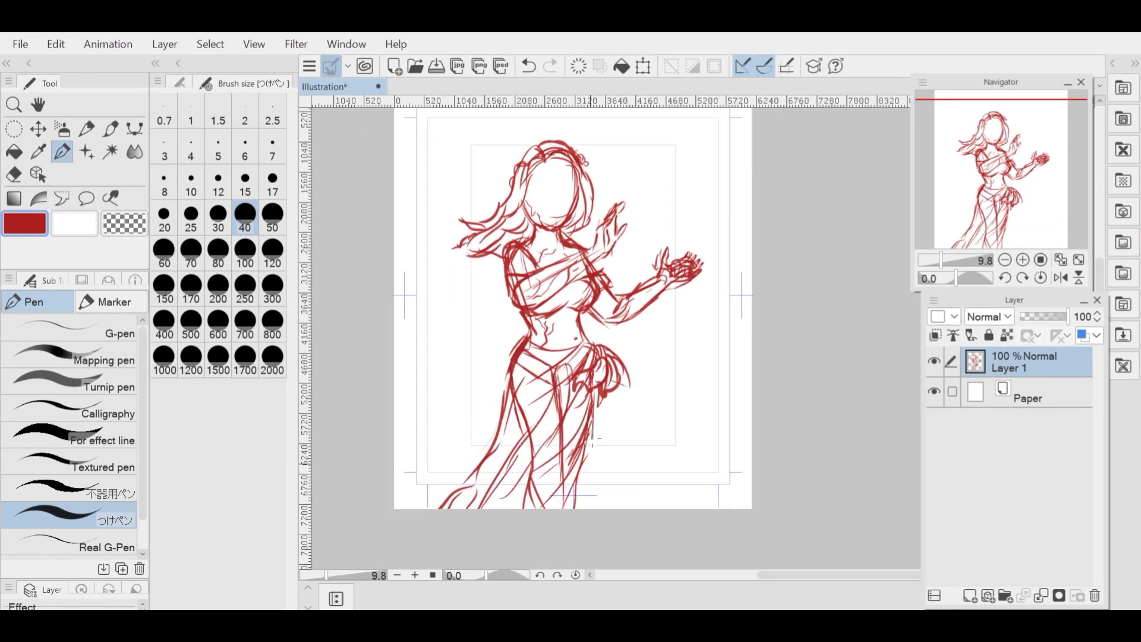
scroll(623, 306, up, 2)
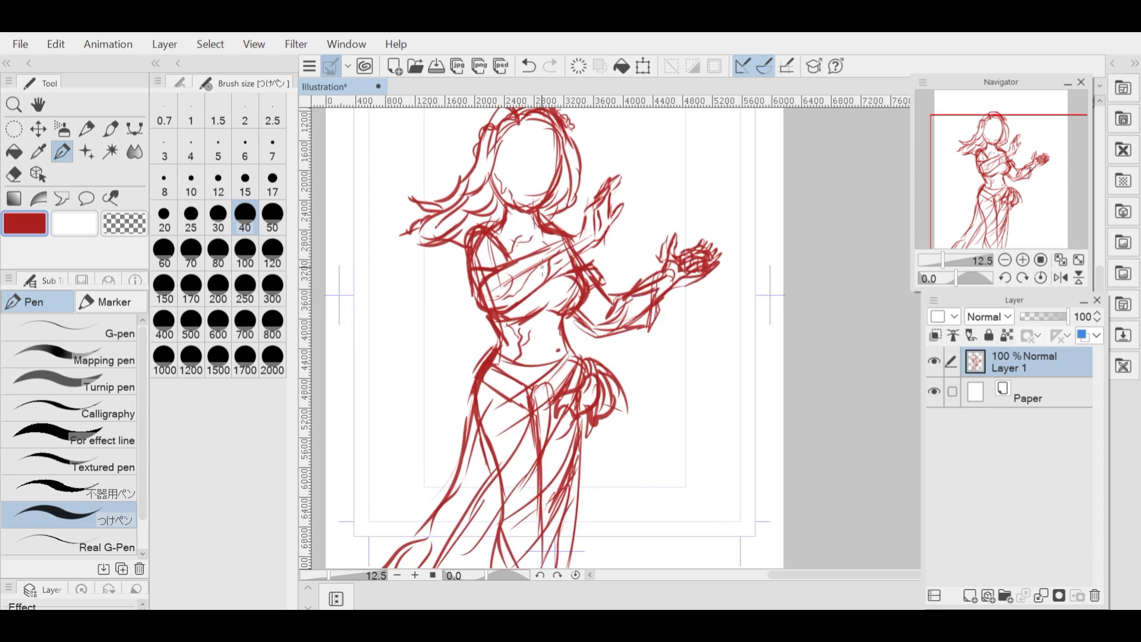
scroll(539, 274, down, 3)
scroll(558, 327, up, 3)
- Erase the hip knot, then hatch the skirt's V-shaped waistband and the central diagonal fold with the pen
key(e)
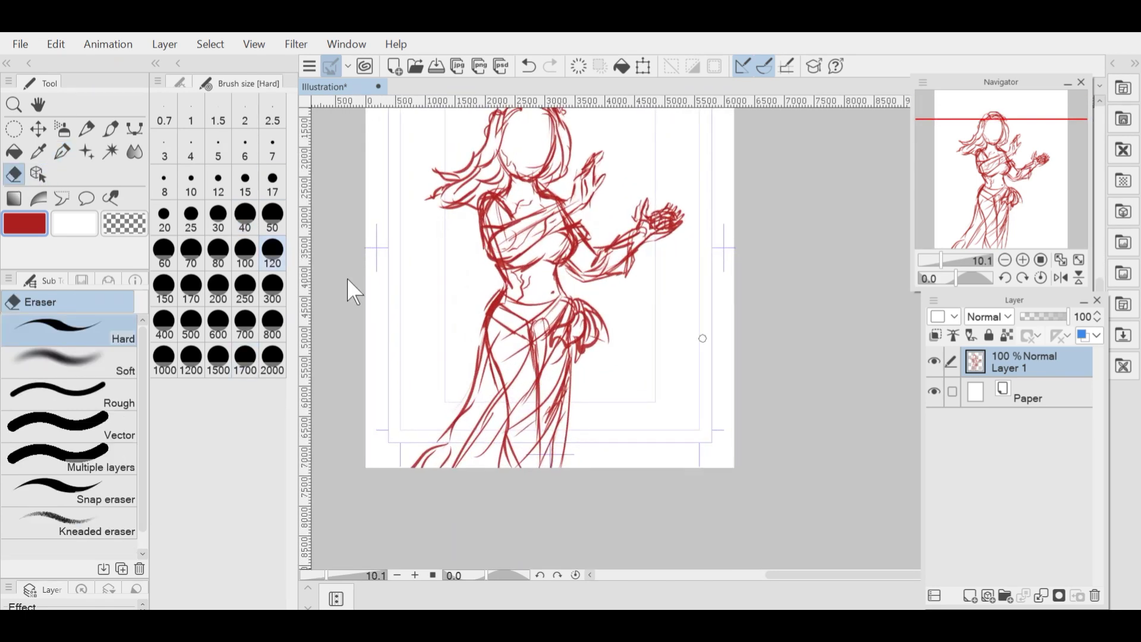
key(p)
scroll(571, 362, up, 1)
drag(540, 344, 538, 394)
mouse_move(530, 367)
mouse_down()
mouse_move(511, 432)
mouse_move(450, 515)
mouse_up()
drag(525, 359, 484, 317)
scroll(570, 321, down, 3)
scroll(558, 178, up, 3)
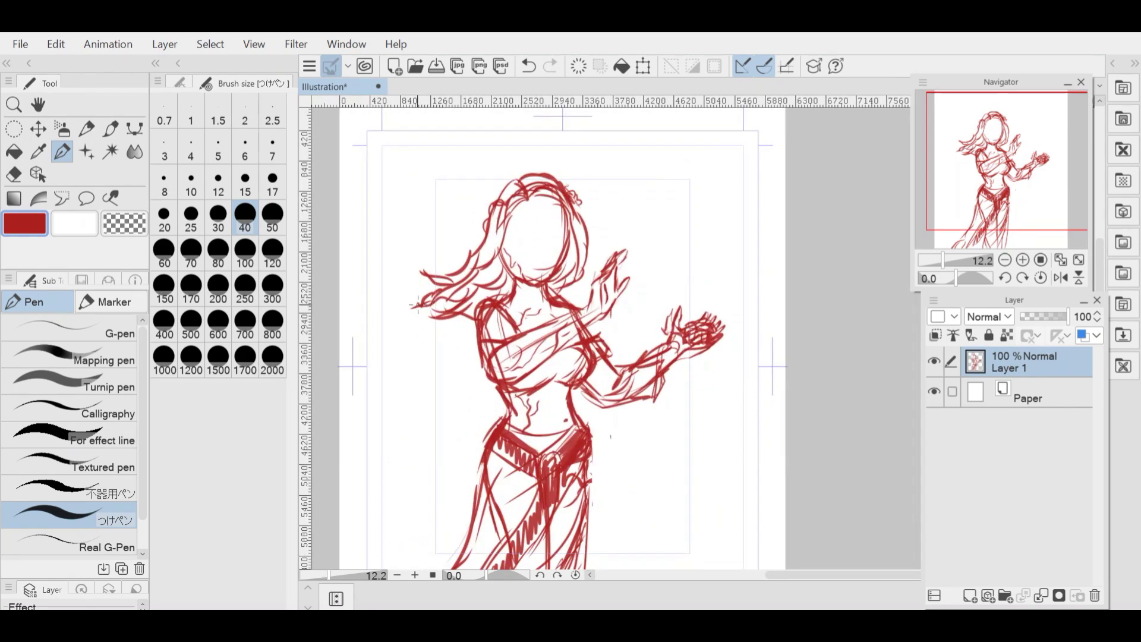
- Rework the folded arm and chest with additional fold lines across the upper torso
scroll(572, 337, up, 3)
drag(569, 337, 502, 380)
mouse_move(544, 303)
mouse_down()
mouse_move(513, 351)
mouse_move(486, 332)
mouse_up()
scroll(529, 286, down, 3)
scroll(528, 317, up, 2)
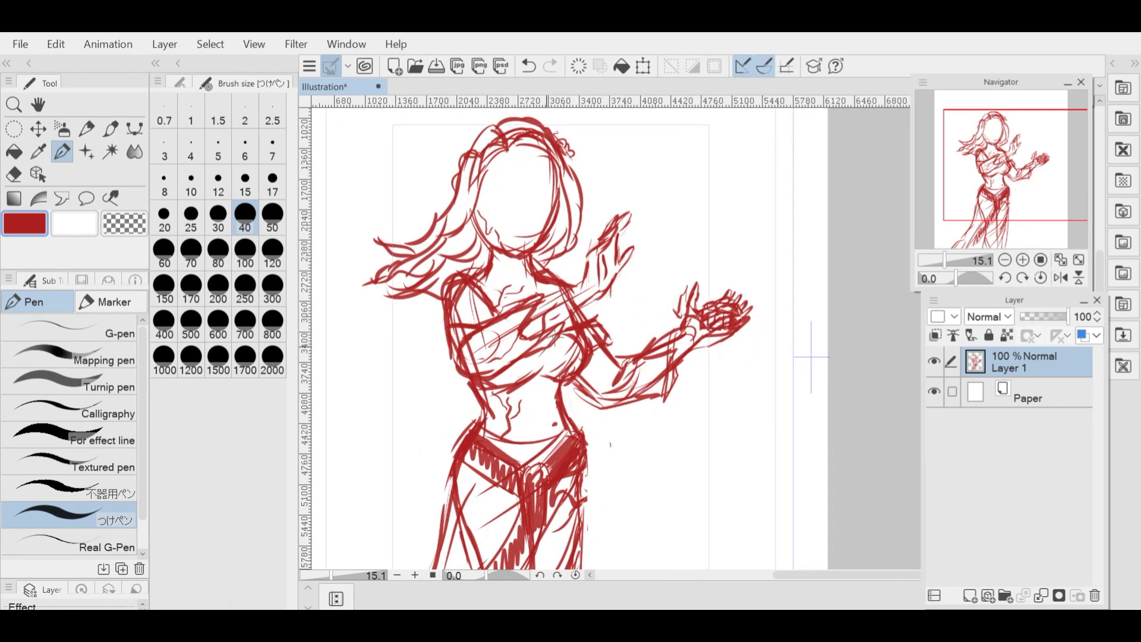
- Sketch loose horizontal ground lines in the background on both sides of the skirt
scroll(538, 262, down, 3)
scroll(538, 262, up, 3)
scroll(538, 262, down, 4)
scroll(559, 285, up, 1)
scroll(591, 297, up, 1)
drag(562, 381, 623, 376)
drag(564, 408, 624, 410)
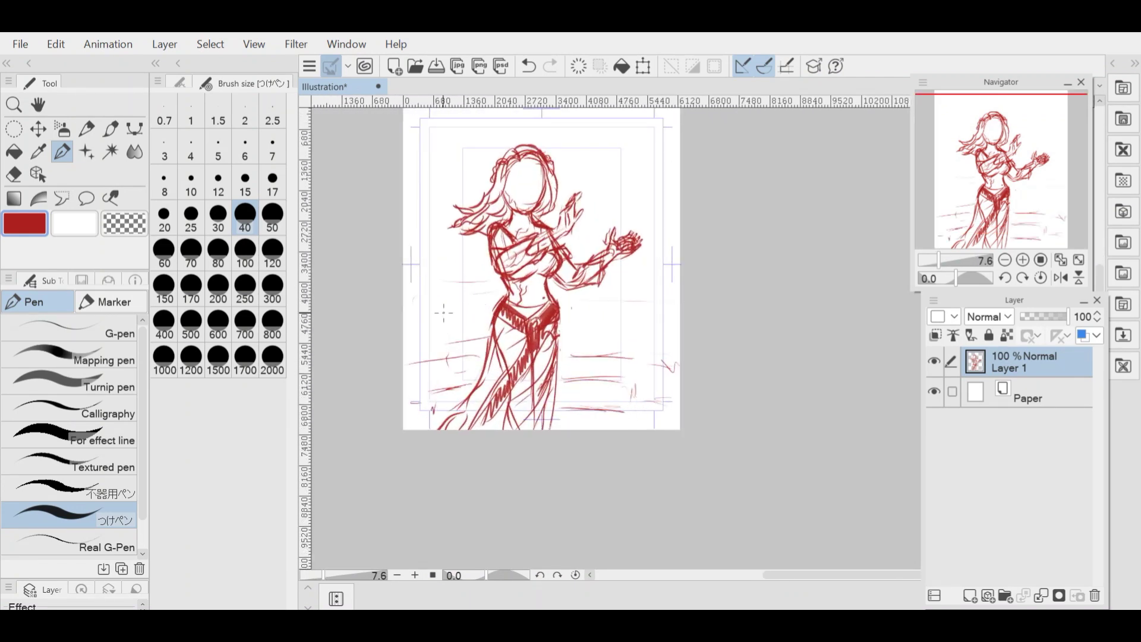
- Add more ground strokes and sloping distant hill lines from the page edges toward the waist
drag(407, 343, 462, 336)
drag(574, 346, 678, 340)
drag(575, 312, 678, 292)
drag(557, 361, 656, 353)
drag(406, 349, 478, 357)
scroll(459, 410, up, 1)
drag(399, 256, 500, 290)
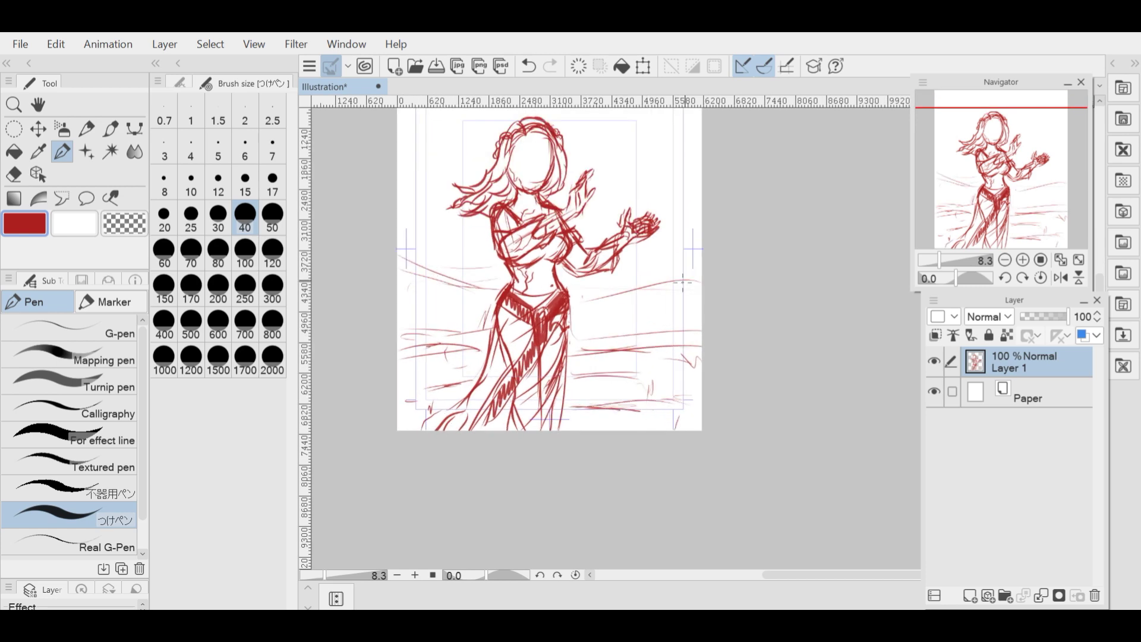
- Draw scalloped ornaments along the hair and add short detail strokes around the neck and shoulder
scroll(536, 309, down, 3)
scroll(563, 253, up, 5)
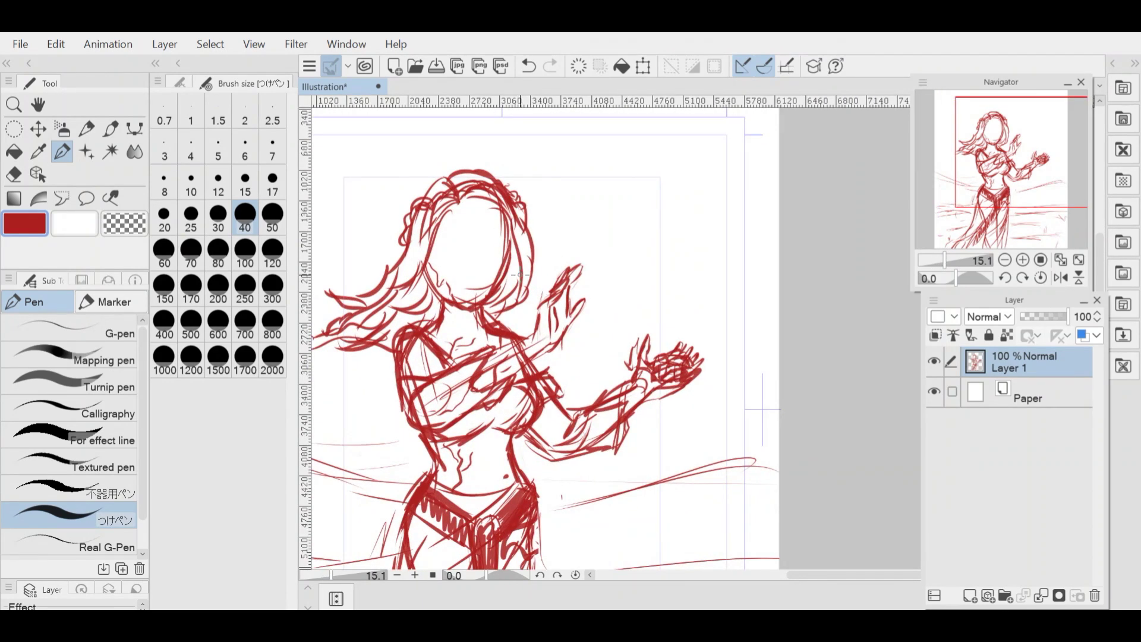
scroll(450, 296, down, 4)
scroll(442, 300, up, 4)
drag(437, 314, 444, 330)
drag(466, 324, 452, 352)
scroll(443, 333, down, 2)
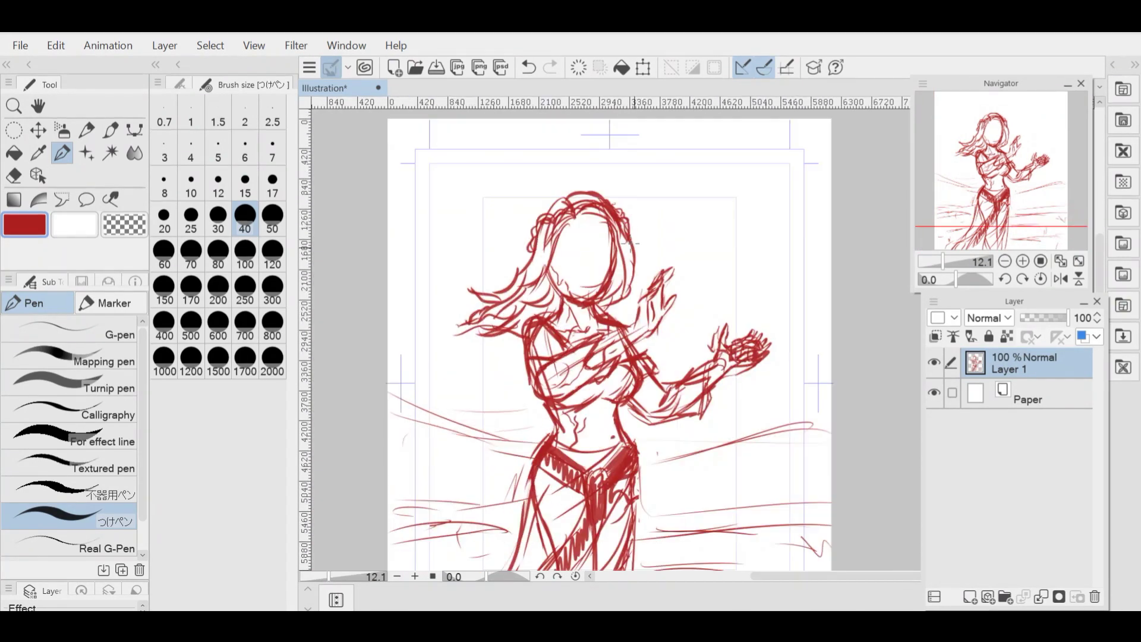
- Thicken the hair with extra strands along both sides of the face and down to the shoulders
mouse_move(628, 242)
mouse_down()
mouse_move(520, 258)
mouse_move(553, 317)
mouse_up()
drag(624, 235, 600, 312)
drag(550, 271, 530, 310)
scroll(620, 306, down, 2)
scroll(620, 306, up, 1)
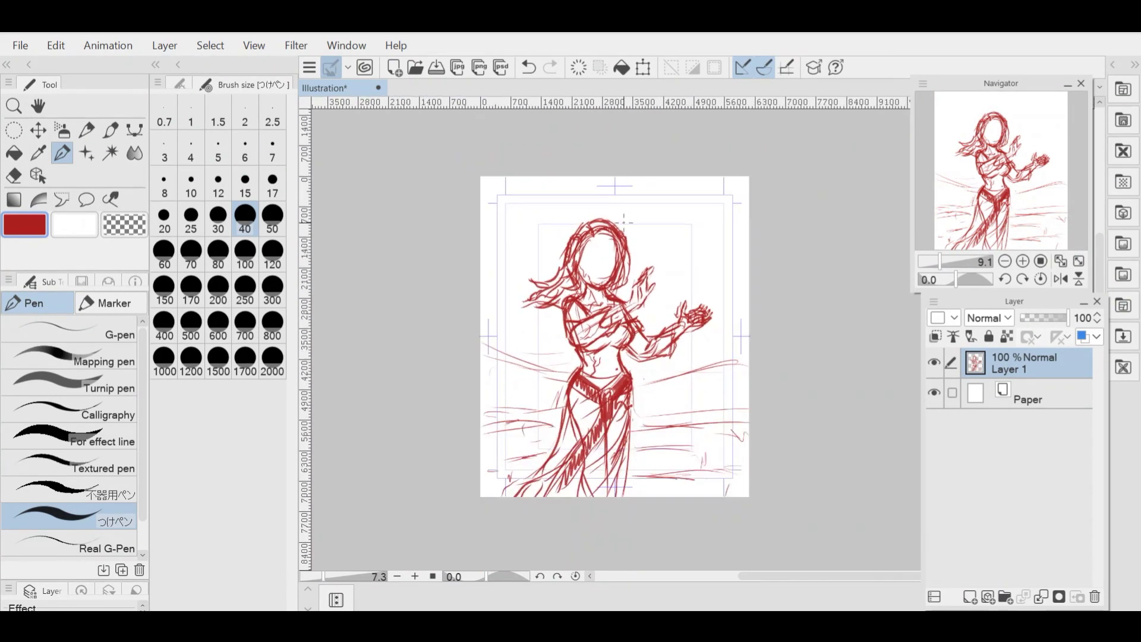
- Shape the extended arm's sleeve and draw a long drape hanging from the forearm with a wavy hem
mouse_move(686, 368)
mouse_down()
mouse_move(685, 505)
mouse_move(629, 395)
mouse_up()
drag(685, 440, 686, 512)
drag(641, 489, 683, 510)
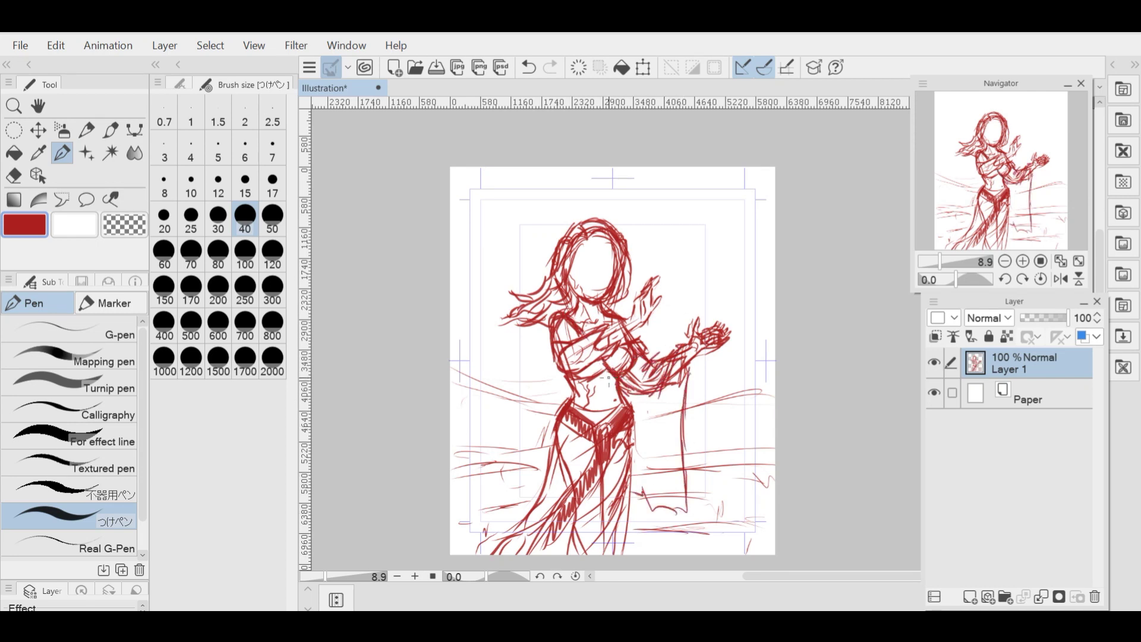
- Draw a second long drape falling from the folded arm's shoulder down beside the skirt
drag(541, 425, 531, 512)
scroll(594, 310, up, 3)
scroll(604, 315, down, 4)
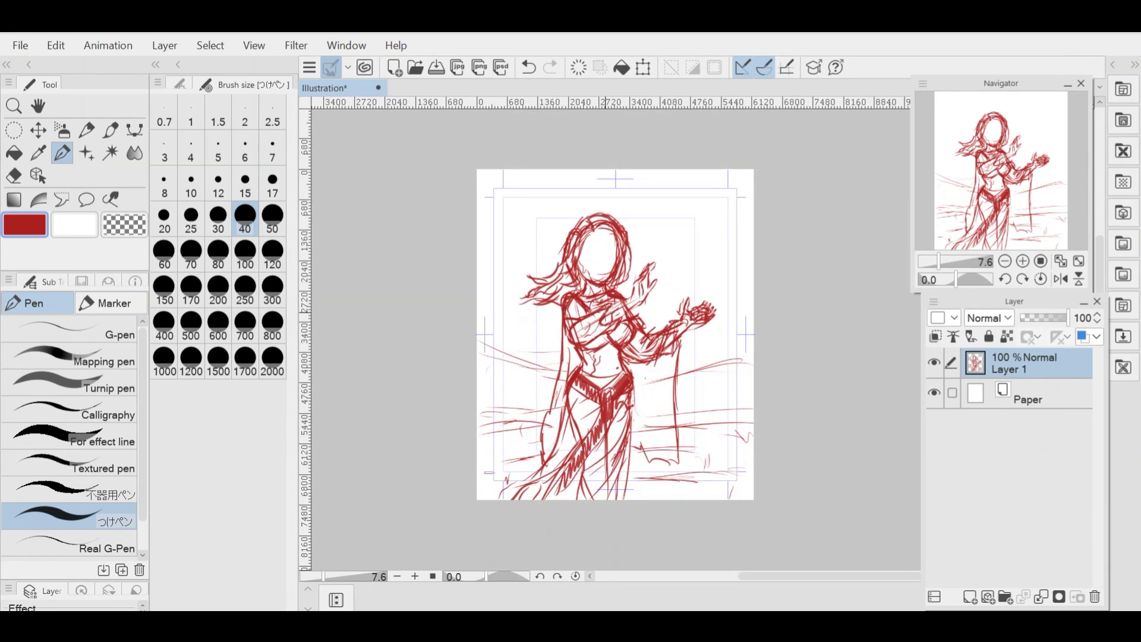
drag(562, 364, 535, 462)
scroll(671, 328, up, 1)
scroll(643, 359, up, 1)
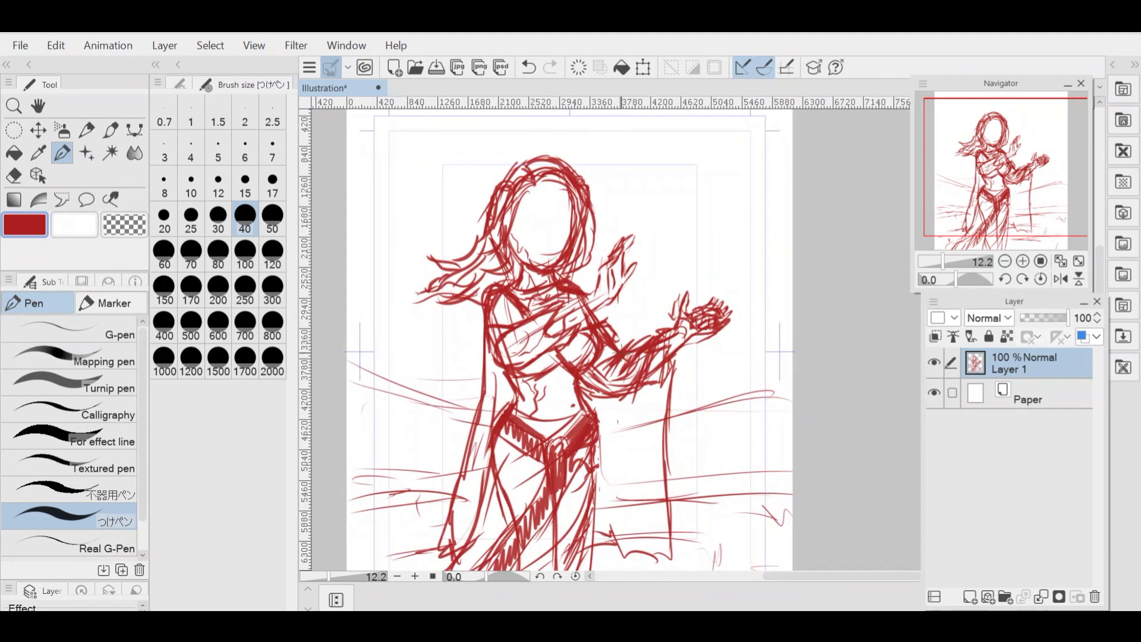
- Erase stray chest lines, then draw the forearm drape's inner edge and ruffled hem with the pen
key(e)
mouse_move(594, 364)
mouse_down()
mouse_move(583, 360)
mouse_move(593, 367)
mouse_up()
scroll(585, 363, up, 1)
key(p)
scroll(597, 333, down, 4)
scroll(604, 511, up, 3)
drag(580, 482, 637, 487)
scroll(585, 490, down, 2)
drag(634, 326, 630, 484)
- Redraw the torso contour and the top's lower edge beneath the folded arm
scroll(597, 452, down, 4)
scroll(544, 297, down, 1)
scroll(555, 368, up, 4)
drag(538, 386, 568, 396)
scroll(483, 285, down, 4)
scroll(482, 379, up, 3)
scroll(477, 247, up, 2)
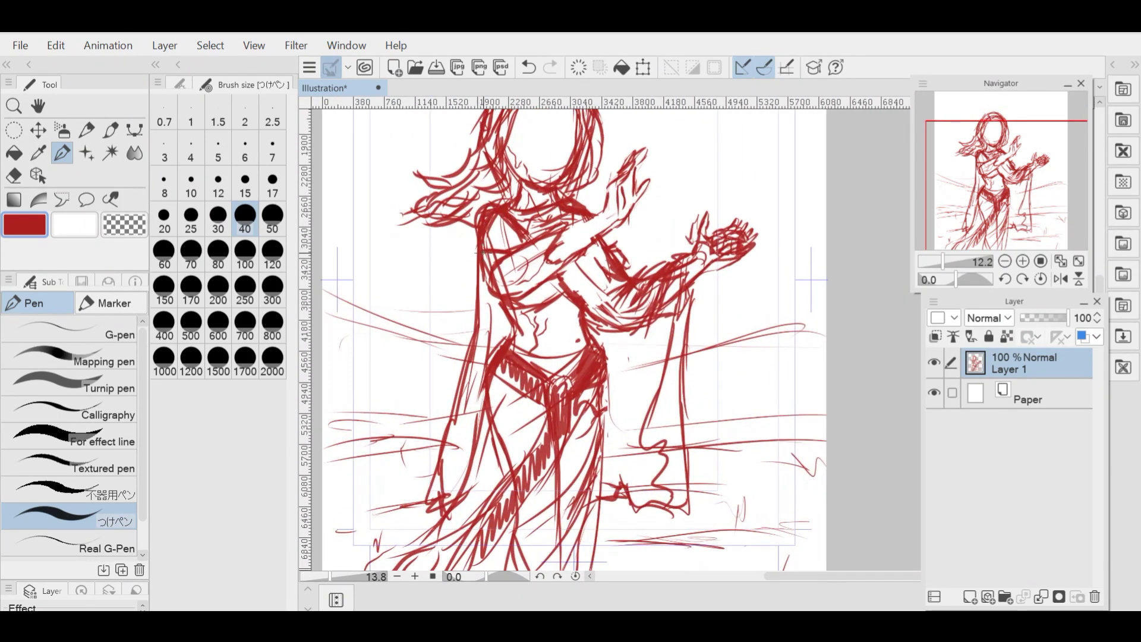
- Erase the rough lines at the folded arm's shoulder and redraw its outline with the pen
key(e)
drag(476, 247, 483, 276)
drag(488, 243, 494, 290)
scroll(490, 267, up, 1)
key(p)
drag(482, 240, 463, 315)
mouse_move(469, 263)
mouse_down()
mouse_move(499, 292)
mouse_move(496, 244)
mouse_up()
scroll(511, 255, down, 3)
scroll(469, 238, up, 2)
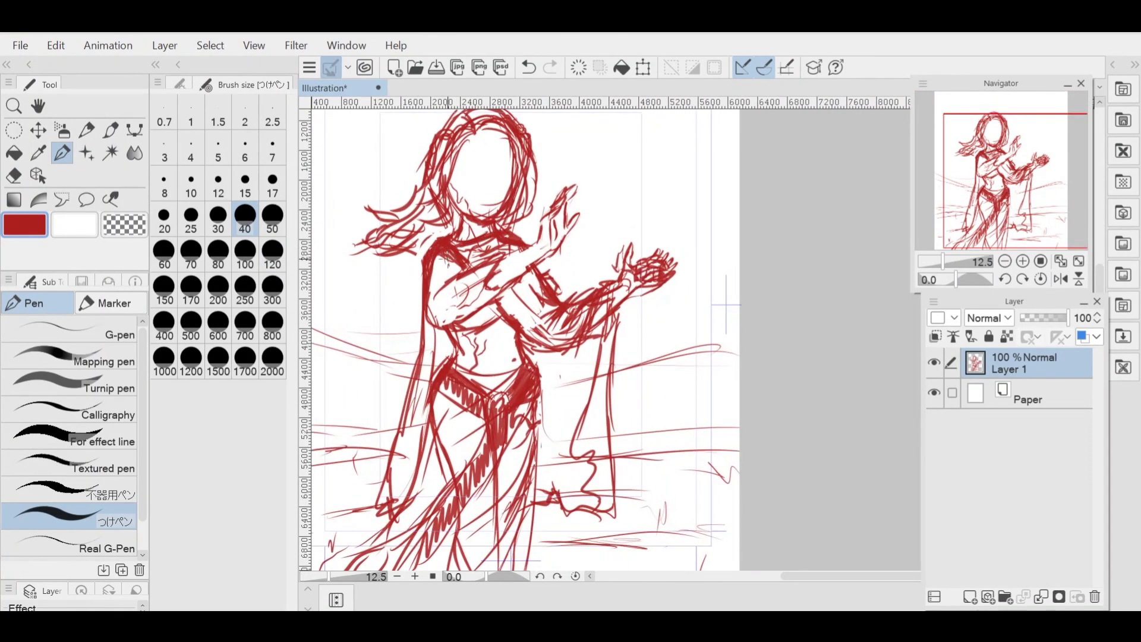
- Clean up the folded upper arm, undo one stroke, and draw new sleeve folds across it
key(e)
scroll(466, 221, down, 2)
scroll(465, 220, up, 2)
key(p)
scroll(594, 295, down, 4)
scroll(615, 287, up, 6)
key(ctrl+z)
scroll(652, 293, down, 4)
scroll(615, 238, down, 2)
mouse_move(552, 310)
mouse_down()
mouse_move(584, 329)
mouse_move(520, 335)
mouse_up()
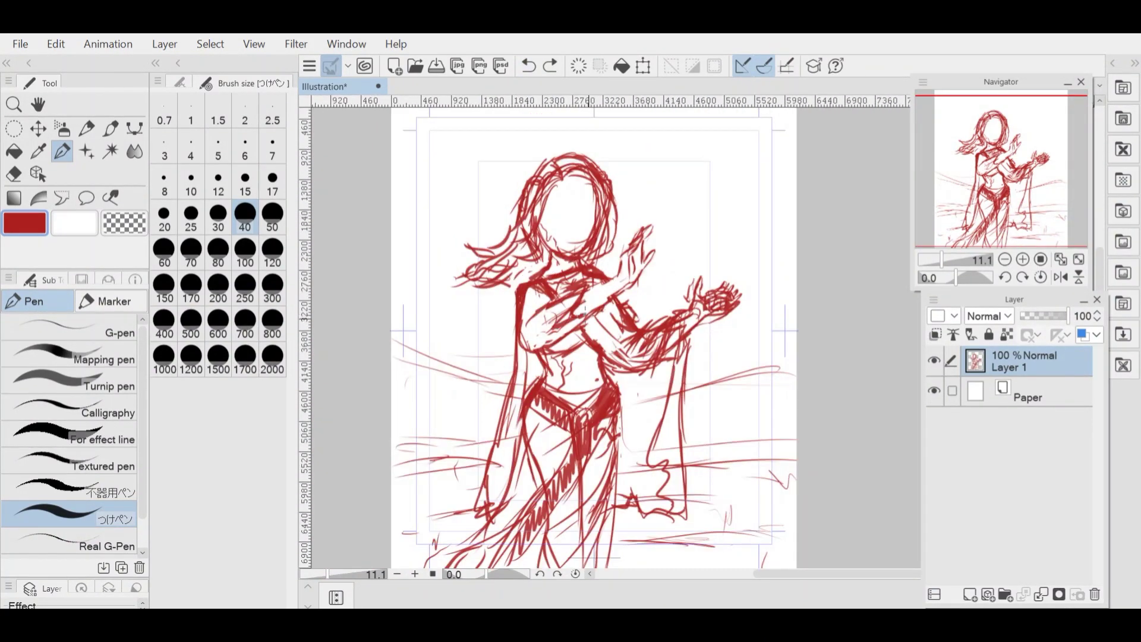
- Reinforce the shoulder and outer sleeve line where the long drape begins
scroll(535, 309, down, 2)
scroll(535, 309, up, 2)
scroll(517, 321, down, 2)
scroll(512, 261, up, 1)
drag(512, 289, 484, 313)
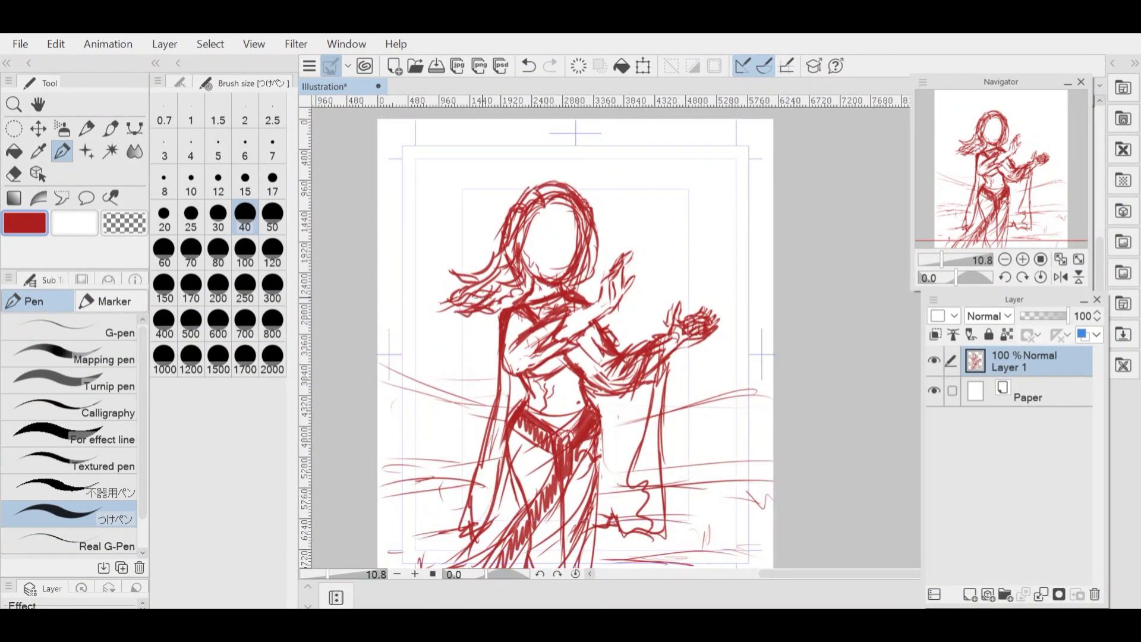
- Sketch loose irregular background outlines above the horizon and beside the figure's head
scroll(482, 380, down, 2)
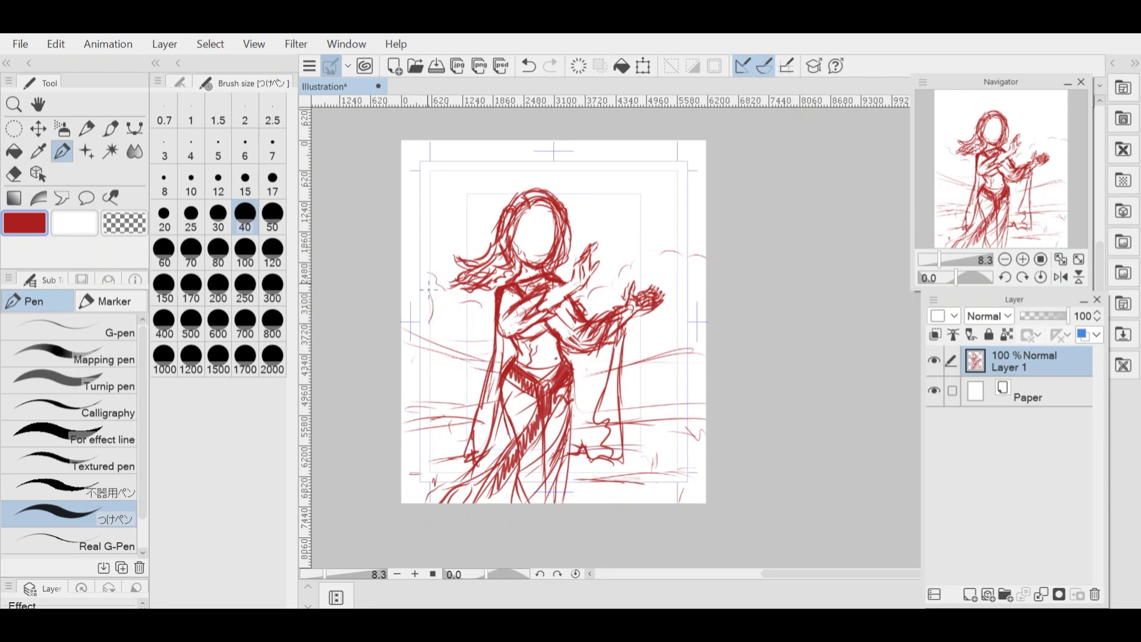
scroll(594, 249, down, 2)
scroll(499, 149, up, 1)
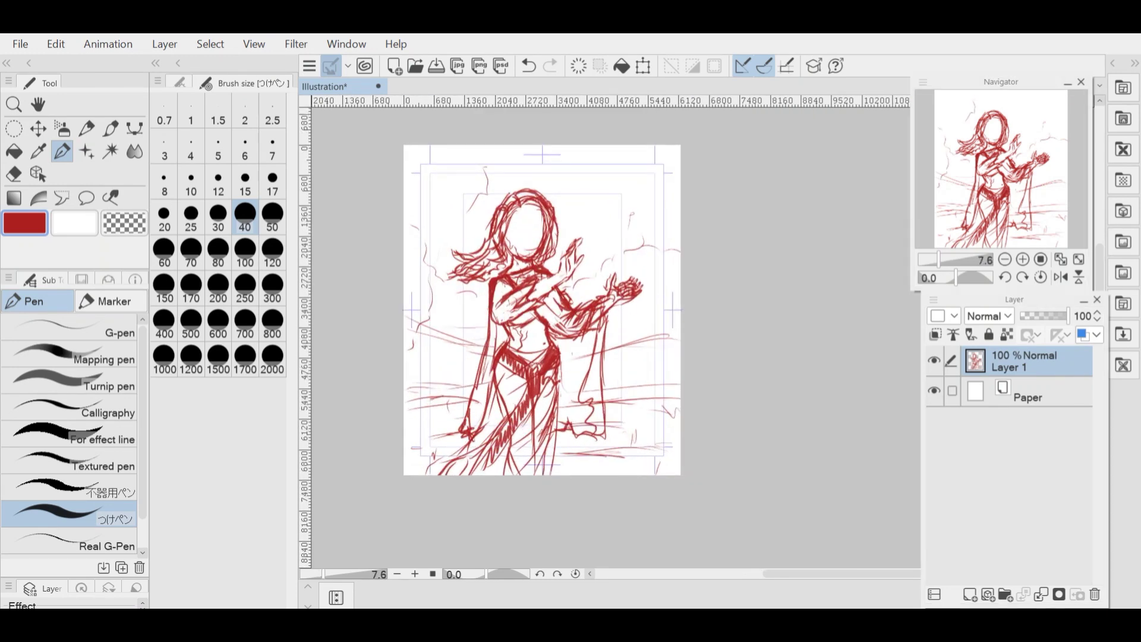
- Draw ground contour lines on both sides of the figure and erase the loose outlines in the background
drag(415, 324, 500, 350)
drag(602, 439, 692, 429)
key(e)
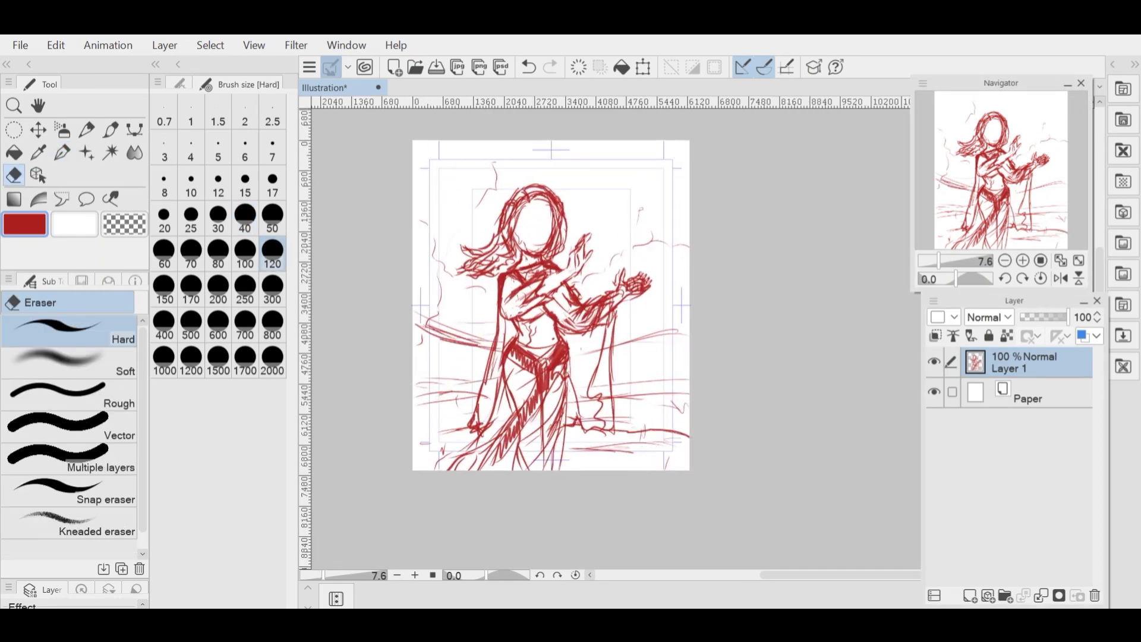
drag(495, 163, 487, 192)
drag(418, 321, 490, 347)
drag(625, 341, 653, 334)
scroll(614, 358, down, 2)
- Sketch a plateau edge beside the flowing hair, with cliff lines below it and more horizon strokes across from it
key(p)
click(528, 67)
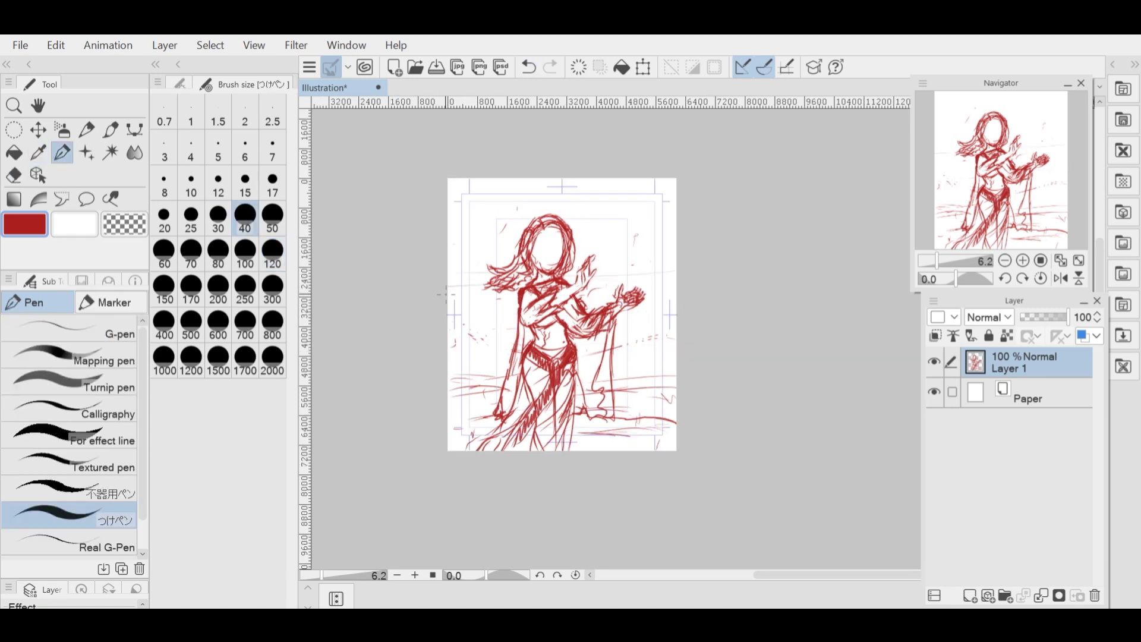
drag(450, 297, 518, 284)
drag(631, 410, 675, 391)
drag(469, 288, 449, 290)
drag(457, 303, 466, 355)
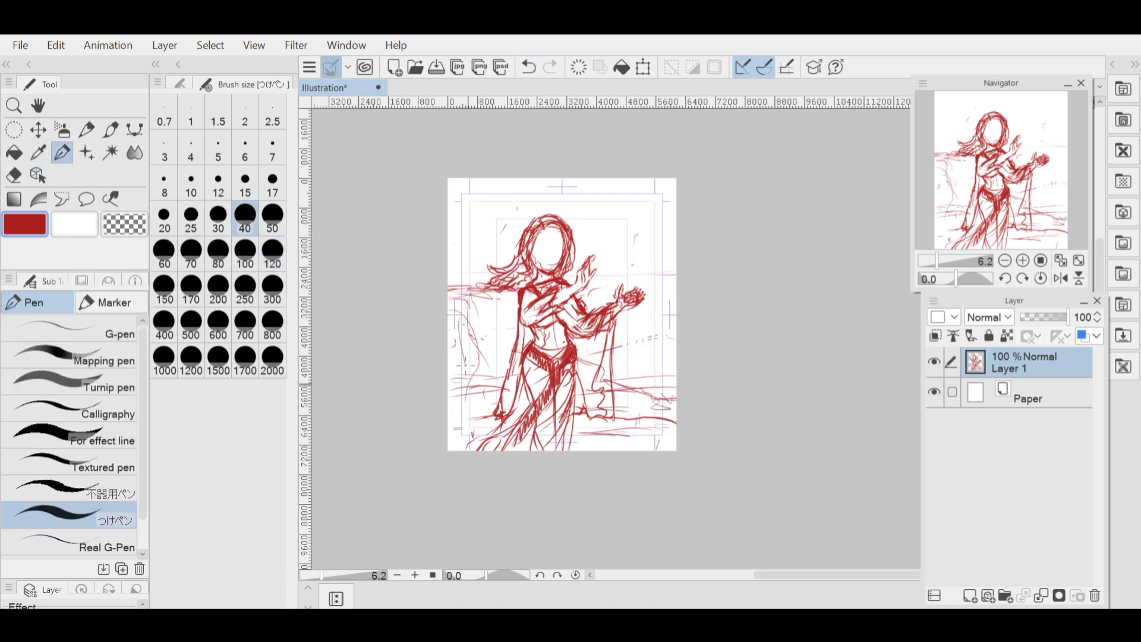
scroll(534, 356, up, 1)
scroll(561, 315, down, 1)
drag(517, 299, 501, 365)
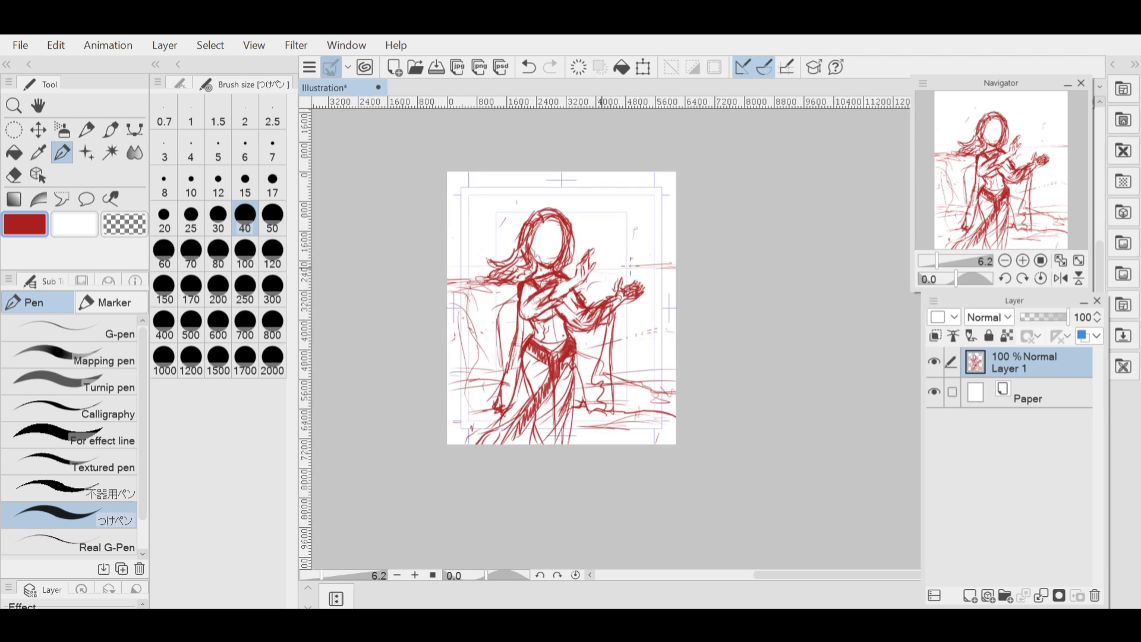
- Sketch the eyebrows, eyes, nose and full lips on the blank face with the pen
scroll(499, 285, up, 2)
scroll(556, 238, up, 3)
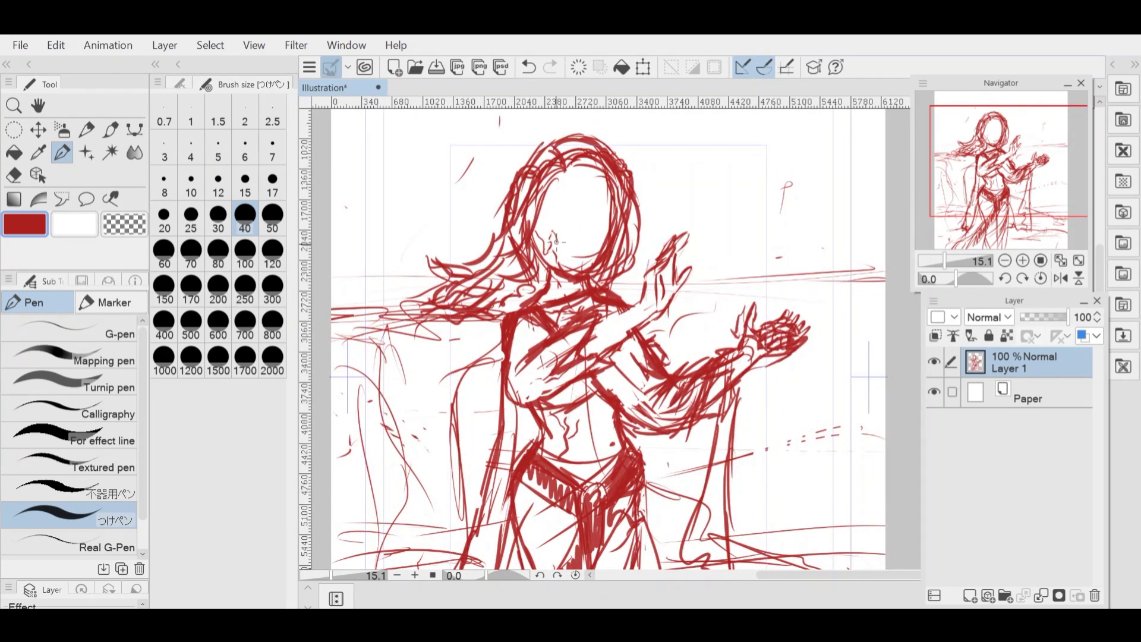
scroll(594, 169, up, 2)
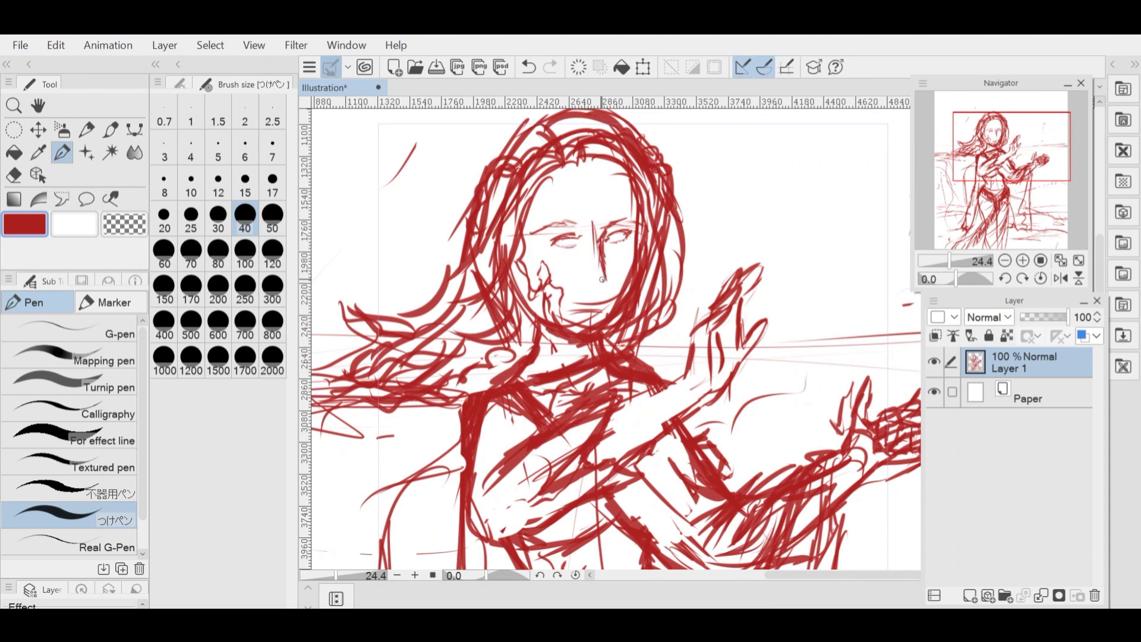
scroll(598, 282, up, 1)
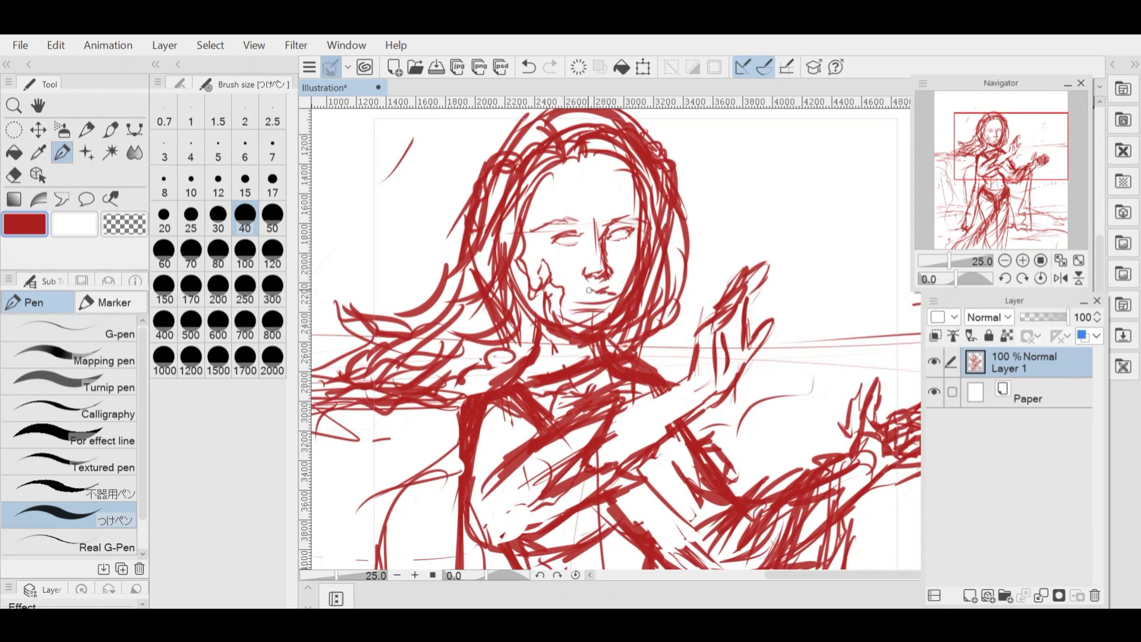
scroll(594, 309, down, 7)
scroll(595, 299, up, 9)
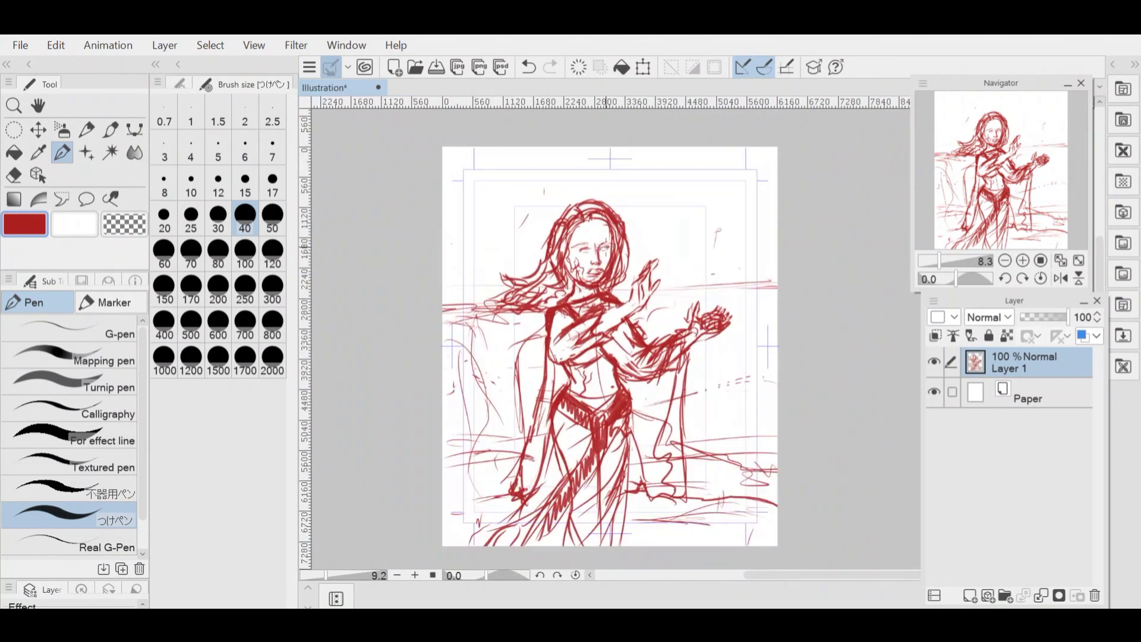
drag(602, 306, 551, 308)
scroll(596, 308, down, 2)
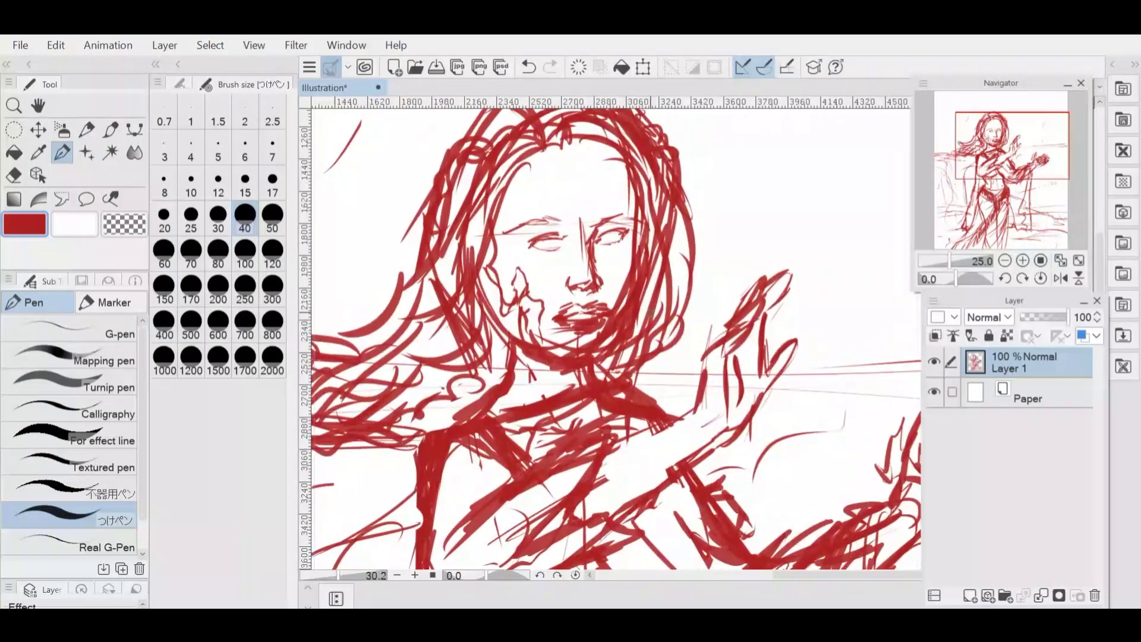
- Darken the eyes and eyebrows and define the hairline across the forehead
scroll(605, 233, up, 2)
drag(613, 233, 637, 244)
scroll(552, 246, down, 2)
scroll(552, 245, up, 2)
scroll(553, 245, down, 2)
scroll(552, 245, up, 1)
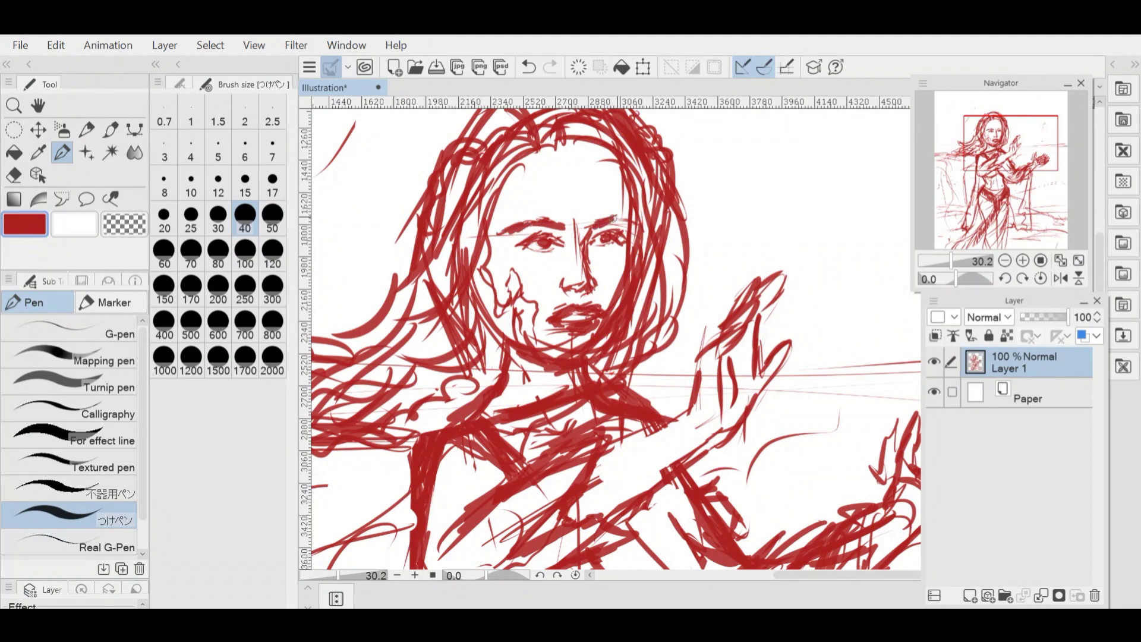
mouse_move(629, 201)
mouse_down()
mouse_move(539, 169)
mouse_move(488, 243)
mouse_up()
scroll(505, 256, down, 2)
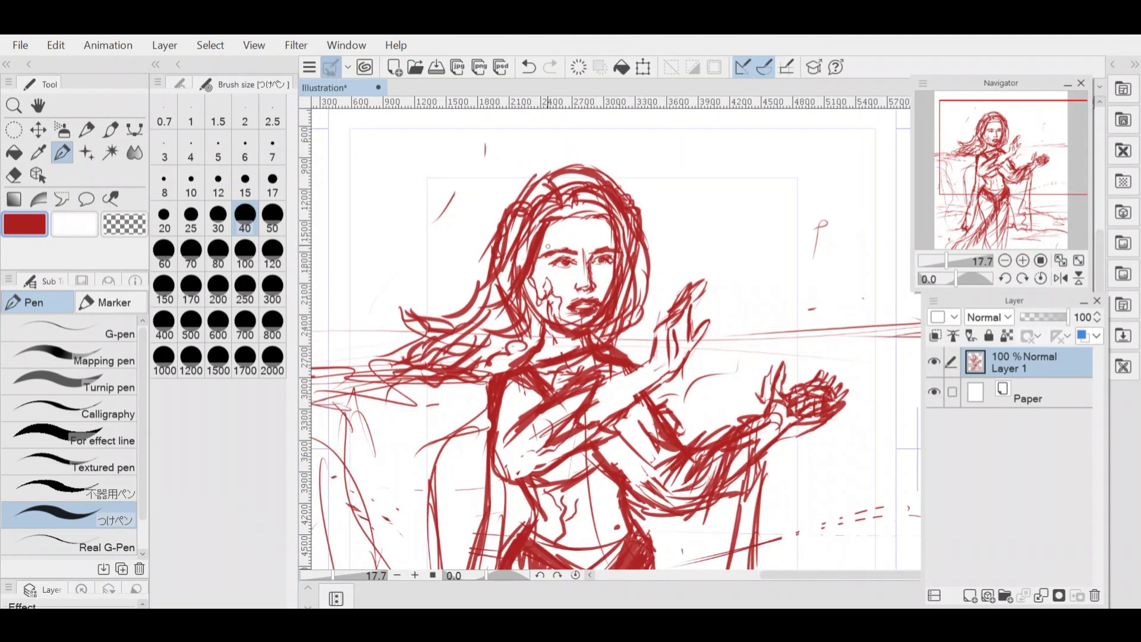
- Trim the rough jaw and chin lines using the pen with transparent colour
scroll(618, 285, up, 2)
click(124, 224)
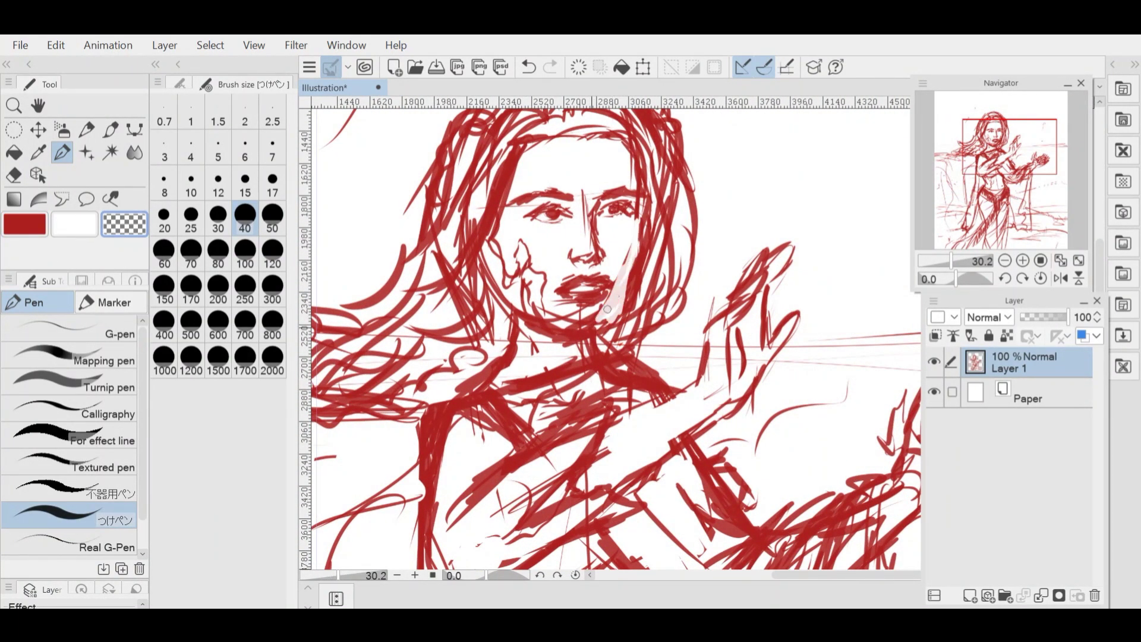
drag(607, 309, 554, 324)
scroll(636, 267, down, 2)
scroll(606, 285, up, 1)
scroll(582, 285, down, 2)
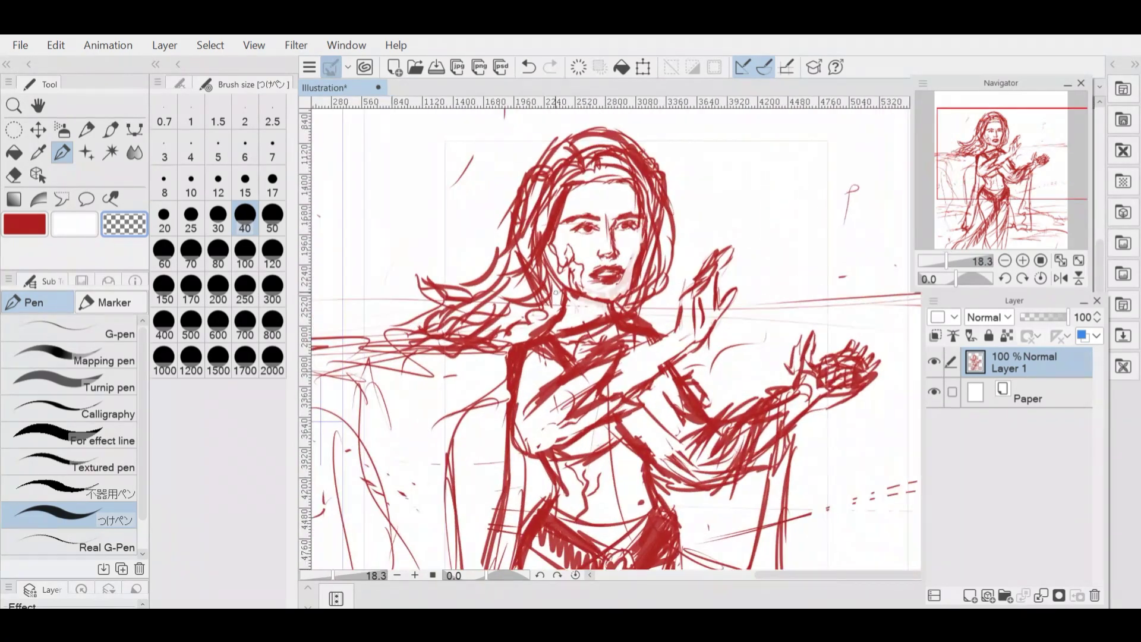
- Touch up the hair in red and erase its outer contour around the crown with transparent colour
click(25, 224)
scroll(633, 250, up, 2)
scroll(618, 273, down, 1)
scroll(581, 279, up, 1)
key(c)
scroll(650, 179, down, 2)
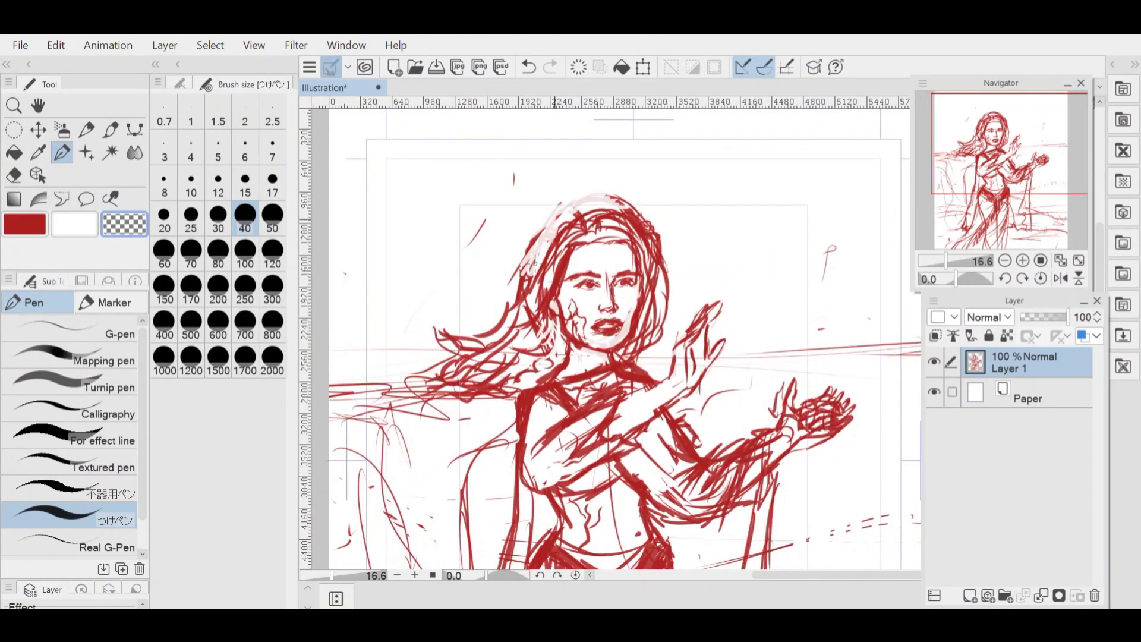
- Redraw the hair outline and the strands around the face in red
scroll(649, 224, down, 2)
scroll(630, 238, up, 1)
click(11, 229)
scroll(648, 238, down, 1)
scroll(654, 238, up, 2)
scroll(663, 218, down, 2)
scroll(649, 174, up, 4)
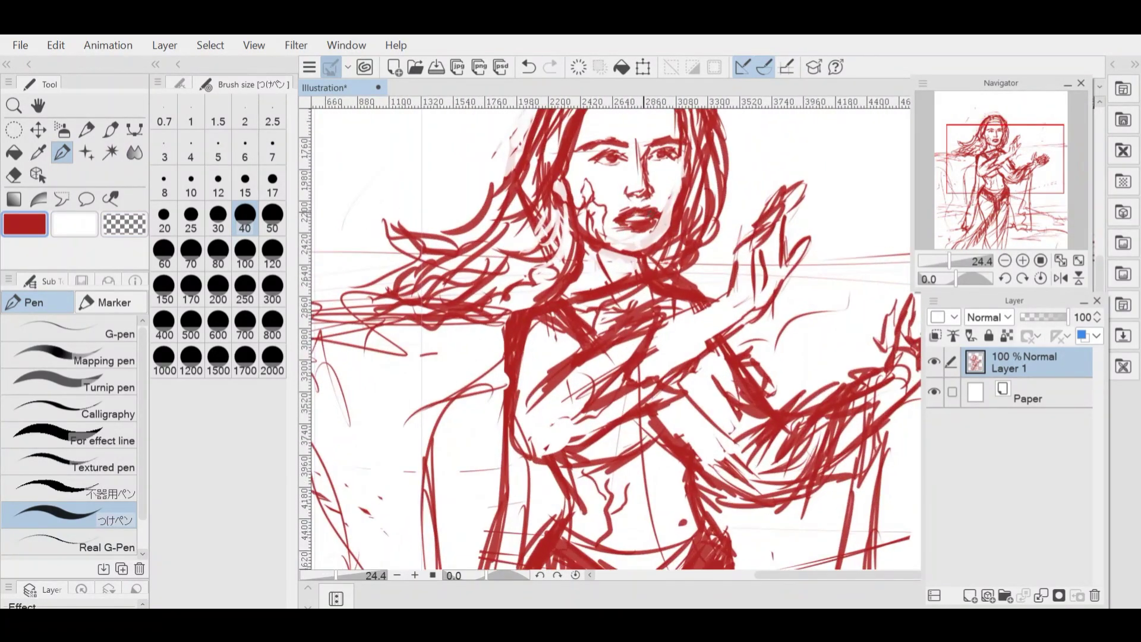
- Hatch zigzag shading along the lower diagonal hem of the skirt
scroll(642, 323, down, 3)
scroll(660, 306, up, 2)
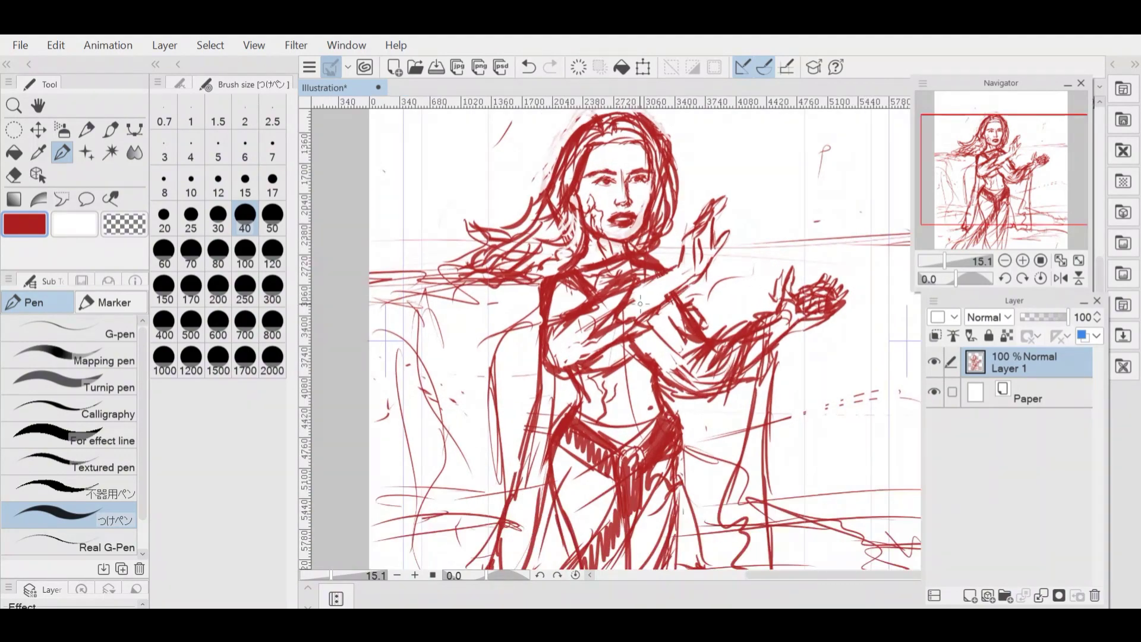
scroll(659, 306, down, 2)
scroll(660, 306, up, 1)
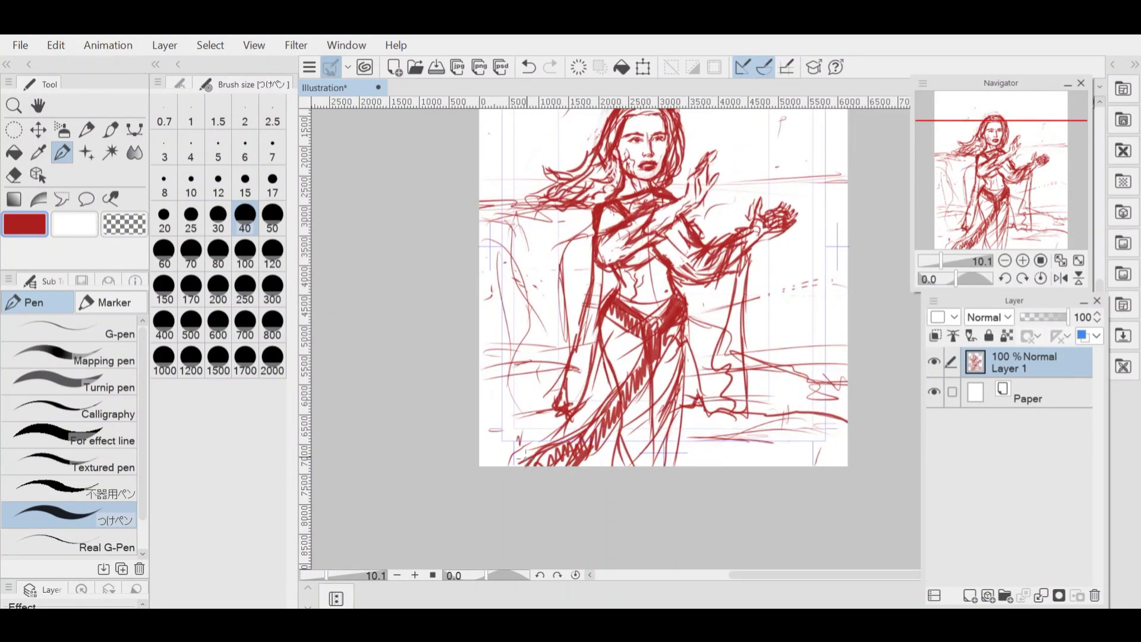
scroll(572, 438, down, 2)
- Erase stray lines on the upper midriff and shoulder with transparent colour at brush size 100
scroll(600, 356, up, 4)
click(124, 224)
click(245, 254)
drag(567, 294, 537, 305)
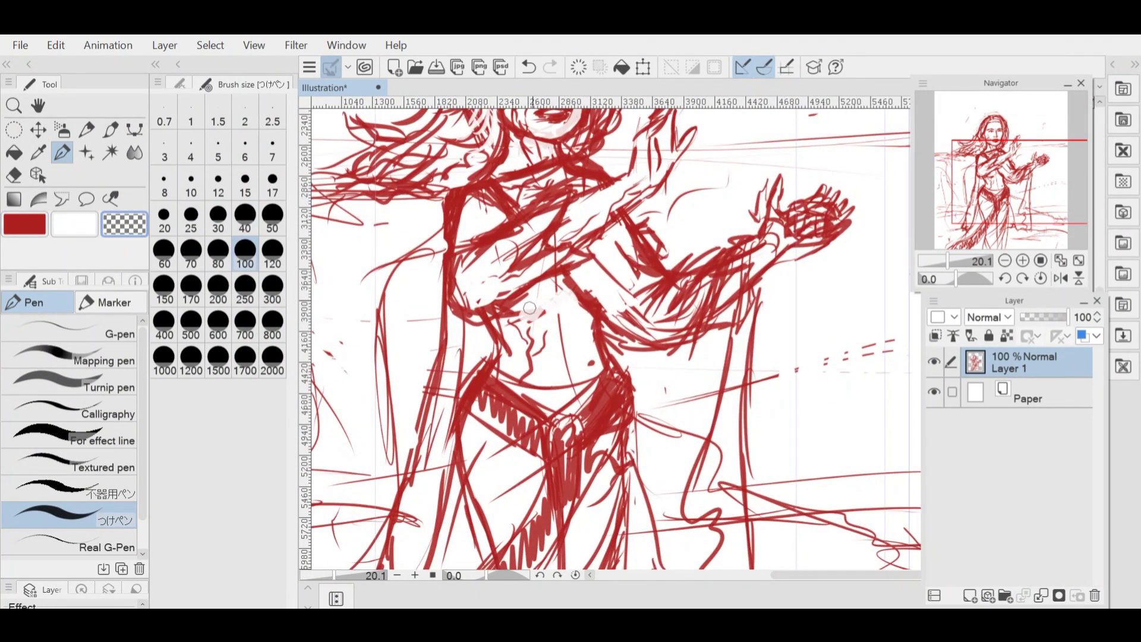
scroll(538, 305, down, 2)
scroll(538, 305, up, 2)
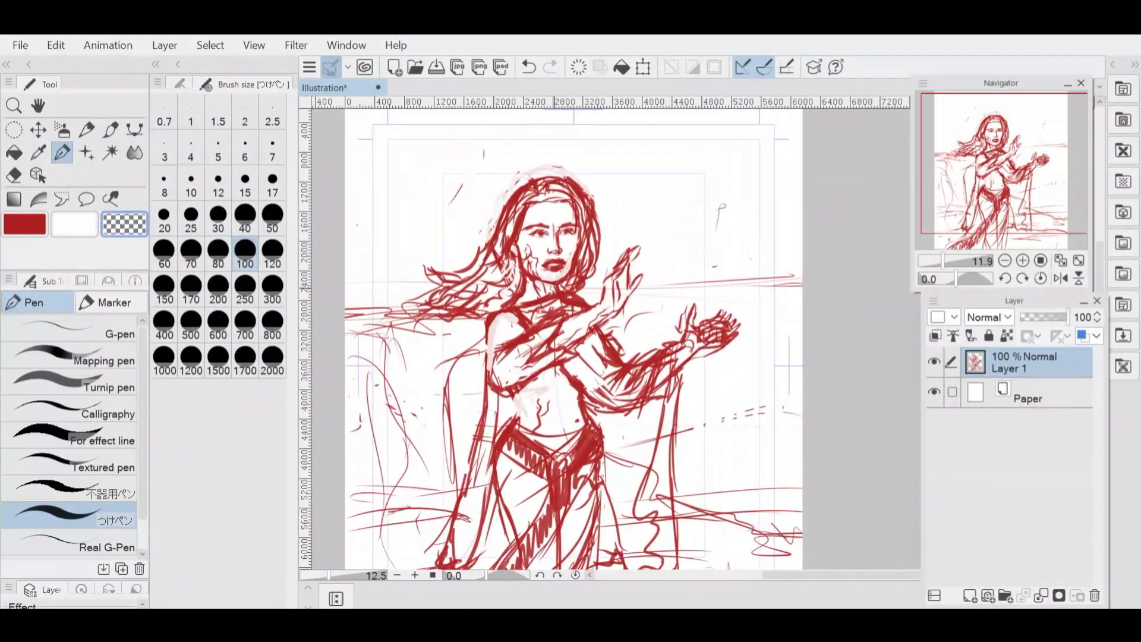
- Strengthen the outer contour of the folded arm and its drape with thick red strokes
scroll(510, 299, up, 2)
click(24, 224)
drag(475, 327, 475, 425)
scroll(506, 369, down, 2)
scroll(523, 357, up, 2)
- Erase the rough lines at the elbow and inside the skirt, then redraw the skirt contours in red
key(c)
scroll(606, 446, down, 2)
scroll(606, 446, up, 2)
scroll(606, 446, down, 1)
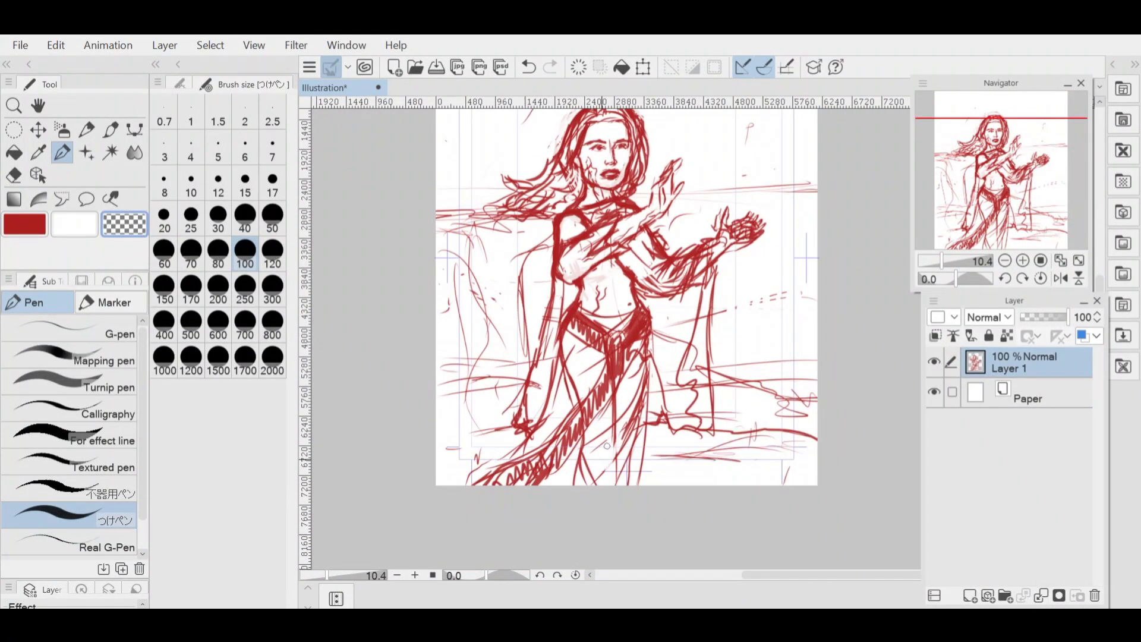
key(c)
scroll(557, 388, down, 1)
scroll(565, 386, down, 1)
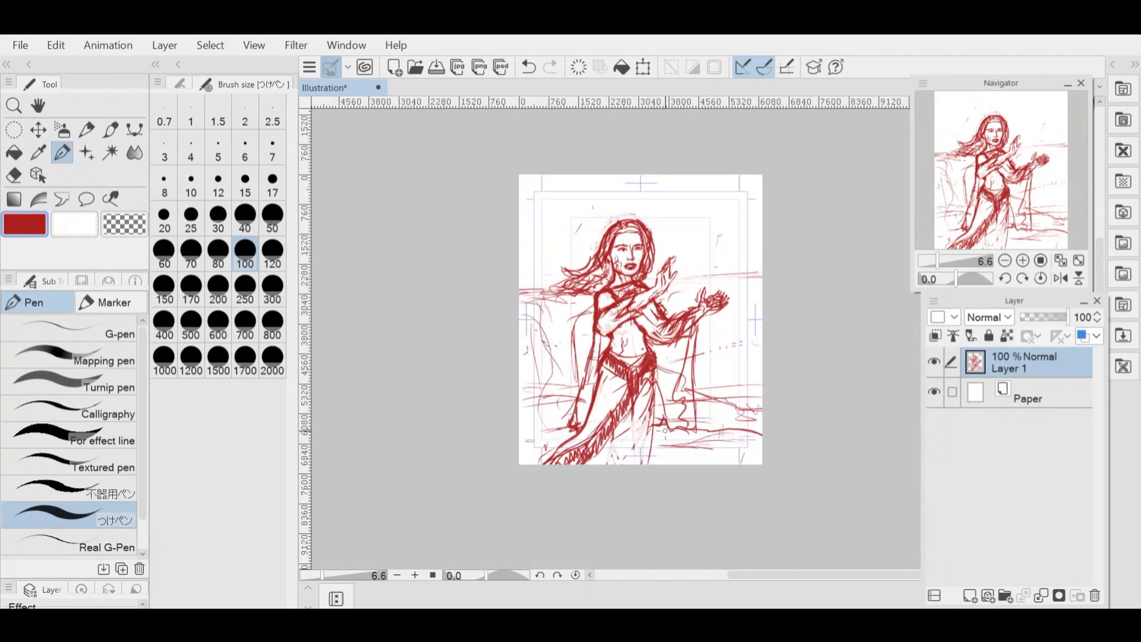
- Set the pen size to 17 and add fine strands to the hair around the crown
scroll(665, 430, up, 1)
scroll(615, 238, up, 5)
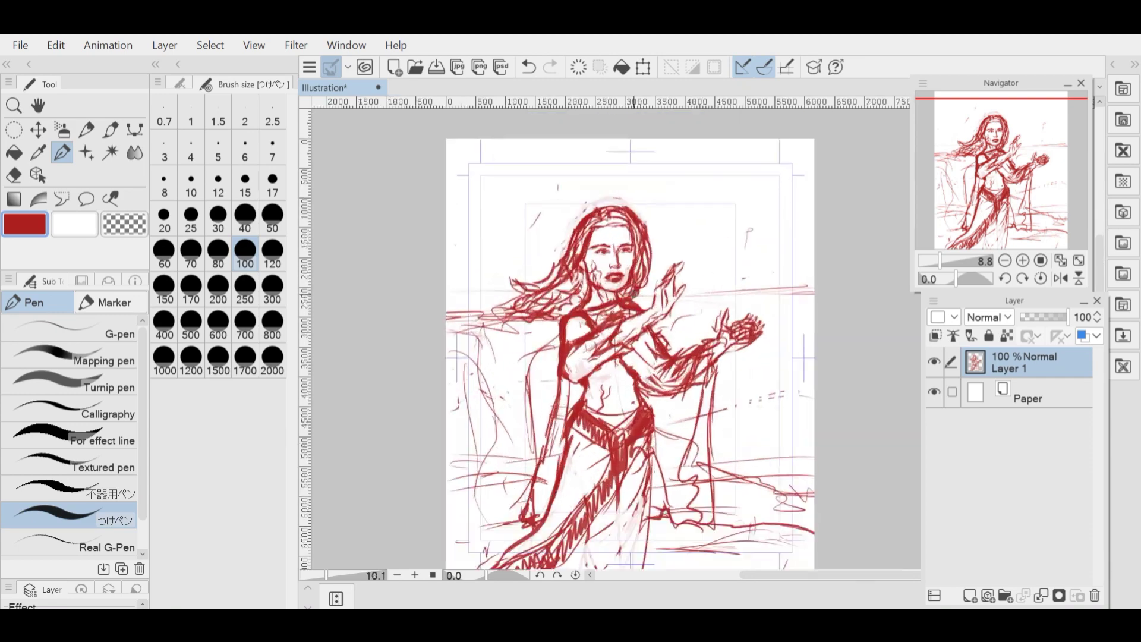
click(272, 183)
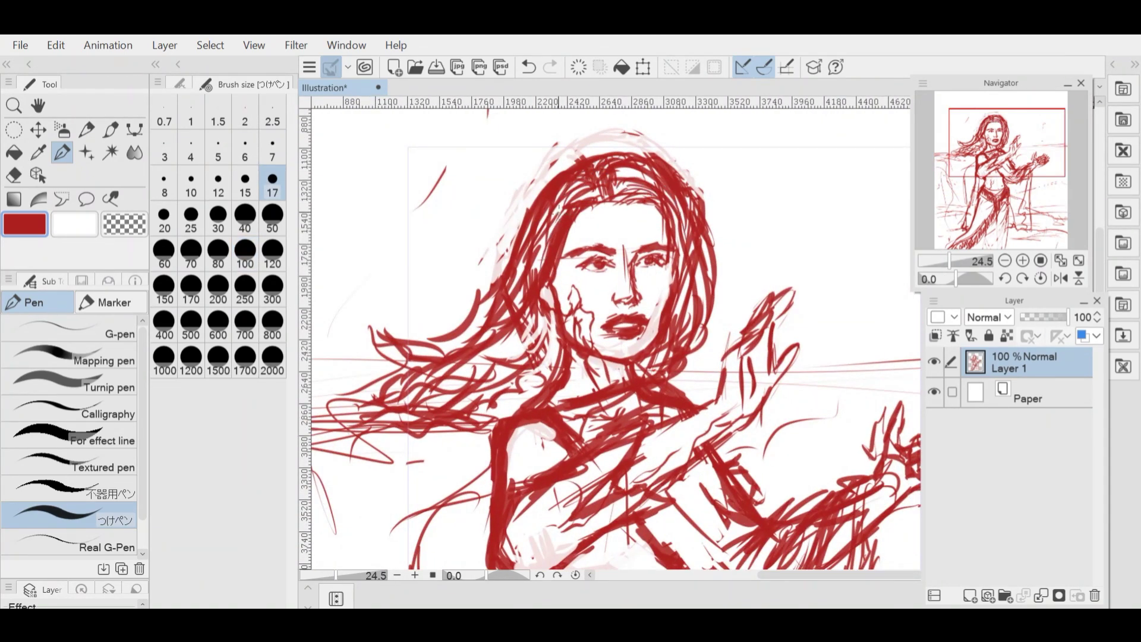
scroll(690, 261, down, 5)
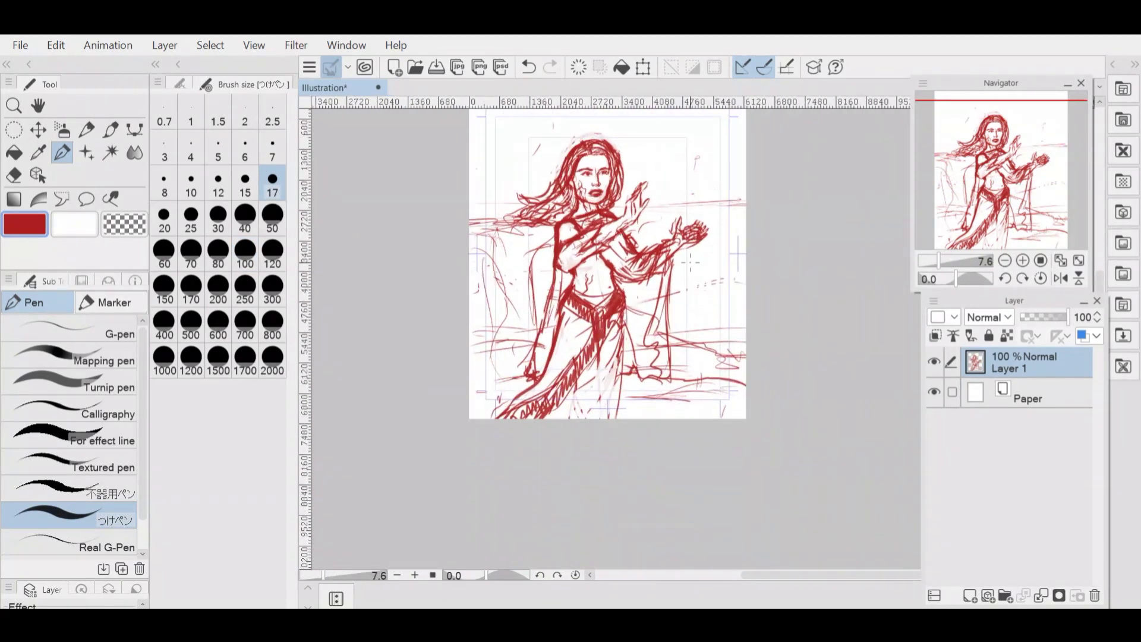
- Lighten the dense scribble inside the outstretched hand with the hard eraser at size 50
scroll(690, 261, up, 7)
key(e)
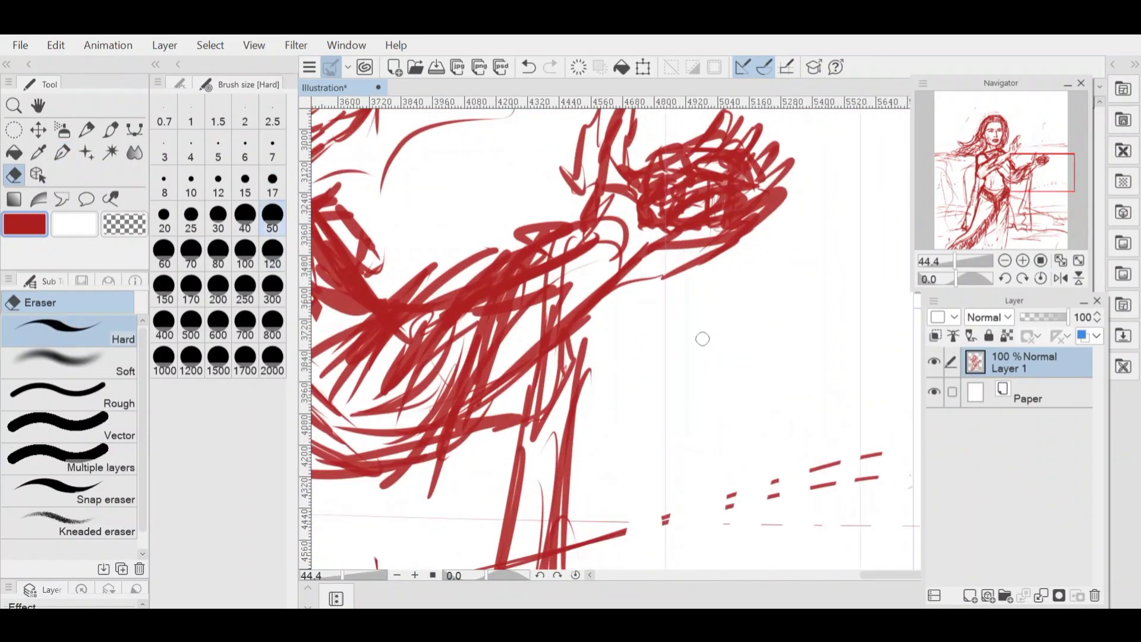
scroll(694, 262, down, 4)
scroll(509, 178, up, 1)
scroll(546, 297, down, 2)
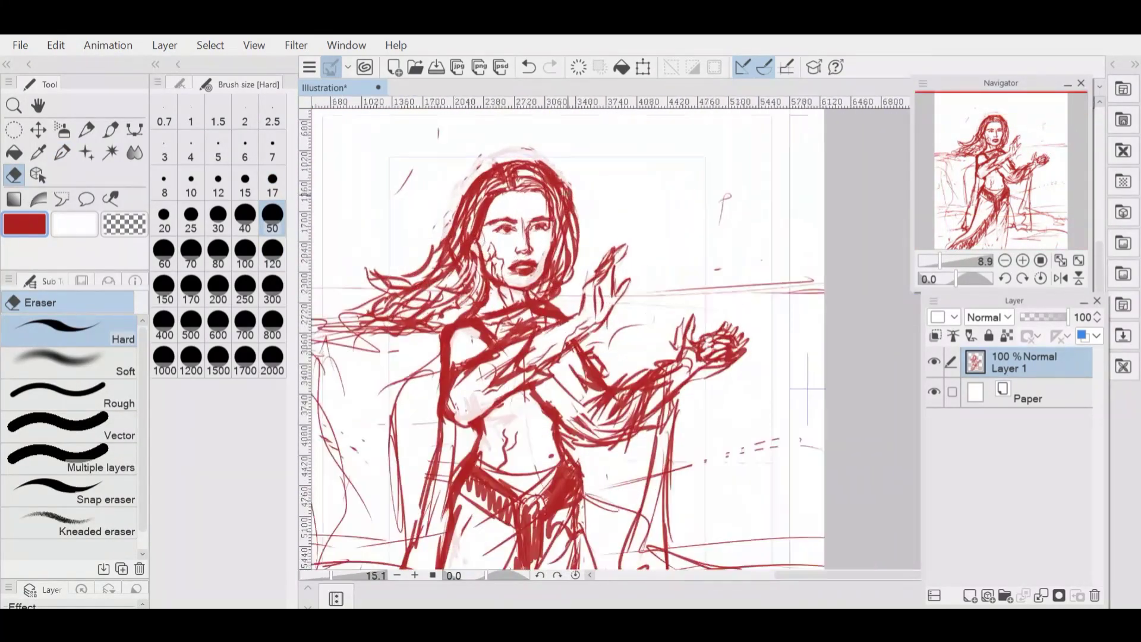
scroll(558, 229, up, 2)
scroll(654, 297, up, 3)
scroll(653, 297, down, 3)
- Redefine the fingers and palm of the outstretched hand with the size 17 pen
key(p)
scroll(637, 276, up, 3)
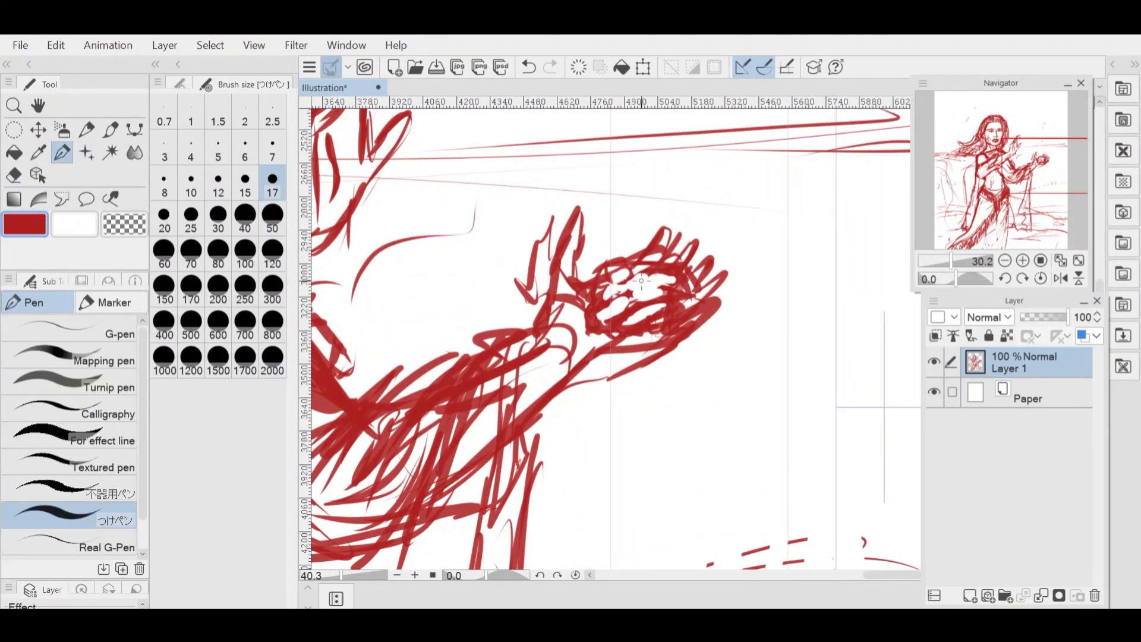
scroll(883, 407, down, 5)
scroll(848, 358, up, 4)
scroll(848, 358, down, 4)
scroll(595, 333, up, 2)
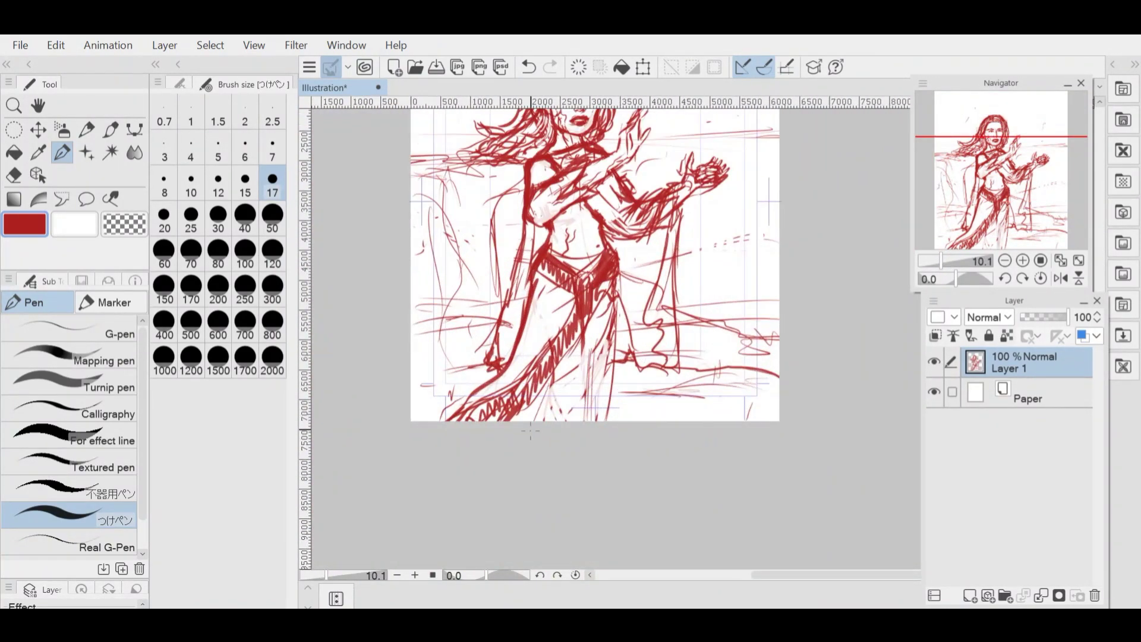
- Erase the squiggle and centre line on the bare midriff and retouch it with fine pen strokes
scroll(577, 331, down, 2)
scroll(577, 331, up, 4)
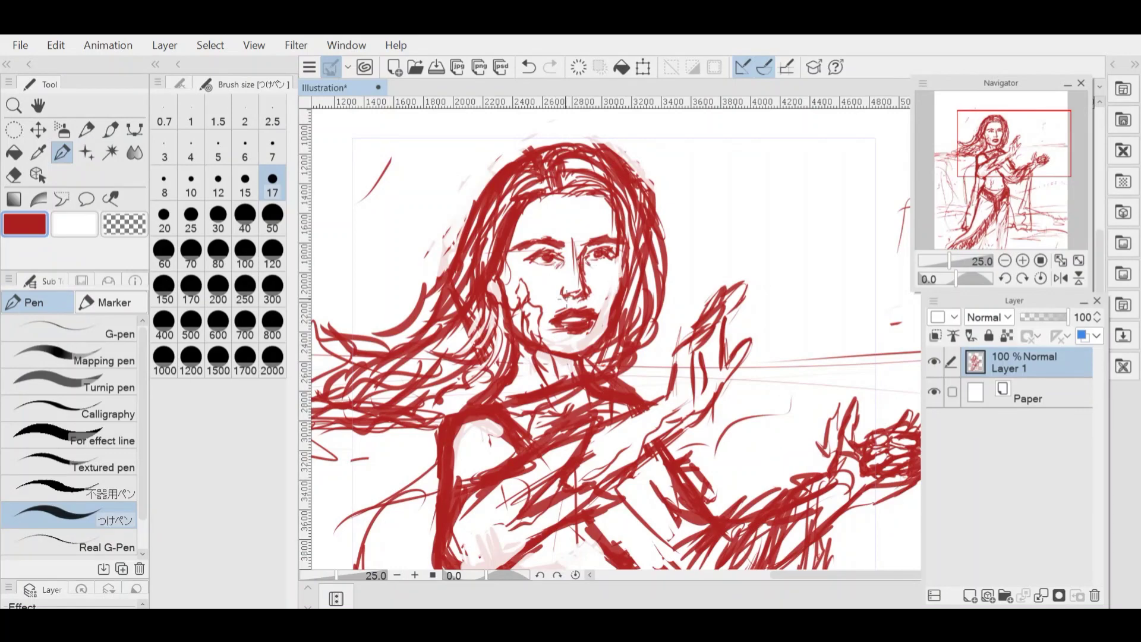
scroll(643, 239, down, 3)
scroll(644, 238, up, 2)
key(e)
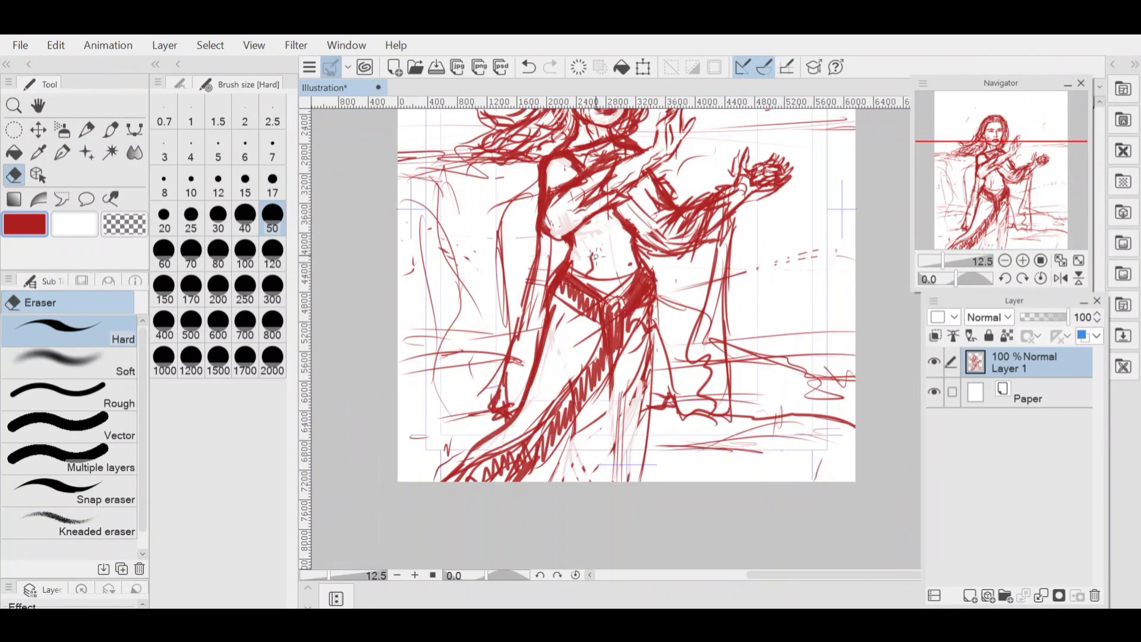
scroll(643, 238, down, 2)
key(p)
scroll(675, 408, up, 1)
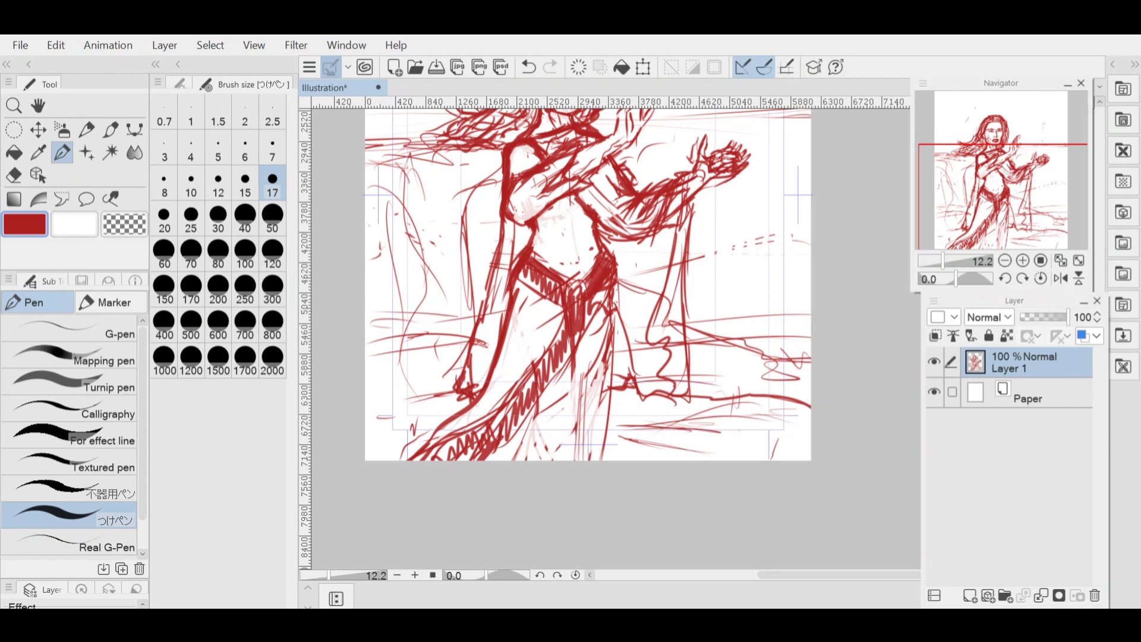
- Apply a dark blue to cream foreground-to-background gradient diagonally across the canvas on a new layer at 42% opacity
scroll(644, 280, down, 3)
scroll(657, 217, up, 2)
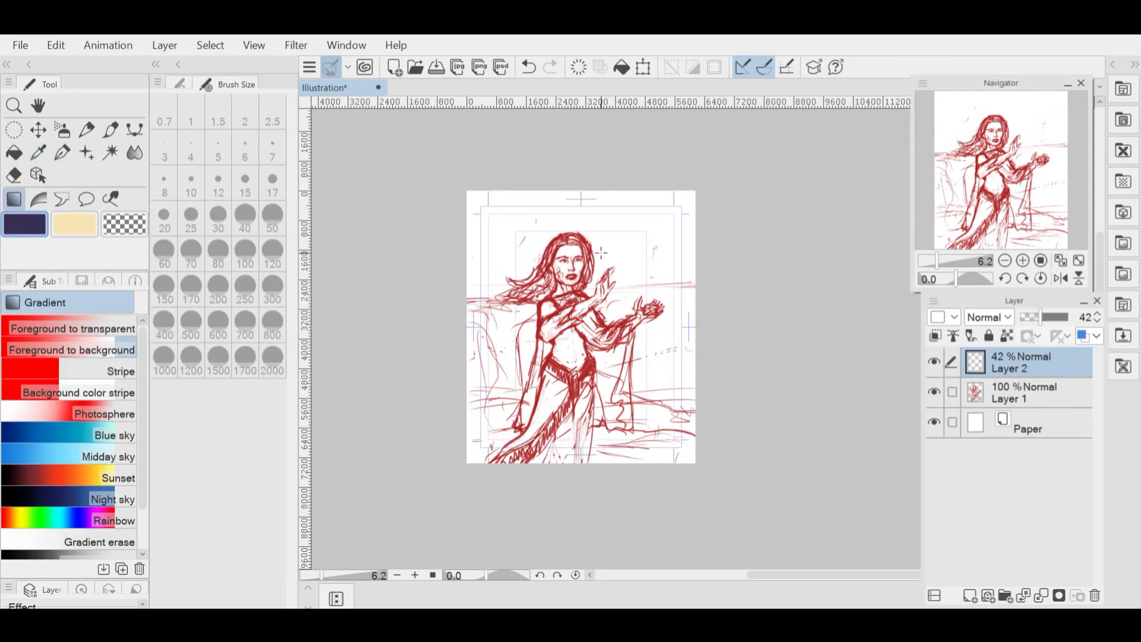
drag(681, 201, 551, 464)
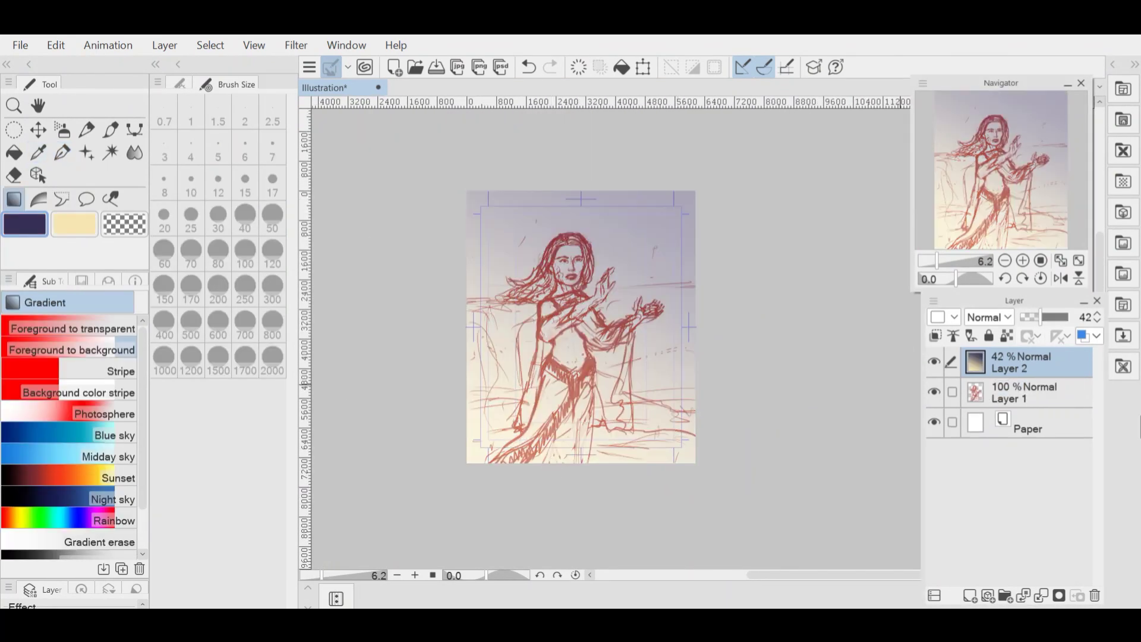
- Paint the bare midriff light blue with the Lighter ink brush at size 120
key(i)
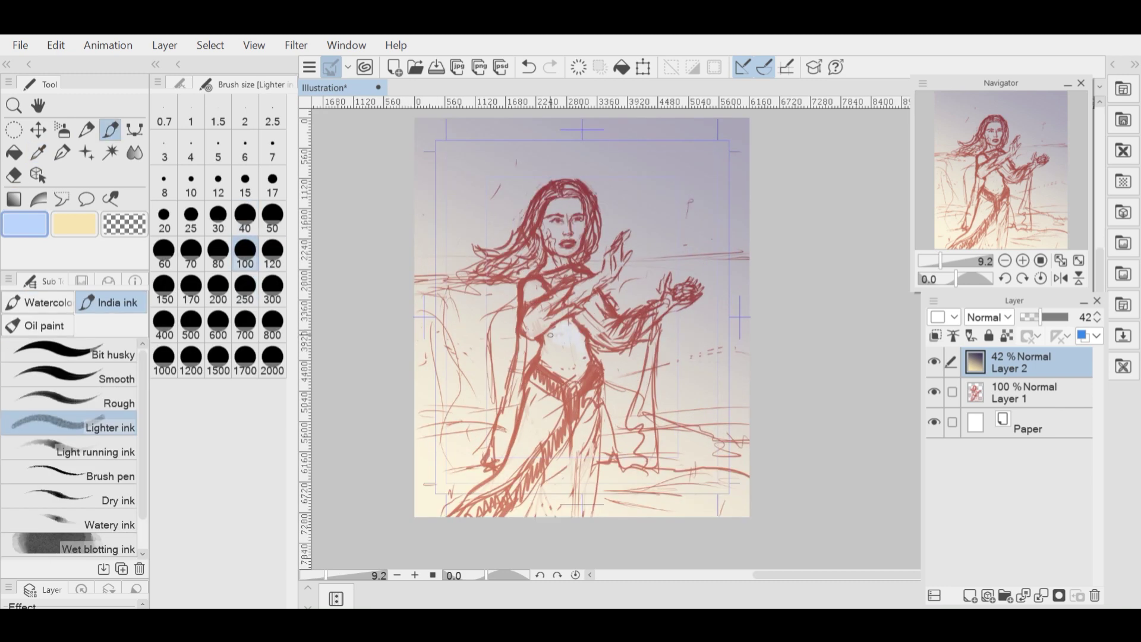
click(238, 285)
scroll(553, 327, up, 1)
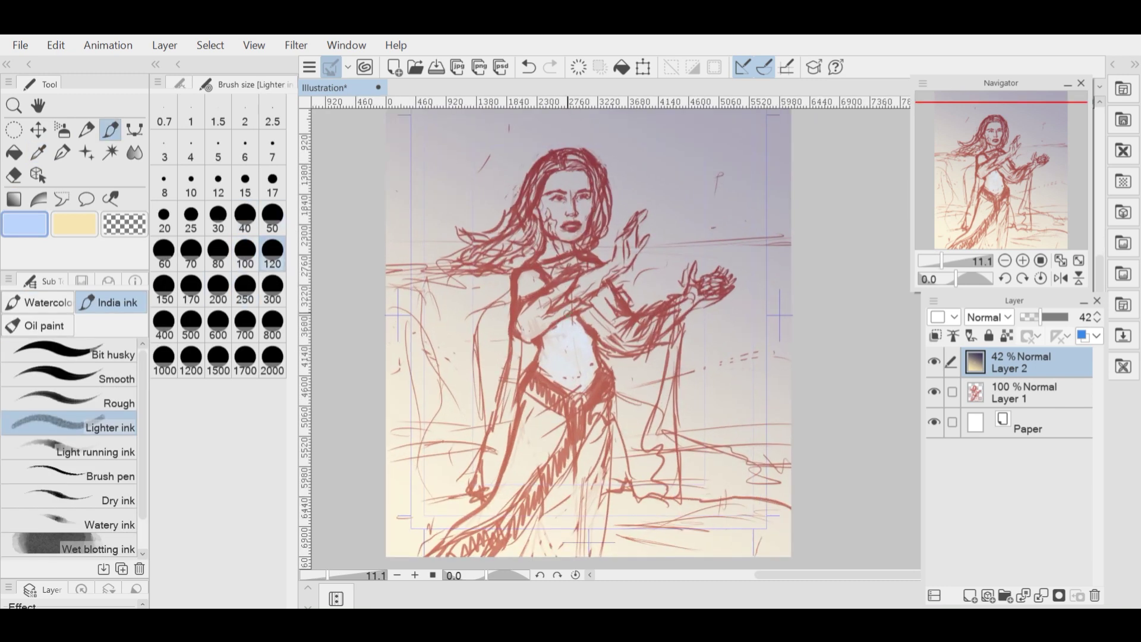
- Paint the skirt and the upper arm light blue with the Lighter ink brush at size 120
scroll(575, 368, down, 1)
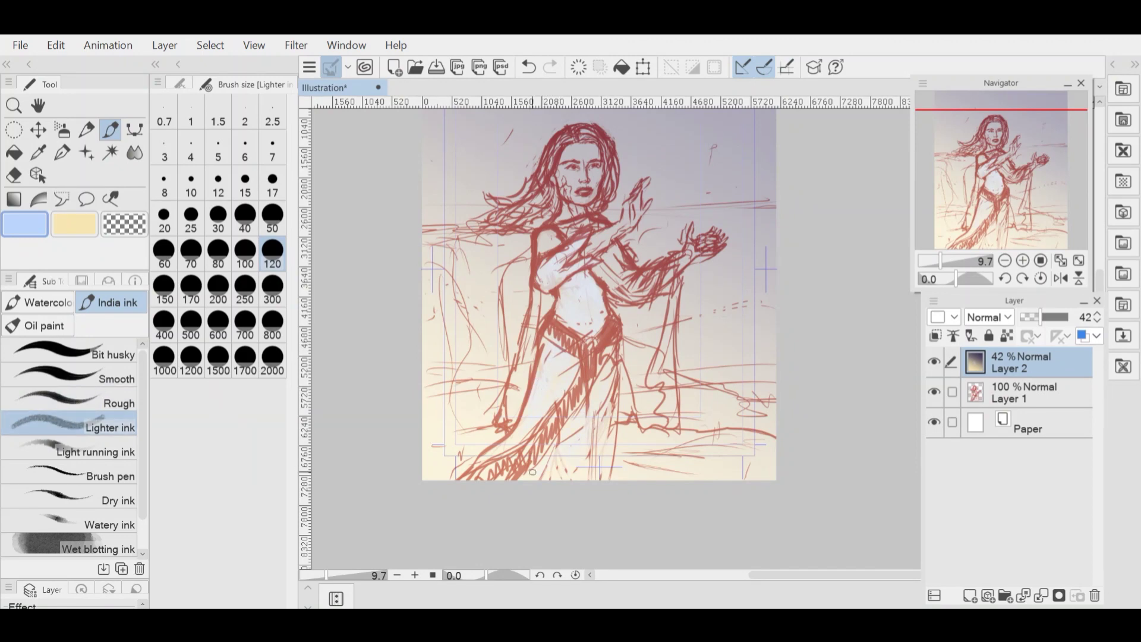
scroll(553, 306, down, 1)
scroll(557, 243, up, 4)
drag(530, 245, 543, 260)
scroll(535, 261, down, 2)
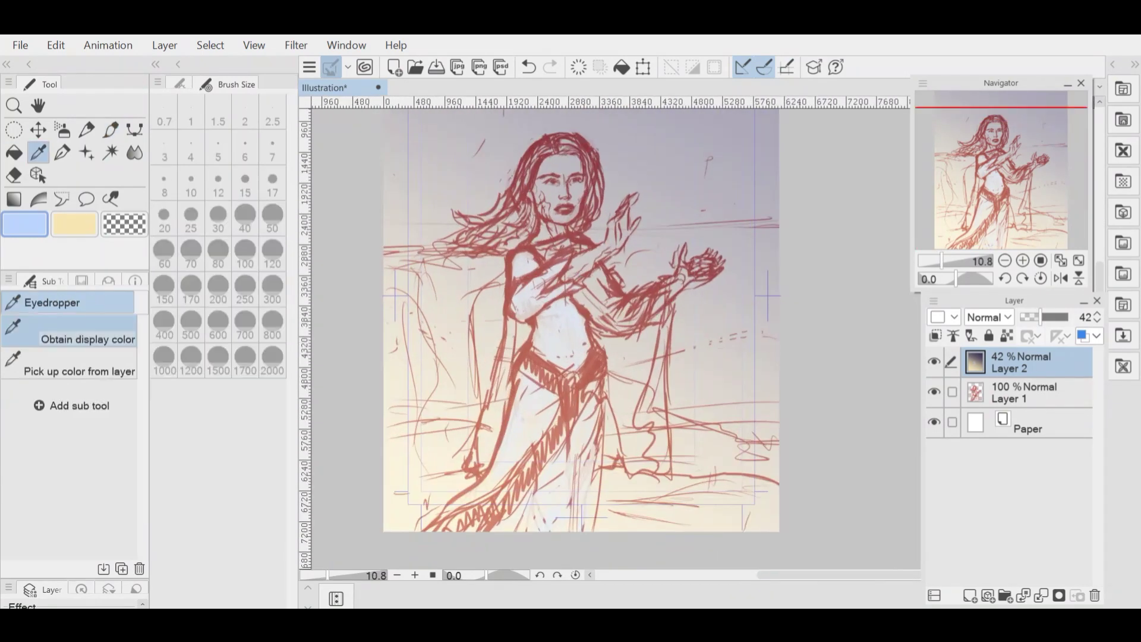
- Sample the dark blue of the upper sky and shade the face and hands with the Lighter ink brush at size 100
alt+click(642, 161)
scroll(630, 173, up, 1)
scroll(536, 207, up, 2)
click(272, 184)
click(244, 219)
scroll(544, 235, down, 1)
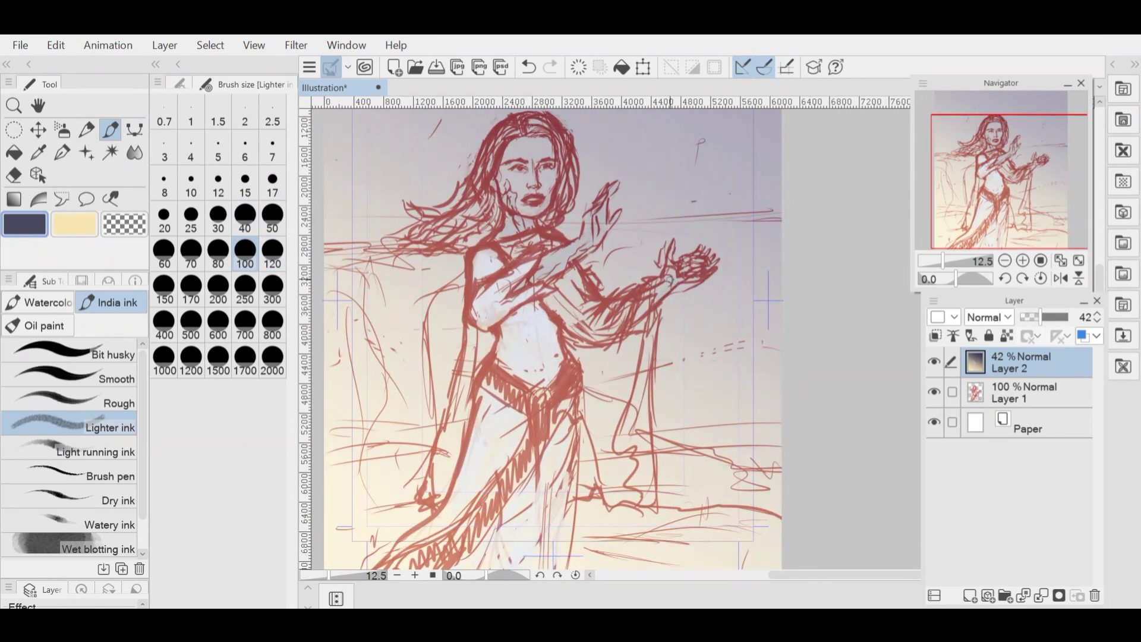
- Raise Layer 2's opacity to 56% and paint the woman's hair brown with the Lighter ink brush at size 80
scroll(670, 274, down, 3)
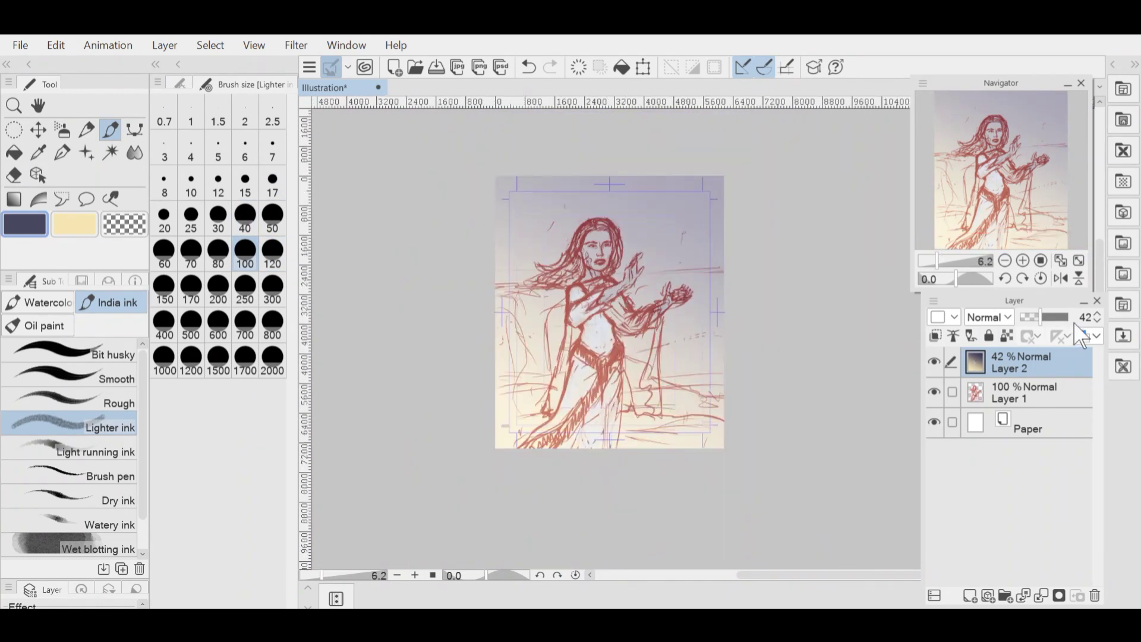
scroll(591, 295, up, 2)
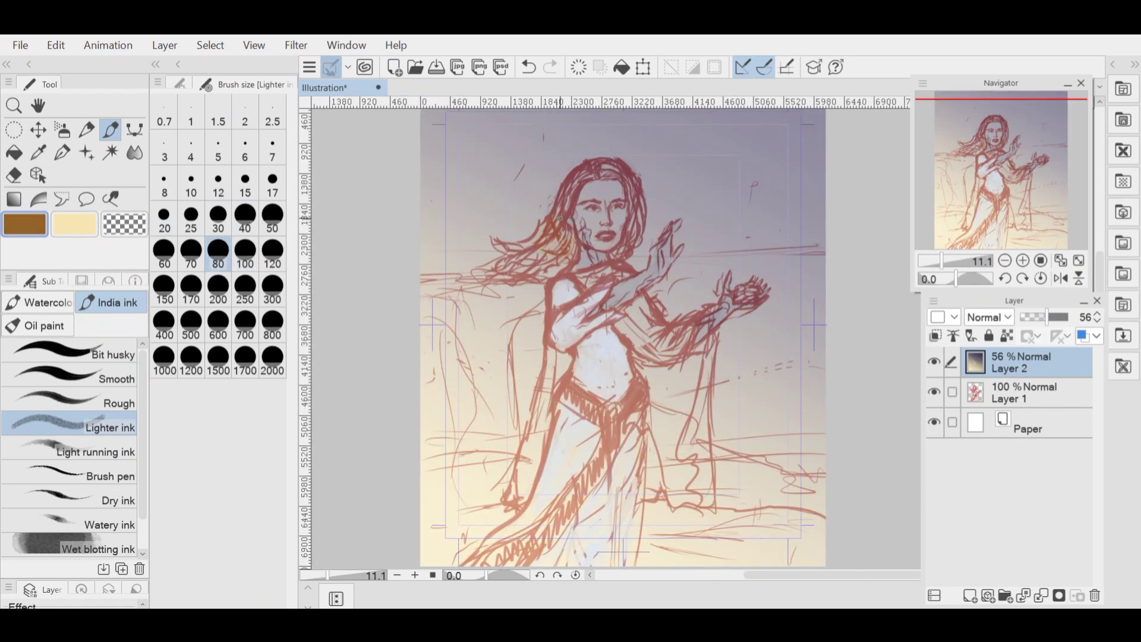
scroll(606, 180, up, 1)
scroll(621, 246, down, 4)
scroll(646, 327, up, 3)
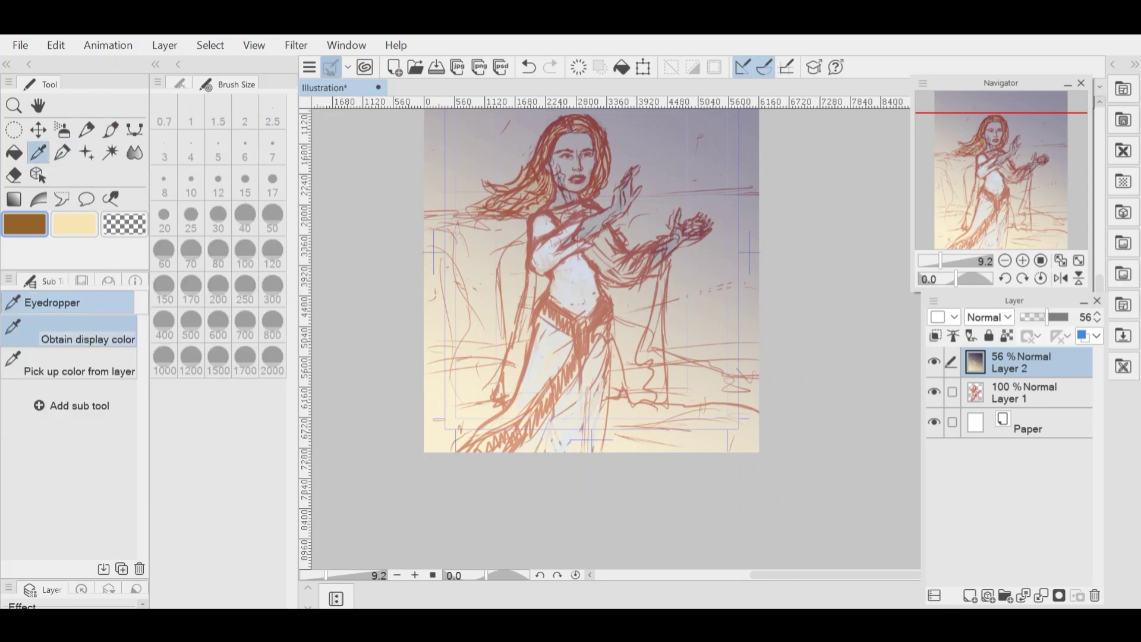
- Block in the hillside behind the woman's back with broad blue strokes at brush size 250
alt+click(712, 297)
click(272, 290)
scroll(728, 301, down, 1)
drag(722, 383, 694, 380)
click(245, 289)
mouse_move(544, 252)
mouse_down()
mouse_move(497, 247)
mouse_move(539, 254)
mouse_move(475, 297)
mouse_move(505, 339)
mouse_up()
click(191, 218)
click(107, 399)
click(244, 289)
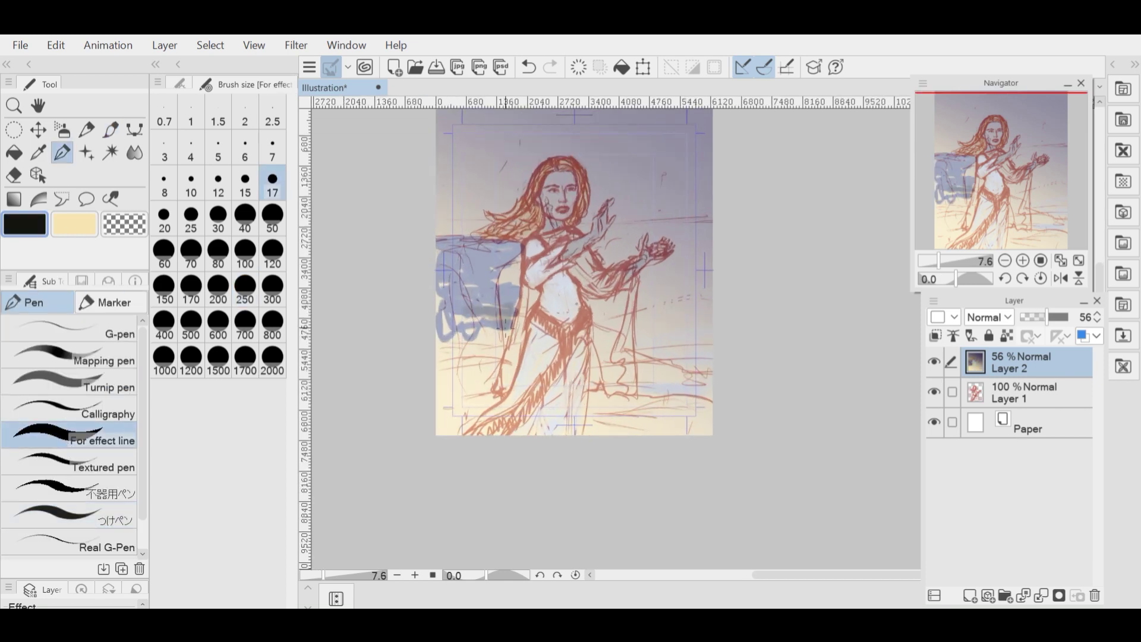
- Darken the lower hillside behind the woman with black strokes of the Gouache brush at size 120
key(b)
click(43, 326)
click(68, 440)
mouse_move(505, 312)
mouse_down()
mouse_move(450, 352)
mouse_move(470, 277)
mouse_up()
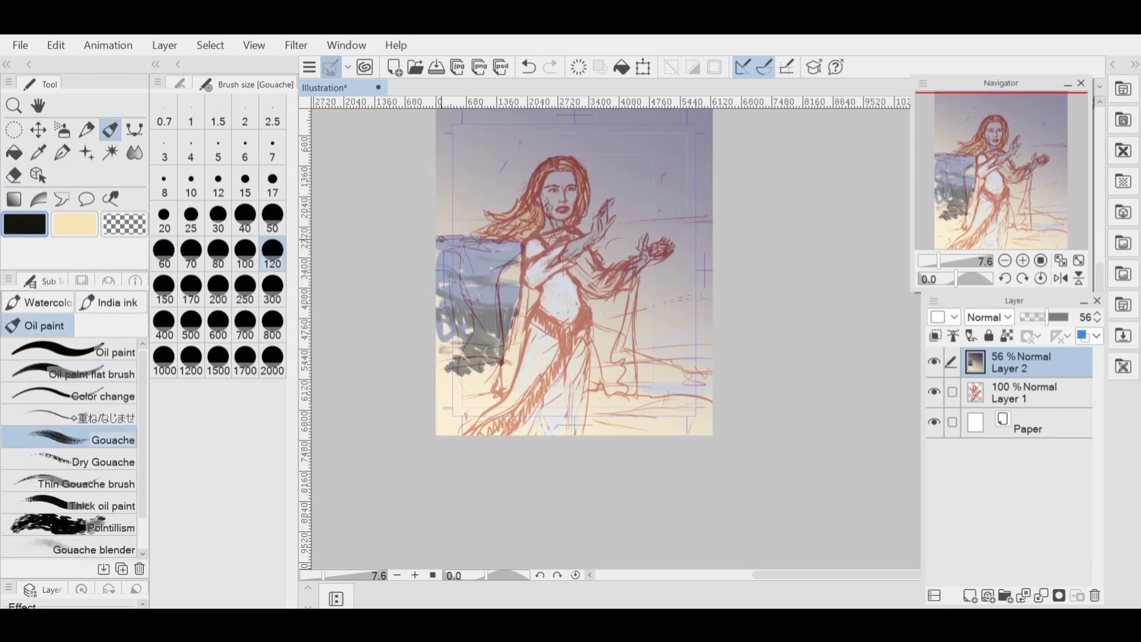
mouse_move(494, 396)
mouse_down()
mouse_move(460, 377)
mouse_move(461, 434)
mouse_move(468, 395)
mouse_move(436, 394)
mouse_move(452, 309)
mouse_up()
- Change the colour to light blue and paint the snowy foreground on both sides of the skirt with Gouache at size 120
scroll(442, 270, down, 1)
mouse_move(593, 401)
mouse_down()
mouse_move(654, 383)
mouse_move(589, 380)
mouse_up()
double_click(25, 224)
click(272, 290)
click(272, 255)
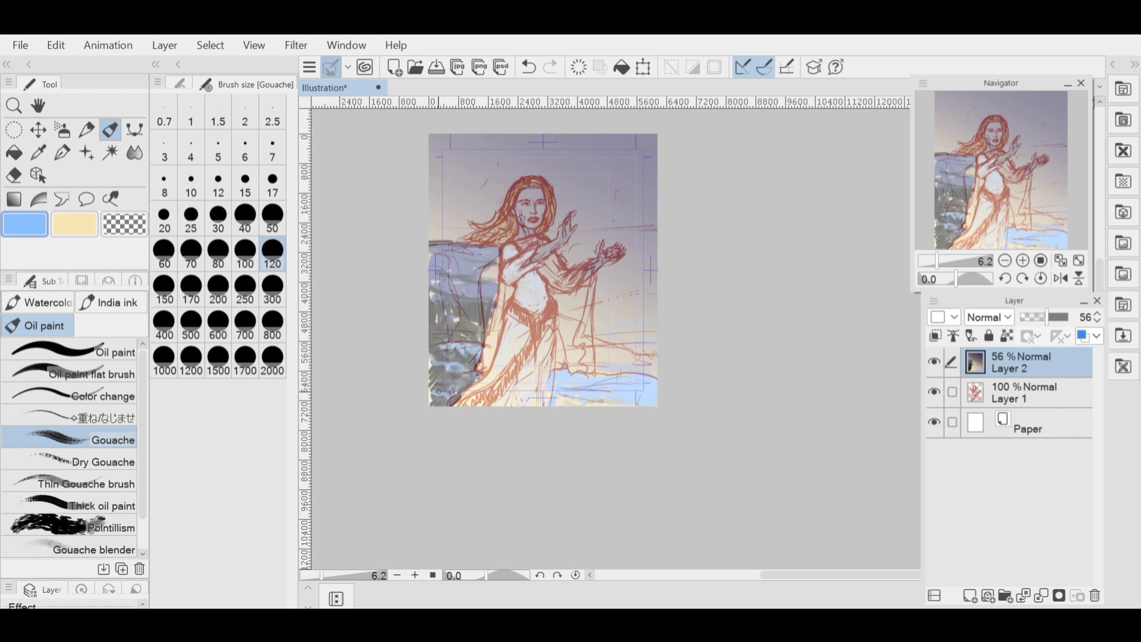
drag(459, 373, 478, 381)
- Switch the colour to dark navy and add shadow strokes to the snow bank in the lower right foreground
double_click(24, 224)
scroll(601, 405, up, 1)
drag(654, 405, 592, 400)
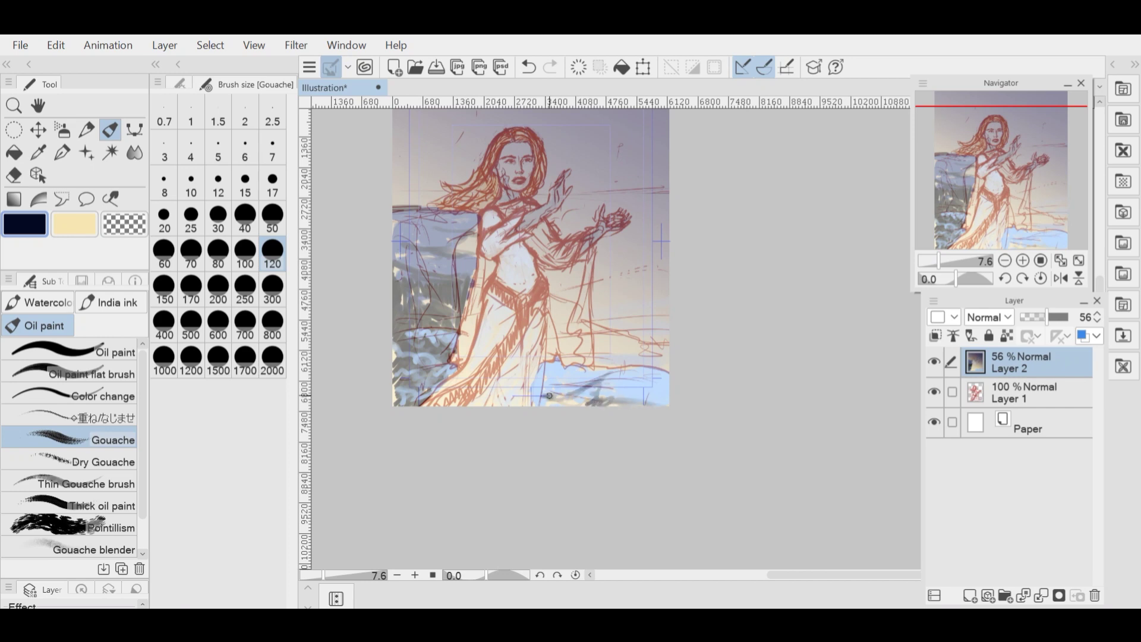
- Add medium blue Gouache strokes at size 50 to the left hillside and raise Layer 2's opacity to 63%
click(272, 218)
drag(462, 301, 482, 304)
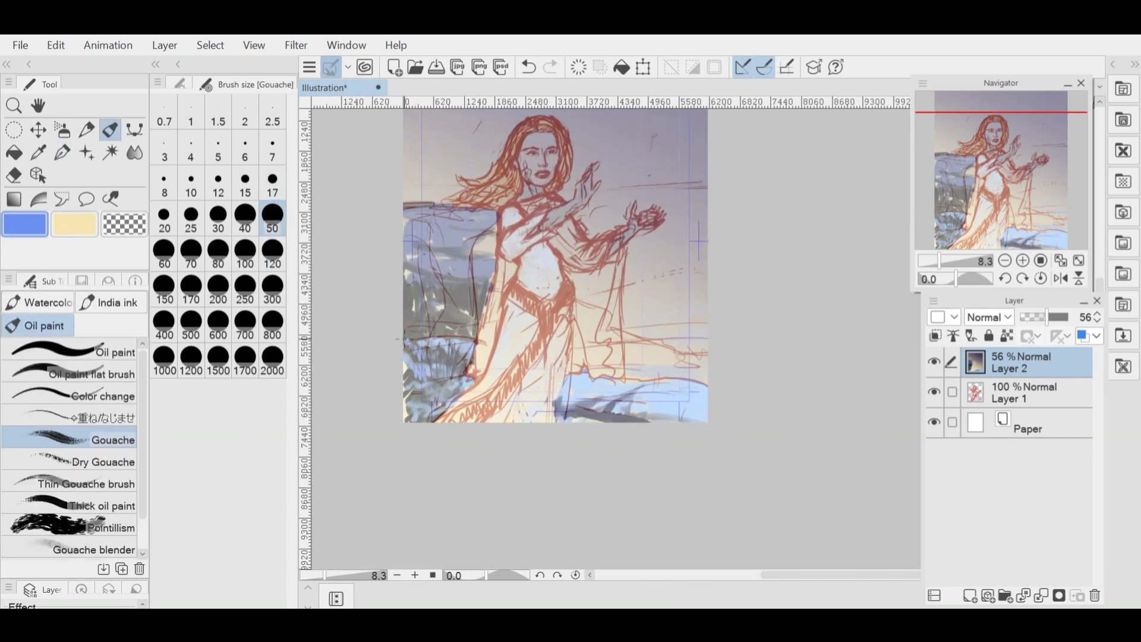
scroll(450, 416, down, 3)
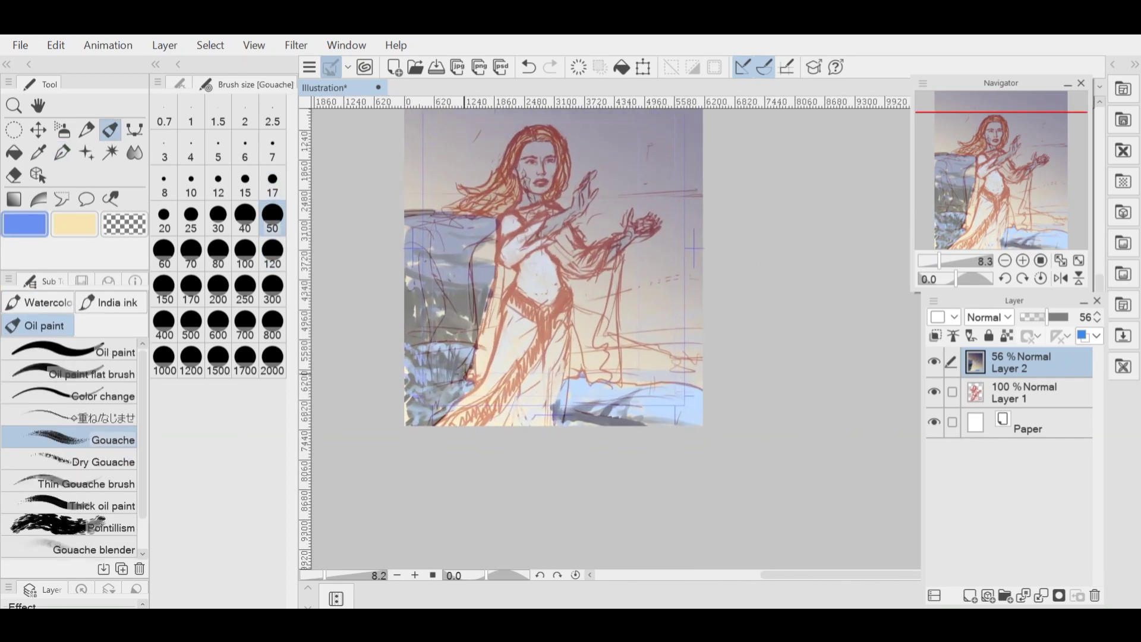
scroll(451, 371, up, 4)
scroll(442, 436, down, 2)
scroll(475, 437, up, 3)
scroll(548, 439, down, 2)
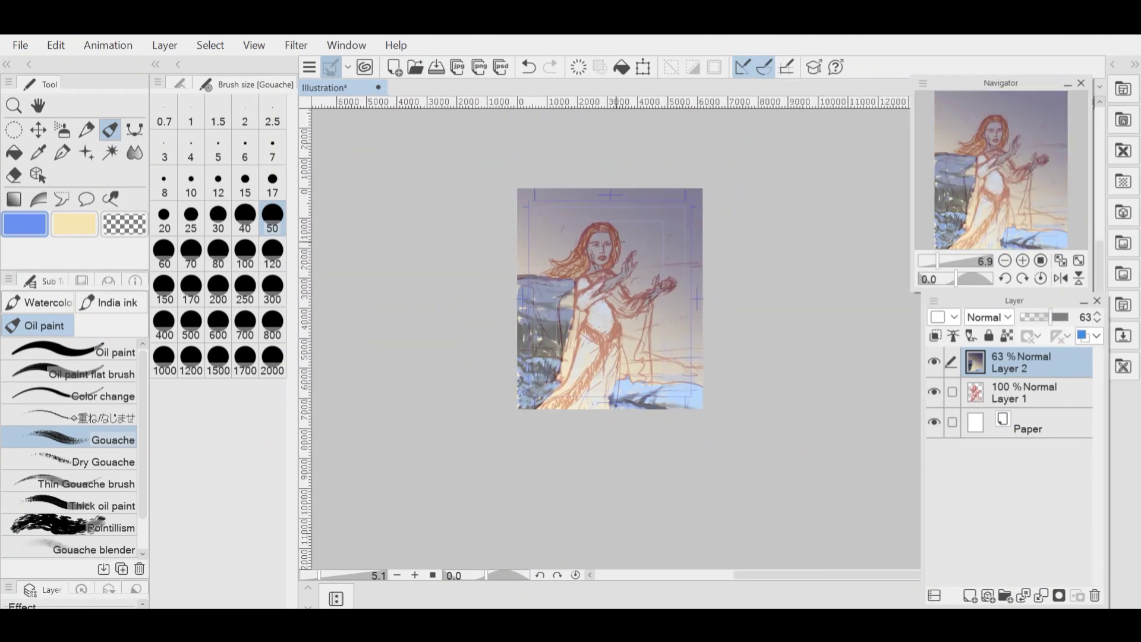
- Scribble dark blue water beyond the drape at size 100, and place Layer 1 above Layer 2, set to 100% opacity
scroll(645, 348, up, 3)
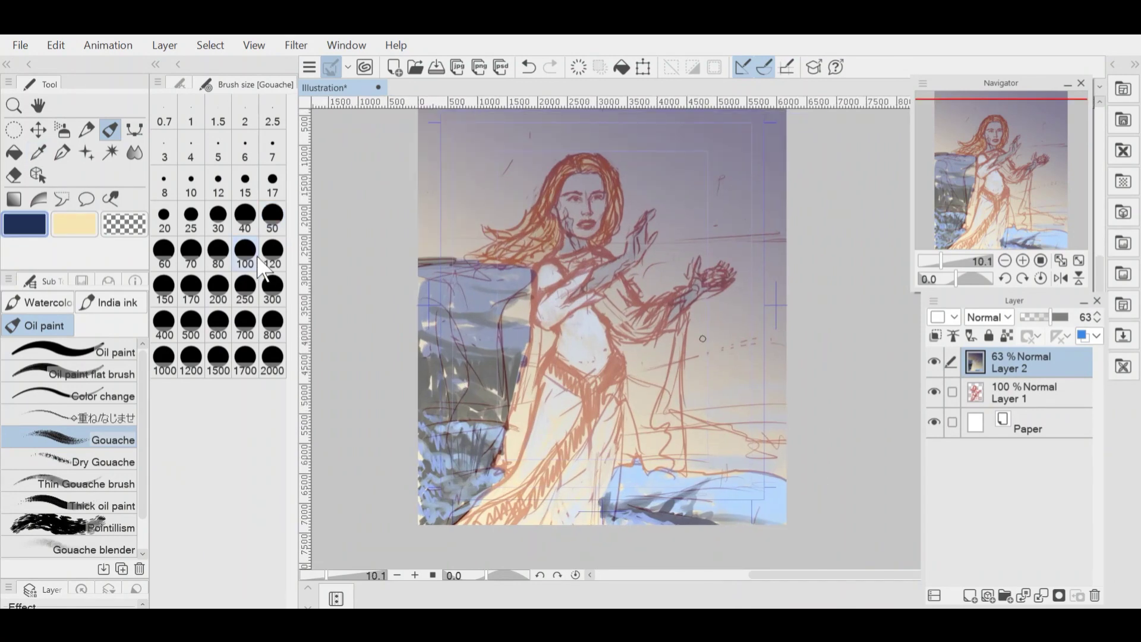
mouse_move(767, 459)
mouse_down()
mouse_move(779, 412)
mouse_move(716, 389)
mouse_up()
drag(1009, 392, 1007, 359)
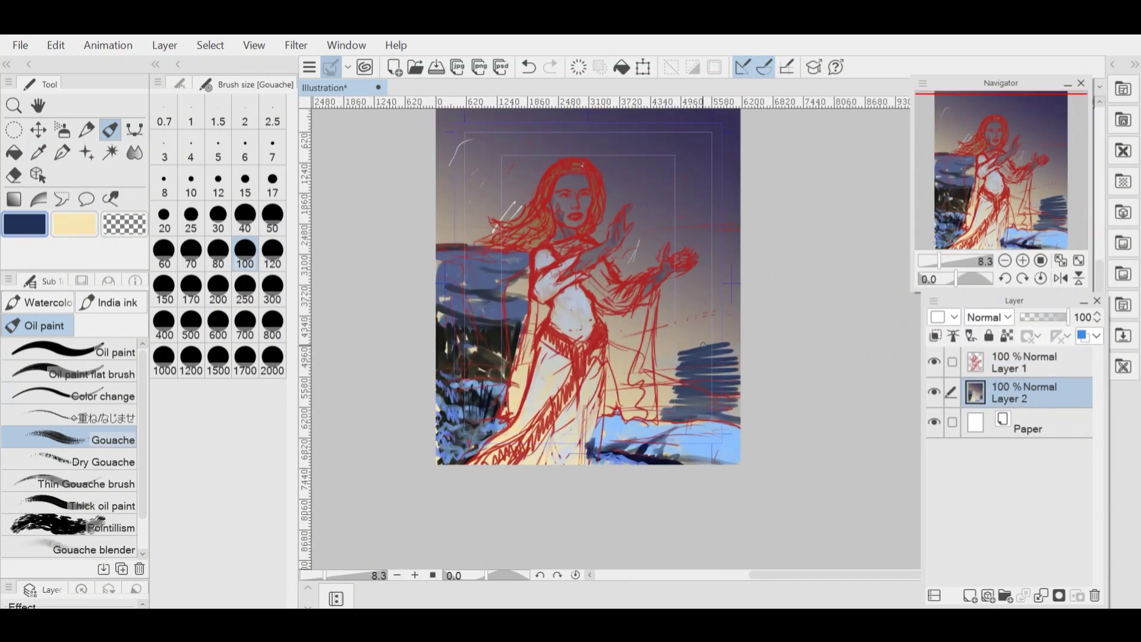
- Fill the sea to the right of the figure with horizontal dark and lighter blue Gouache strokes at size 100
drag(683, 339, 733, 327)
drag(672, 301, 716, 286)
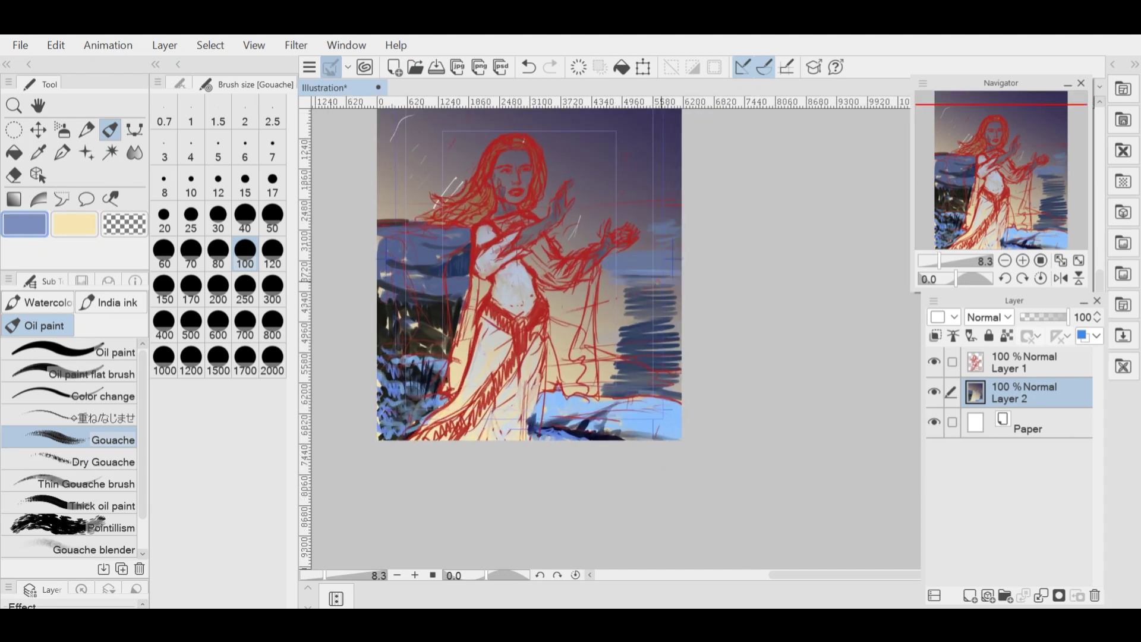
mouse_move(623, 292)
mouse_down()
mouse_move(673, 288)
mouse_move(621, 339)
mouse_move(676, 346)
mouse_move(612, 367)
mouse_move(621, 391)
mouse_up()
scroll(627, 286, down, 2)
scroll(626, 286, up, 2)
- Erase some blue above the horizon by the outstretched hand and paint that sky cream with Gouache at size 200
key(e)
mouse_move(660, 259)
mouse_down()
mouse_move(687, 254)
mouse_move(631, 232)
mouse_move(684, 218)
mouse_up()
key(b)
click(218, 288)
drag(588, 265, 652, 213)
scroll(604, 216, up, 1)
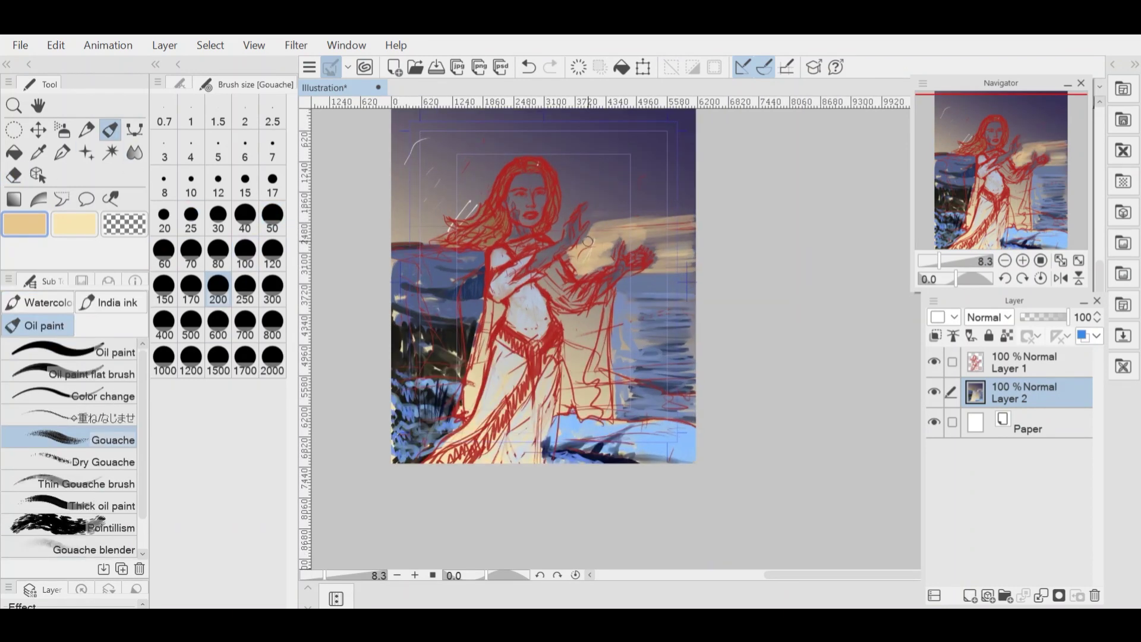
- Paint sunset clouds behind the hair and hands with sampled sky colours and soften them with Running color on fiber at size 25
mouse_move(460, 218)
mouse_down()
mouse_move(402, 233)
mouse_move(458, 198)
mouse_up()
alt+click(639, 217)
mouse_move(689, 211)
mouse_down()
mouse_move(630, 209)
mouse_move(615, 180)
mouse_up()
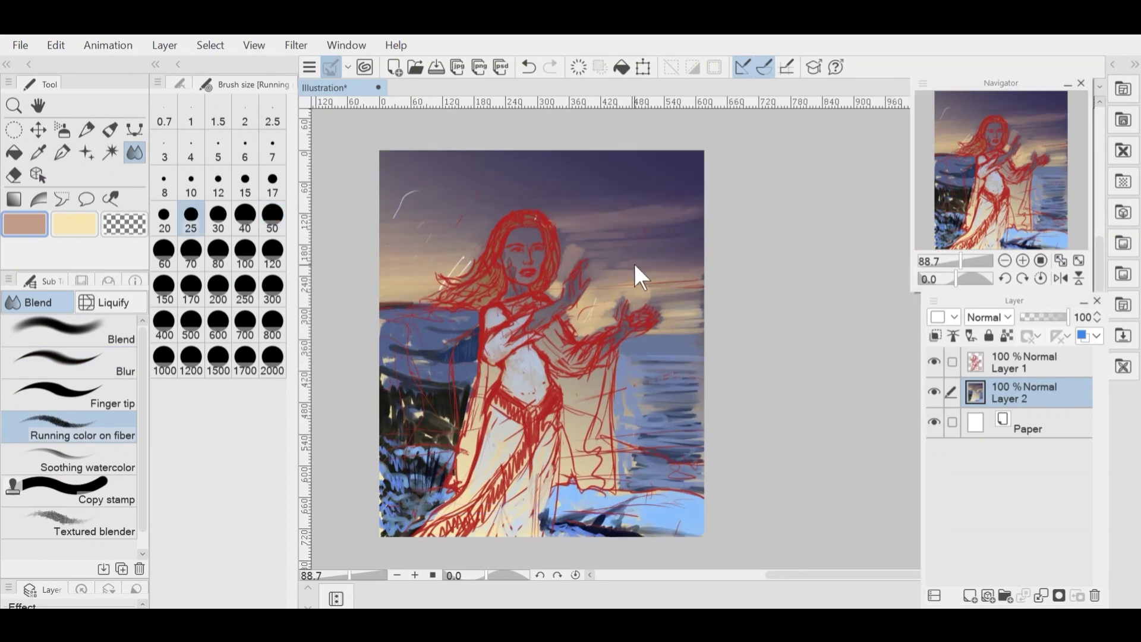
mouse_move(644, 295)
mouse_down()
mouse_move(670, 319)
mouse_move(575, 255)
mouse_move(589, 325)
mouse_up()
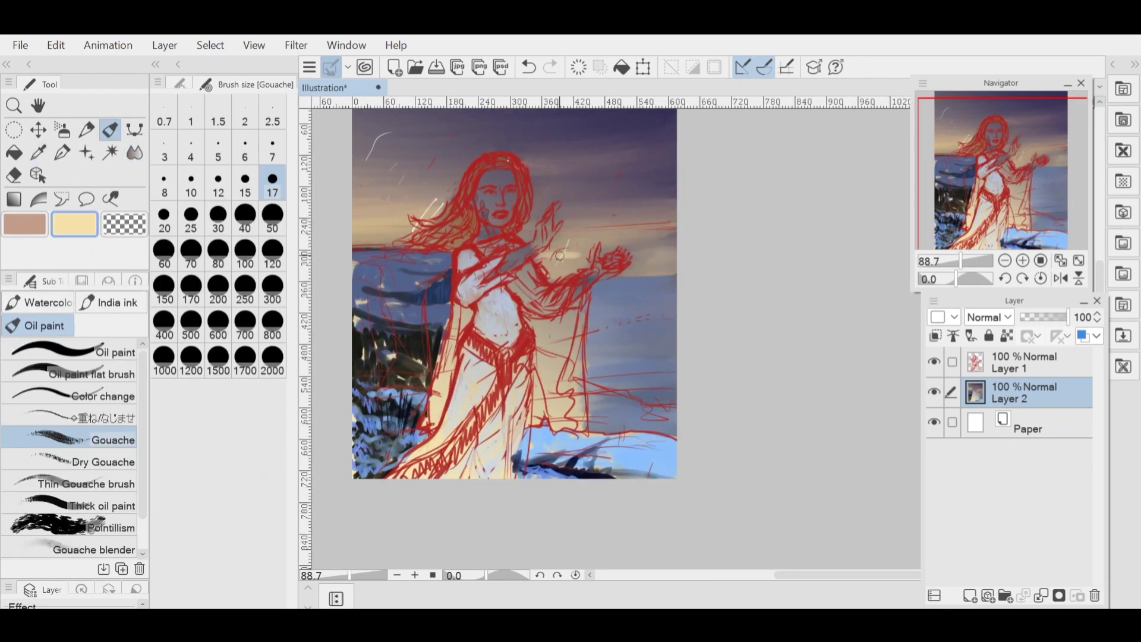
click(113, 302)
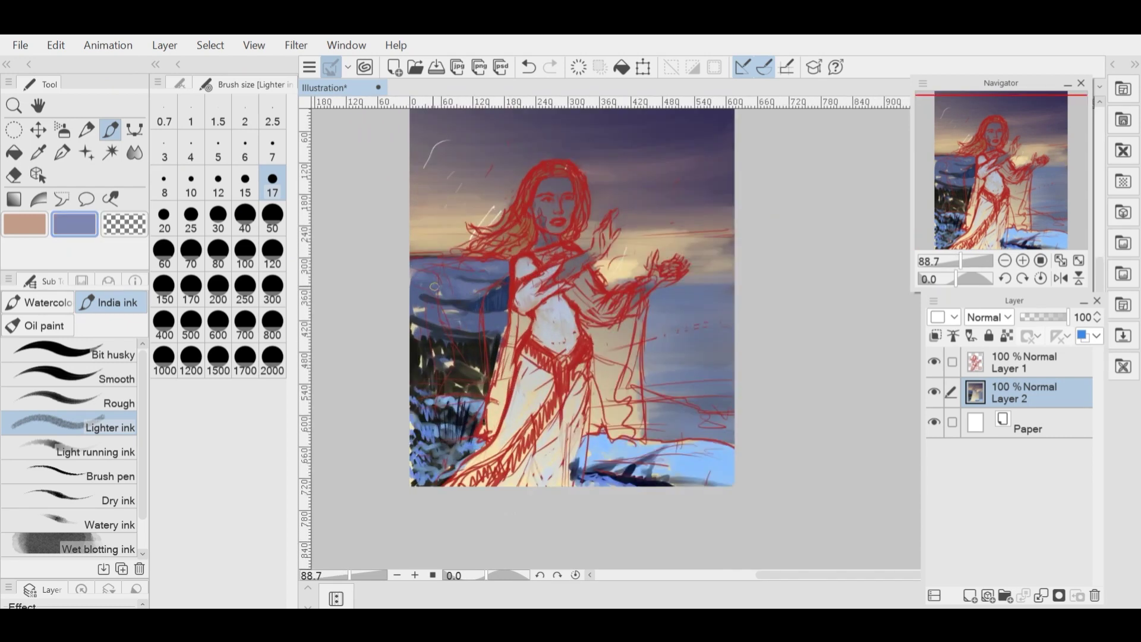
click(62, 153)
click(529, 68)
click(111, 130)
click(38, 325)
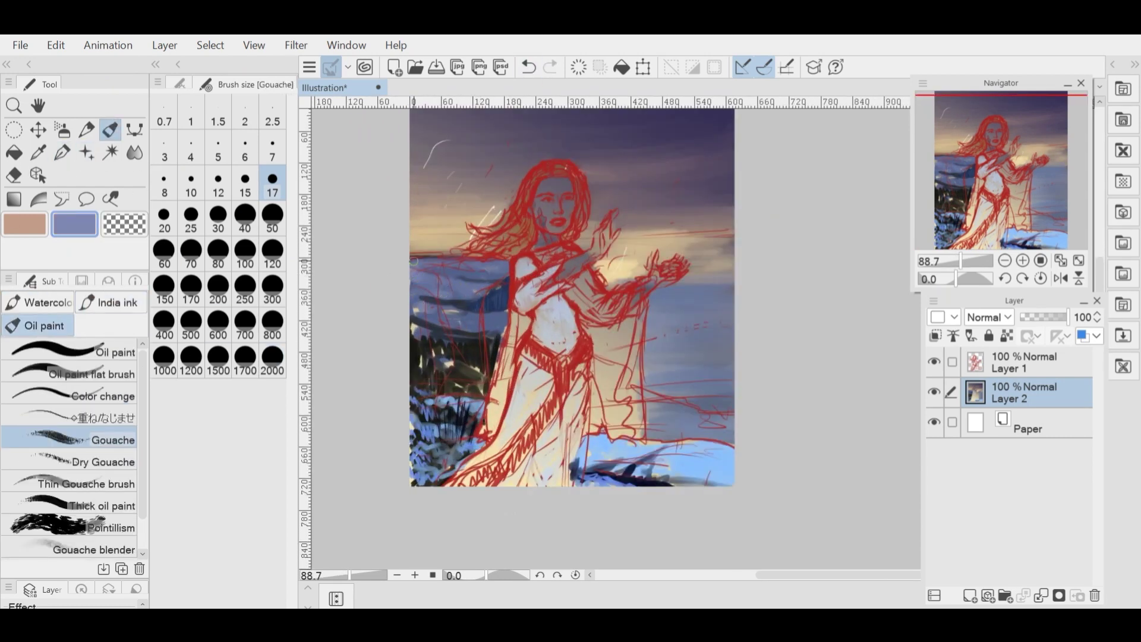
- Rework the distant hillside with slate blue and sampled dark blue Gouache strokes at size 17
scroll(494, 291, down, 1)
drag(447, 292, 479, 310)
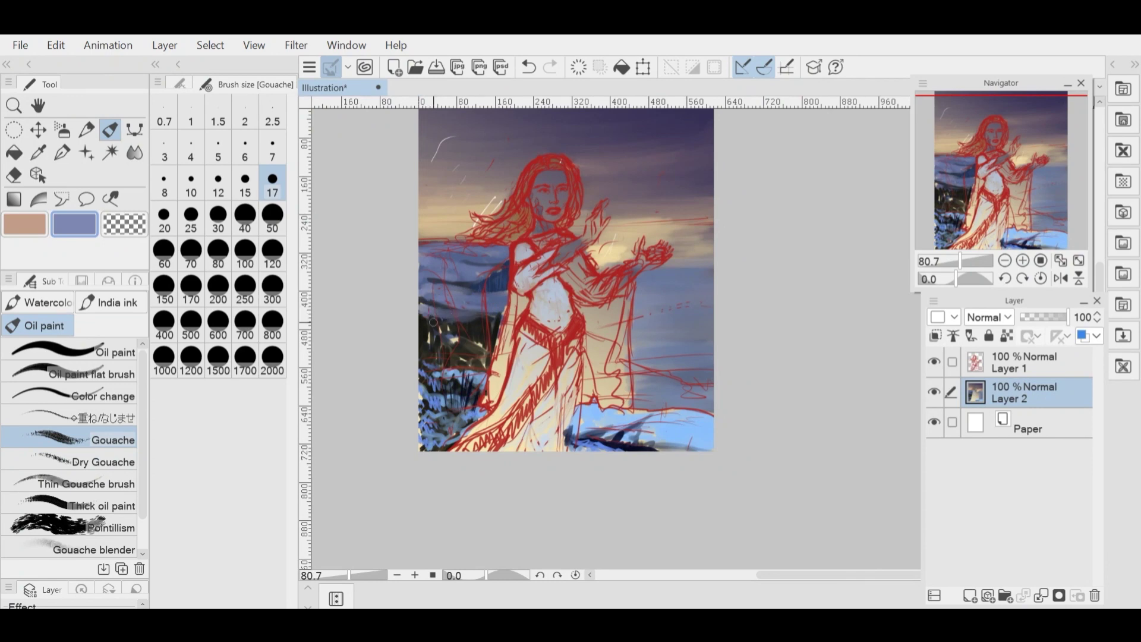
scroll(464, 327, up, 2)
alt+click(451, 371)
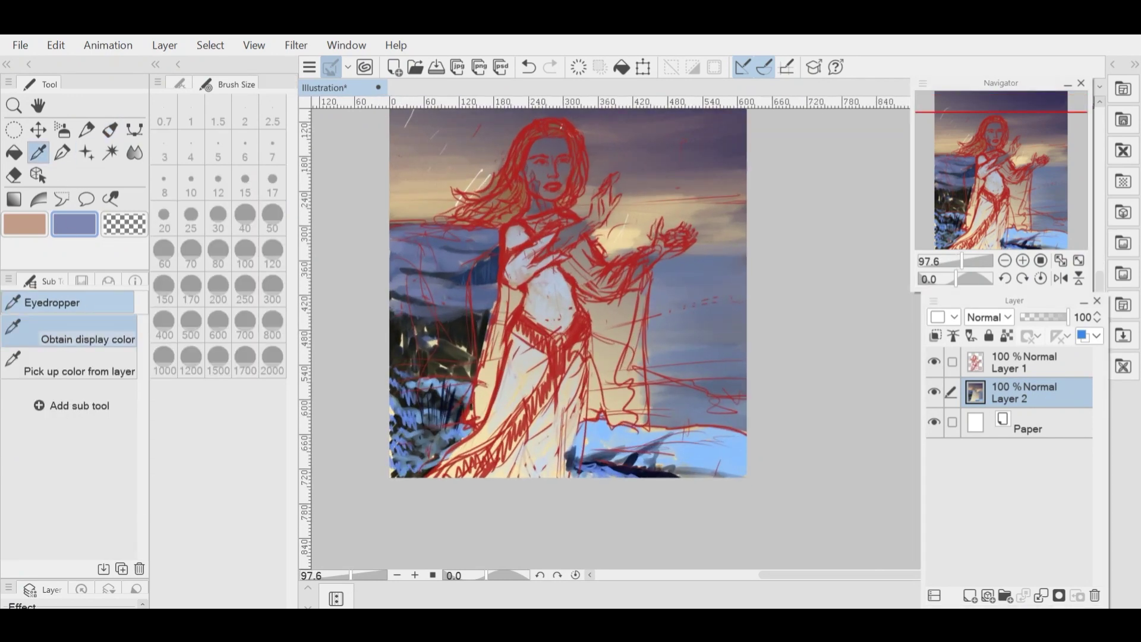
drag(406, 344, 414, 324)
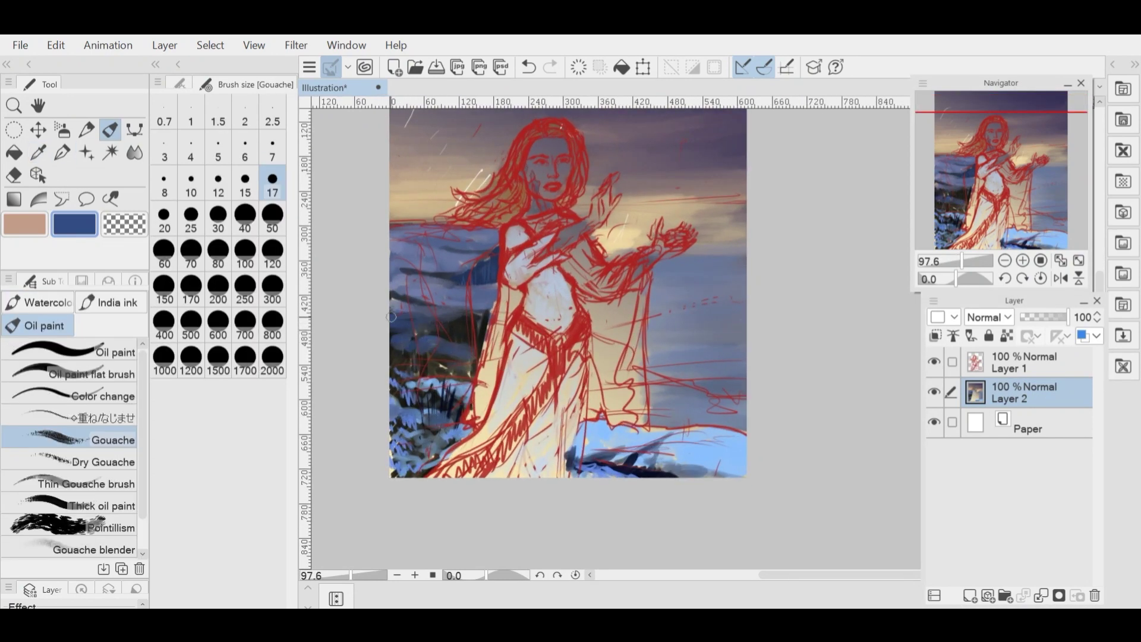
- Sample the slate blue of the sea and reduce the Gouache brush to size 15
scroll(419, 321, down, 4)
scroll(606, 333, up, 2)
alt+click(606, 321)
key([)
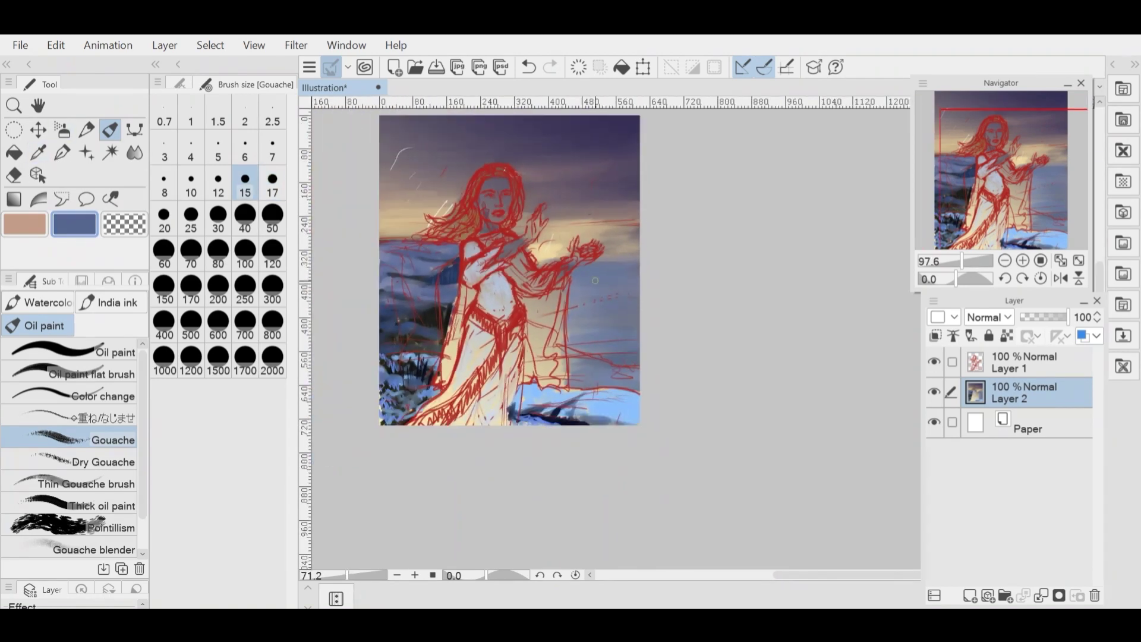
key(p)
scroll(621, 237, up, 4)
scroll(606, 309, down, 5)
scroll(518, 282, down, 2)
scroll(558, 305, up, 6)
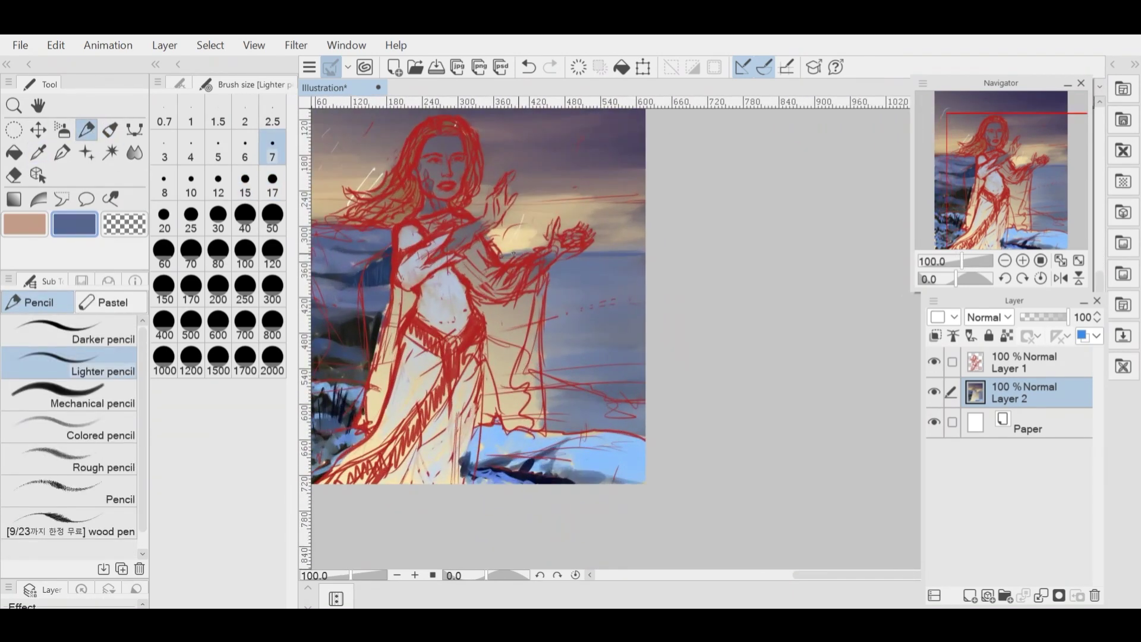
scroll(517, 297, down, 5)
scroll(516, 386, up, 4)
- Sample pale cyan from the snow and brighten the top of the right snow bank with Gouache at size 15
key(b)
alt+click(516, 385)
drag(623, 382, 605, 378)
drag(556, 380, 509, 374)
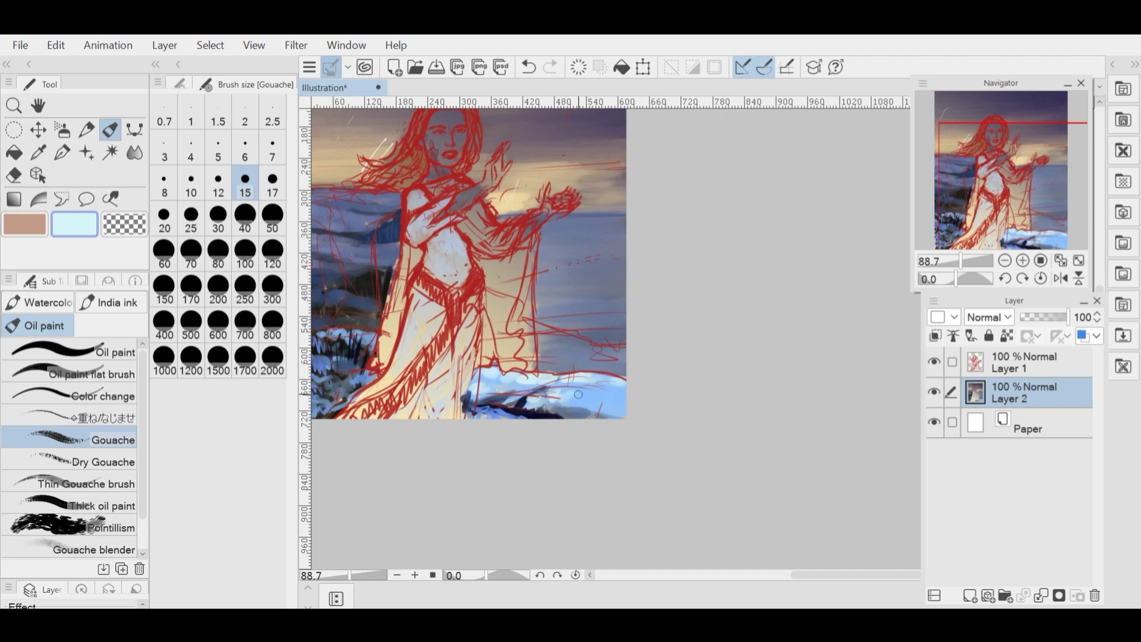
scroll(578, 394, up, 1)
scroll(376, 359, down, 1)
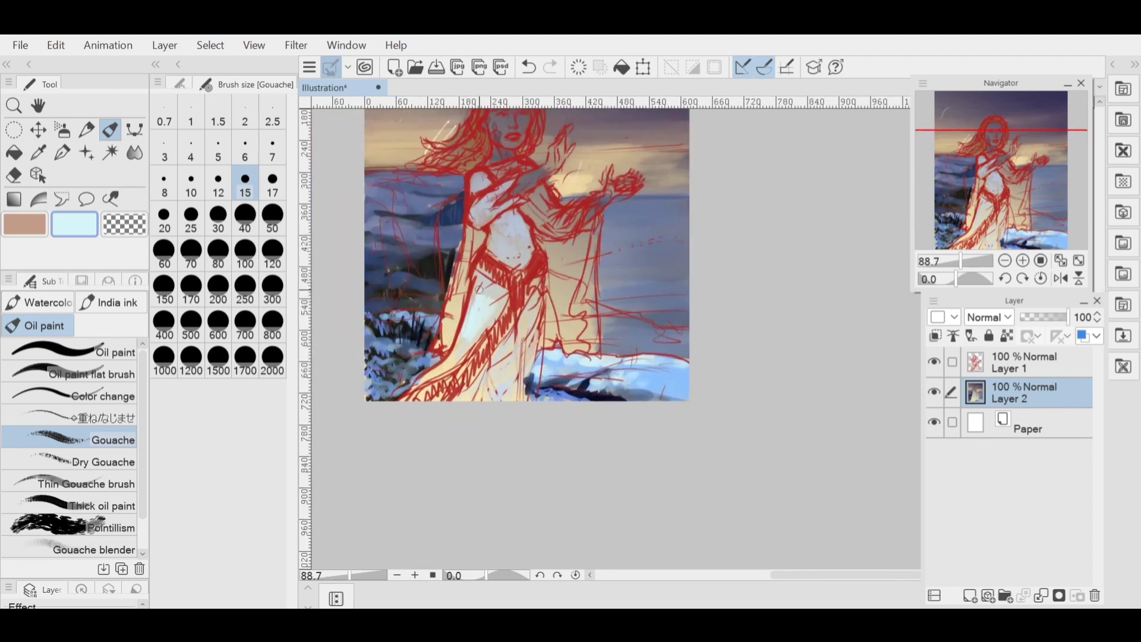
- Paint the draped skirt pale cyan down to its hem with the Gouache brush at size 15
drag(524, 315, 490, 369)
drag(537, 280, 506, 395)
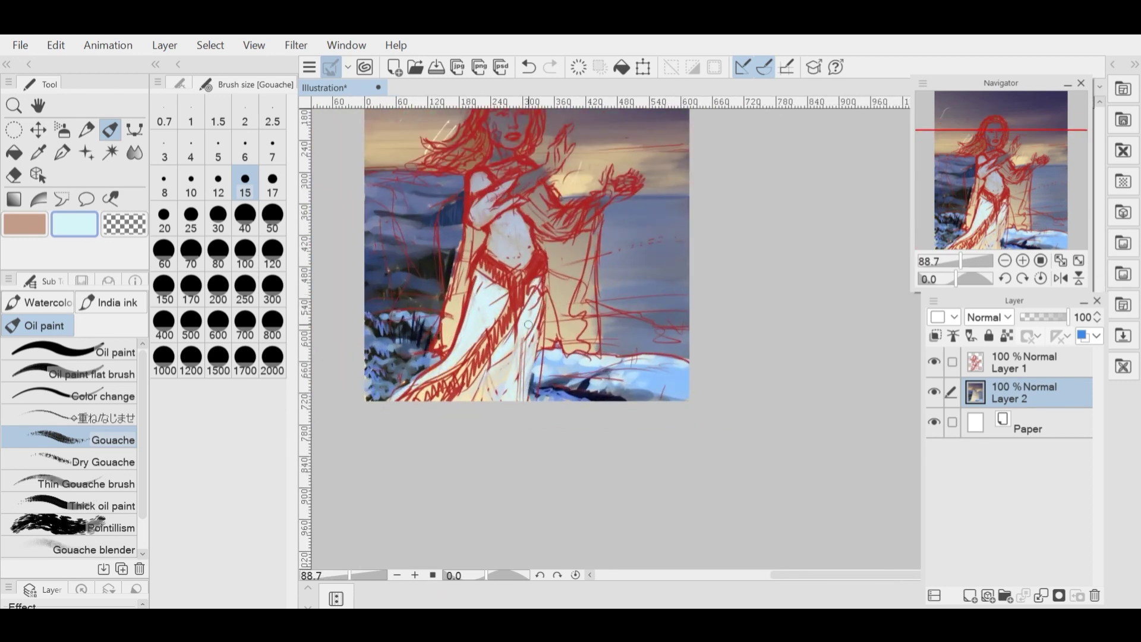
drag(514, 339, 486, 396)
- Paint the midriff, shoulder and upper sleeve pale cyan, using the Gouache brush at size 7 for the narrow areas
scroll(520, 238, up, 2)
mouse_move(517, 219)
mouse_down()
mouse_move(494, 260)
mouse_move(523, 276)
mouse_move(506, 244)
mouse_move(453, 241)
mouse_up()
click(272, 184)
click(272, 149)
scroll(514, 200, up, 3)
mouse_move(497, 173)
mouse_down()
mouse_move(457, 221)
mouse_move(458, 211)
mouse_up()
mouse_move(470, 191)
mouse_down()
mouse_move(440, 231)
mouse_move(454, 242)
mouse_up()
drag(472, 167, 442, 191)
scroll(536, 279, down, 12)
- Paint the shawl hanging below the outstretched arm dark brown with the Gouache brush at size 17
scroll(543, 228, up, 11)
click(272, 184)
mouse_move(568, 340)
mouse_down()
mouse_move(554, 404)
mouse_move(540, 409)
mouse_up()
mouse_move(527, 327)
mouse_down()
mouse_move(536, 404)
mouse_move(558, 340)
mouse_up()
drag(577, 309, 558, 352)
scroll(513, 464, down, 2)
scroll(530, 464, up, 1)
mouse_move(556, 414)
mouse_down()
mouse_move(563, 449)
mouse_move(528, 453)
mouse_up()
mouse_move(536, 399)
mouse_down()
mouse_move(525, 448)
mouse_move(535, 441)
mouse_up()
scroll(452, 364, up, 1)
- Paint the shawl hanging behind the woman's back reddish brown along the skirt's left side
scroll(465, 355, down, 3)
drag(463, 328, 424, 455)
scroll(464, 355, up, 2)
drag(431, 380, 416, 464)
scroll(419, 457, down, 2)
scroll(445, 361, up, 2)
drag(457, 350, 436, 413)
drag(442, 404, 419, 463)
scroll(535, 368, down, 3)
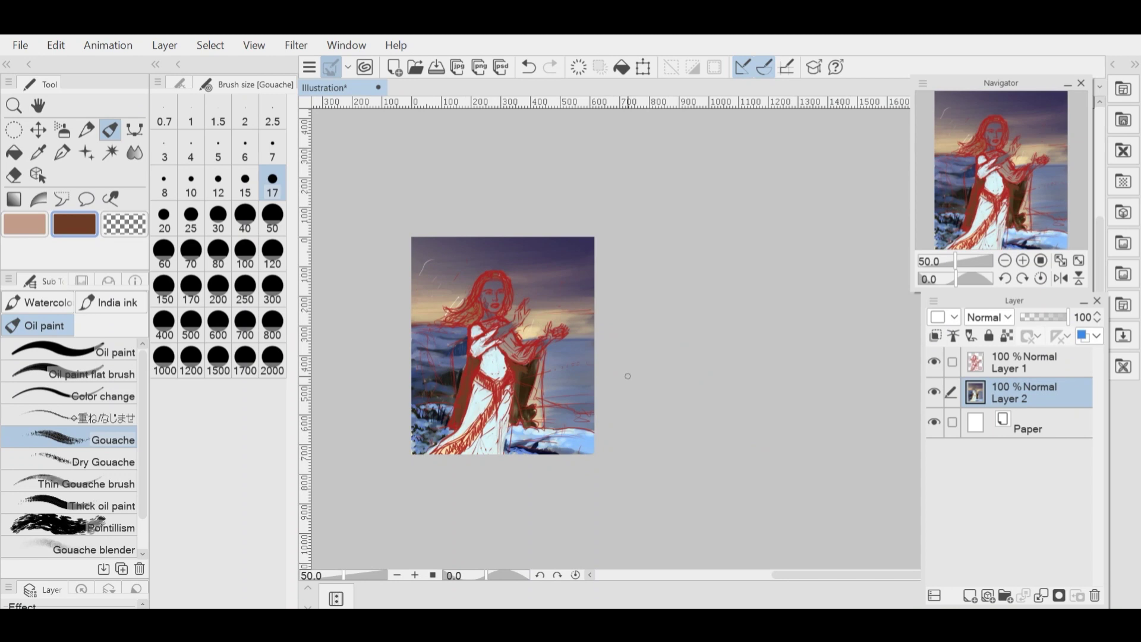
- Fill in the lower folds of the shawl beneath the outstretched arm with brown
scroll(535, 404, up, 4)
mouse_move(514, 392)
mouse_down()
mouse_move(500, 511)
mouse_move(523, 442)
mouse_up()
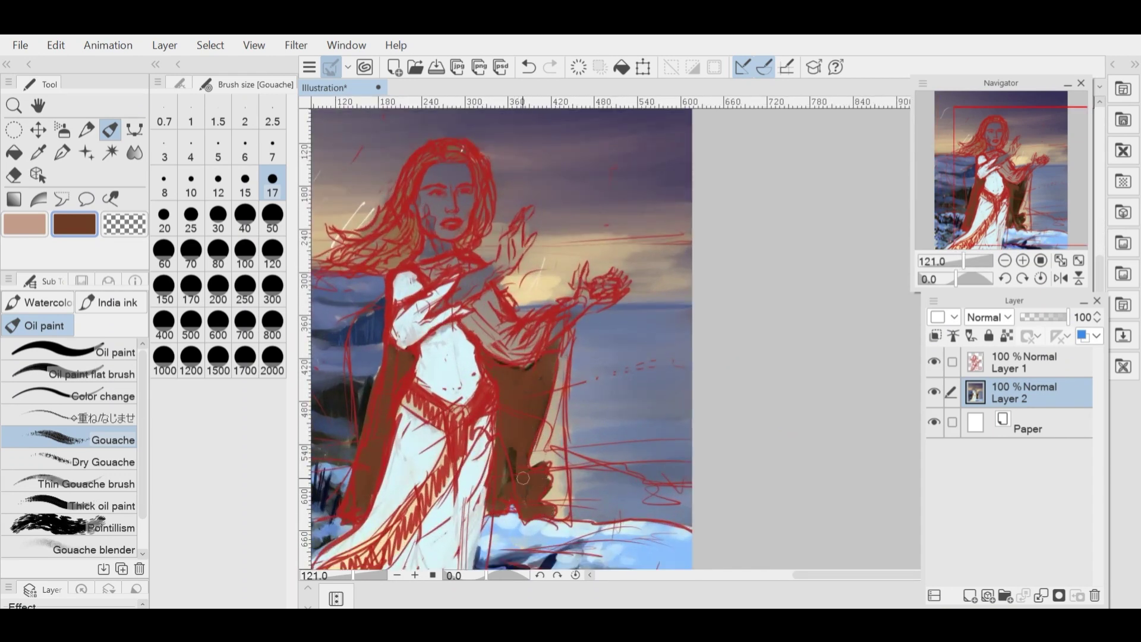
scroll(522, 442, down, 3)
scroll(538, 379, down, 1)
scroll(523, 441, up, 4)
scroll(579, 285, down, 3)
scroll(606, 257, up, 1)
- Switch to the dusty pink main colour and paint the shawl's outer edge and sleeve with Gouache at size 12
click(26, 224)
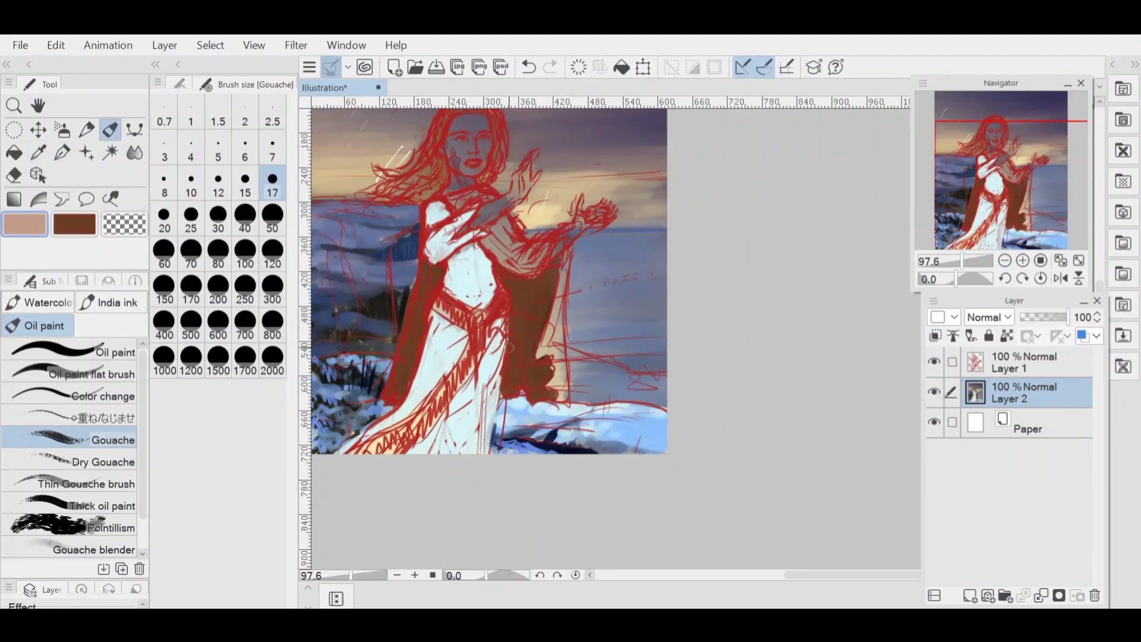
key([)
scroll(562, 284, up, 1)
scroll(546, 362, down, 3)
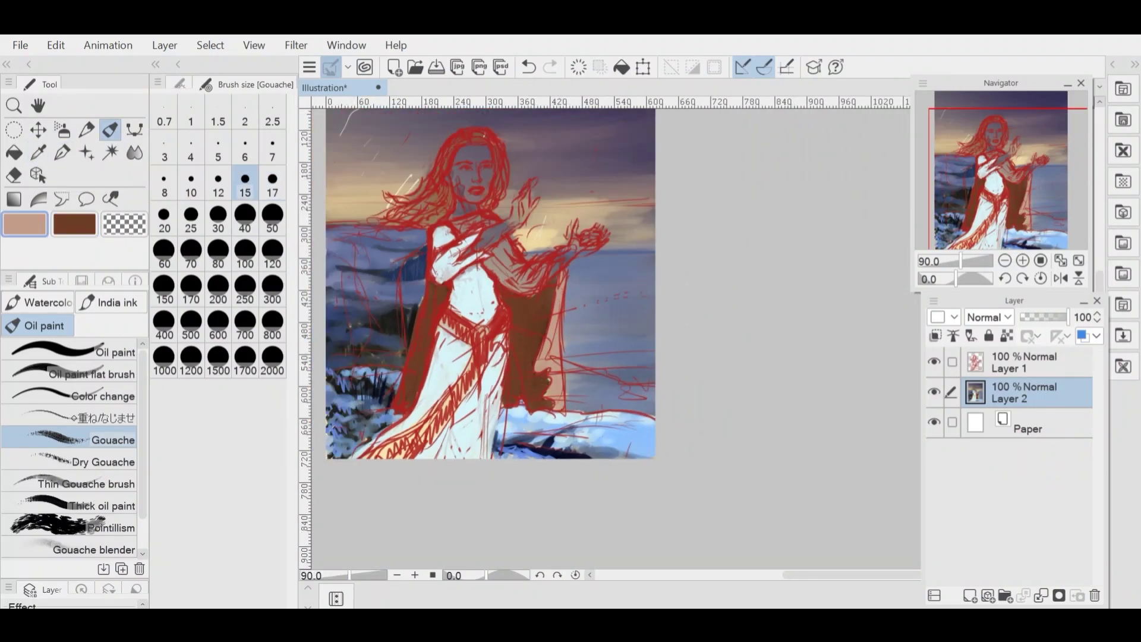
scroll(550, 303, up, 5)
key([)
drag(516, 302, 503, 269)
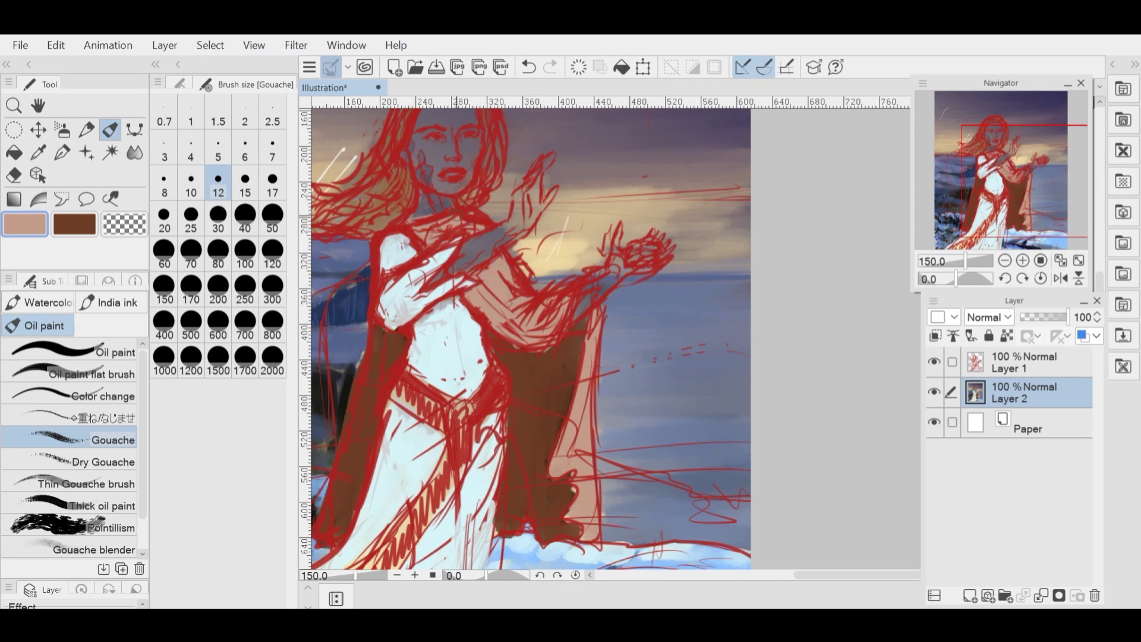
scroll(535, 332, down, 3)
scroll(500, 300, up, 3)
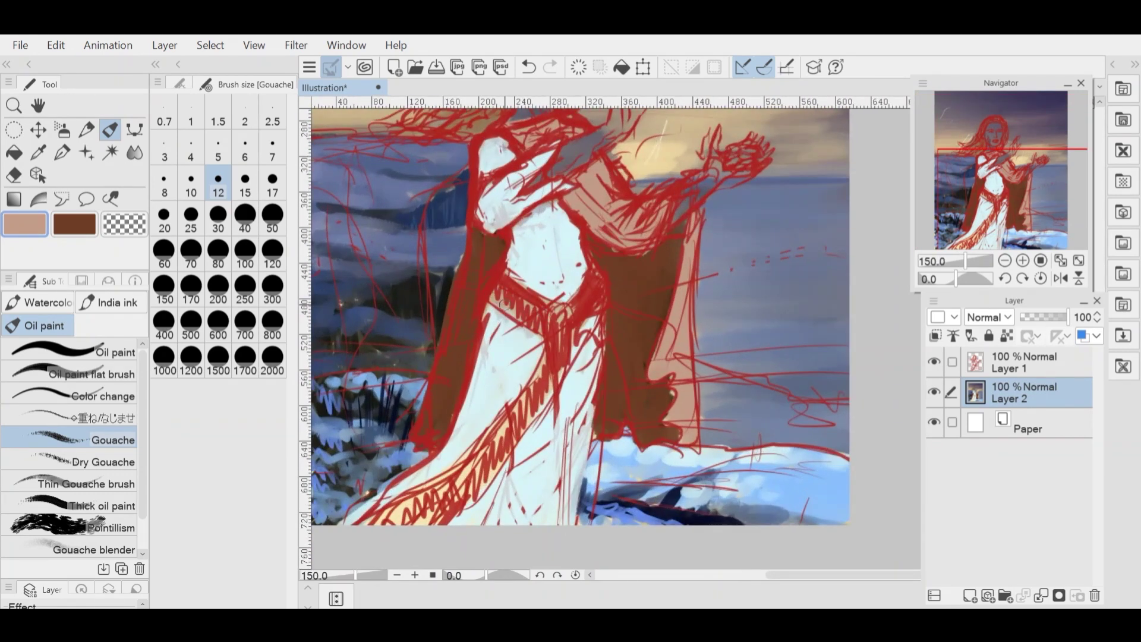
- Paint the draped sash that runs from the hips down across the white skirt dusty pink with Gouache
mouse_move(561, 368)
mouse_down()
mouse_move(446, 493)
mouse_move(371, 529)
mouse_up()
scroll(475, 498, down, 5)
scroll(475, 254, up, 7)
- Paint the flowing hair golden ochre with Gouache at size 12, adding reddish-brown strands with a pen at size 7
key(p)
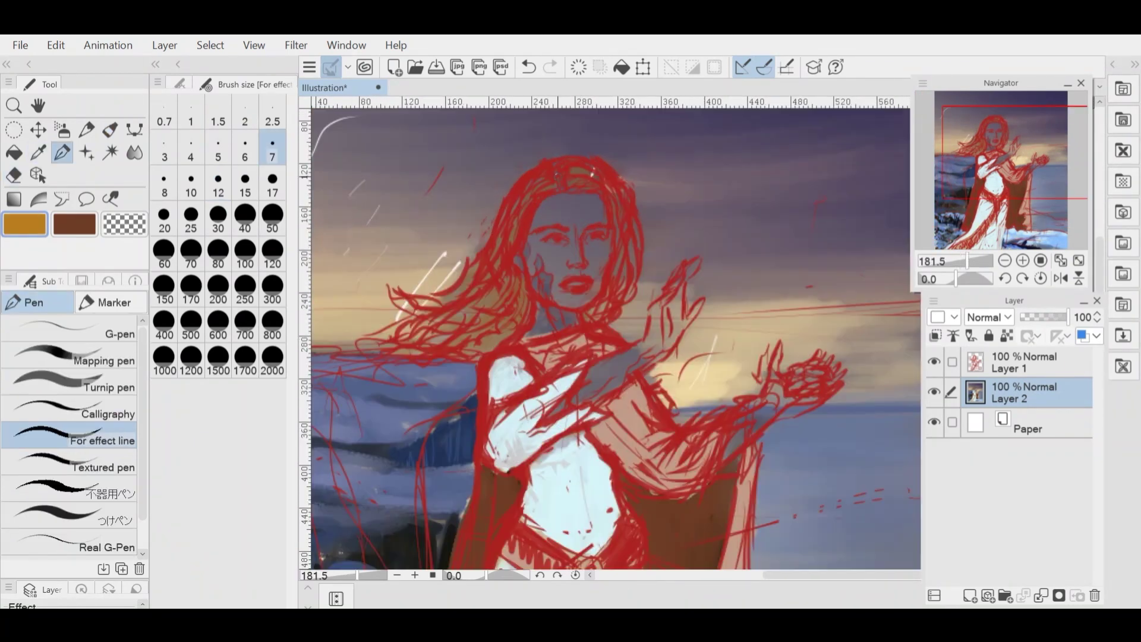
key(b)
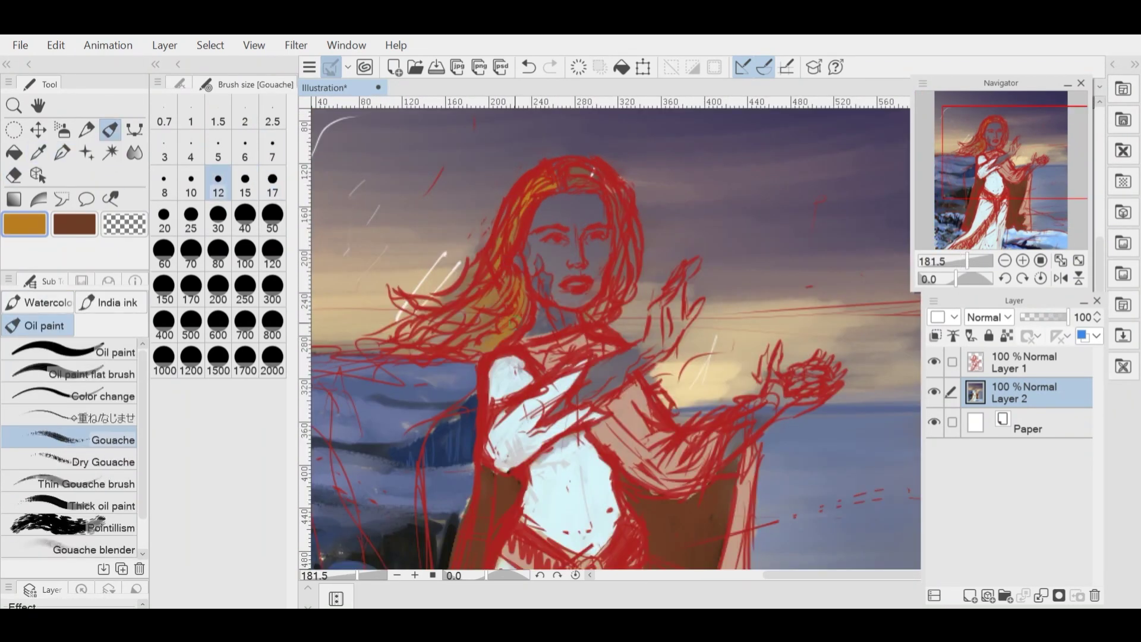
drag(463, 279, 378, 335)
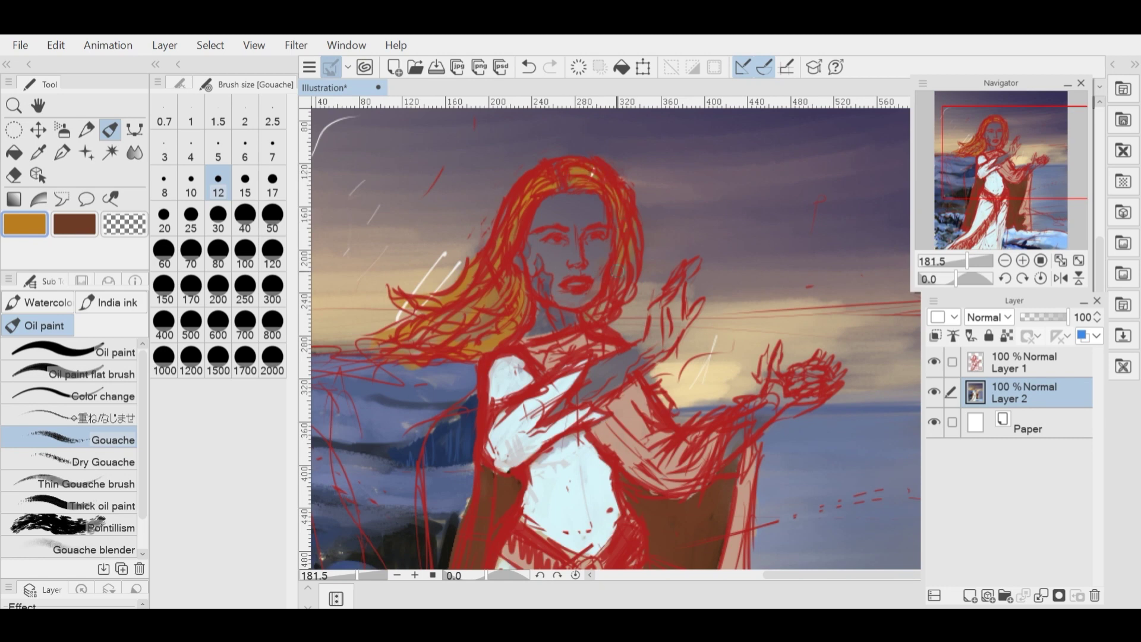
scroll(594, 332, down, 3)
scroll(668, 228, up, 4)
key(p)
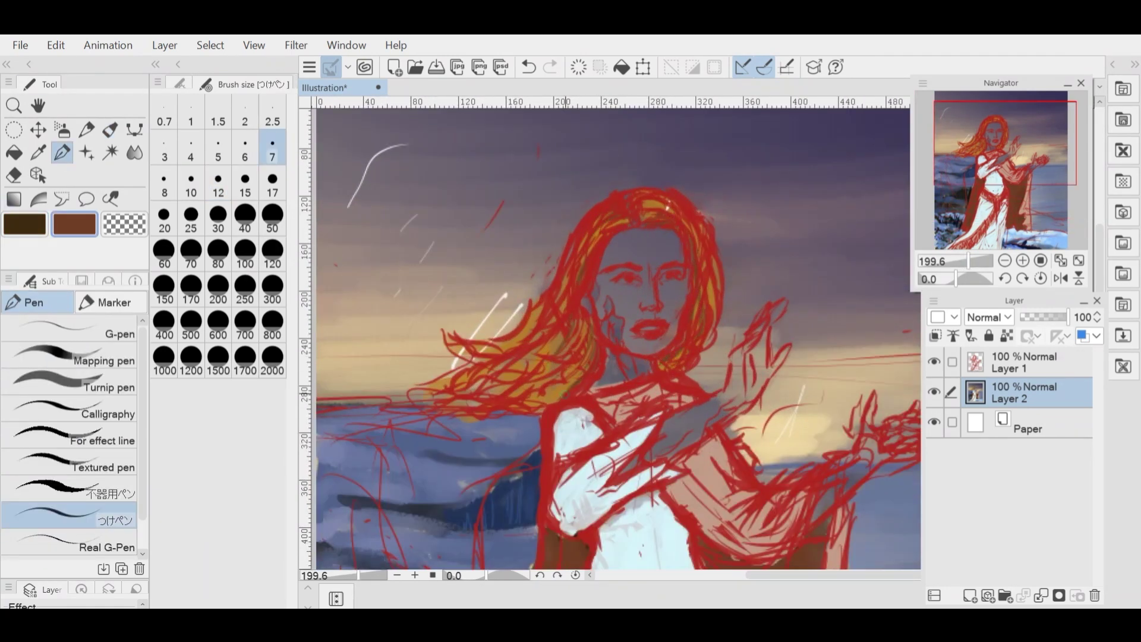
drag(563, 395, 509, 411)
scroll(482, 339, down, 3)
- Try placing the red sketch layer below the painting layer and lowering the painting layer's opacity to 60%
click(933, 362)
click(933, 361)
drag(974, 362, 969, 410)
click(1022, 362)
click(1049, 317)
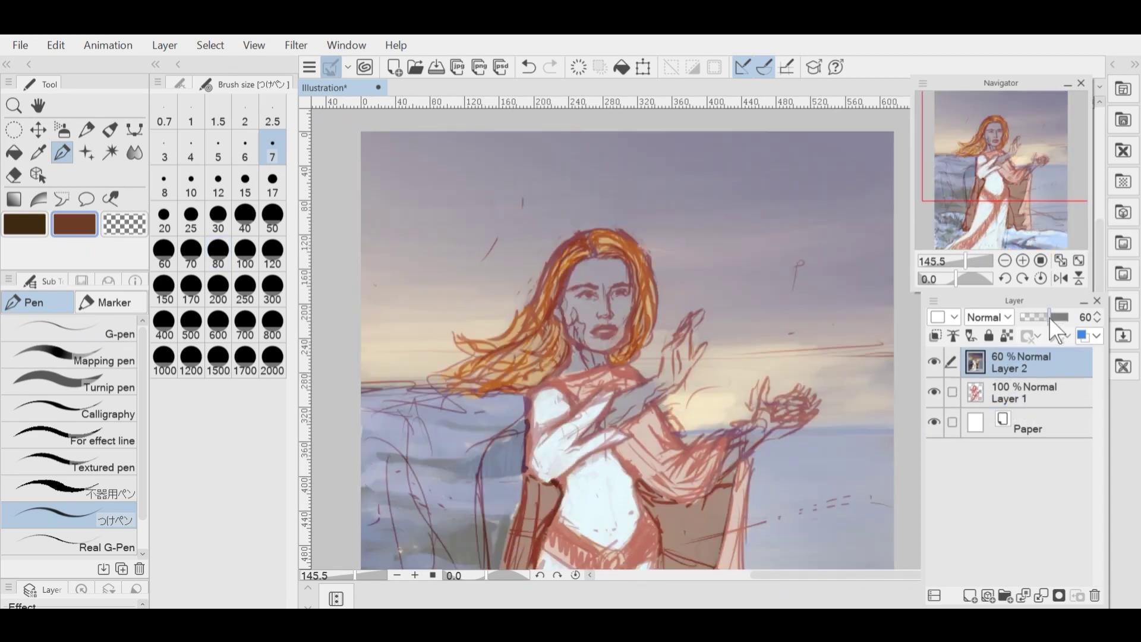
key(b)
scroll(583, 250, up, 2)
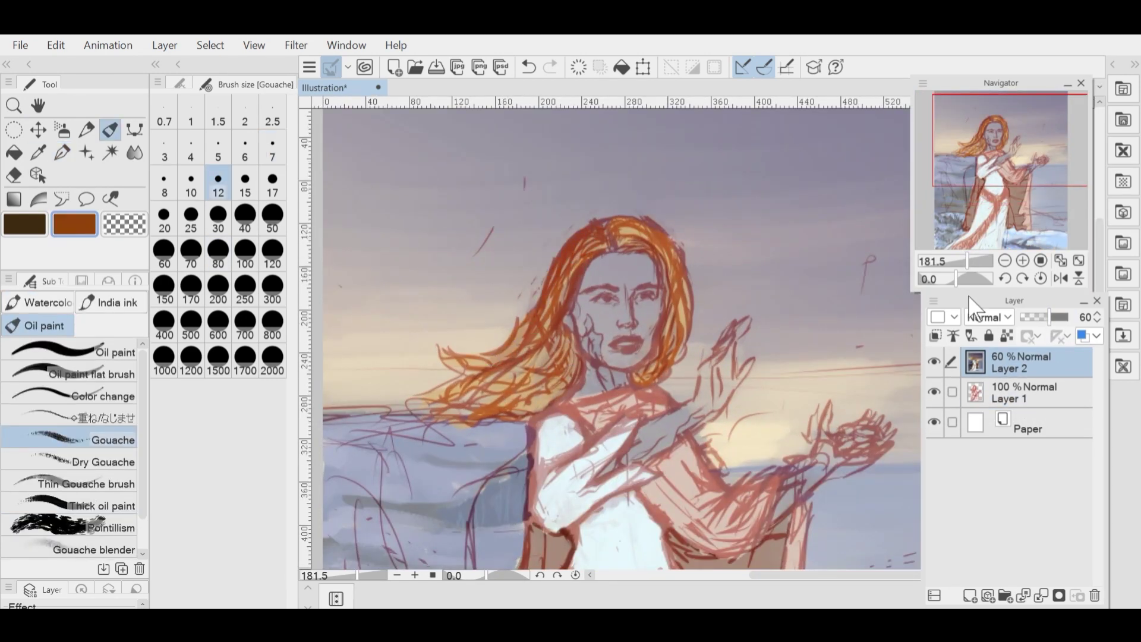
- Set the painting layer back to 100% opacity, move the sketch layer above it at 47% opacity, and make Layer 2 active
drag(1049, 317, 1069, 317)
click(1023, 393)
drag(1024, 393, 1023, 358)
drag(1068, 317, 1043, 318)
click(1023, 393)
- Fill in the hair with rust orange using Gouache at size 17, refining the locks around the face at size 7
scroll(532, 306, up, 1)
click(272, 184)
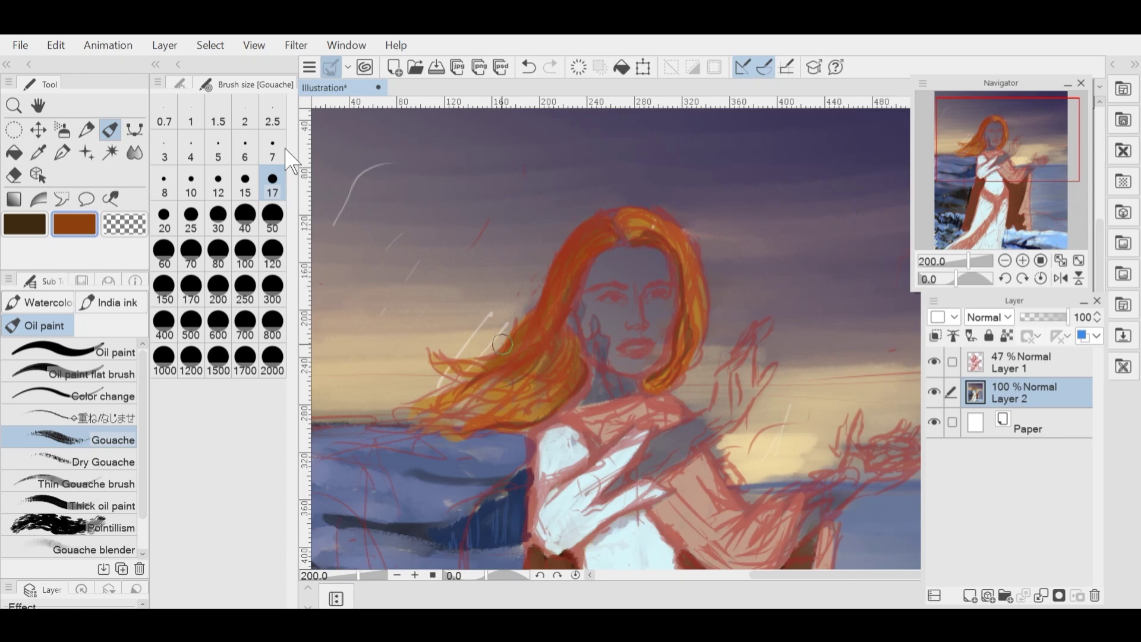
key([)
key([)
key([)
key([)
key([)
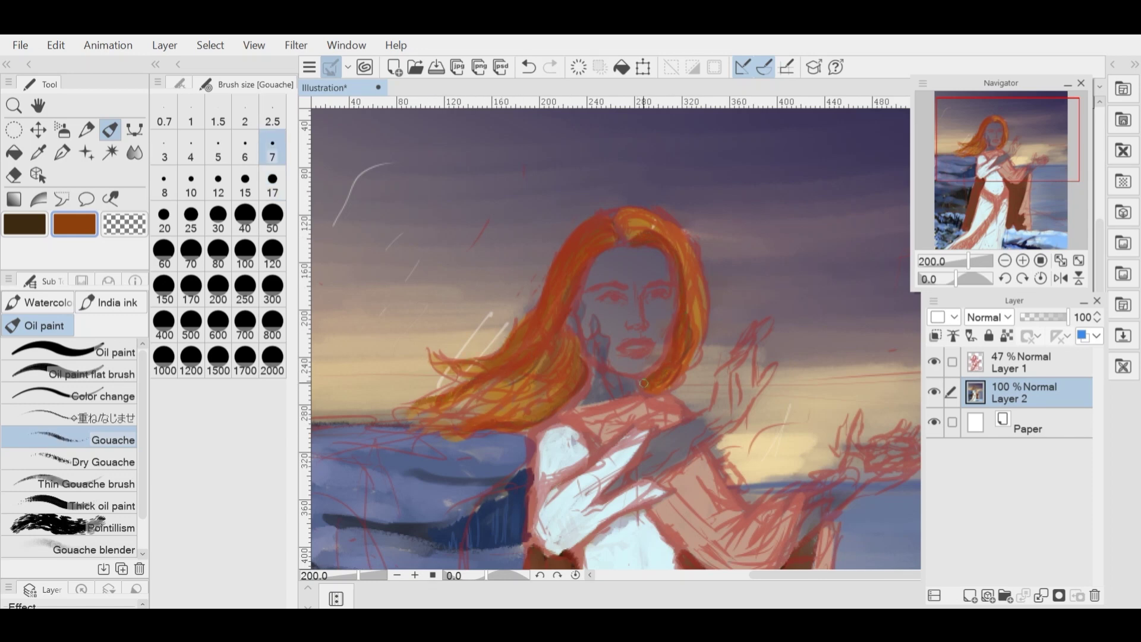
scroll(656, 335, down, 5)
scroll(660, 332, up, 3)
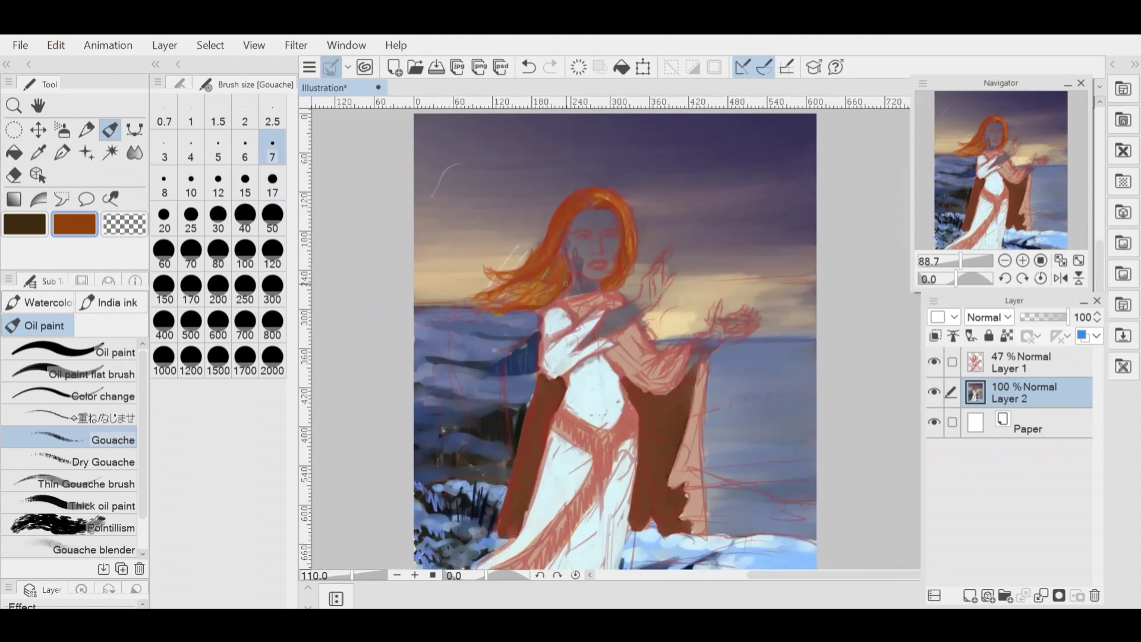
- Pick a pale grey and paint horizontal light reflections on the sea to the right of the shawl
scroll(660, 333, down, 1)
alt+click(712, 345)
drag(679, 366, 738, 370)
drag(720, 385, 680, 386)
drag(718, 338, 677, 339)
scroll(683, 325, down, 2)
scroll(707, 345, up, 2)
drag(742, 381, 665, 382)
scroll(640, 362, down, 4)
scroll(535, 335, up, 5)
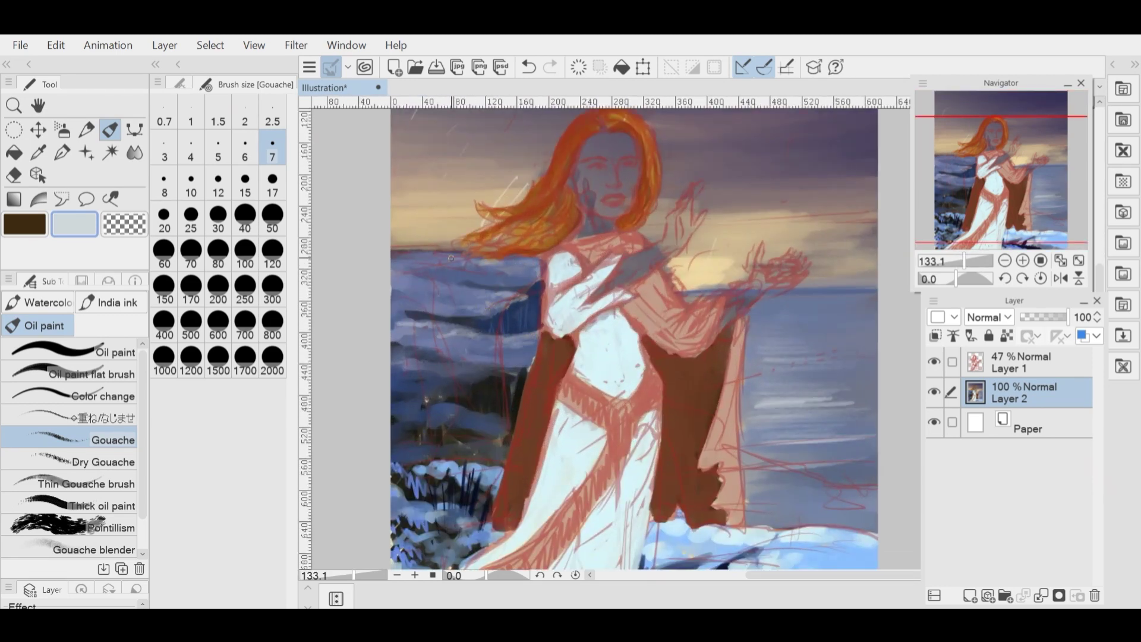
scroll(457, 258, down, 3)
scroll(516, 319, up, 2)
scroll(464, 307, down, 1)
scroll(553, 250, up, 4)
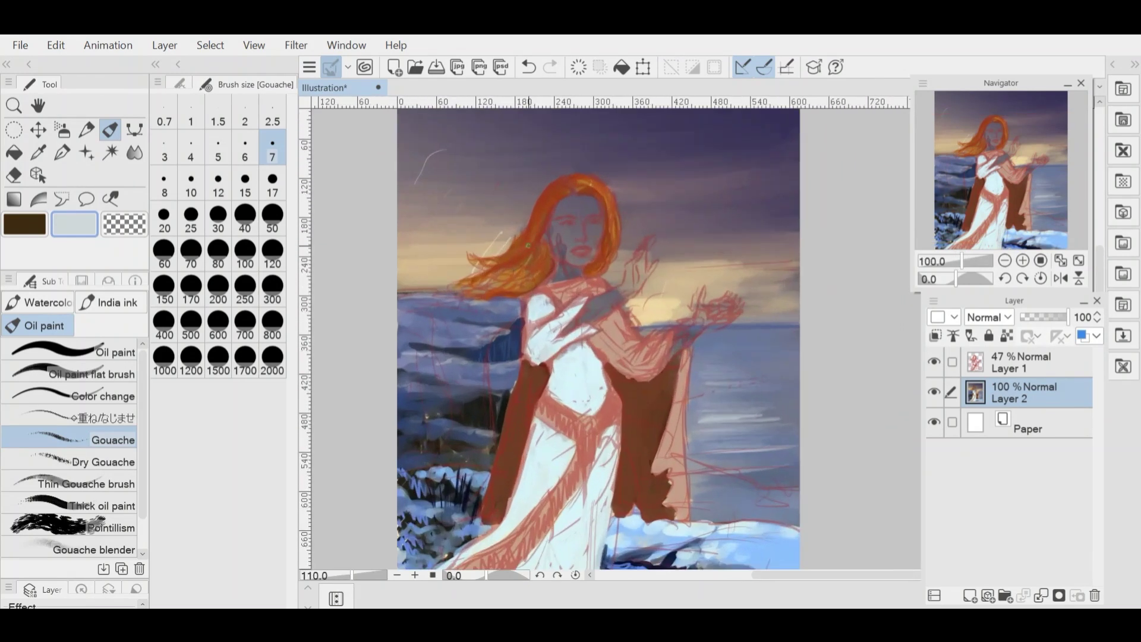
- Pick a light pink and fill in the woman's face with Gouache at size 7
alt+click(565, 451)
mouse_move(594, 274)
mouse_down()
mouse_move(586, 296)
mouse_move(572, 263)
mouse_up()
mouse_move(574, 256)
mouse_down()
mouse_move(593, 261)
mouse_move(570, 237)
mouse_up()
mouse_move(570, 273)
mouse_down()
mouse_move(528, 261)
mouse_move(507, 310)
mouse_up()
scroll(526, 278, up, 2)
mouse_move(508, 276)
mouse_down()
mouse_move(521, 229)
mouse_move(554, 220)
mouse_up()
mouse_move(559, 261)
mouse_down()
mouse_move(599, 213)
mouse_move(525, 208)
mouse_move(520, 237)
mouse_up()
mouse_move(594, 270)
mouse_down()
mouse_move(591, 310)
mouse_move(542, 317)
mouse_up()
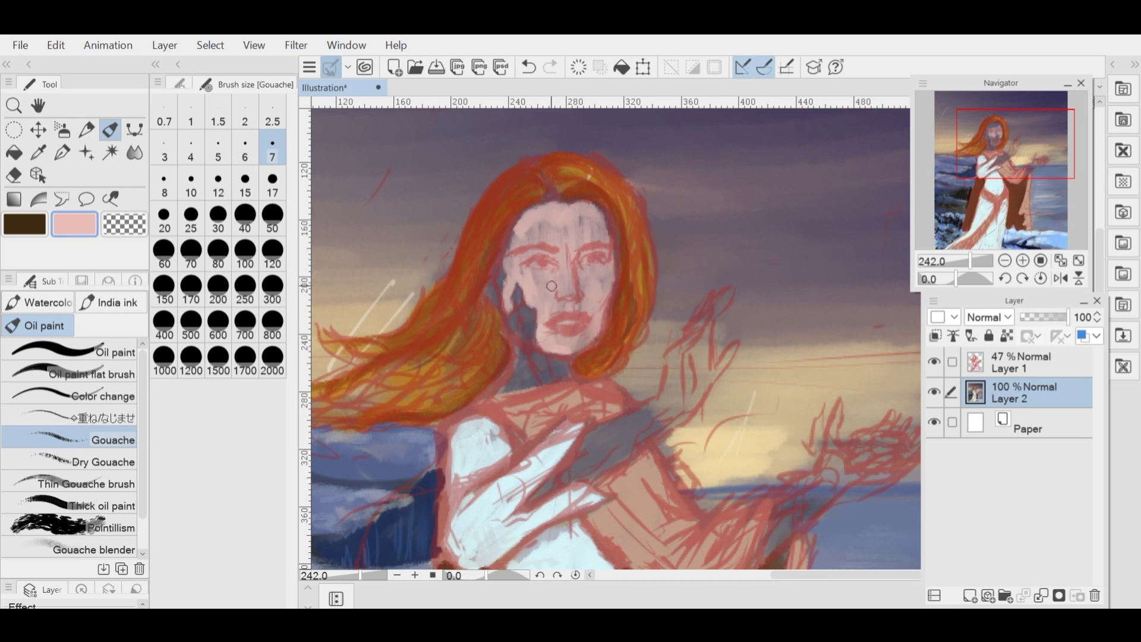
drag(601, 240, 601, 225)
mouse_move(579, 300)
mouse_down()
mouse_move(528, 237)
mouse_move(508, 274)
mouse_up()
scroll(561, 250, down, 4)
scroll(595, 364, up, 2)
- Pick a dark blue-grey and block in the neck, the raised forearm and hand, and the outstretched hand
alt+click(624, 366)
drag(659, 350, 578, 378)
drag(692, 261, 656, 339)
mouse_move(683, 285)
mouse_down()
mouse_move(654, 359)
mouse_move(528, 436)
mouse_up()
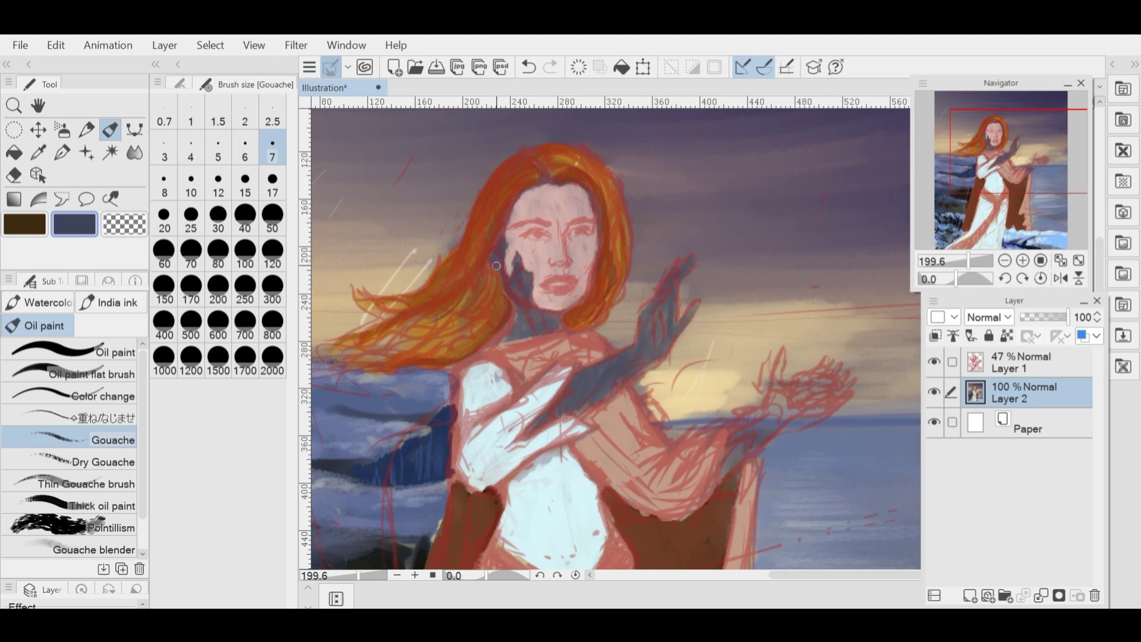
scroll(712, 386, up, 1)
mouse_move(694, 361)
mouse_down()
mouse_move(645, 423)
mouse_move(700, 348)
mouse_up()
mouse_move(708, 292)
mouse_down()
mouse_move(704, 345)
mouse_move(731, 359)
mouse_up()
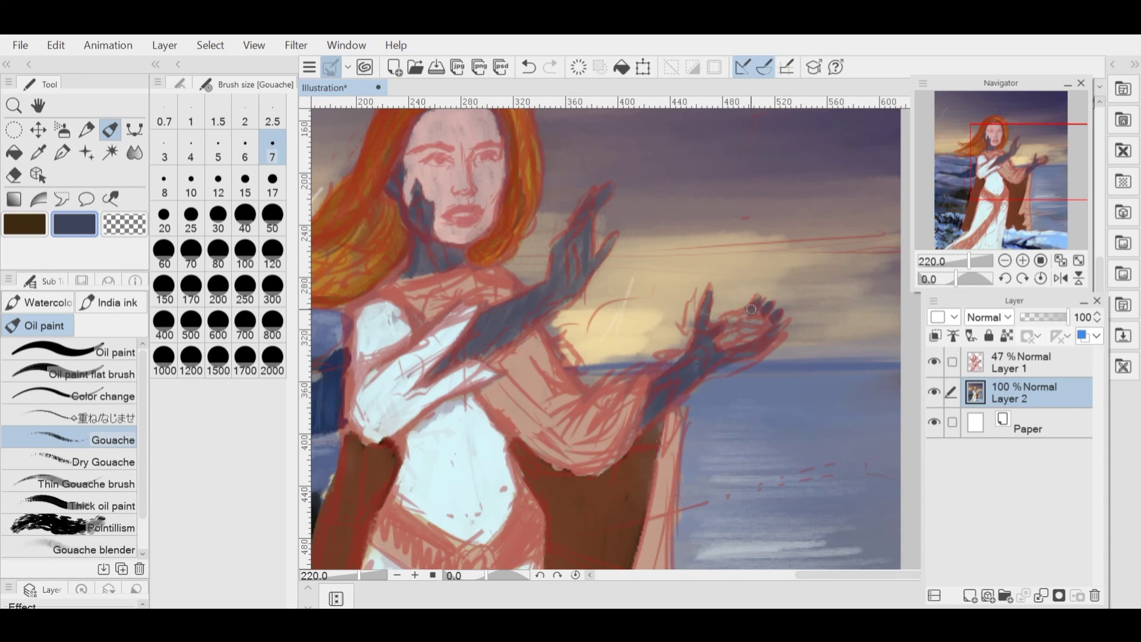
scroll(736, 297, down, 10)
scroll(668, 278, up, 10)
- Pick a mid grey and paint over the raised forearm and hand with Gouache at size 6
alt+click(660, 276)
key(bracketleft)
scroll(657, 277, up, 4)
mouse_move(668, 238)
mouse_down()
mouse_move(654, 288)
mouse_move(573, 351)
mouse_up()
mouse_move(631, 294)
mouse_down()
mouse_move(588, 311)
mouse_move(556, 368)
mouse_up()
mouse_move(594, 325)
mouse_down()
mouse_move(528, 373)
mouse_move(539, 350)
mouse_up()
drag(689, 220, 660, 238)
mouse_move(653, 222)
mouse_down()
mouse_move(632, 248)
mouse_move(661, 282)
mouse_up()
drag(689, 252, 649, 301)
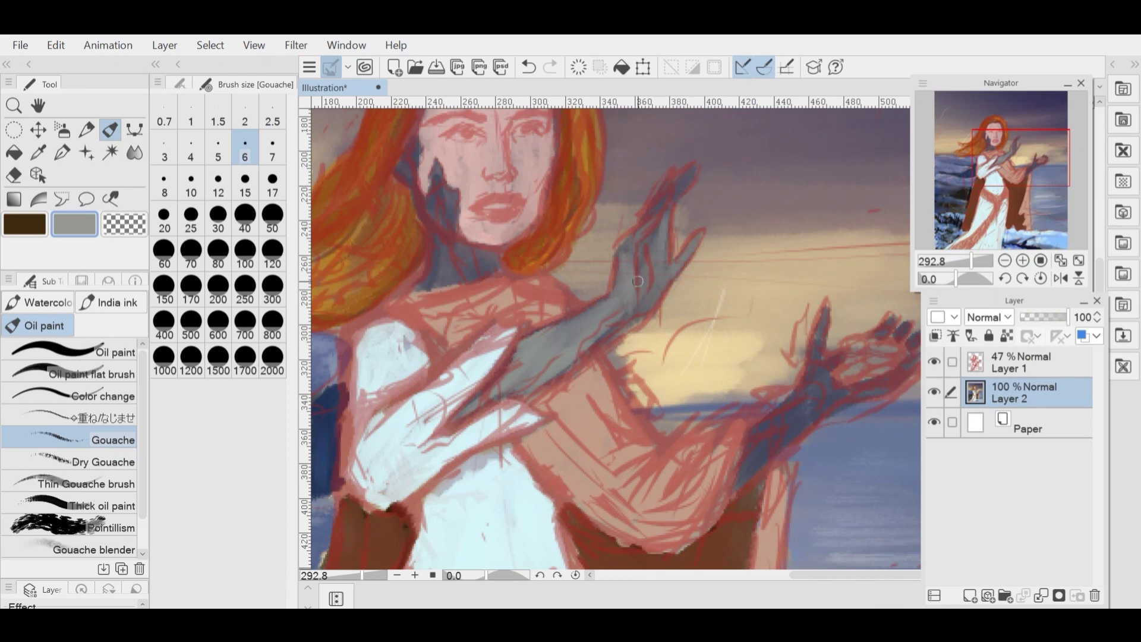
drag(680, 190, 658, 210)
scroll(672, 350, down, 4)
- Paint the neck and the shadowed cheek and jaw mid grey with Gouache at sizes 12 and 7
scroll(559, 303, up, 1)
drag(563, 311, 507, 334)
key(bracketright)
key(bracketright)
key(bracketright)
key(bracketright)
scroll(537, 233, up, 3)
scroll(538, 232, up, 3)
key(bracketleft)
key(bracketleft)
key(bracketleft)
drag(532, 256, 517, 312)
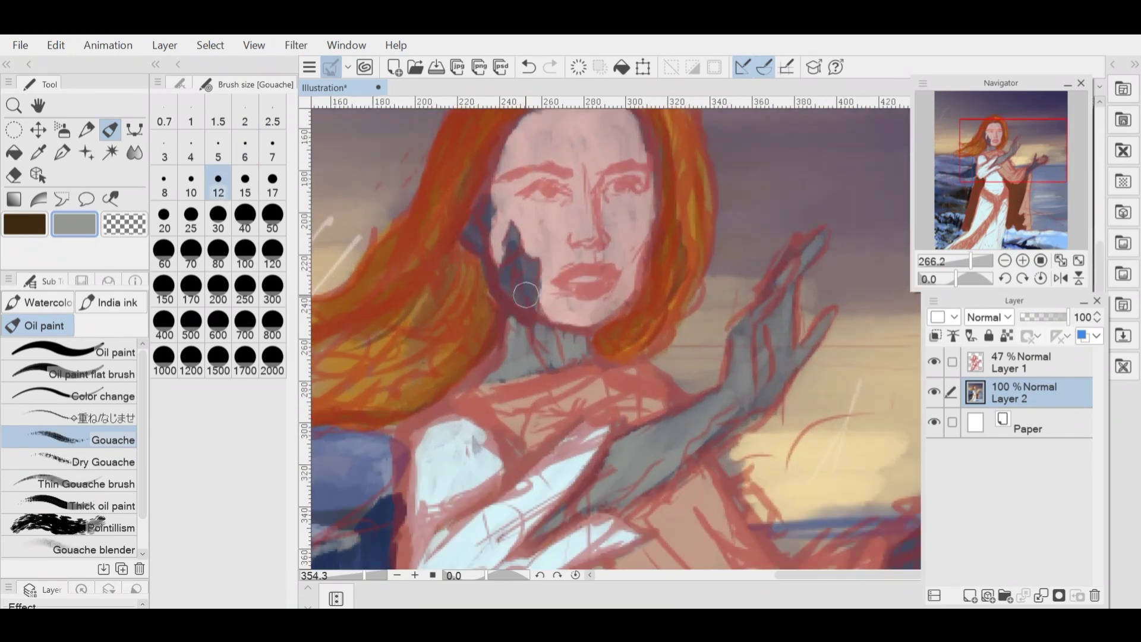
drag(511, 228, 492, 251)
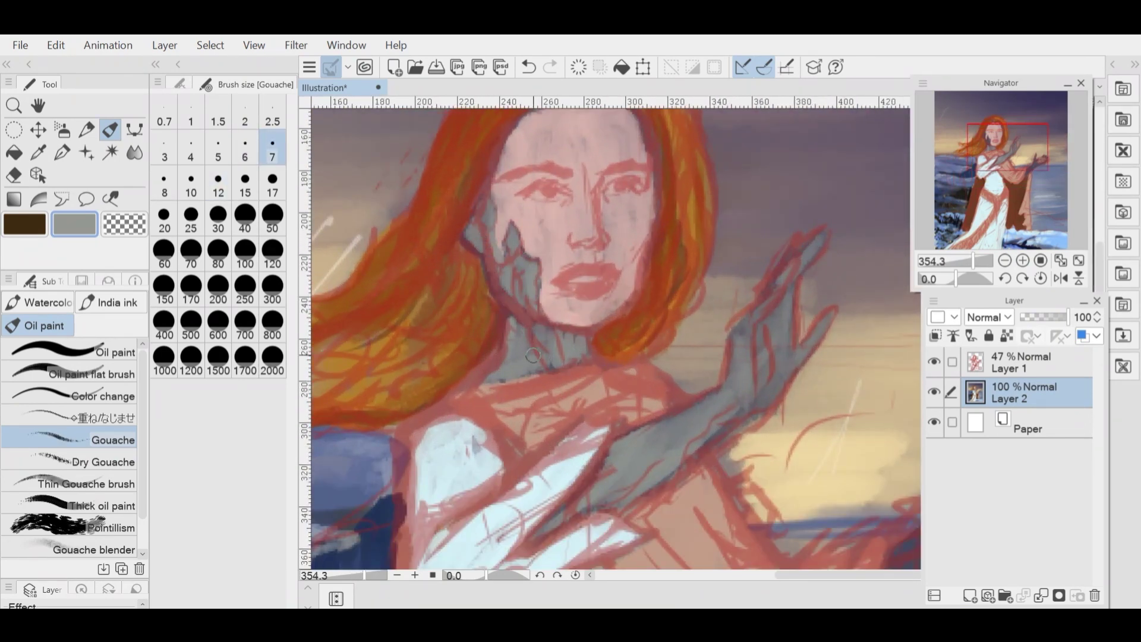
- Paint the outstretched forearm, palm and fingers mid grey with Gouache at size 7
scroll(528, 331, down, 4)
scroll(607, 231, up, 3)
drag(607, 231, 605, 259)
drag(612, 189, 604, 276)
drag(707, 237, 663, 269)
drag(701, 238, 558, 323)
drag(596, 278, 536, 346)
scroll(672, 346, down, 9)
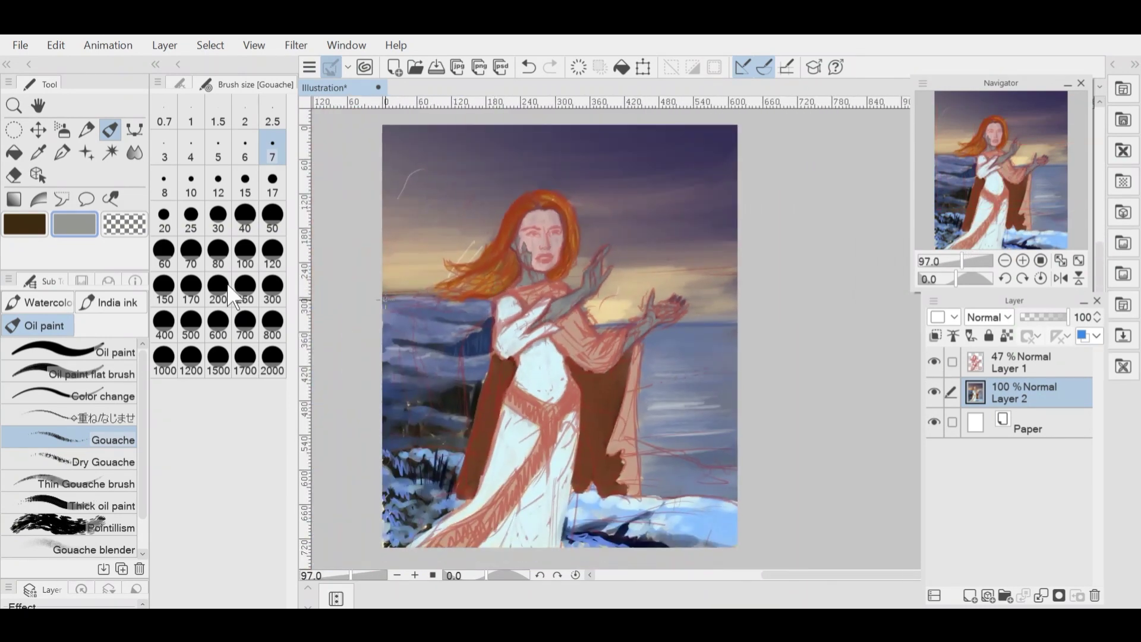
- Hide the sketch layer and switch to the dark brown main colour
click(934, 361)
scroll(571, 233, up, 5)
scroll(600, 238, down, 3)
scroll(499, 297, up, 1)
click(25, 224)
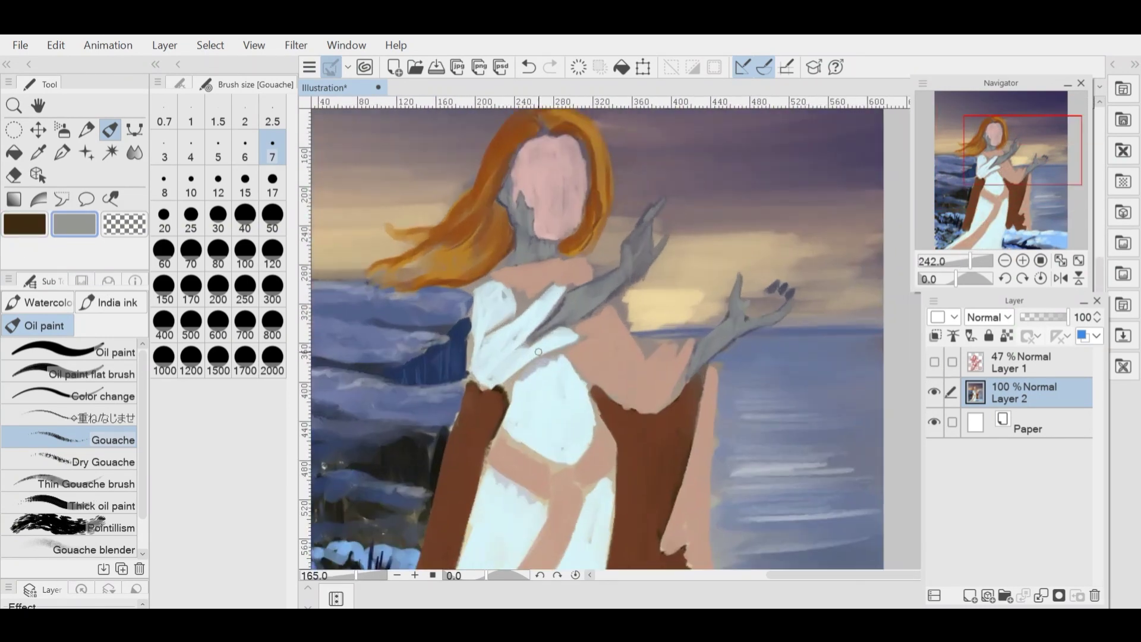
- Shade the folds of the pink shawl over the outstretched arm with dark brown Gouache at size 7
scroll(621, 315, up, 2)
click(219, 183)
click(272, 149)
scroll(558, 238, down, 7)
scroll(625, 291, up, 7)
drag(603, 363, 626, 306)
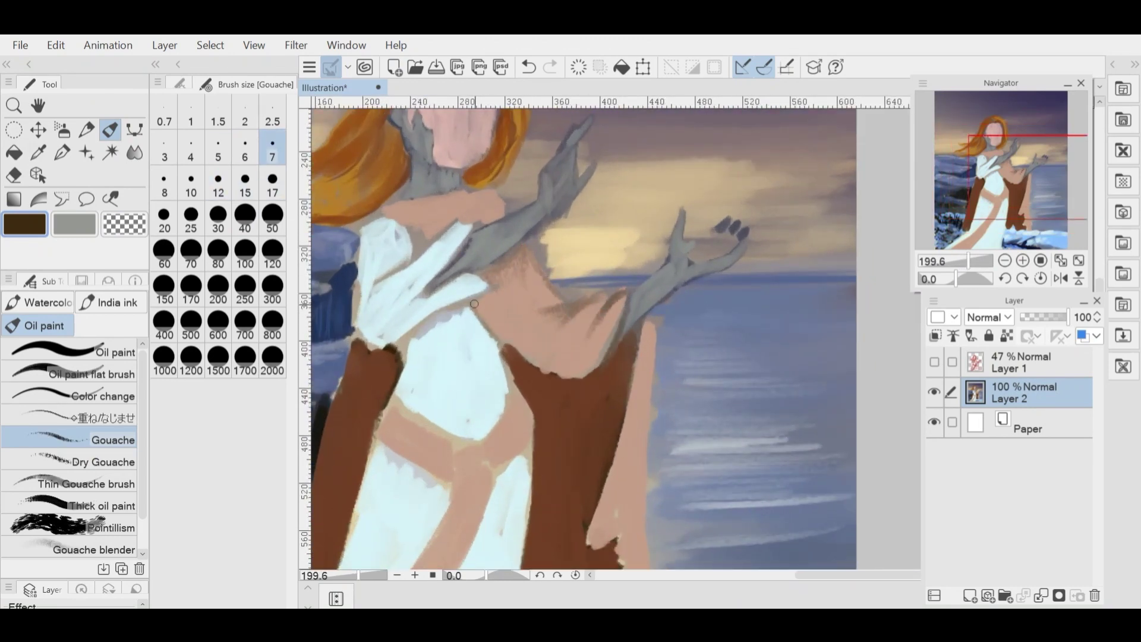
scroll(486, 322, down, 3)
scroll(641, 336, up, 3)
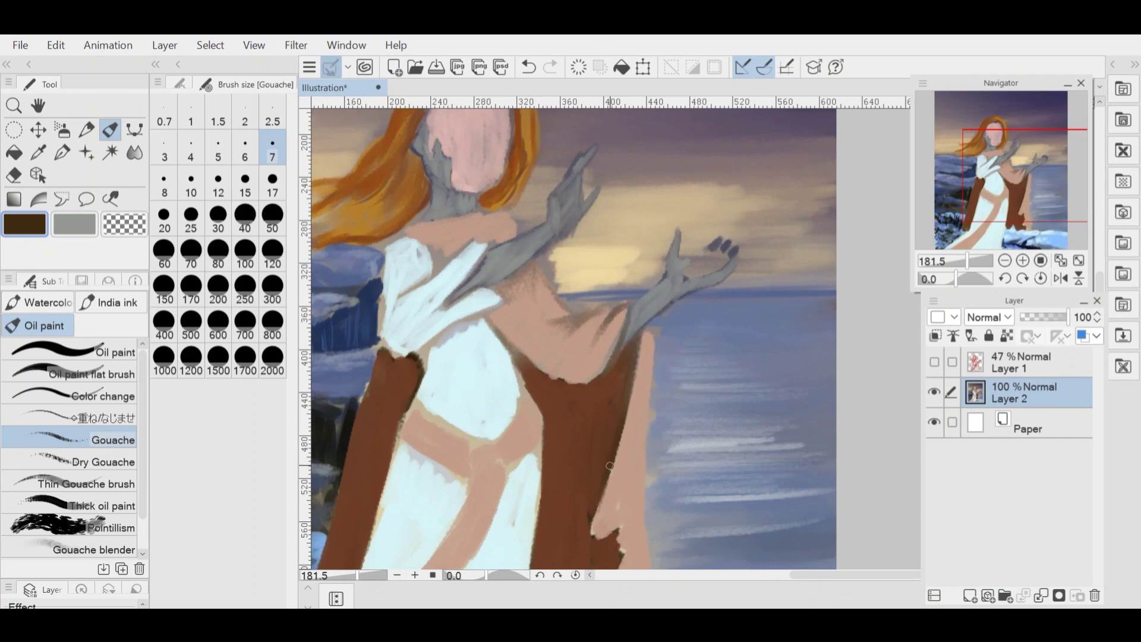
- Add dark brown fold lines along the pink outer edge of the shawl hanging below the outstretched arm
scroll(610, 465, down, 3)
drag(654, 238, 648, 237)
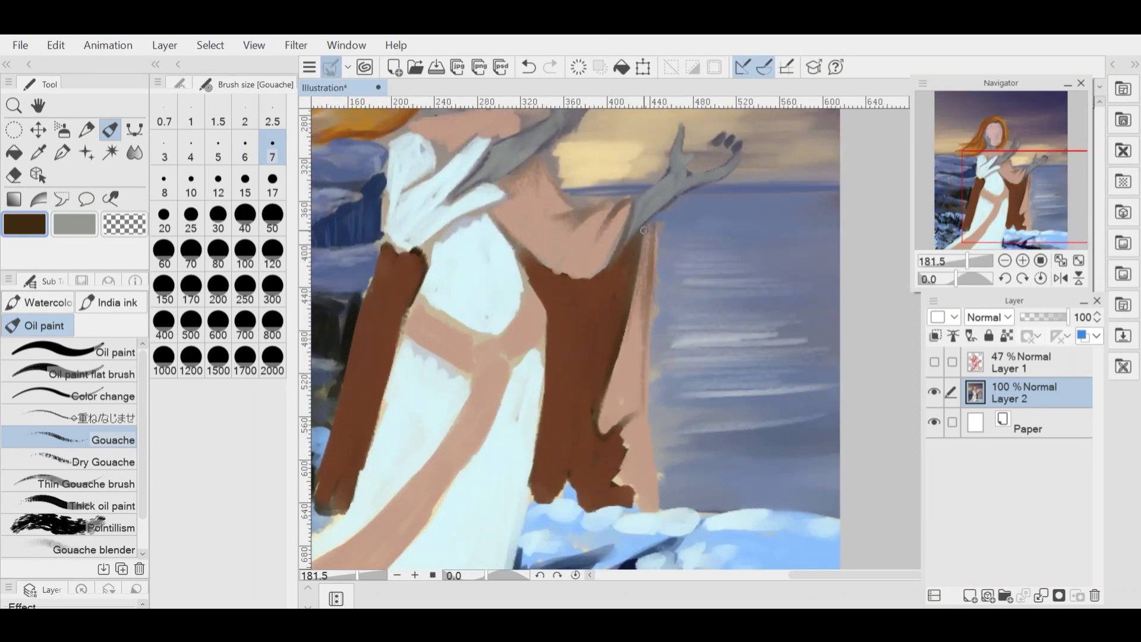
scroll(625, 482, down, 3)
scroll(573, 241, up, 2)
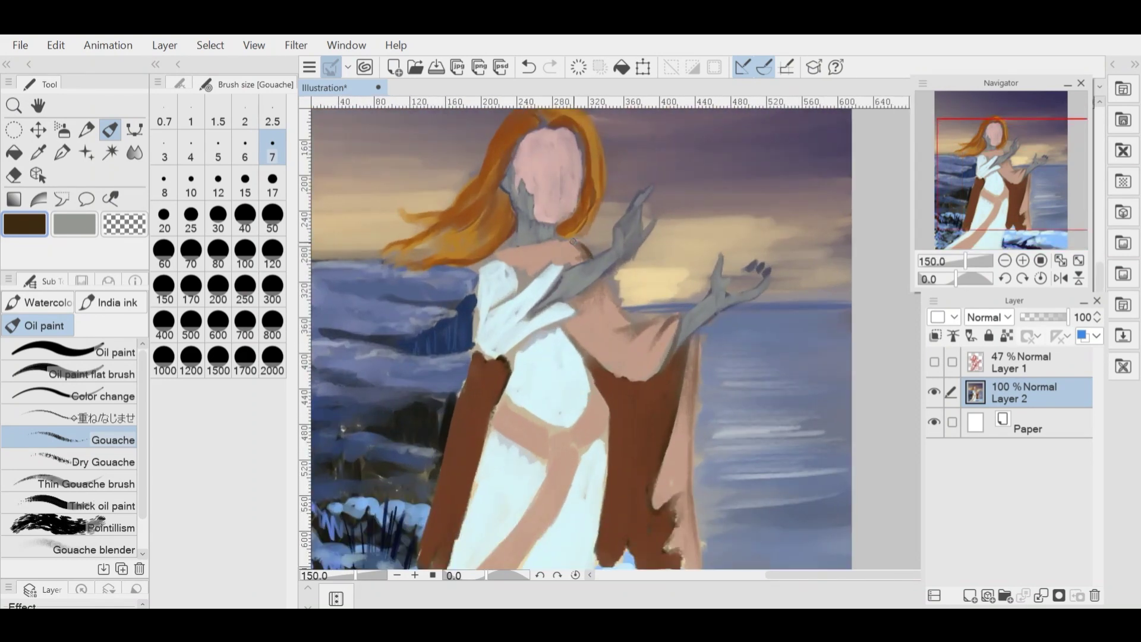
- Shade the pink shawl's folds around the neck and shoulders with dark brown
scroll(544, 243, down, 3)
scroll(513, 272, up, 3)
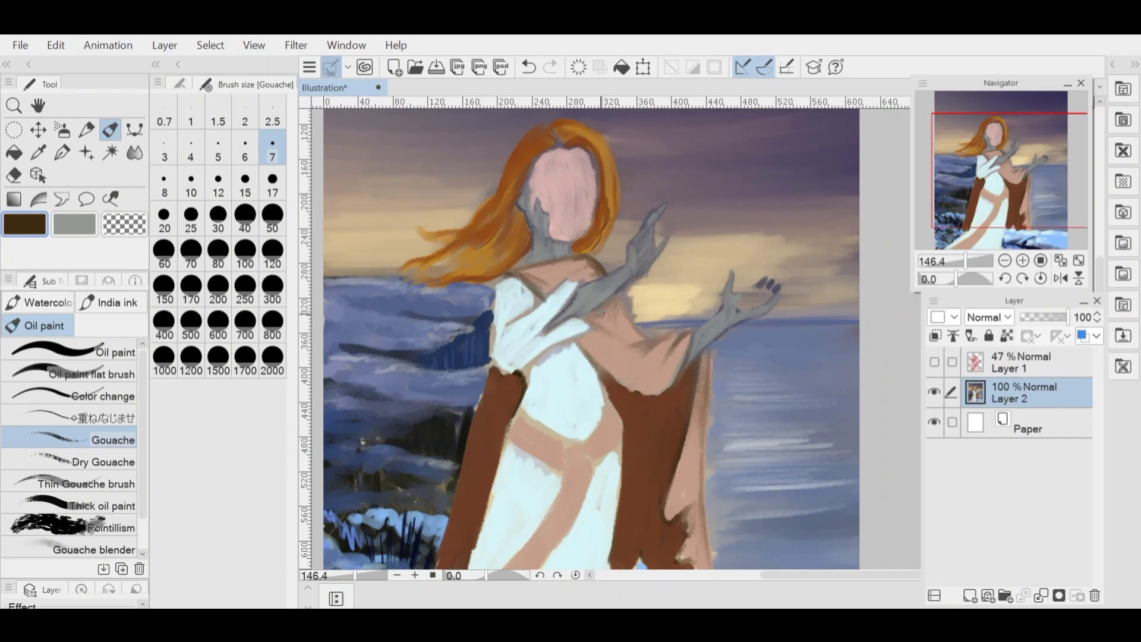
scroll(606, 294, up, 1)
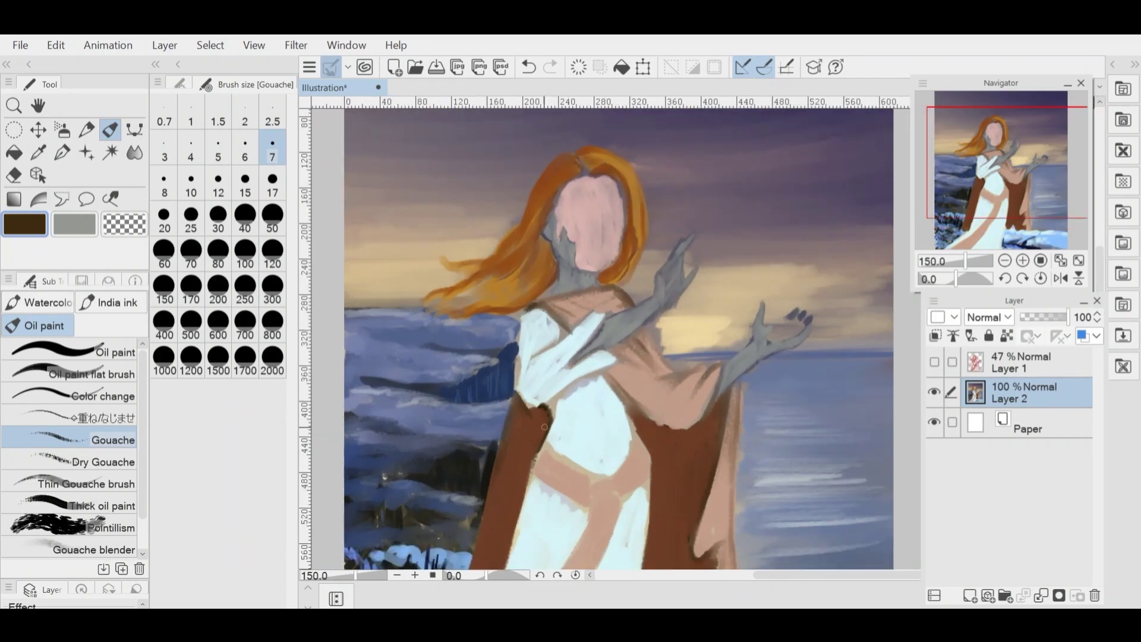
- Darken the edges and hem of the brown shawl hanging behind the woman's back
scroll(524, 406, down, 3)
scroll(504, 429, up, 3)
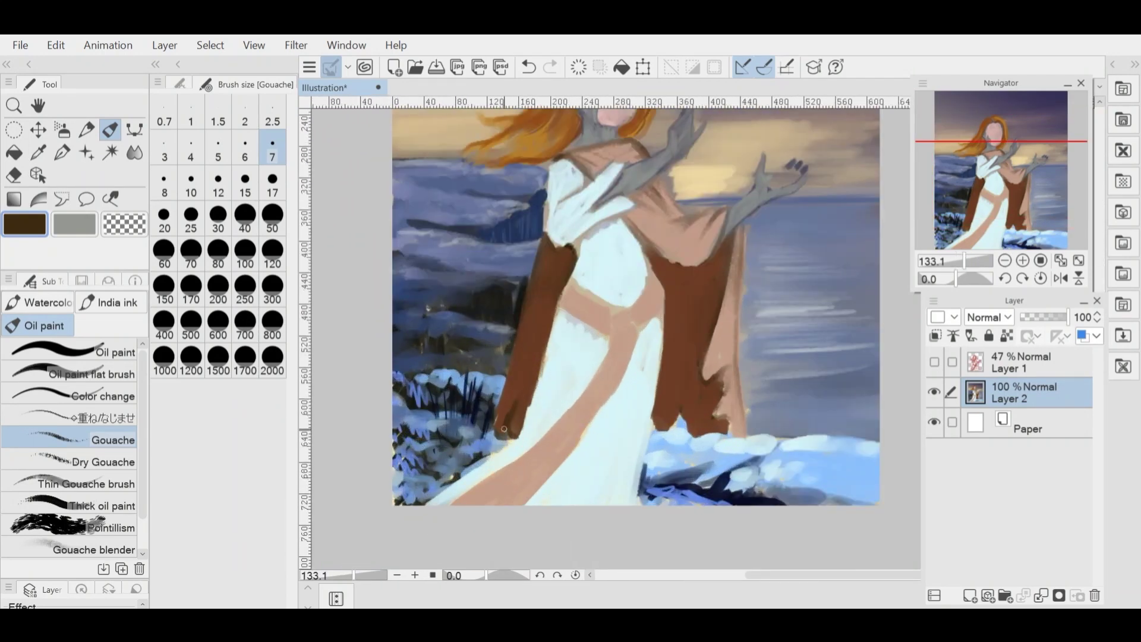
scroll(500, 415, down, 3)
scroll(565, 333, up, 3)
scroll(614, 284, up, 1)
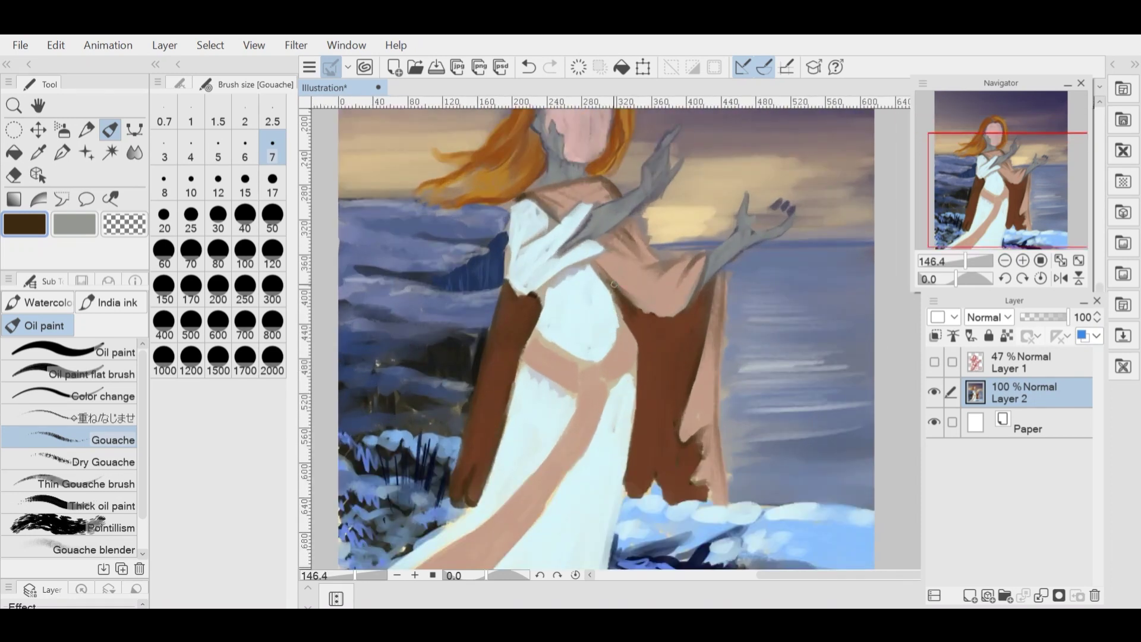
- Reduce the Gouache brush to size 5 and paint dark brown shadows beneath the raised forearm and sleeve
scroll(632, 329, up, 2)
key(bracketleft)
key(bracketleft)
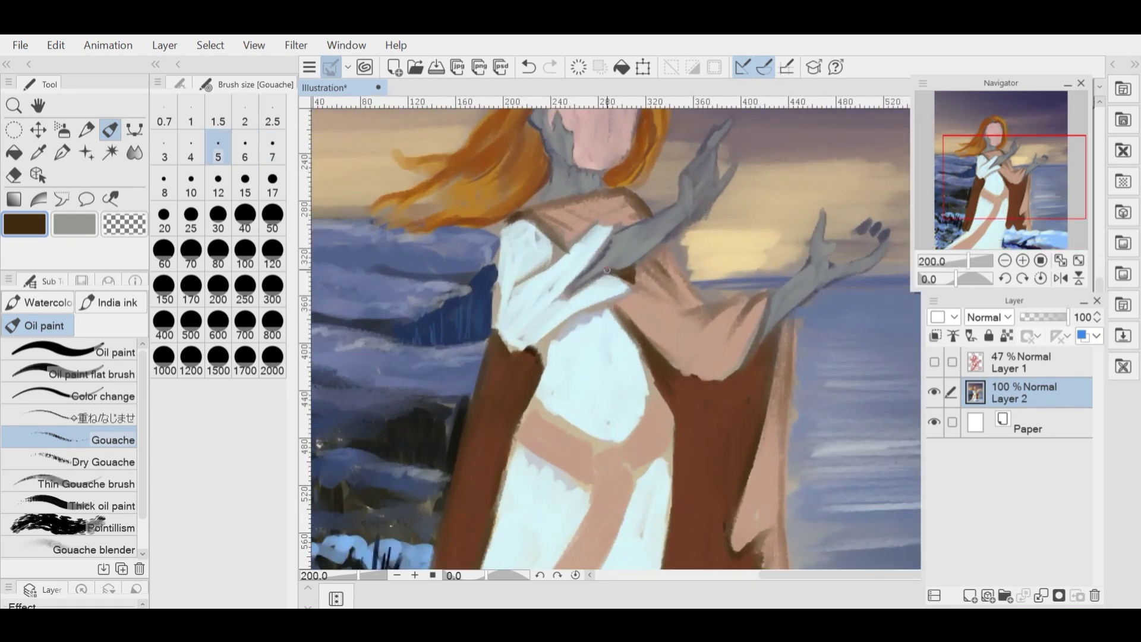
mouse_move(636, 272)
mouse_down()
mouse_move(511, 351)
mouse_move(548, 345)
mouse_up()
- Pick the pale cyan of the dress and smooth the white bodice, waist and sleeve
click(82, 228)
mouse_move(652, 363)
mouse_down()
mouse_move(636, 333)
mouse_move(624, 342)
mouse_move(606, 314)
mouse_move(600, 278)
mouse_move(541, 386)
mouse_up()
alt+click(633, 369)
scroll(558, 380, down, 10)
scroll(618, 381, up, 10)
drag(634, 410, 604, 307)
scroll(647, 288, down, 7)
scroll(636, 288, up, 7)
- Switch to dark brown and outline the white sleeve and bodice and the folds around the bent arm
click(40, 228)
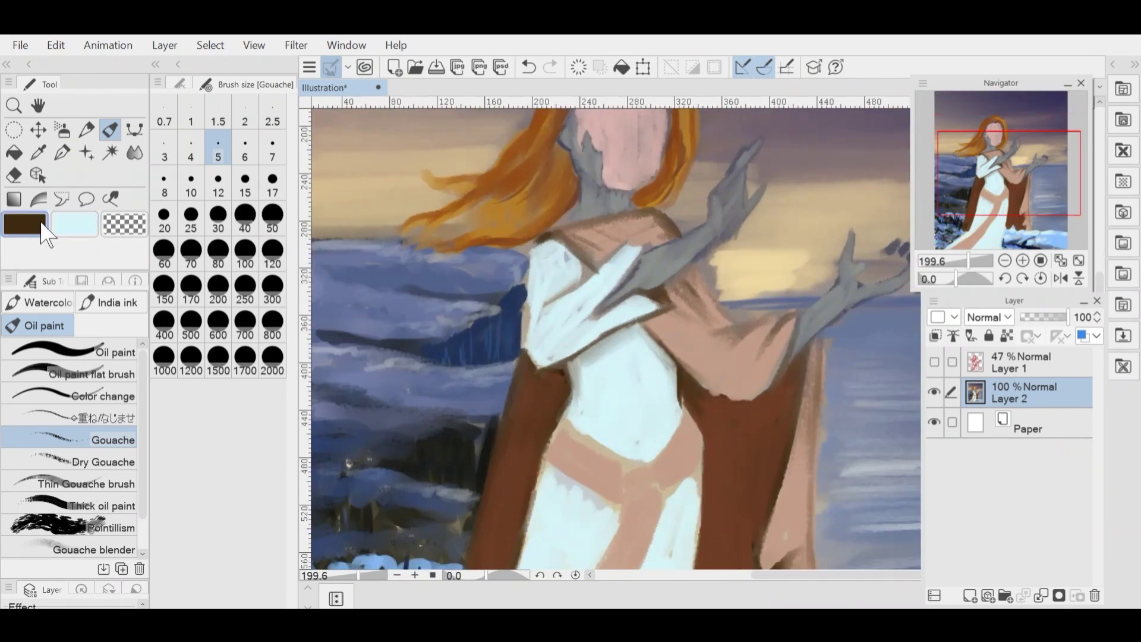
scroll(618, 285, down, 5)
scroll(642, 276, up, 10)
drag(489, 245, 474, 392)
scroll(559, 357, down, 3)
mouse_move(492, 322)
mouse_down()
mouse_move(488, 375)
mouse_move(509, 390)
mouse_up()
scroll(559, 389, down, 4)
scroll(566, 356, up, 2)
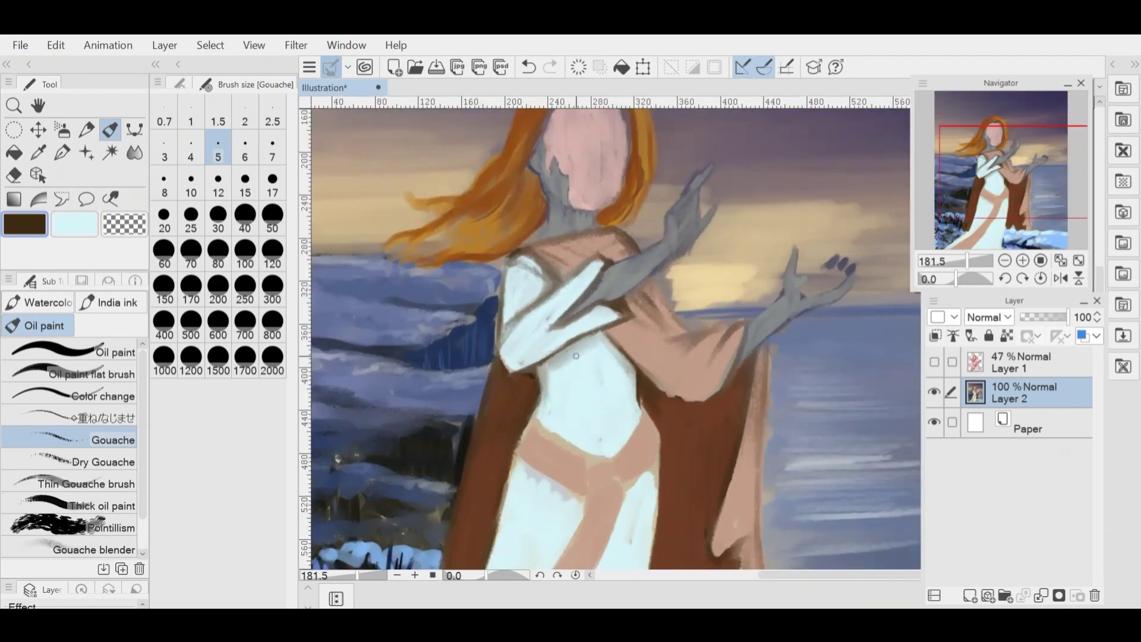
- Outline the hip sash and its central hanging strip in dark brown
scroll(541, 408, down, 2)
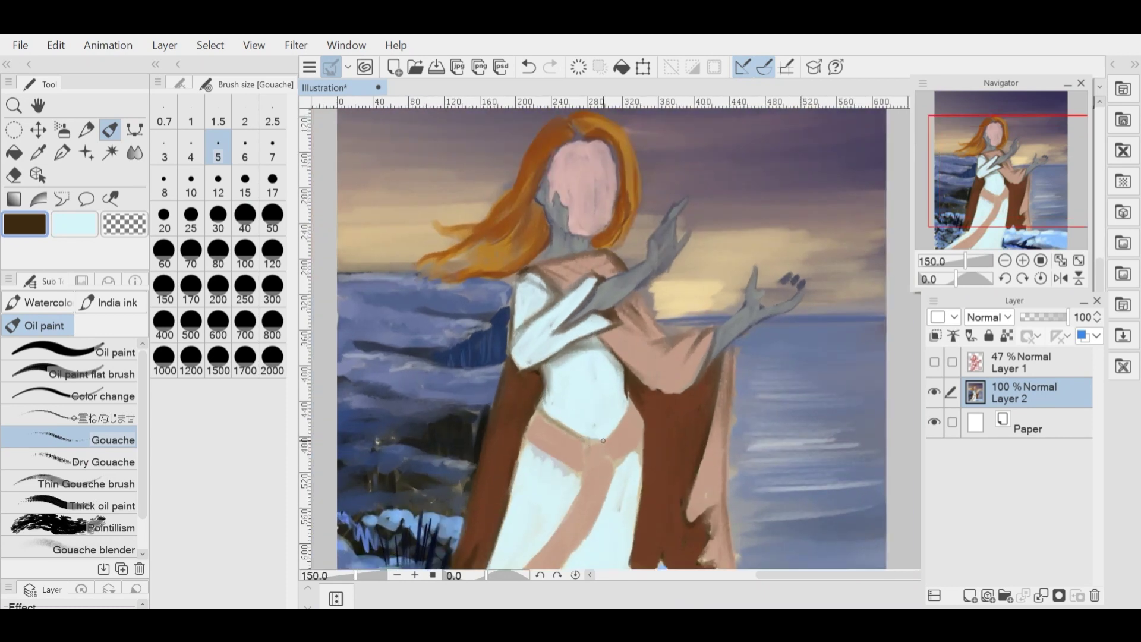
key(x)
scroll(579, 468, up, 2)
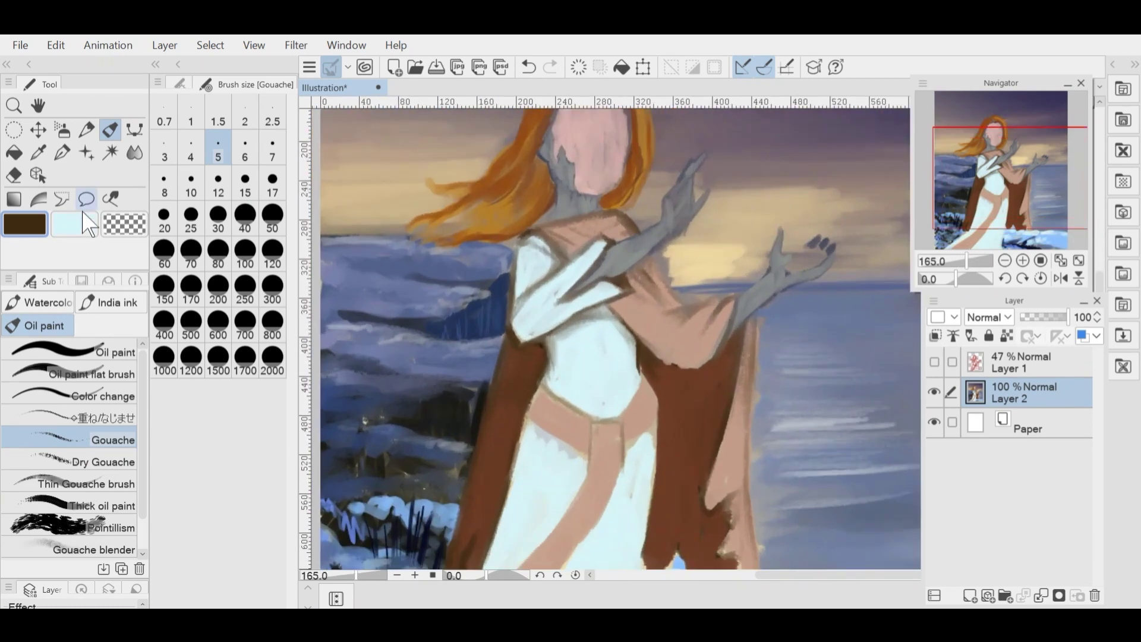
- Switch to pale cyan and clean up the white bodice and the skirt areas beside the sash
drag(493, 357, 484, 321)
scroll(525, 347, down, 6)
scroll(641, 303, up, 5)
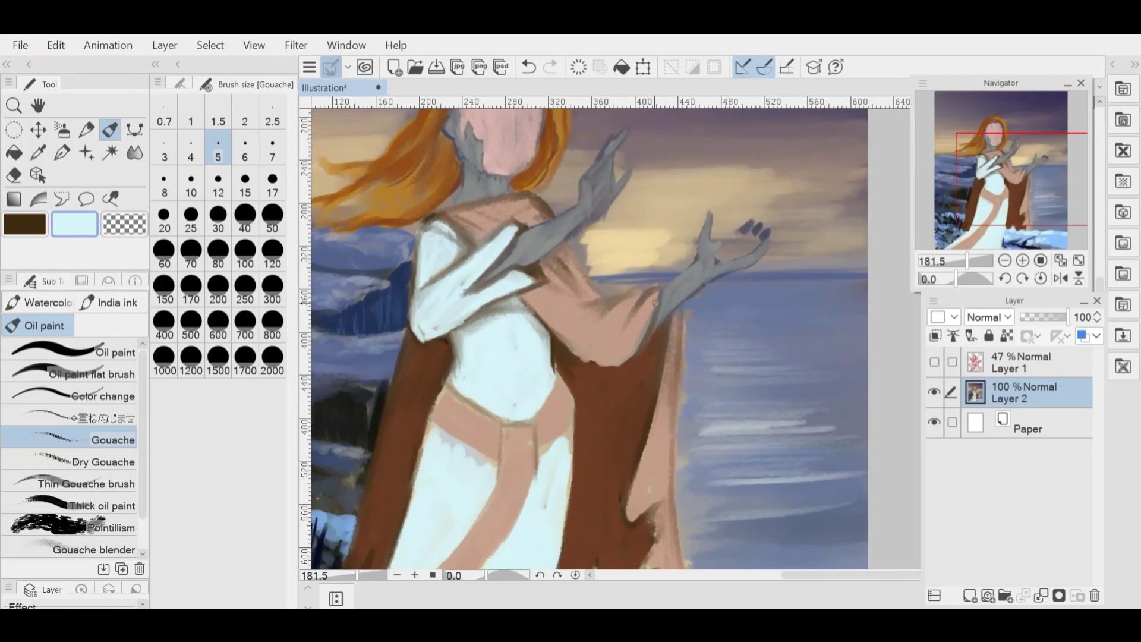
scroll(645, 297, down, 5)
scroll(648, 291, up, 6)
scroll(506, 321, down, 3)
scroll(535, 291, up, 2)
scroll(564, 261, down, 1)
scroll(565, 262, up, 2)
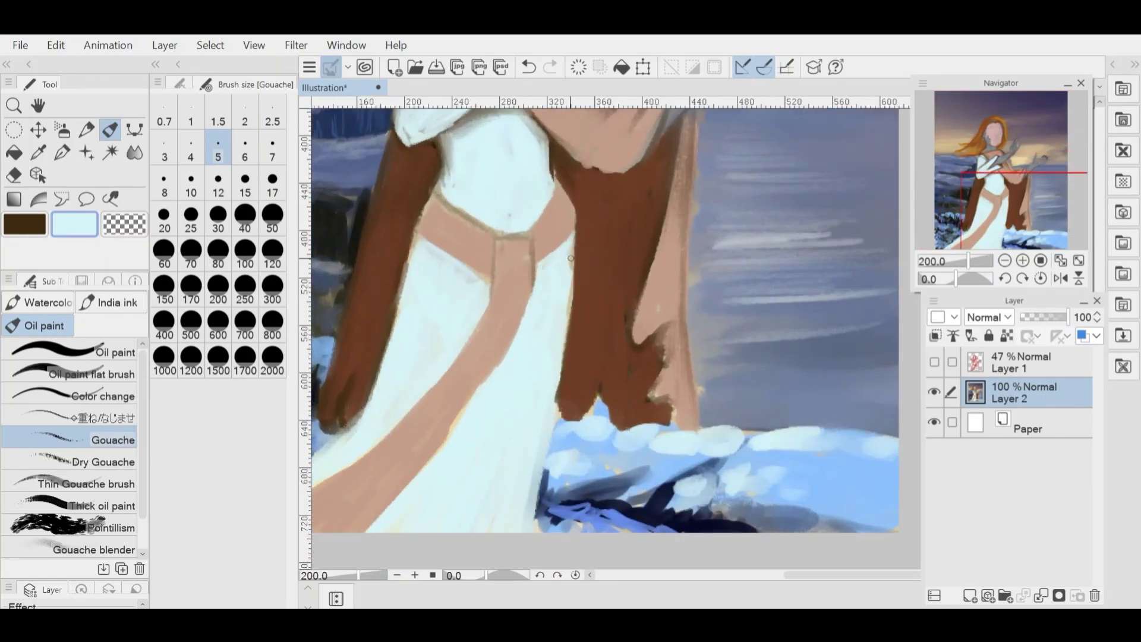
- Switch to dark brown and outline the skirt's side edges and the hanging sash strip
scroll(571, 259, down, 2)
key(x)
scroll(565, 269, up, 2)
scroll(584, 306, down, 2)
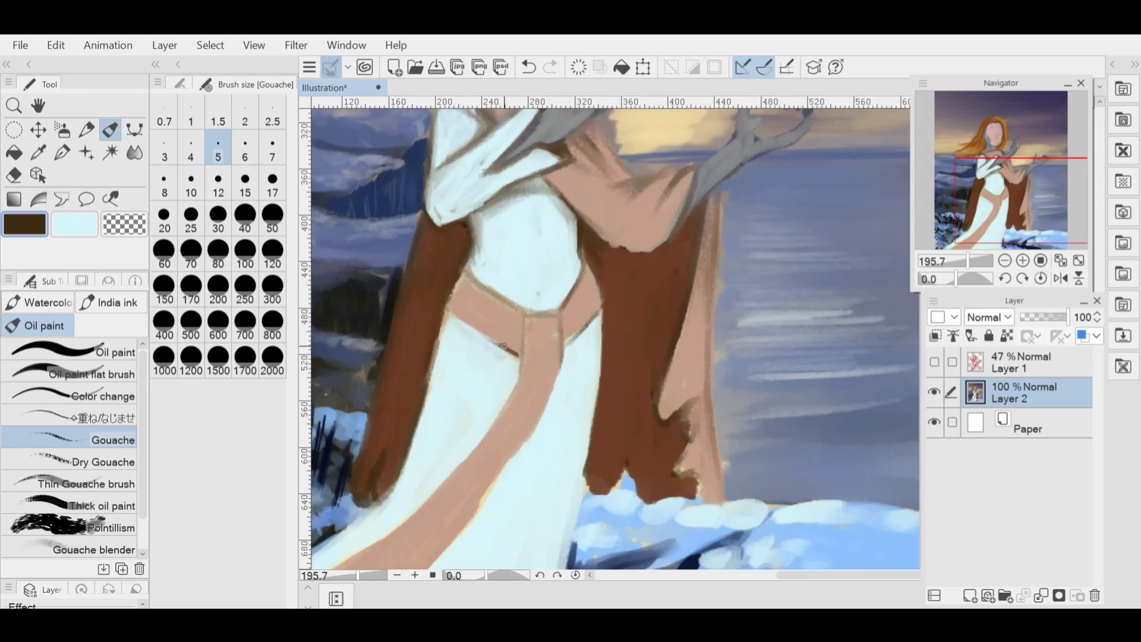
scroll(629, 267, down, 2)
scroll(601, 309, up, 2)
scroll(597, 357, down, 2)
scroll(598, 365, up, 2)
scroll(569, 469, up, 3)
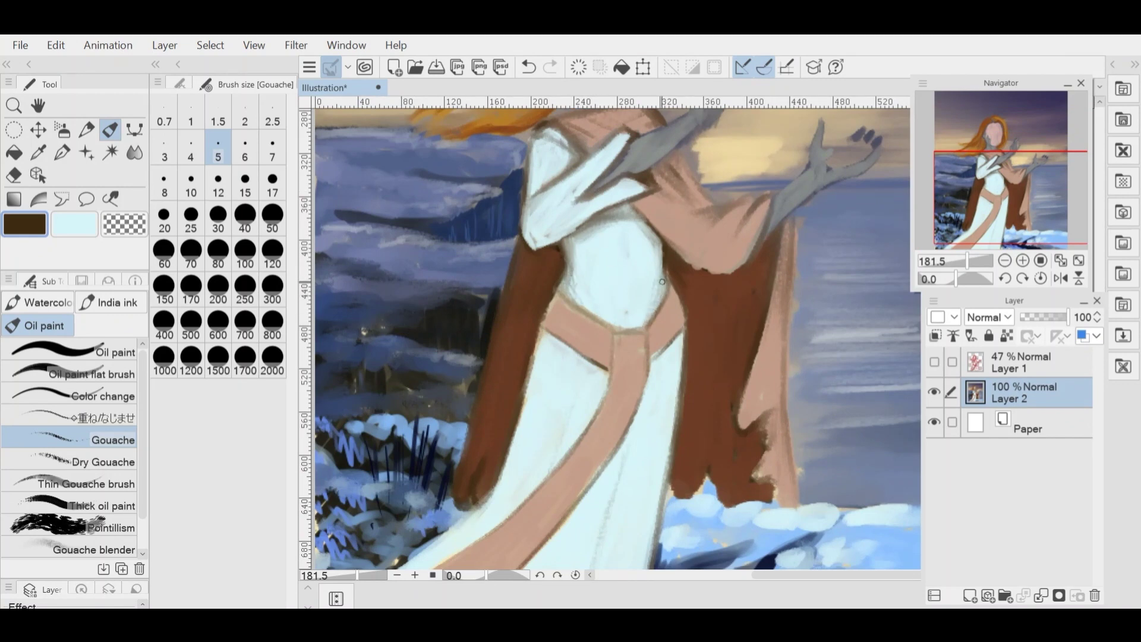
- Draw a dark fold line under the bust and shade the upper bodice with the Gouache brush
drag(613, 241, 654, 237)
scroll(653, 241, down, 2)
scroll(618, 228, up, 2)
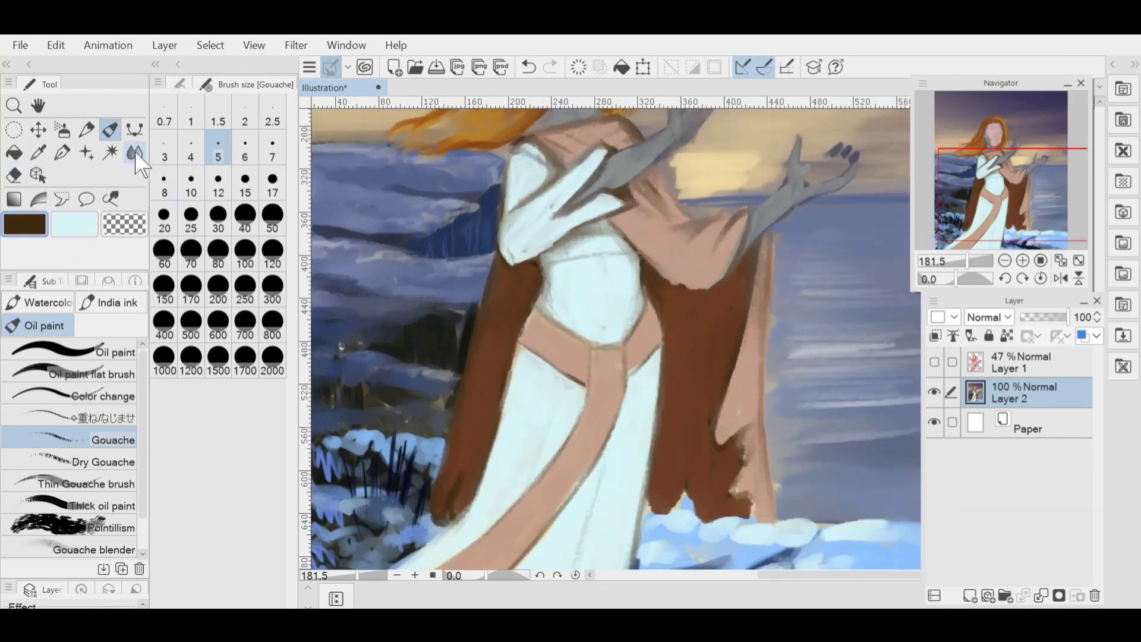
click(134, 154)
scroll(589, 231, down, 3)
scroll(573, 251, up, 2)
key(b)
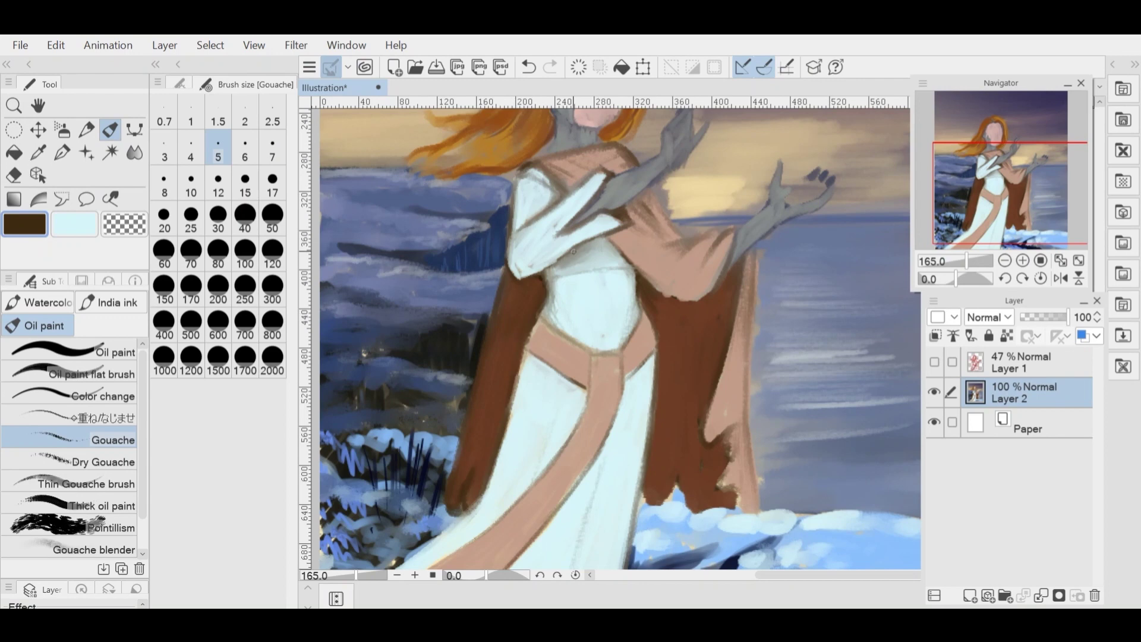
- Add dark-brown fold strokes and small dabs of texture across the draped shawl
scroll(625, 263, down, 3)
scroll(621, 305, up, 5)
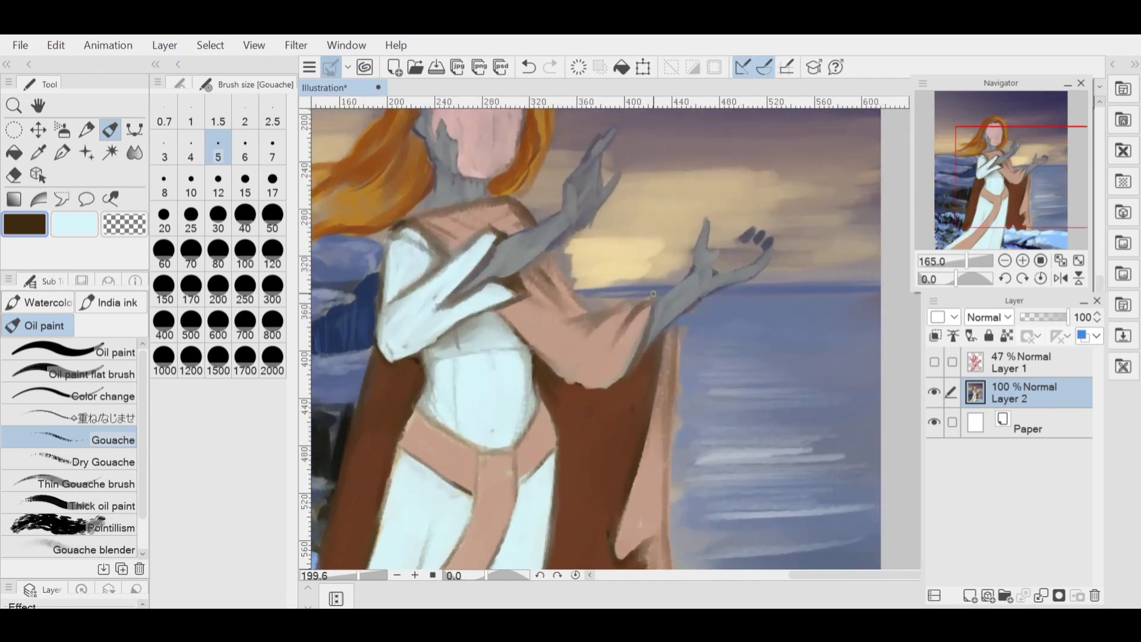
scroll(591, 320, down, 1)
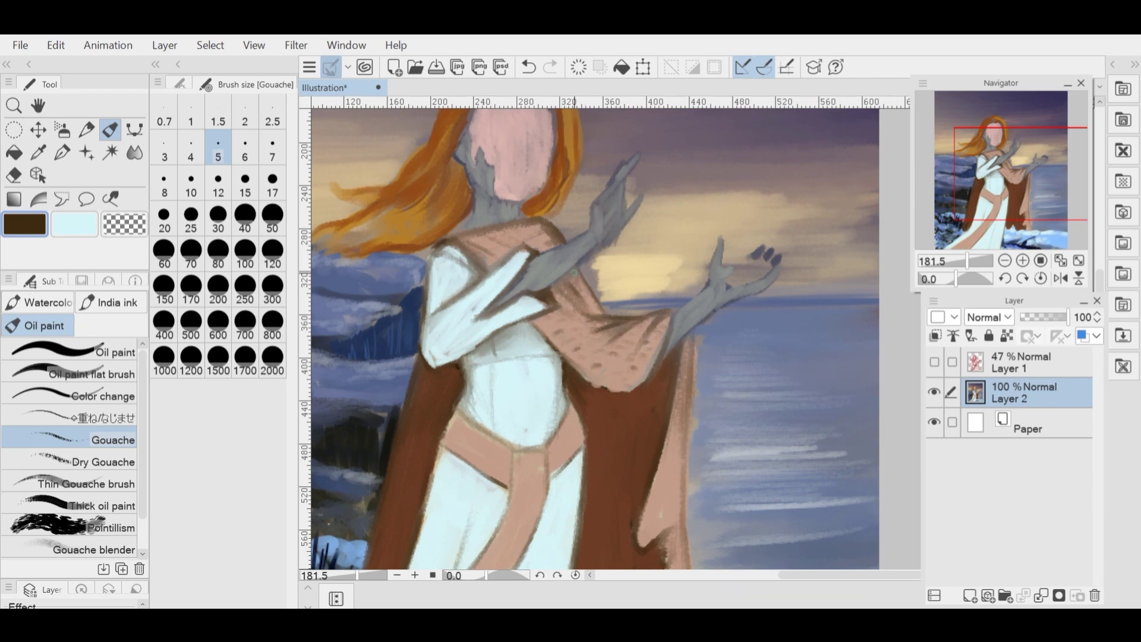
scroll(573, 279, up, 2)
scroll(521, 239, down, 1)
- Switch to the wood pen pencil at size 6 and outline the shawl edge over the shoulder in dark brown
click(87, 131)
scroll(558, 208, up, 5)
drag(476, 243, 525, 286)
click(528, 68)
click(46, 331)
click(68, 490)
click(273, 119)
click(68, 524)
click(269, 149)
click(245, 149)
drag(486, 254, 531, 292)
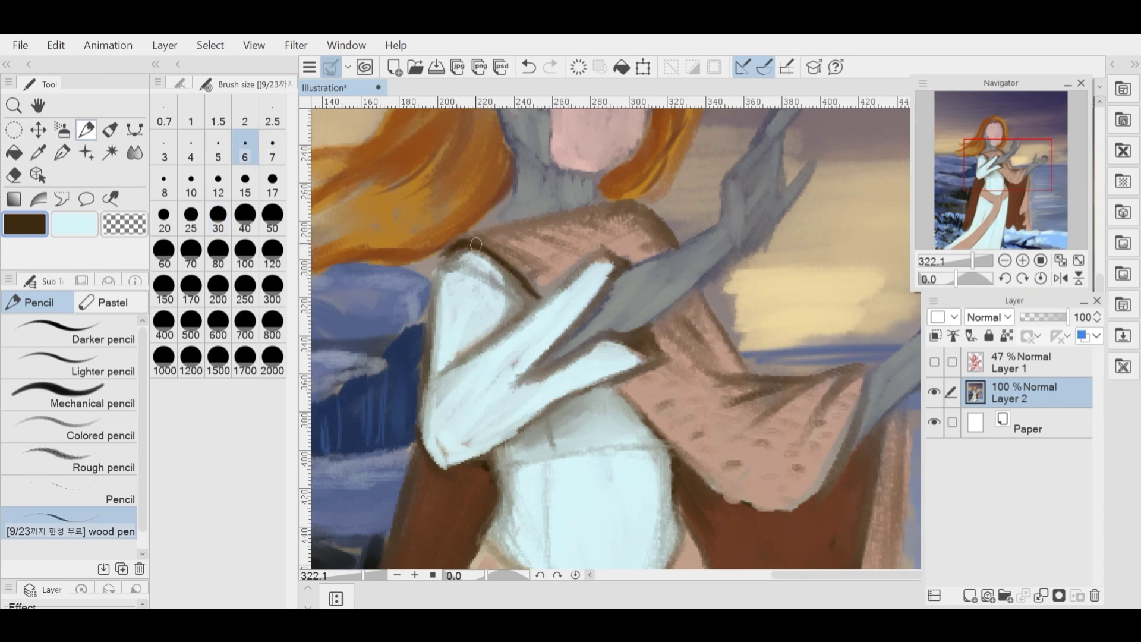
- Reinforce the dark-brown outlines of the shawl drape, sash and skirt edges with the wood pen
scroll(466, 239, down, 1)
scroll(665, 226, down, 3)
scroll(620, 248, up, 2)
scroll(620, 248, down, 4)
scroll(627, 286, up, 3)
scroll(630, 301, down, 1)
scroll(629, 301, down, 3)
scroll(621, 200, up, 3)
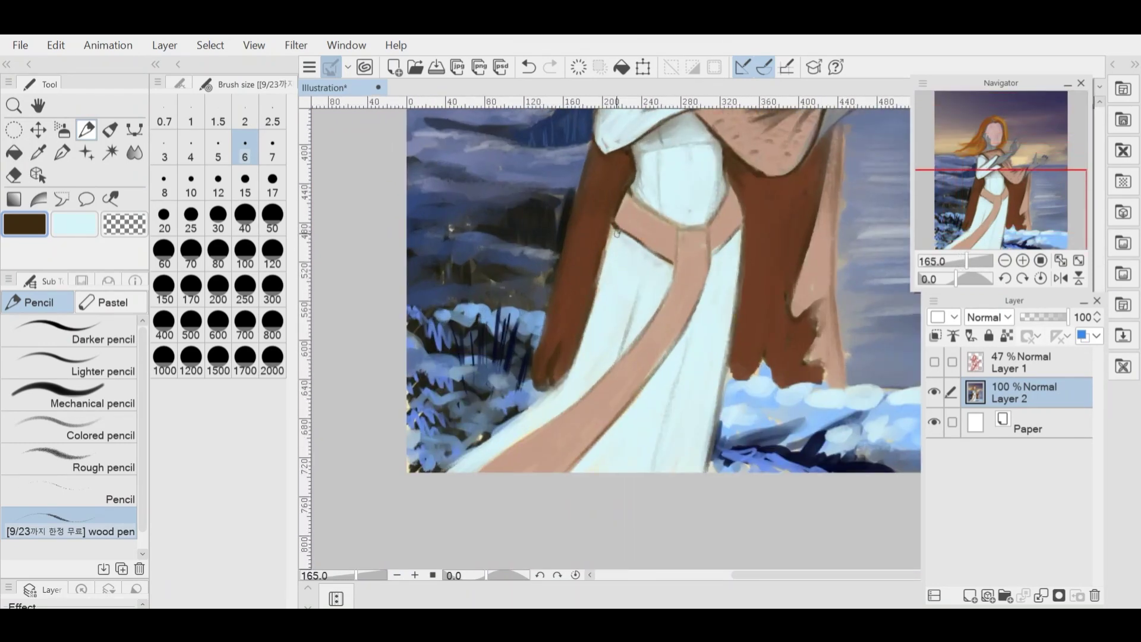
scroll(511, 422, down, 4)
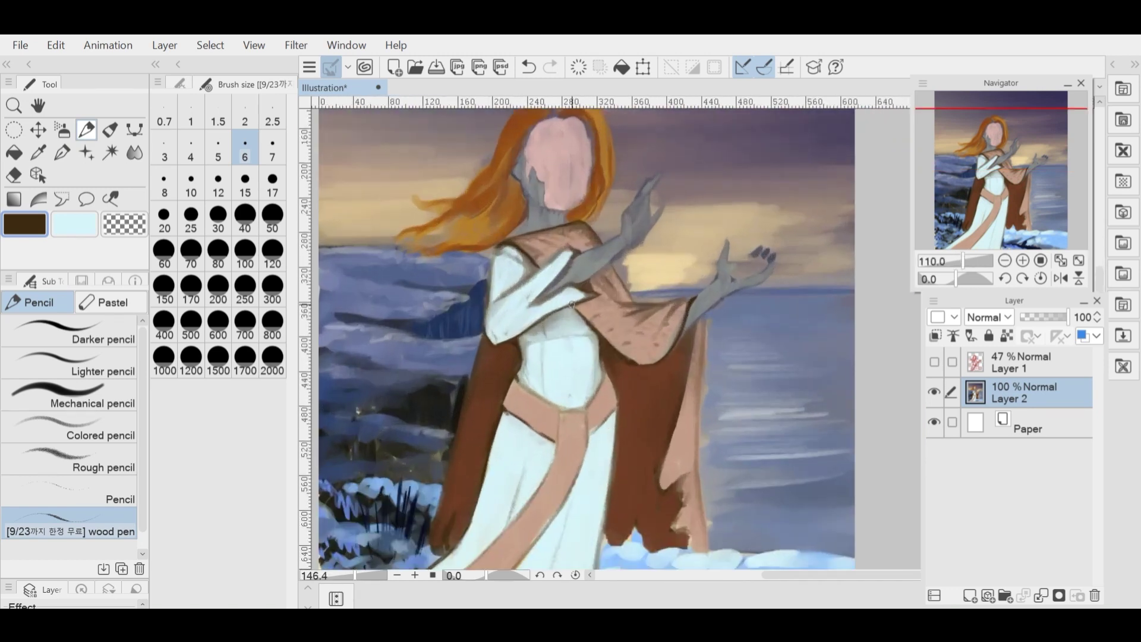
- Return to the Gouache brush with the face's pink and touch up the face, checking it against the Layer 1 sketch
scroll(543, 228, up, 5)
key(b)
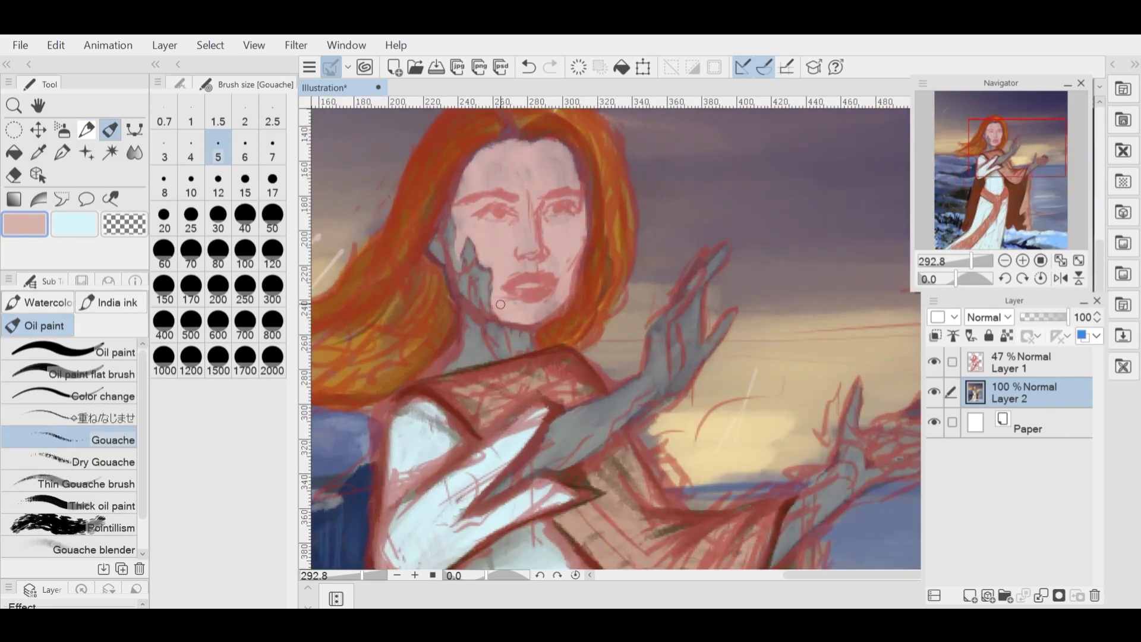
scroll(491, 162, down, 5)
click(934, 362)
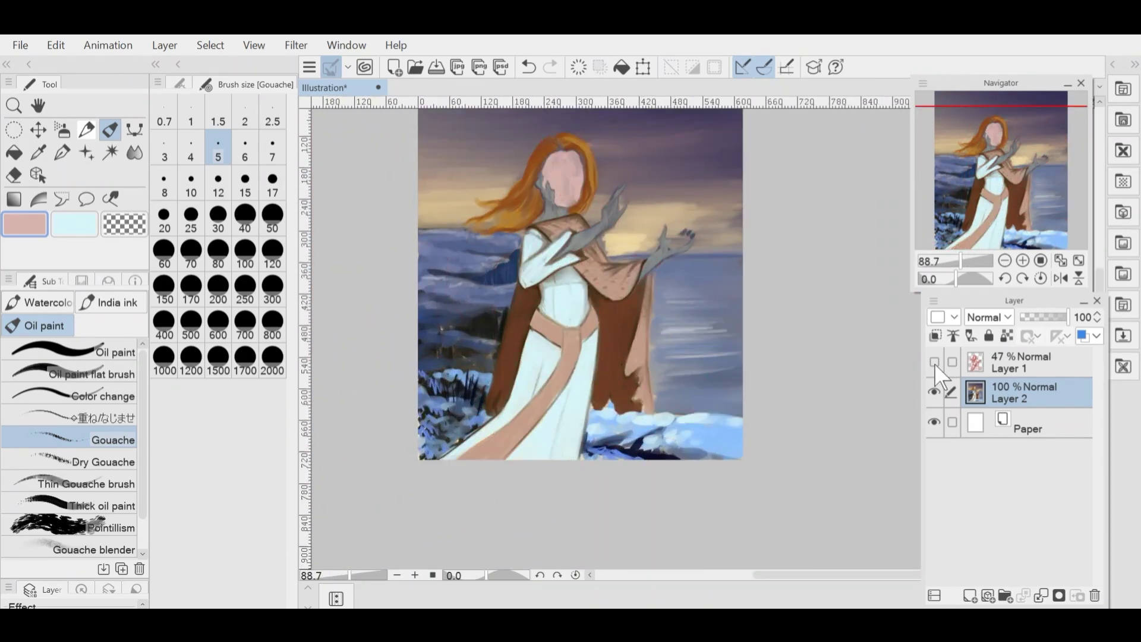
scroll(548, 151, up, 1)
scroll(547, 151, up, 3)
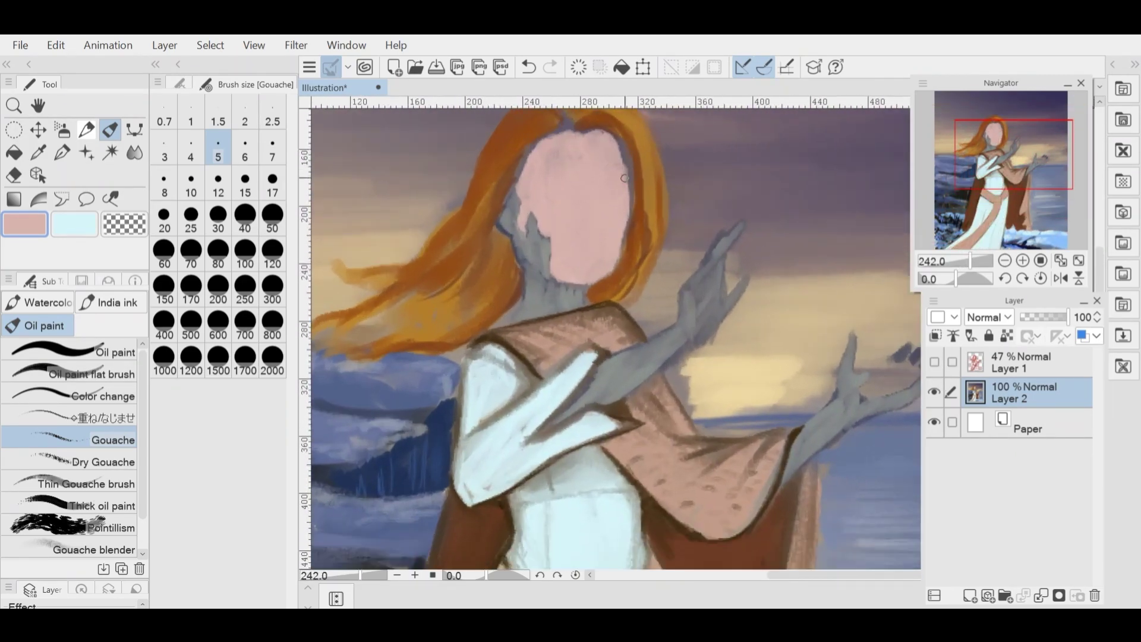
click(934, 362)
click(934, 362)
- Pick the orange-brown of the hair and paint strands beside the face and in the hair blowing behind it
scroll(594, 237, up, 1)
key(x)
alt+click(649, 273)
scroll(571, 241, up, 1)
drag(643, 208, 658, 262)
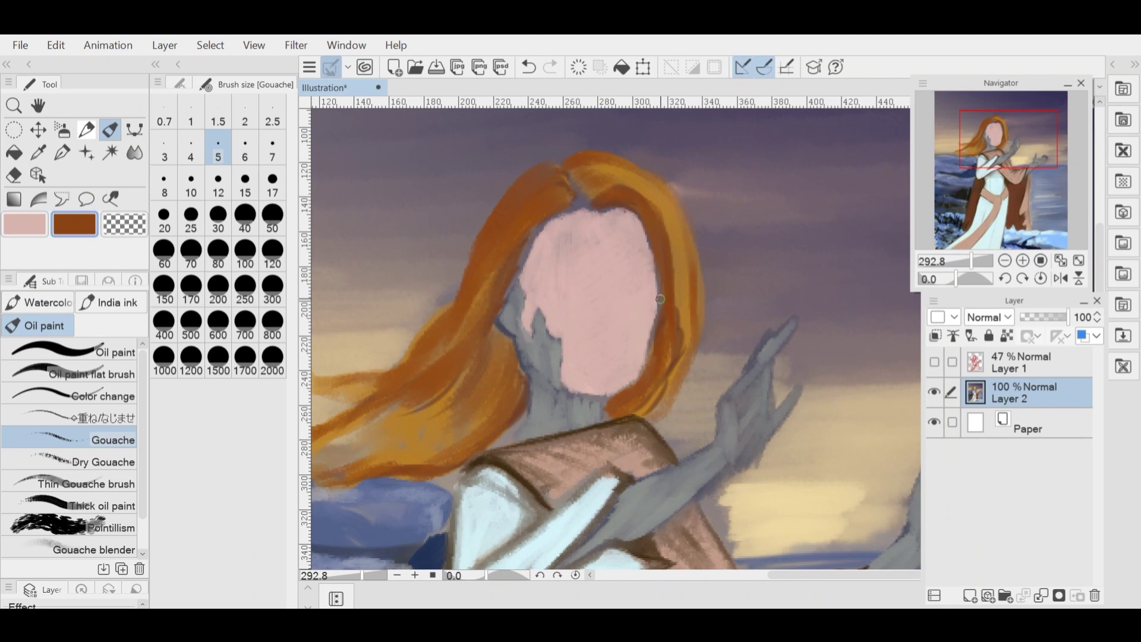
scroll(650, 416, down, 2)
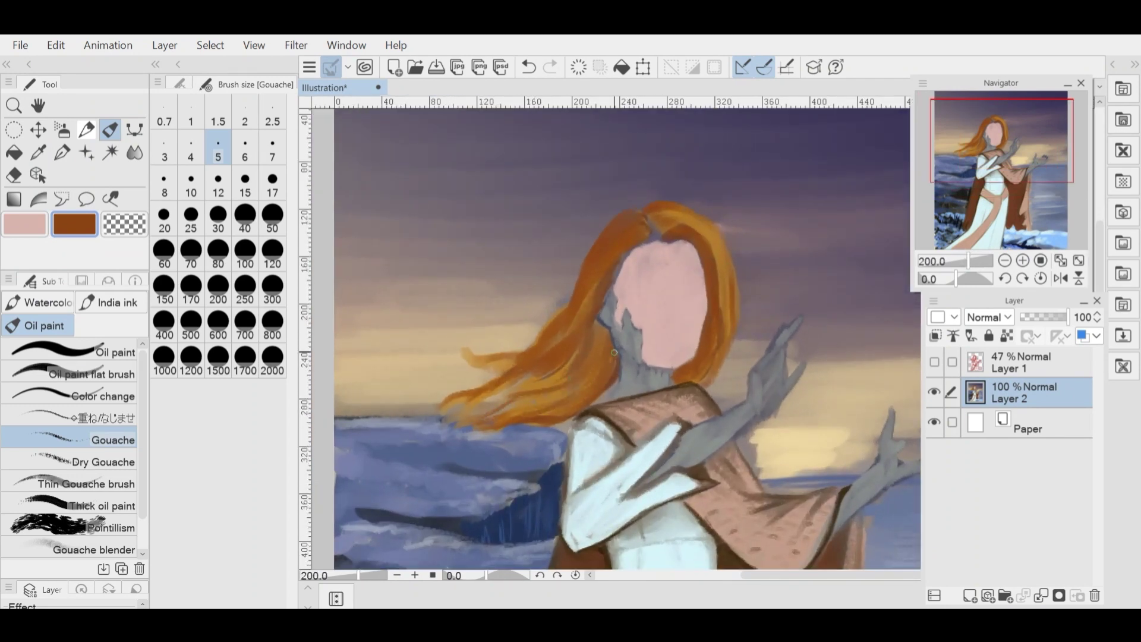
drag(577, 349, 533, 390)
- Pick blue from the snow and add brush marks to the snowy ground left of the skirt
scroll(533, 356, down, 4)
scroll(523, 309, down, 1)
scroll(586, 471, up, 1)
scroll(443, 436, up, 3)
scroll(464, 405, up, 3)
alt+click(475, 387)
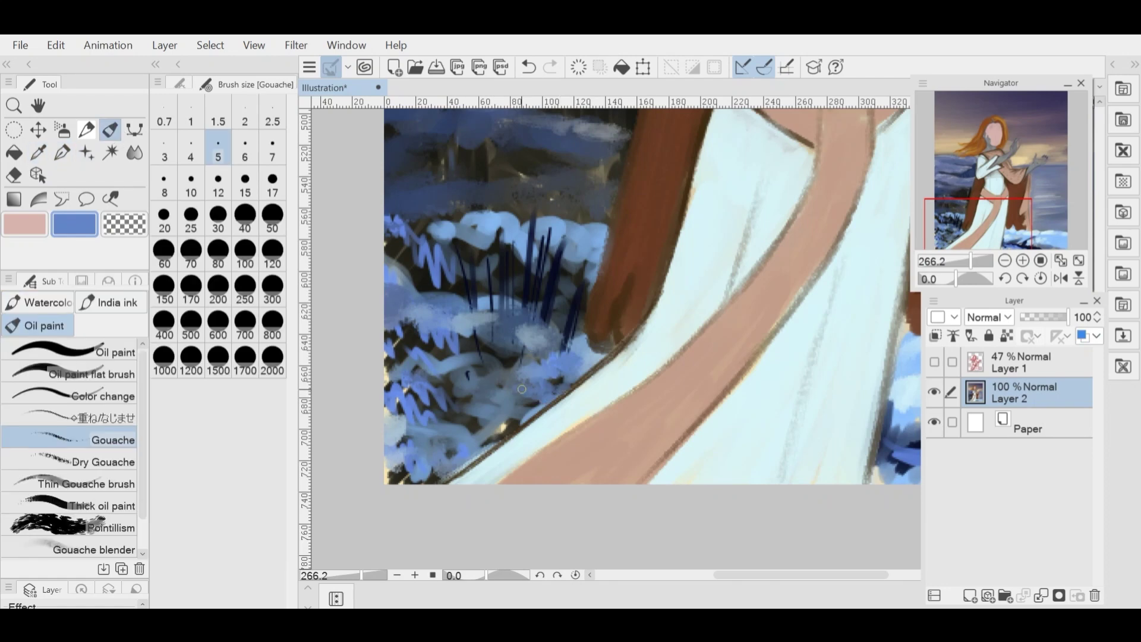
drag(491, 378, 451, 362)
drag(406, 333, 520, 418)
scroll(400, 433, down, 4)
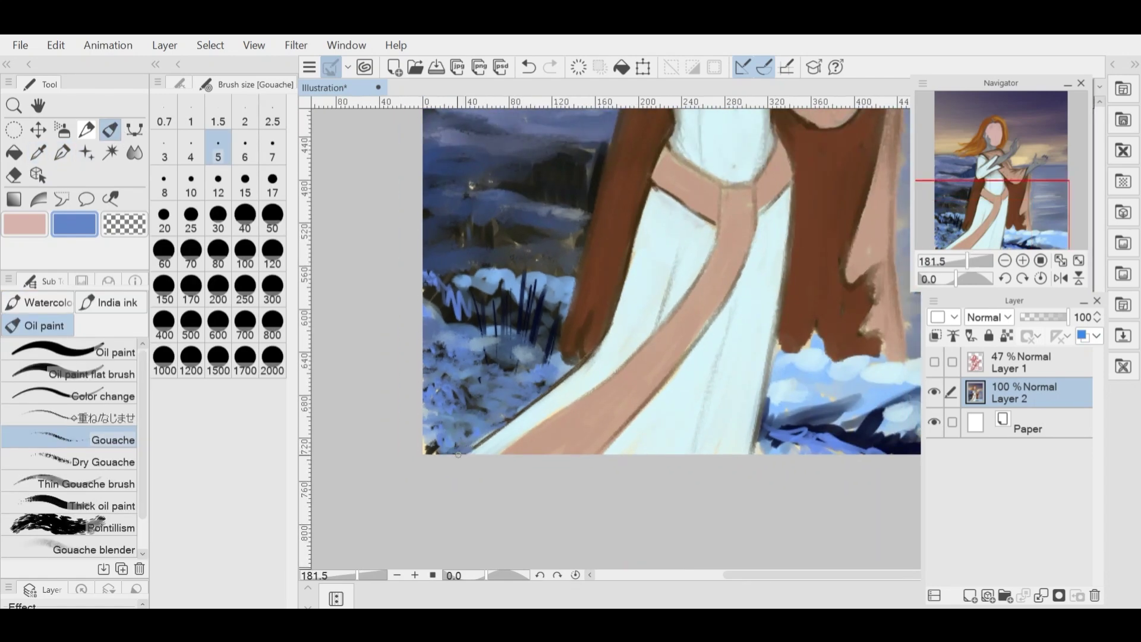
- Set the brush size to 15 and paint blue shadows on the snowbank right of the skirt
scroll(651, 402, up, 2)
scroll(644, 387, down, 4)
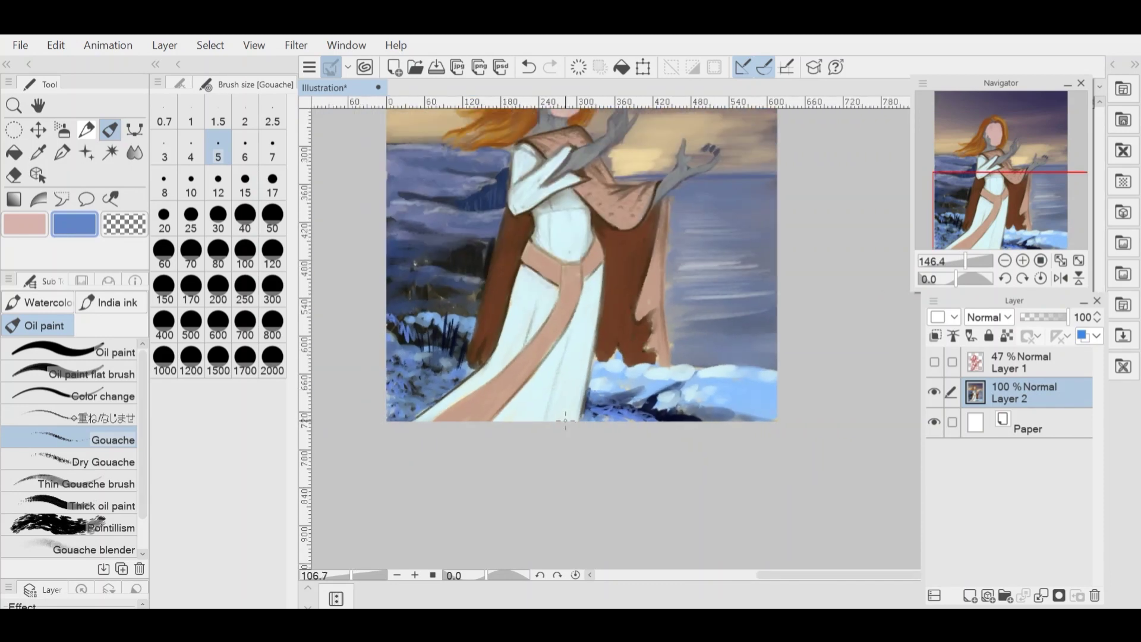
scroll(606, 363, up, 4)
click(245, 184)
mouse_move(776, 453)
mouse_down()
mouse_move(742, 456)
mouse_move(691, 441)
mouse_up()
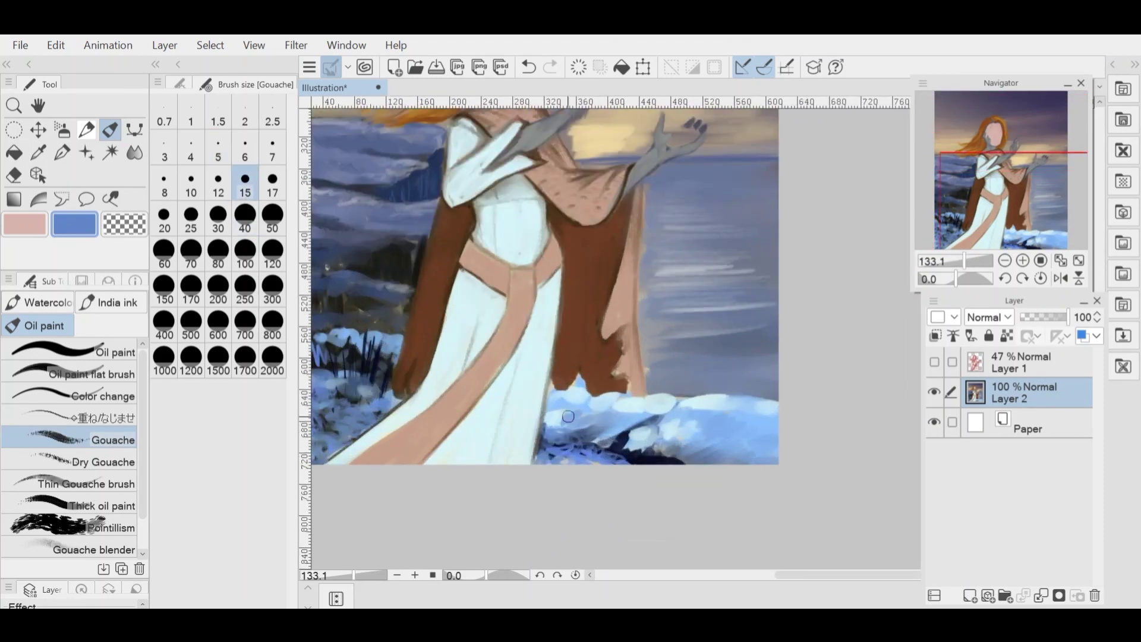
scroll(594, 425, down, 2)
scroll(493, 297, up, 3)
- Reduce the brush size to 7 and refine the blue details in the snow around the skirt
key(bracketleft)
key(bracketleft)
key(bracketleft)
key(bracketleft)
scroll(600, 262, down, 3)
scroll(653, 326, up, 1)
scroll(672, 357, down, 1)
scroll(692, 381, up, 3)
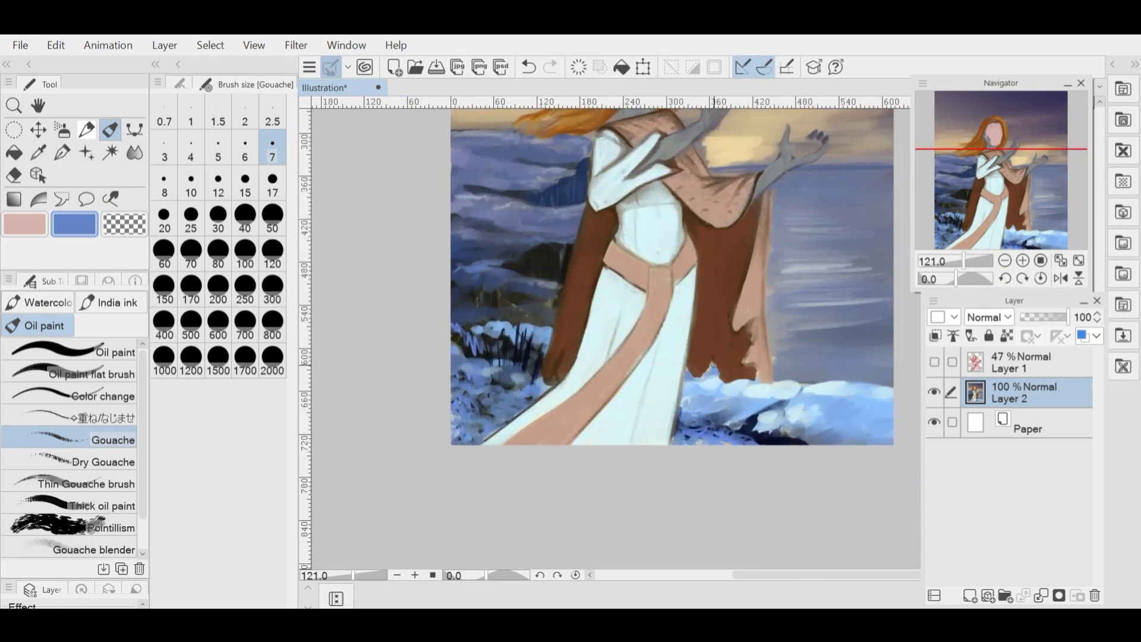
scroll(710, 369, down, 3)
scroll(710, 220, up, 4)
- Pick a brownish grey, show the Layer 1 sketch and shade the raised forearm with the Gouache brush
click(38, 152)
click(710, 285)
click(110, 130)
click(934, 361)
scroll(744, 298, up, 1)
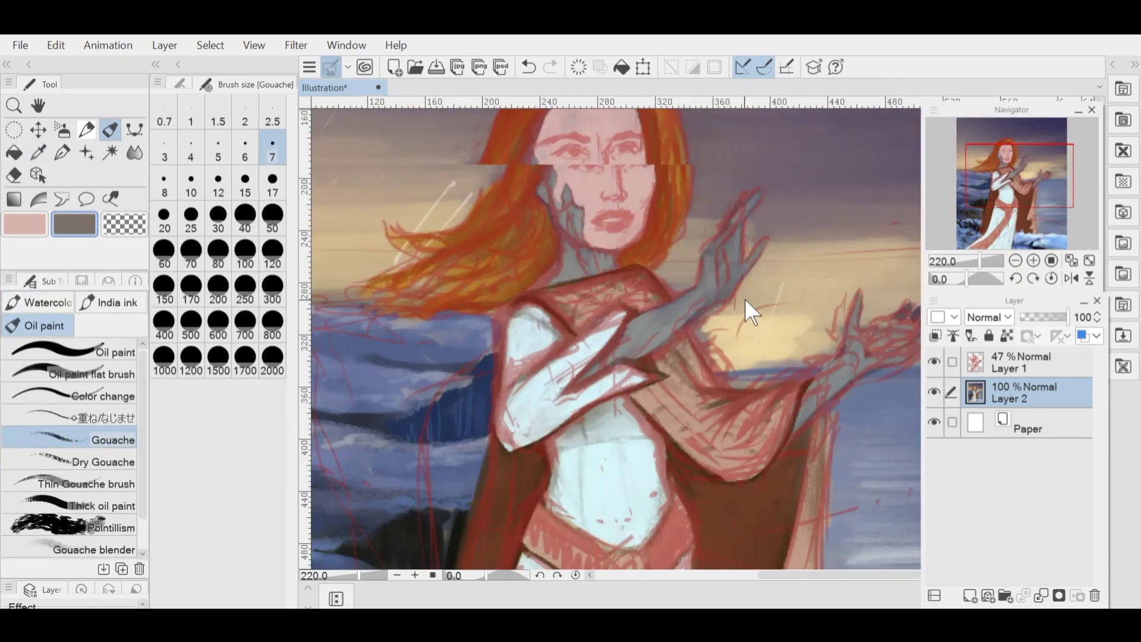
scroll(744, 299, up, 3)
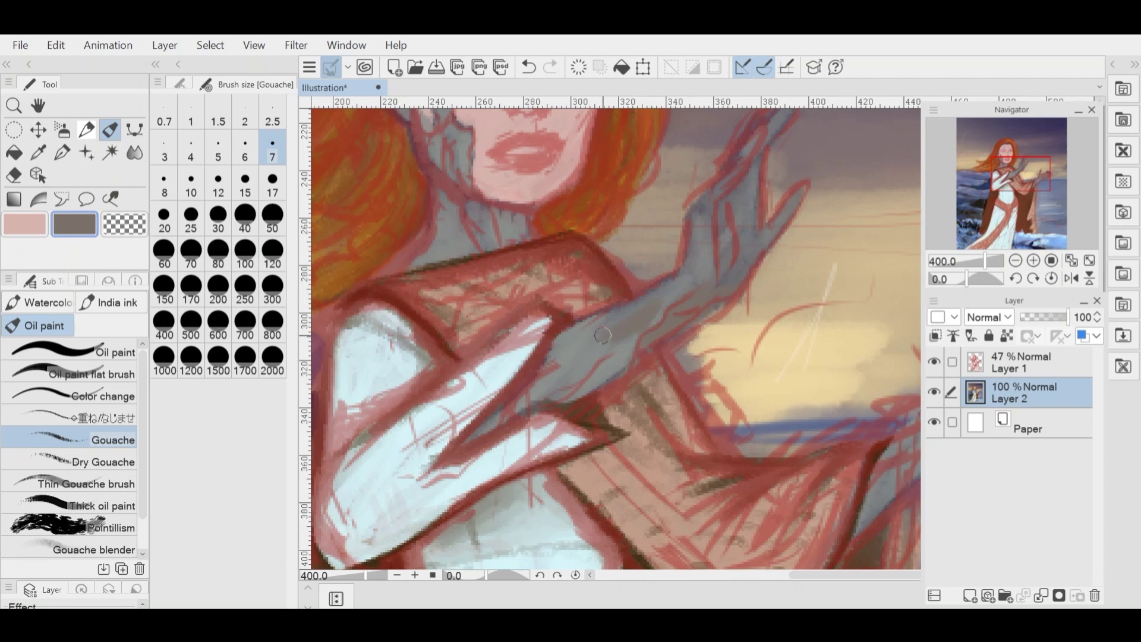
- Shade the neck and the outstretched arm in brownish grey, following the sketch, and hide Layer 1
scroll(534, 357, down, 3)
scroll(531, 280, up, 3)
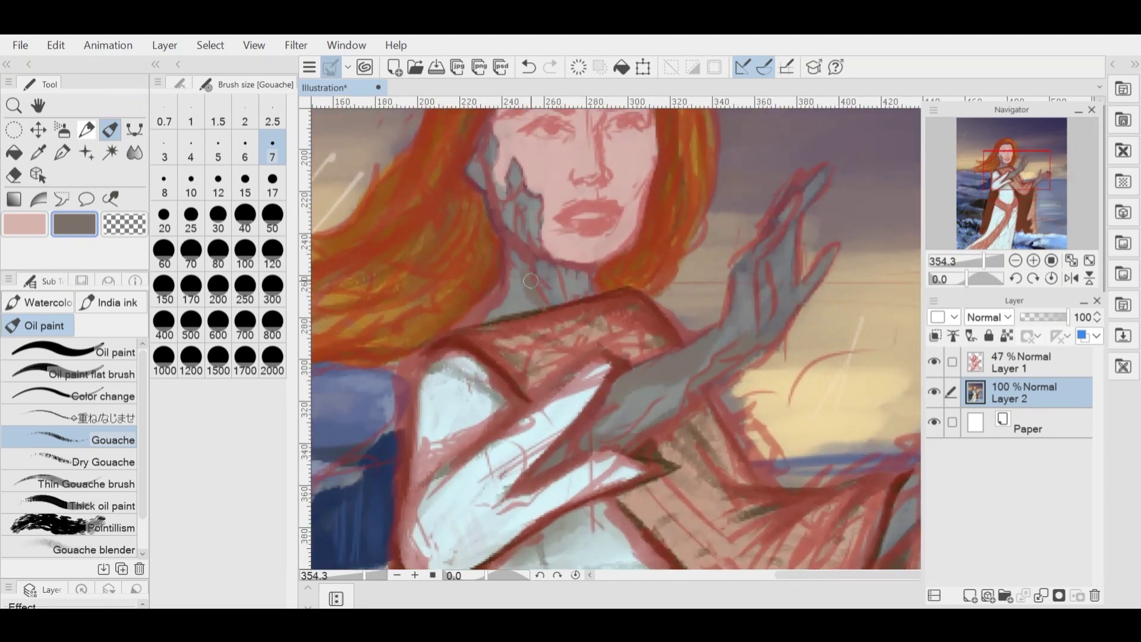
scroll(766, 273, up, 2)
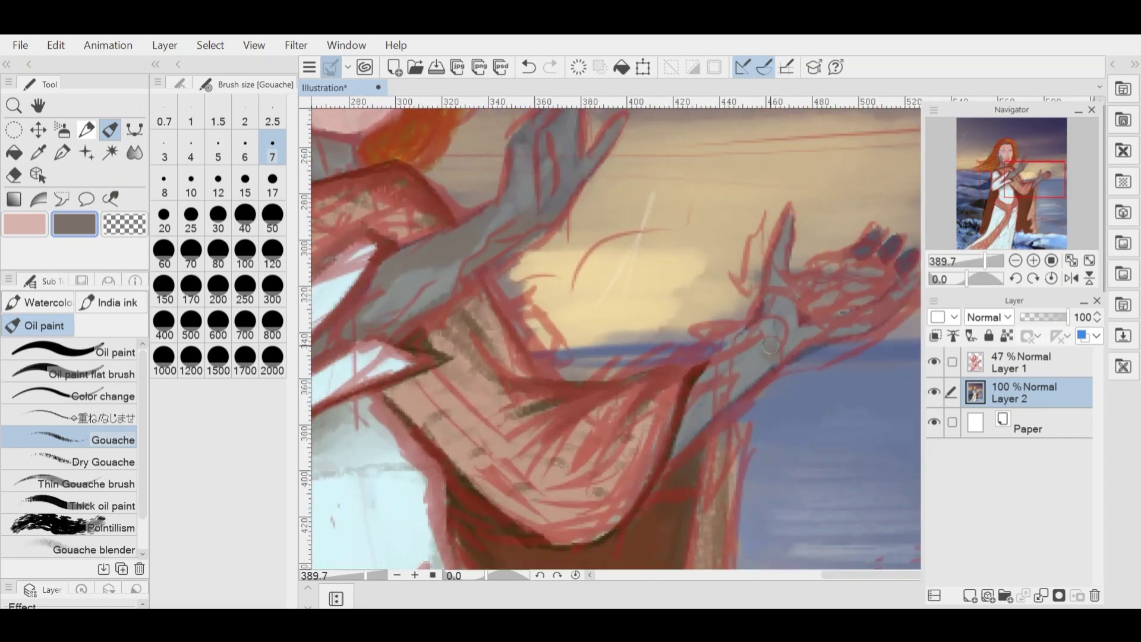
scroll(763, 337, down, 4)
scroll(763, 336, down, 4)
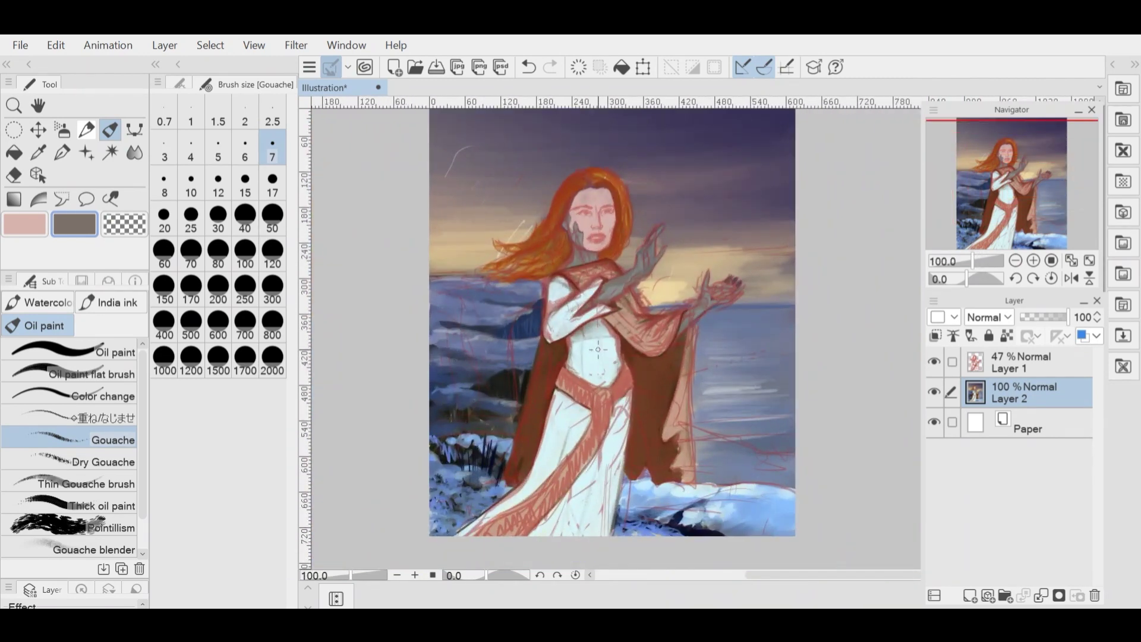
scroll(598, 350, down, 4)
scroll(598, 332, up, 6)
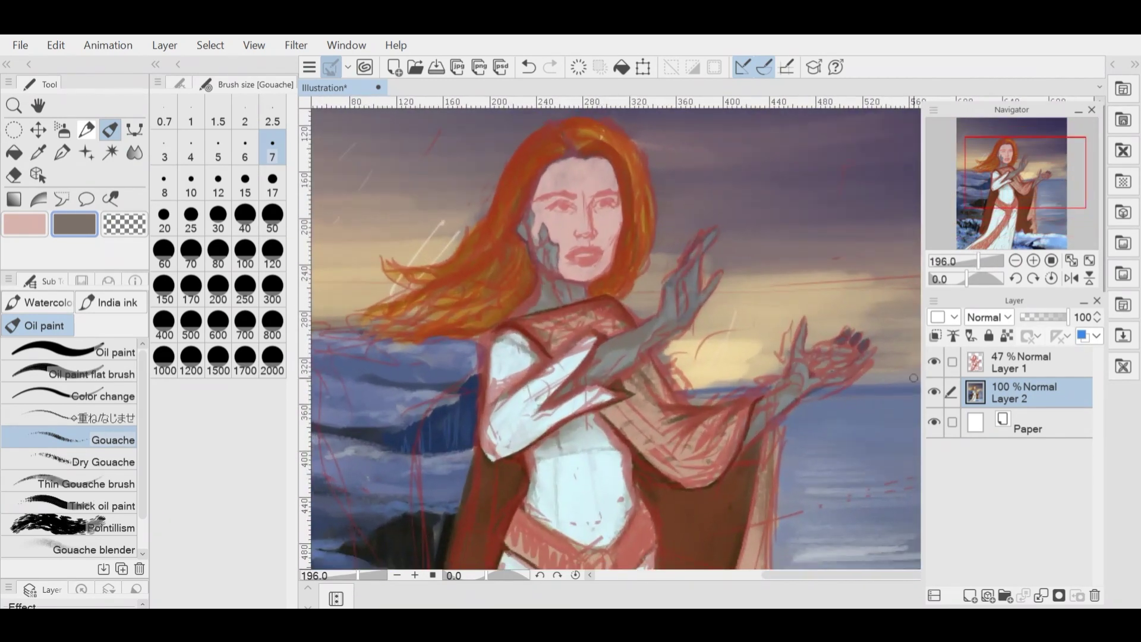
click(934, 361)
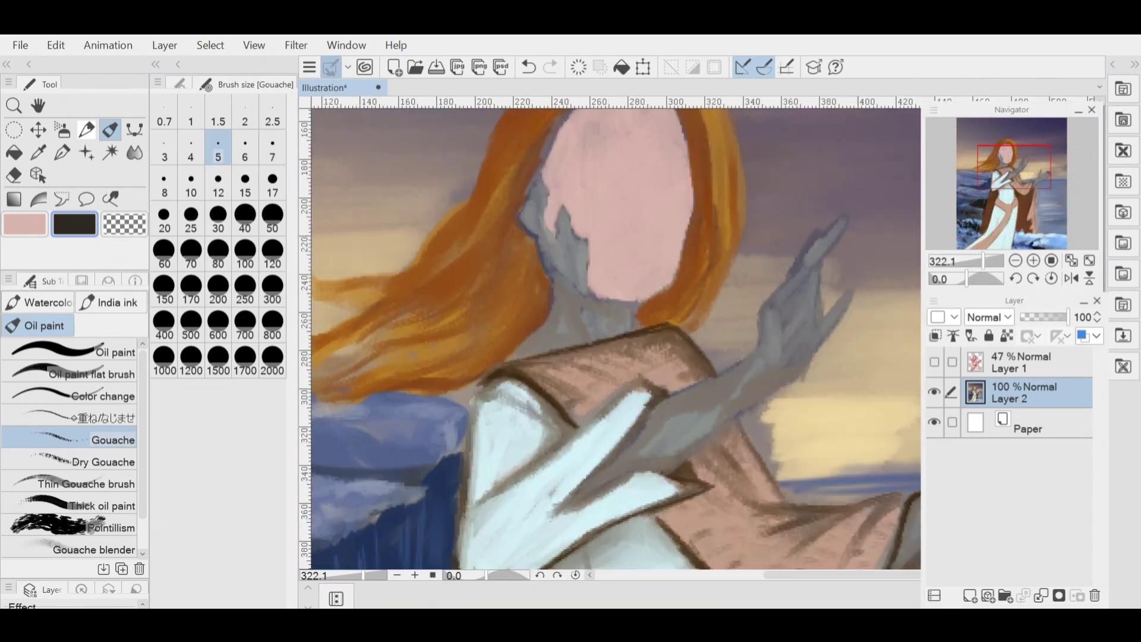
- Shade the jaw and neck in near-black with the Gouache brush at size 5
drag(544, 252, 581, 302)
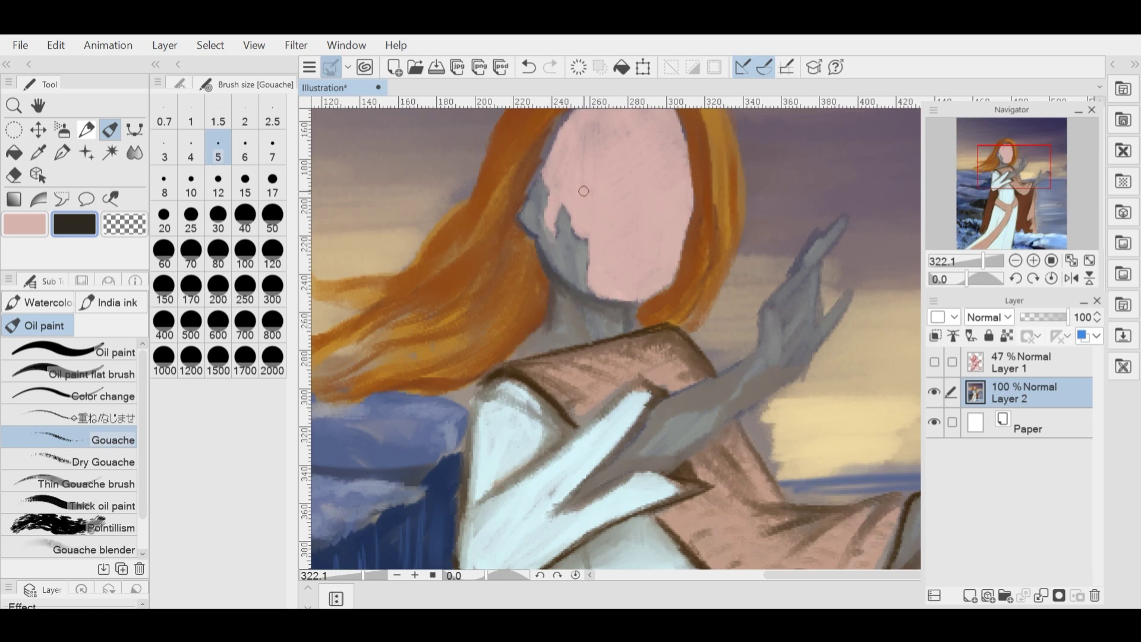
drag(552, 315, 532, 345)
scroll(630, 369, down, 1)
scroll(571, 274, up, 1)
drag(602, 266, 604, 303)
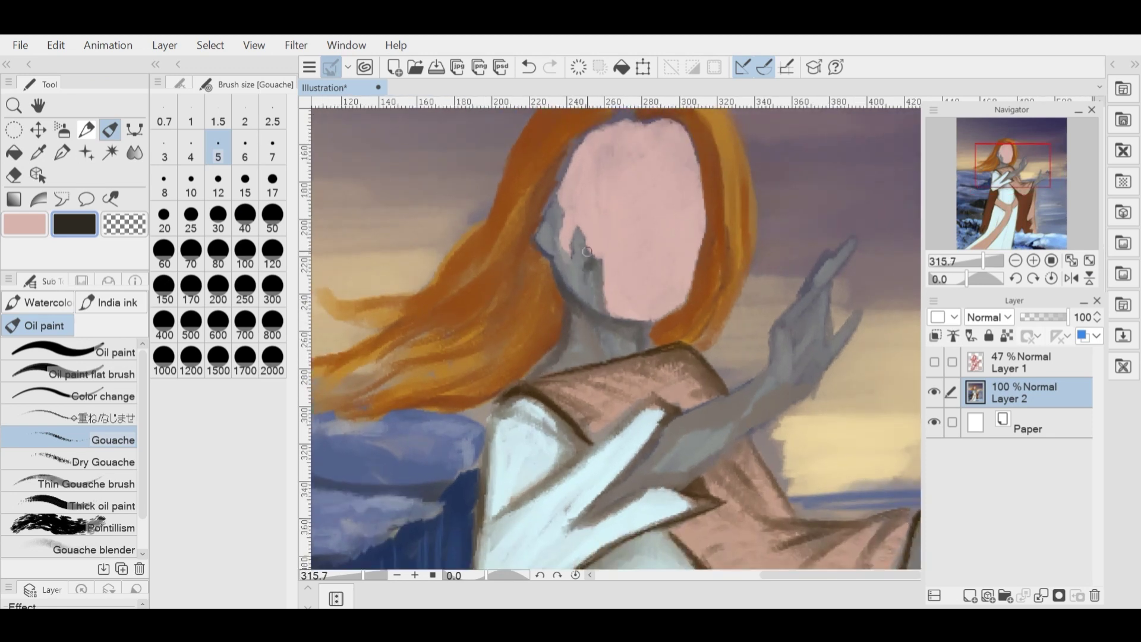
scroll(566, 283, up, 1)
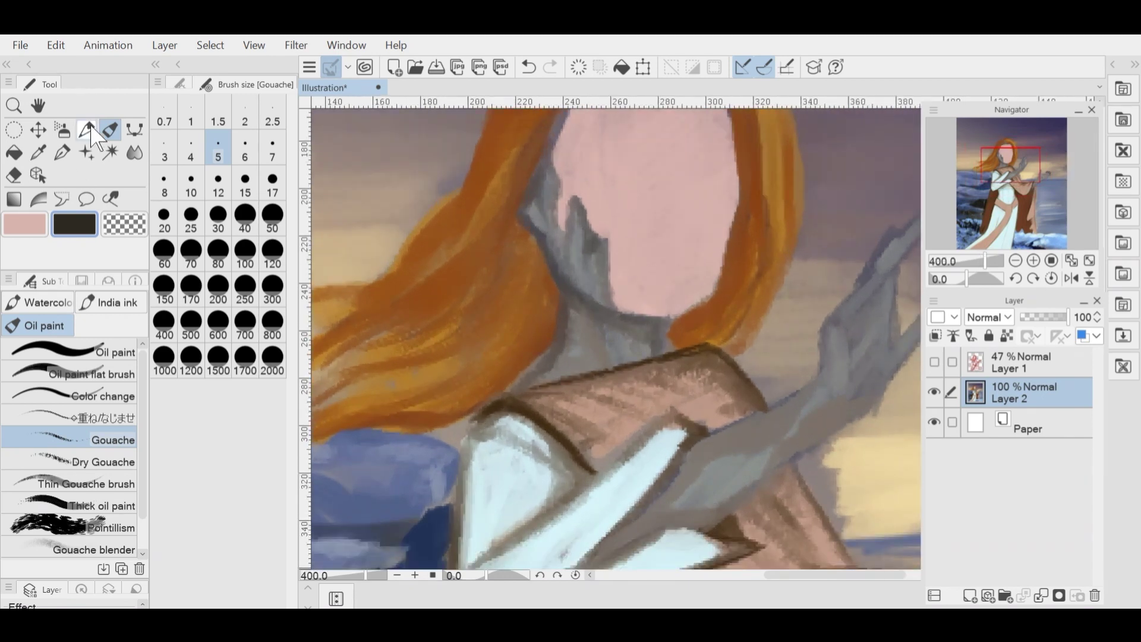
- Switch to the wood pen at size 2.5 and draw dark crack lines along the grey cheek and neck
key(p)
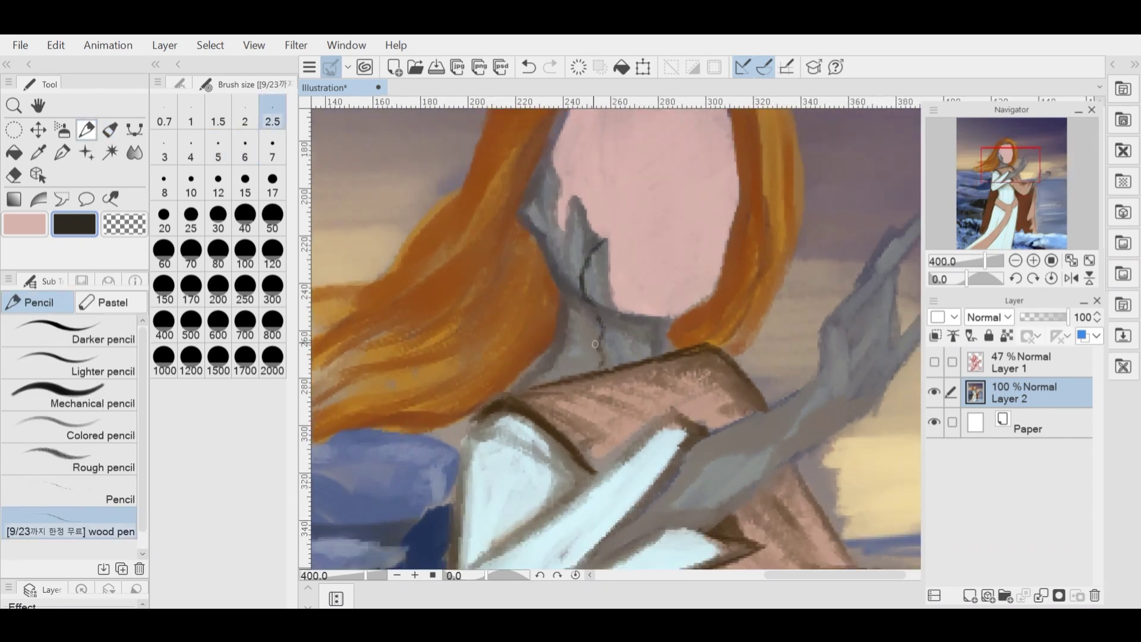
scroll(537, 207, down, 3)
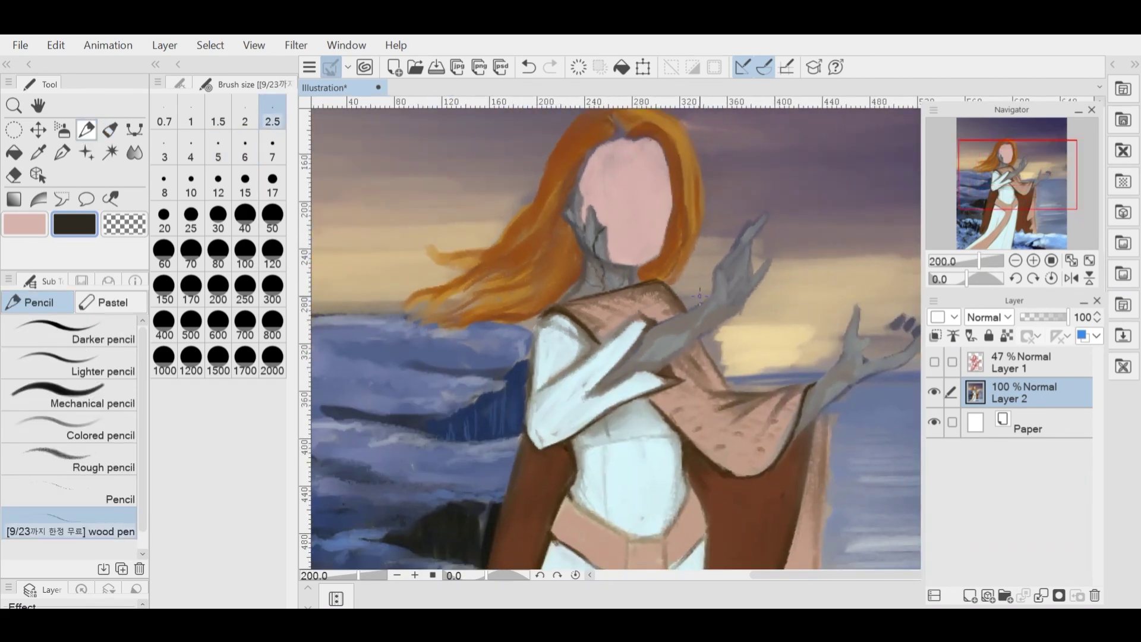
scroll(700, 321, up, 2)
scroll(636, 361, down, 3)
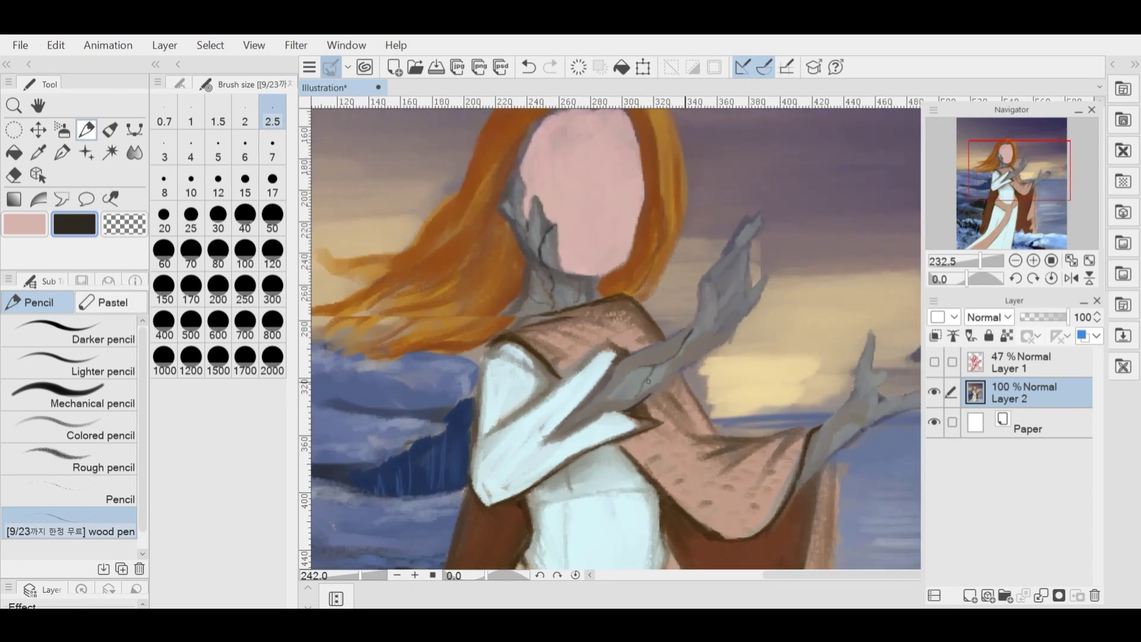
- Outline the raised forearm and draw dark crack lines across it with the wood pen
scroll(654, 327, up, 2)
scroll(676, 288, down, 3)
scroll(676, 289, up, 3)
key(b)
scroll(643, 352, down, 1)
scroll(644, 352, up, 1)
key(p)
drag(624, 354, 638, 384)
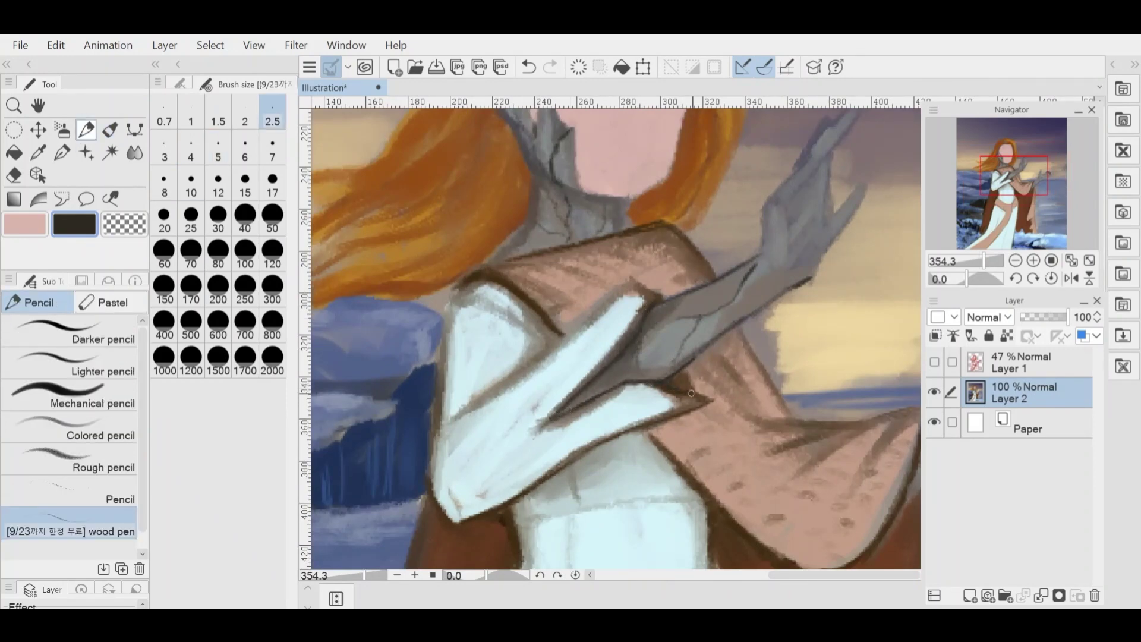
- Add further dark crack lines to the neck and the raised hand
scroll(684, 390, down, 3)
scroll(630, 280, up, 2)
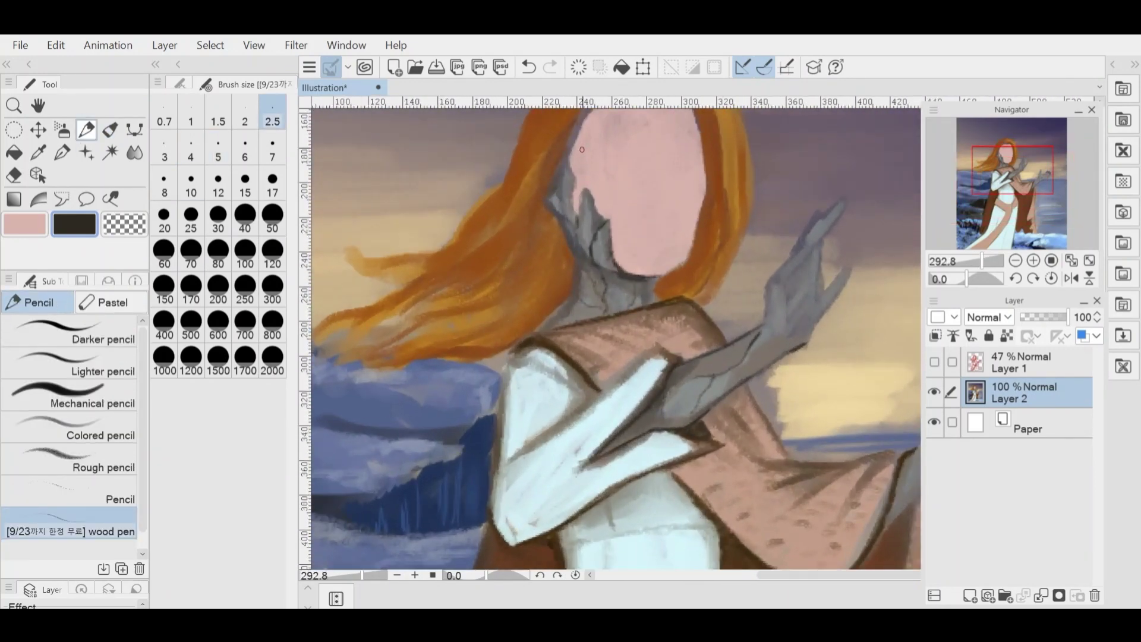
scroll(635, 276, up, 1)
drag(652, 282, 649, 305)
scroll(651, 303, down, 3)
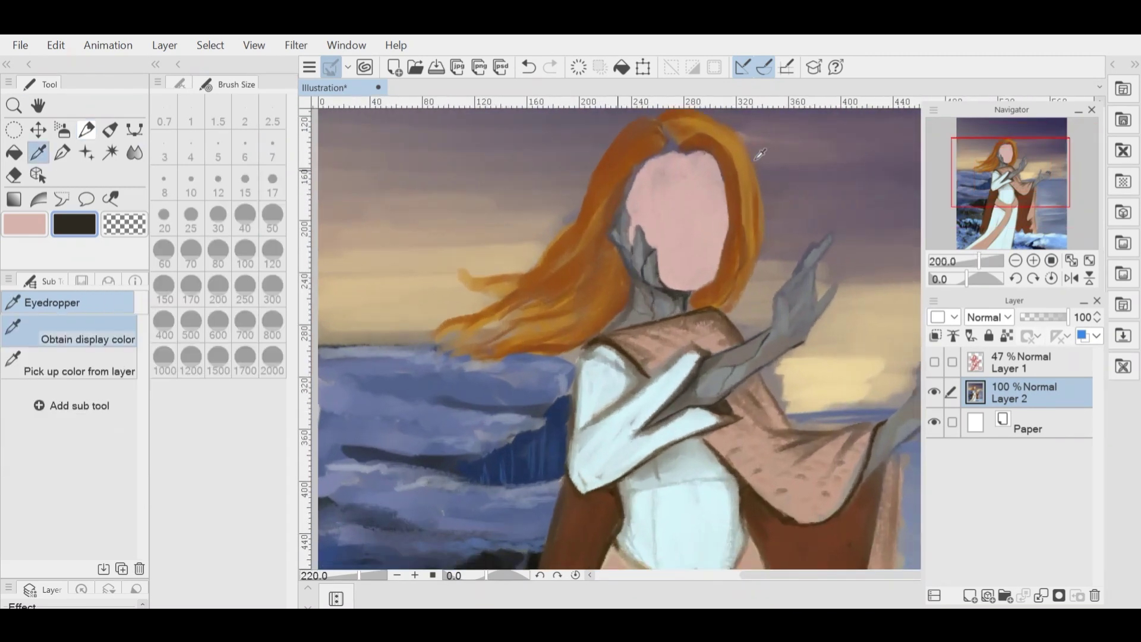
- Sample the orange-brown hair colour and touch up the strands beside the face with the Gouache brush at size 5
alt+click(752, 159)
scroll(662, 238, up, 1)
key(b)
scroll(666, 357, up, 2)
scroll(701, 324, down, 2)
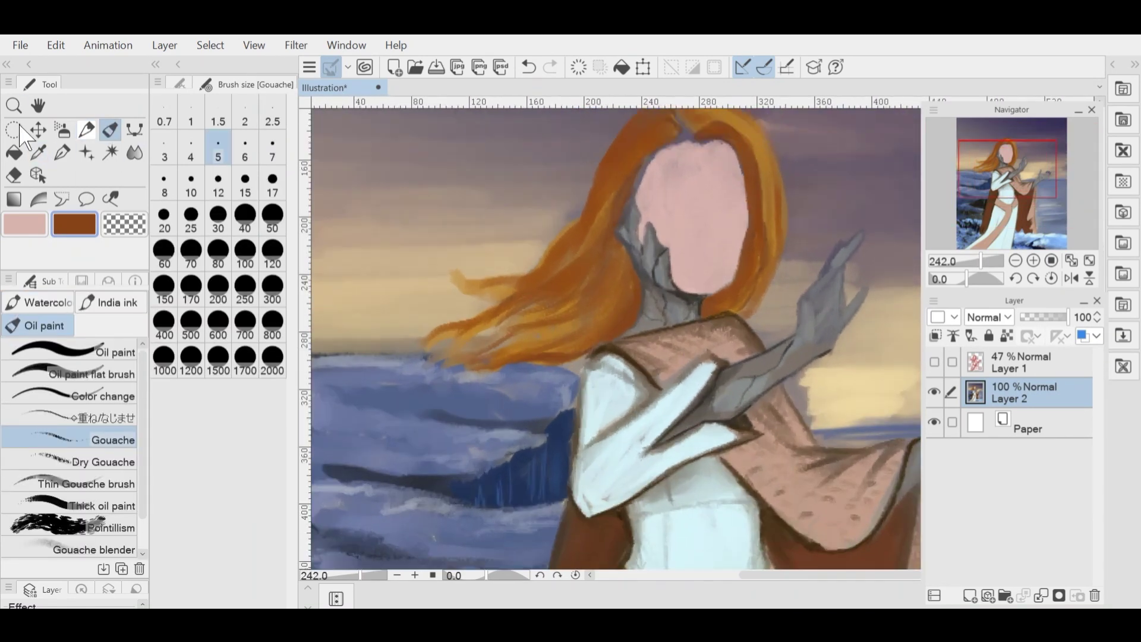
click(38, 153)
scroll(630, 380, up, 5)
click(600, 404)
click(86, 129)
key(p)
scroll(731, 255, down, 12)
scroll(772, 250, up, 6)
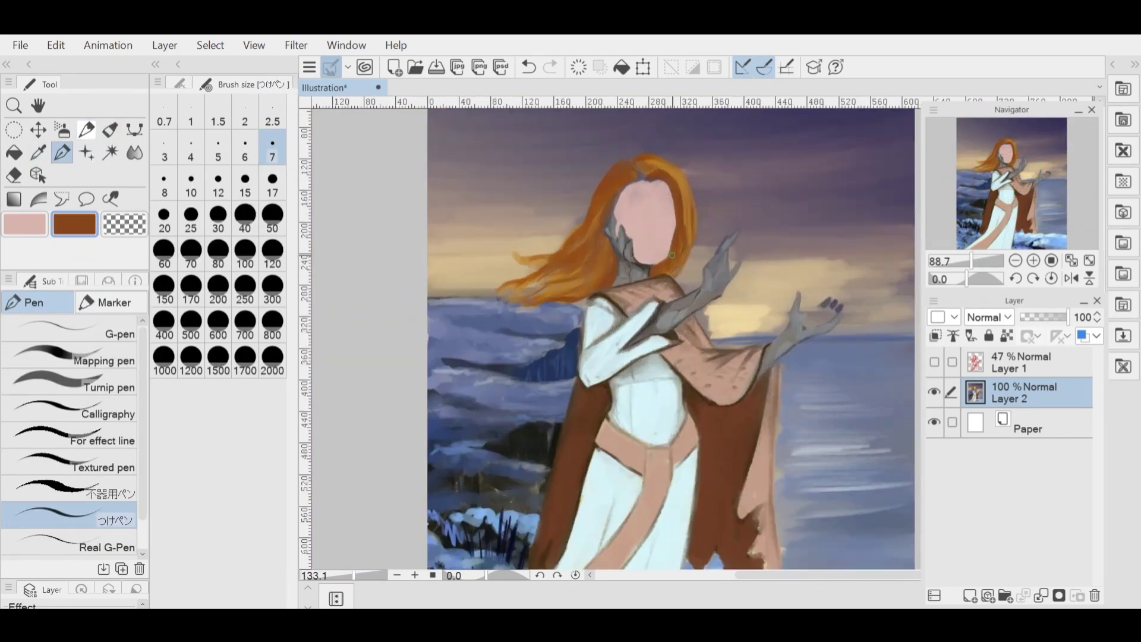
- Sample a warm grey from the arm and blend it over the neck and raised hand with the Gouache brush
scroll(689, 288, up, 4)
key(i)
click(701, 321)
key(b)
scroll(642, 279, up, 2)
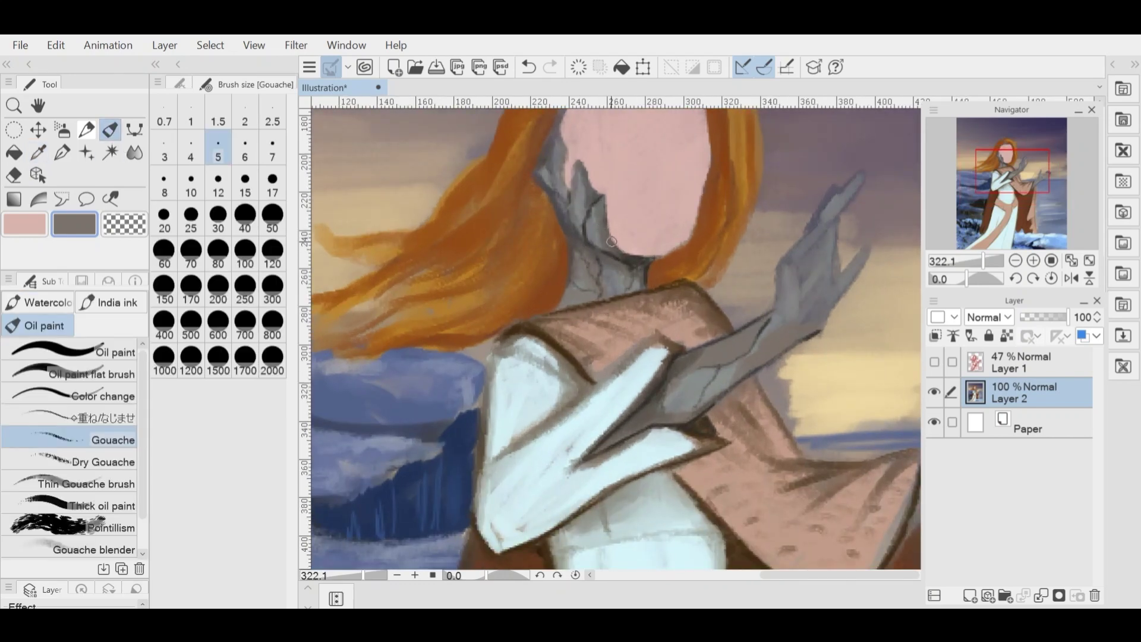
scroll(630, 178, down, 5)
scroll(708, 238, up, 4)
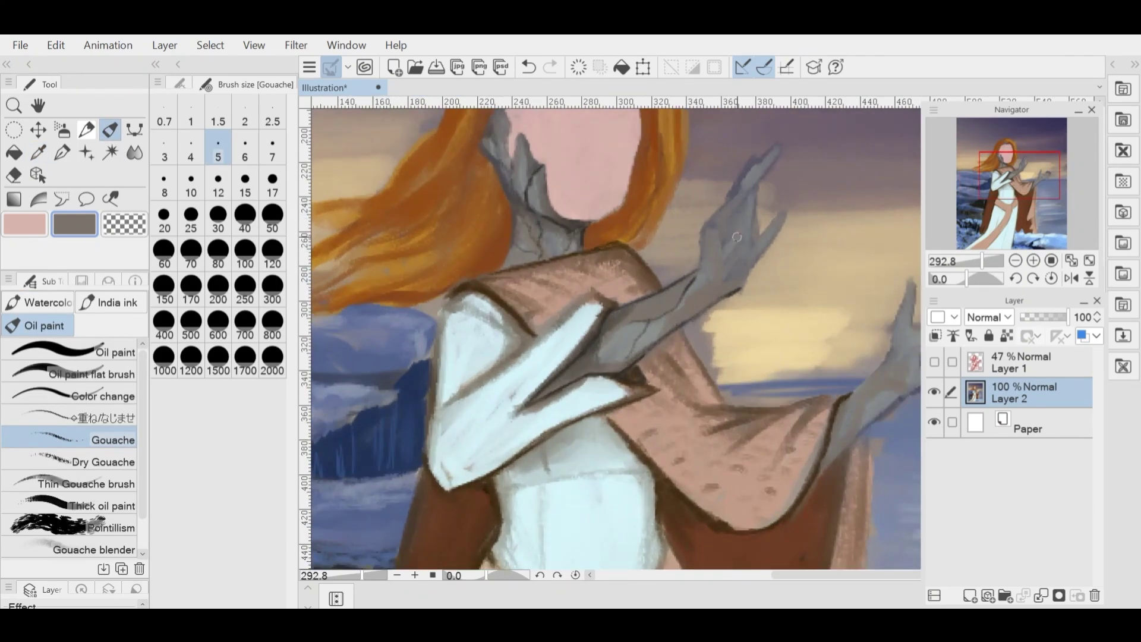
scroll(713, 208, down, 5)
scroll(637, 340, up, 3)
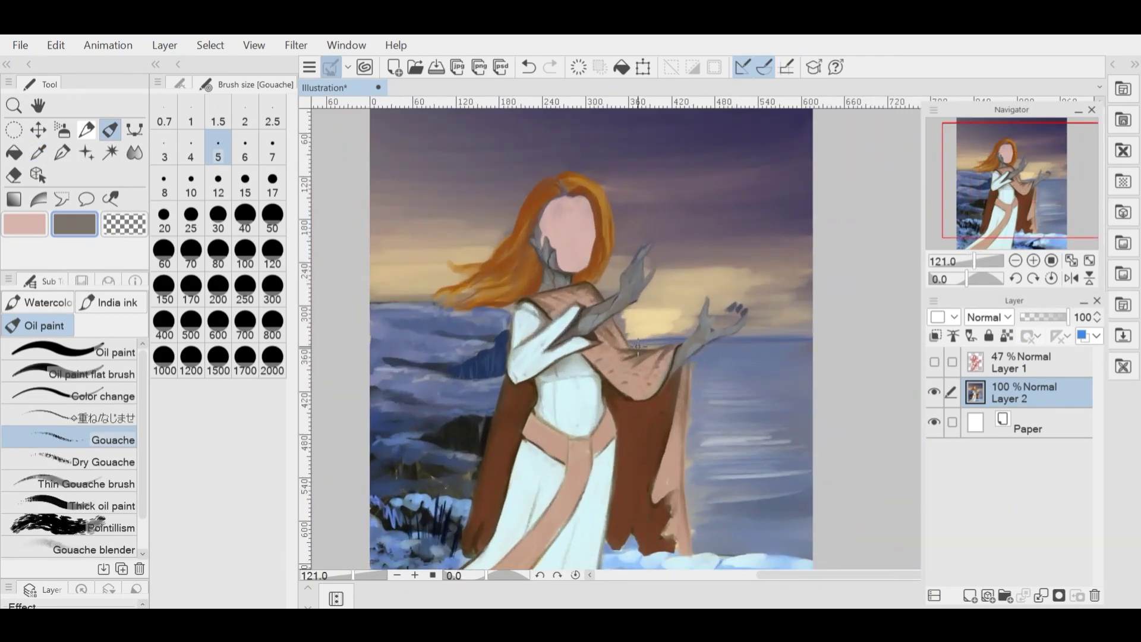
- Show the sketch layer, sample a light grey and paint highlights along the raised hand's palm and fingers
click(24, 224)
scroll(611, 280, up, 6)
alt+click(618, 279)
click(934, 362)
scroll(648, 249, up, 4)
drag(623, 263, 622, 318)
mouse_move(612, 255)
mouse_down()
mouse_move(615, 328)
mouse_move(606, 258)
mouse_move(636, 219)
mouse_up()
drag(663, 294, 661, 236)
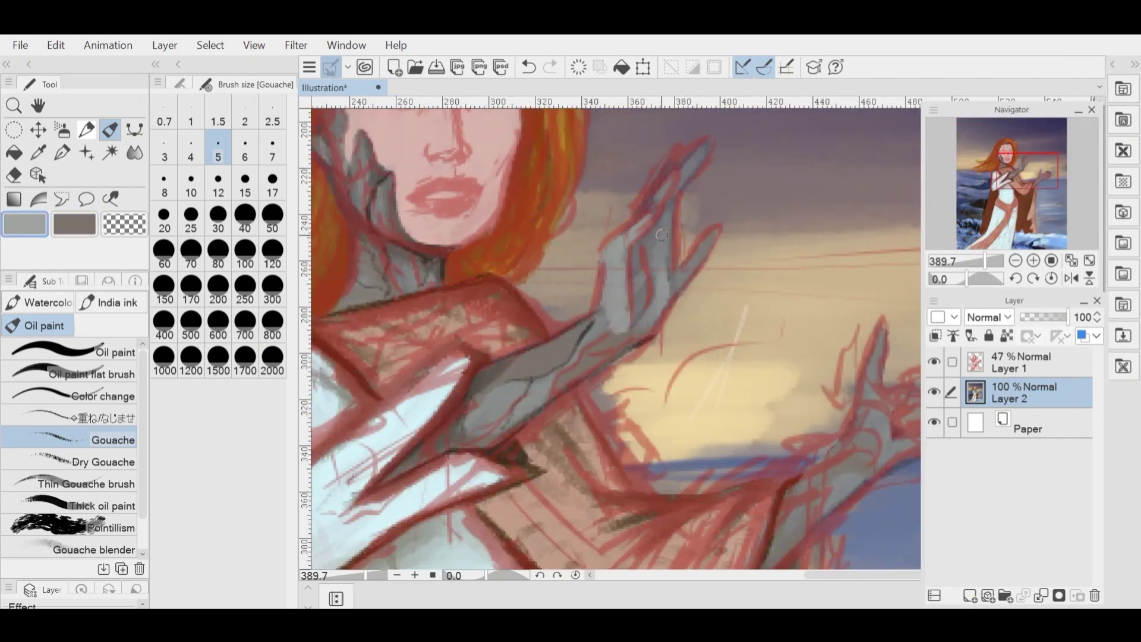
- Hide the sketch layer and extend the light grey highlights across the raised hand with the Gouache brush
key(x)
key(p)
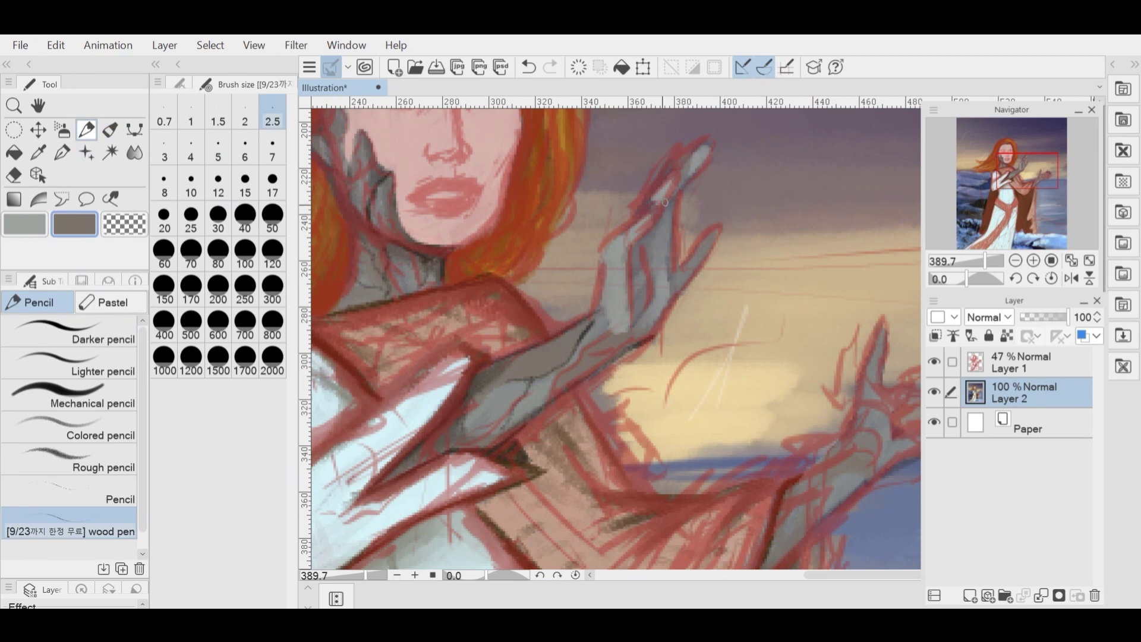
click(934, 362)
scroll(683, 238, up, 2)
click(24, 224)
key(b)
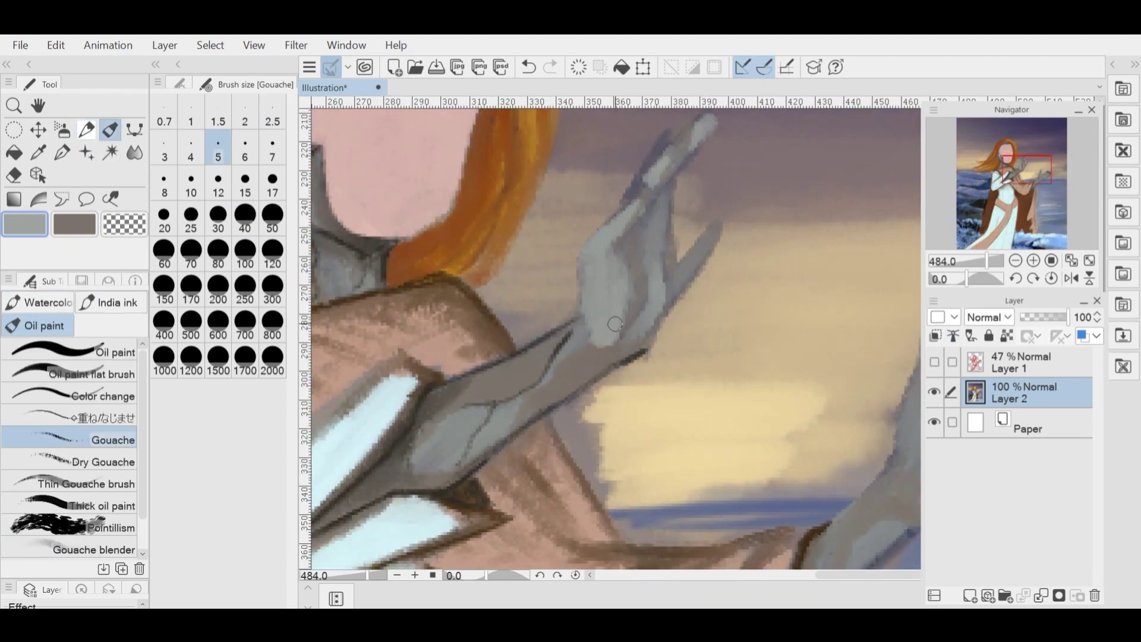
scroll(701, 287, down, 9)
scroll(641, 282, up, 4)
mouse_move(658, 315)
mouse_down()
mouse_move(648, 294)
mouse_move(661, 288)
mouse_up()
- Undo the last stroke and shade the outer palm of the raised hand in warm grey with the wood pen at size 2.5
scroll(713, 309, down, 7)
scroll(698, 312, up, 8)
click(86, 199)
click(88, 222)
click(529, 67)
click(86, 130)
key(alt+bracketleft)
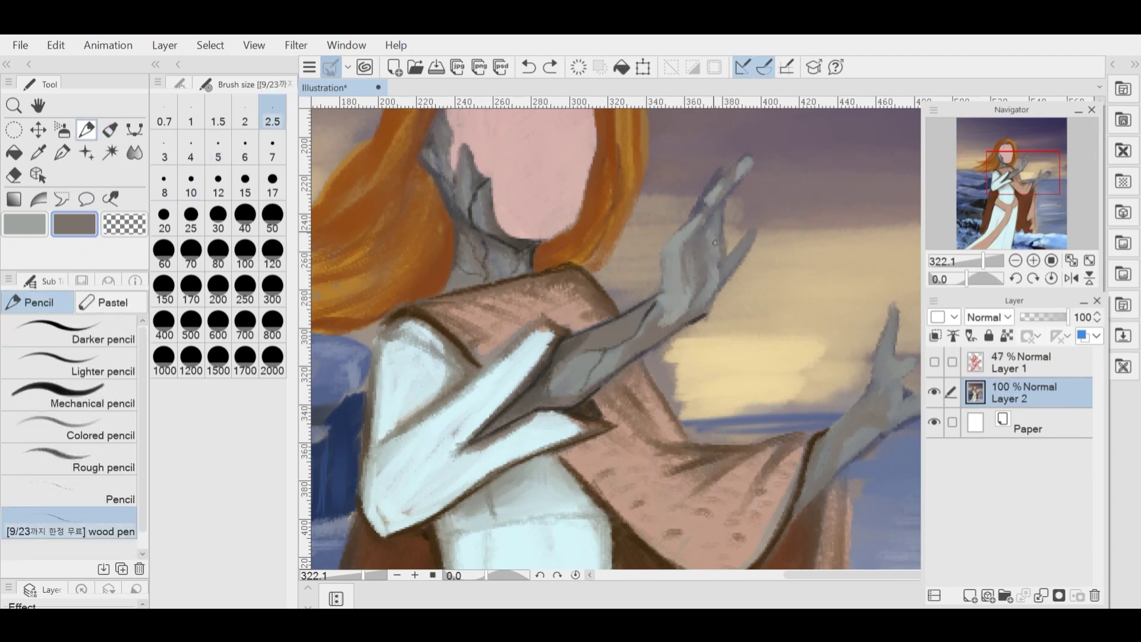
drag(718, 289, 742, 234)
scroll(684, 297, down, 3)
scroll(761, 247, up, 2)
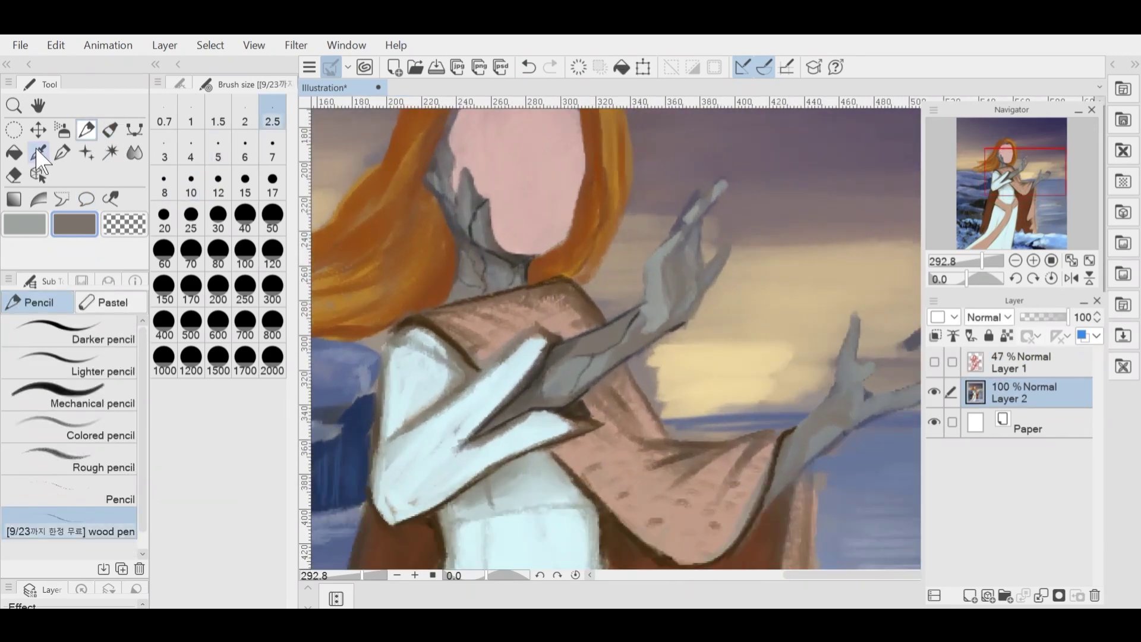
- Sample near-black and draw dark lines in the palm and between the fingers of the raised hand with the wood pen
alt+click(684, 324)
scroll(695, 264, up, 3)
key(b)
key(p)
drag(667, 258, 674, 324)
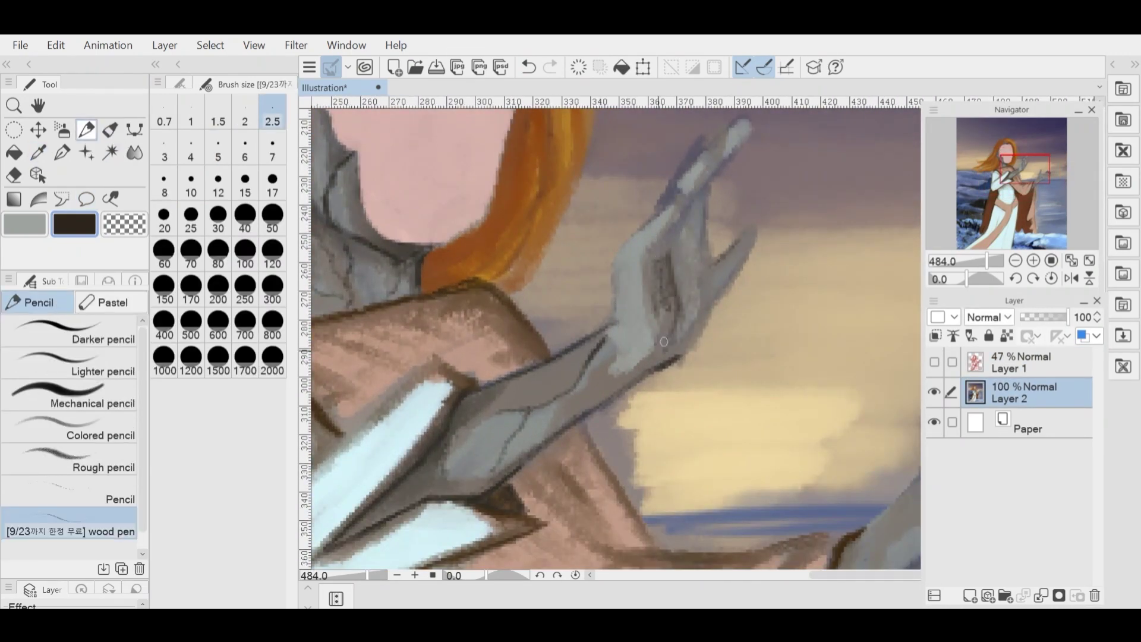
drag(695, 203, 698, 238)
drag(711, 203, 707, 246)
- Outline the little finger and outer edge of the raised hand in near-black
scroll(722, 270, down, 6)
scroll(734, 223, up, 6)
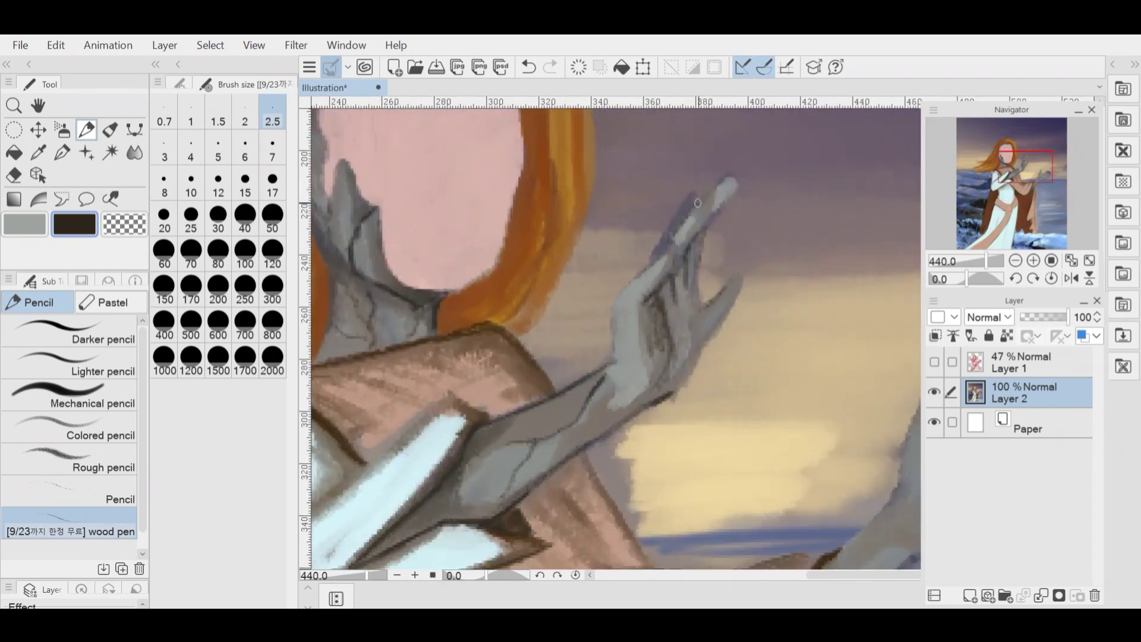
drag(738, 278, 675, 392)
scroll(660, 297, down, 5)
scroll(659, 252, up, 3)
scroll(661, 253, down, 5)
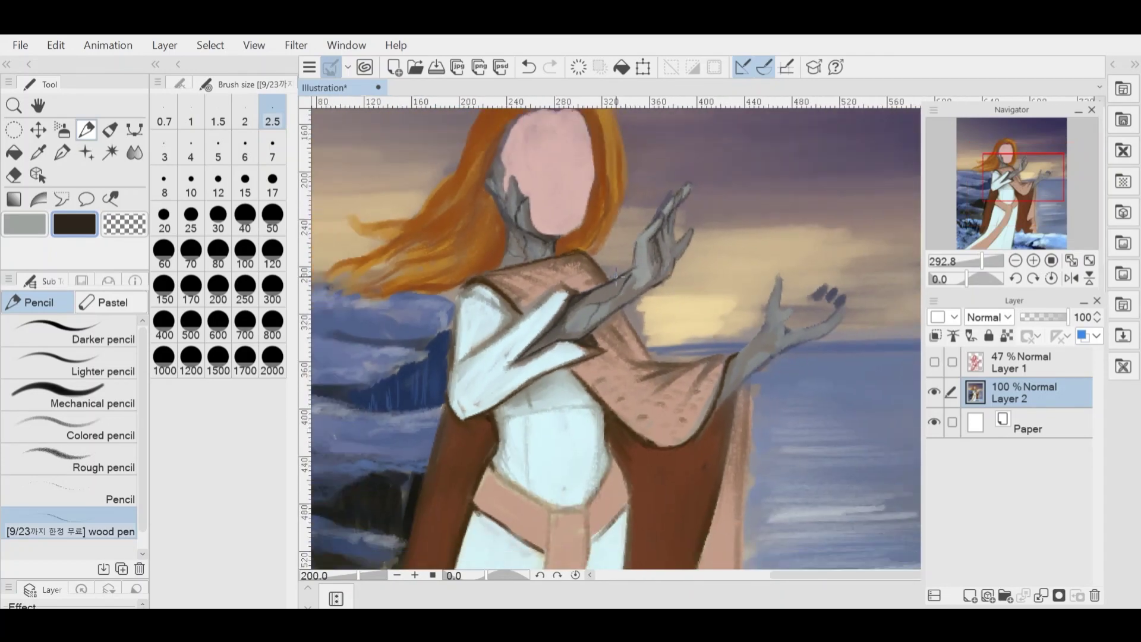
scroll(609, 289, up, 2)
scroll(680, 256, up, 9)
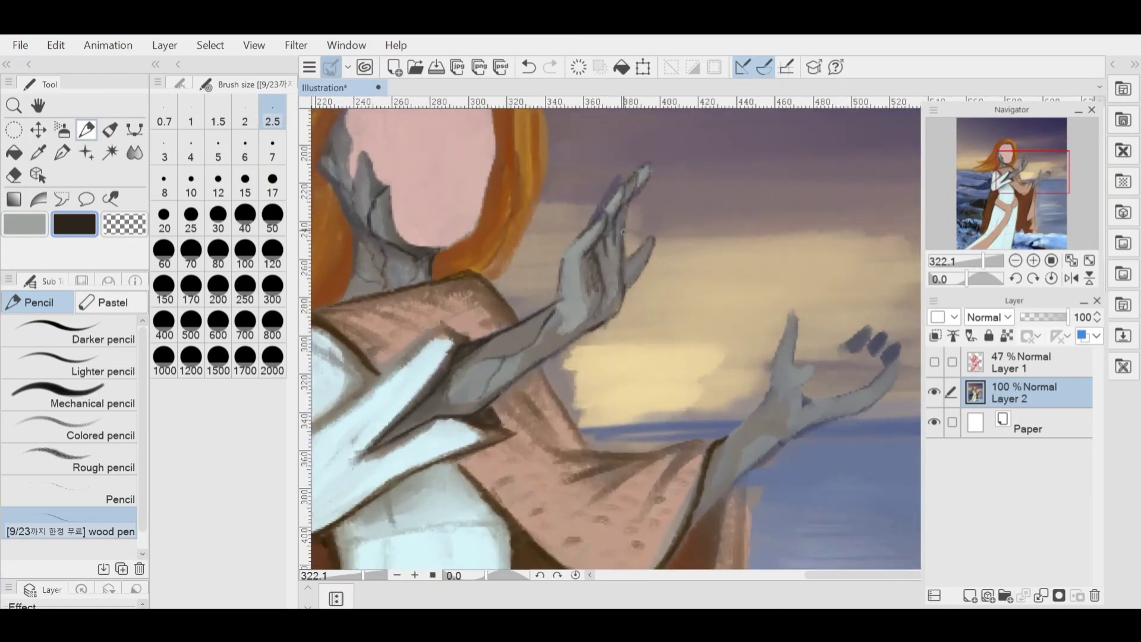
- Undo the last line and redraw the dark contour along the fingers and side of the raised hand
scroll(668, 279, down, 8)
scroll(651, 267, up, 5)
click(529, 67)
scroll(626, 306, up, 4)
drag(661, 262, 635, 294)
drag(666, 256, 622, 341)
scroll(622, 340, down, 3)
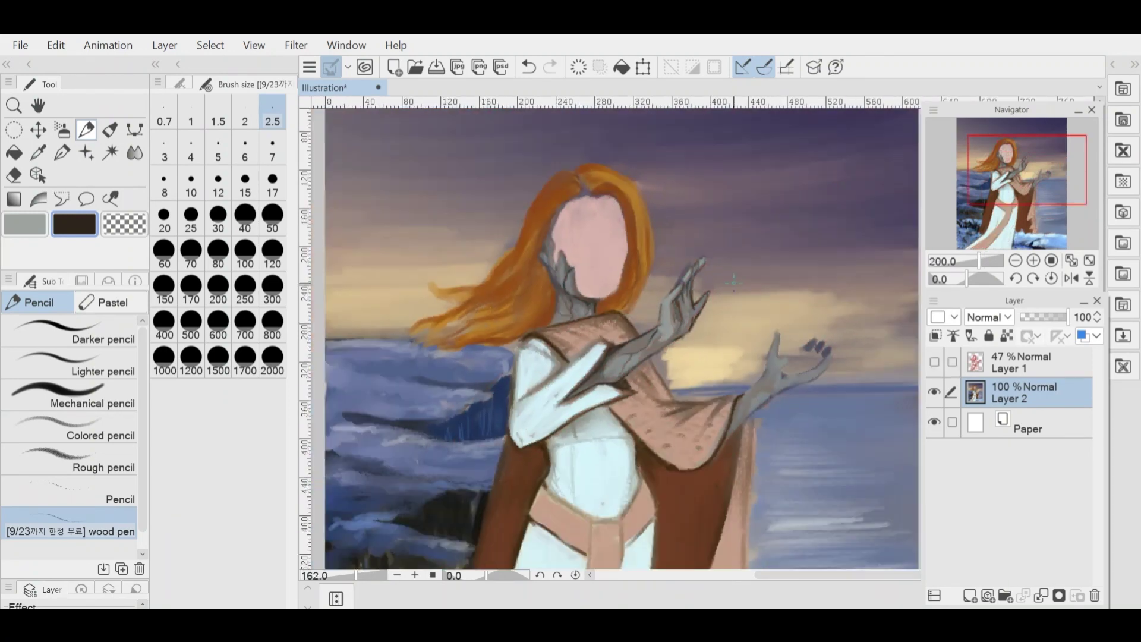
- Sample an olive grey and refine the edge where the cracked grey cheek meets the face with the Gouache brush
scroll(734, 282, down, 1)
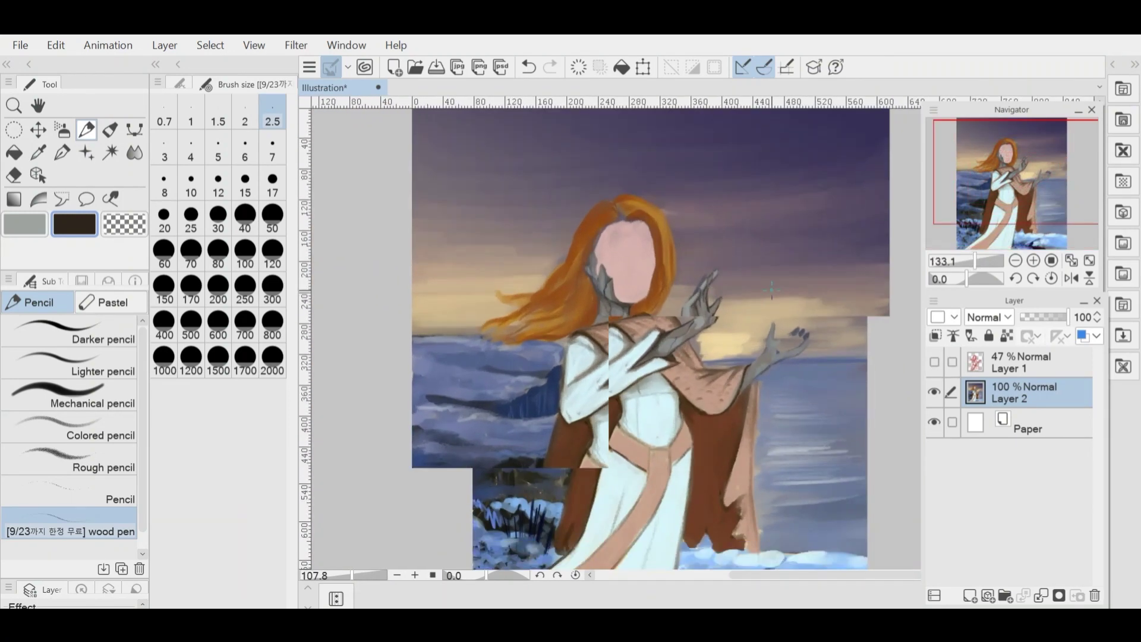
scroll(600, 340, up, 3)
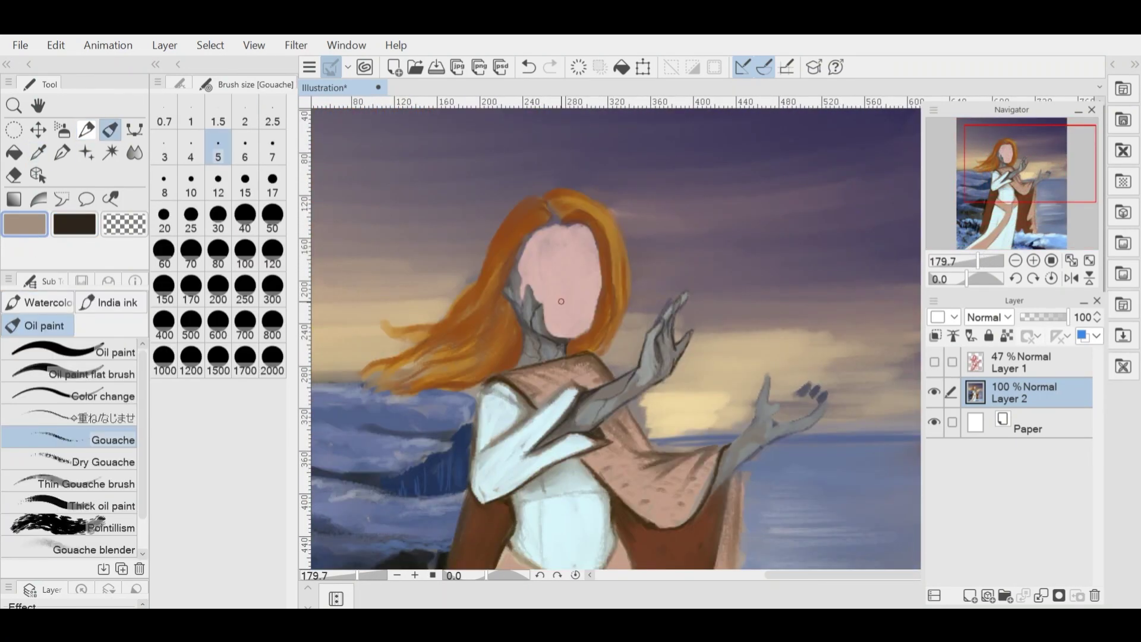
scroll(561, 288, up, 2)
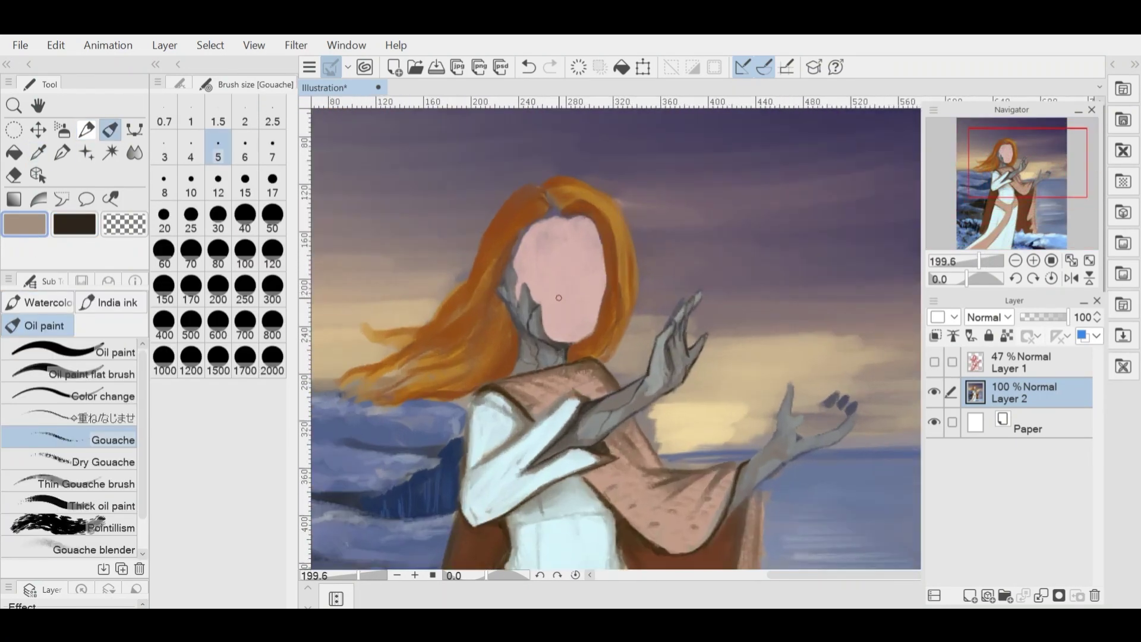
click(40, 153)
click(517, 294)
scroll(517, 292, up, 3)
click(135, 153)
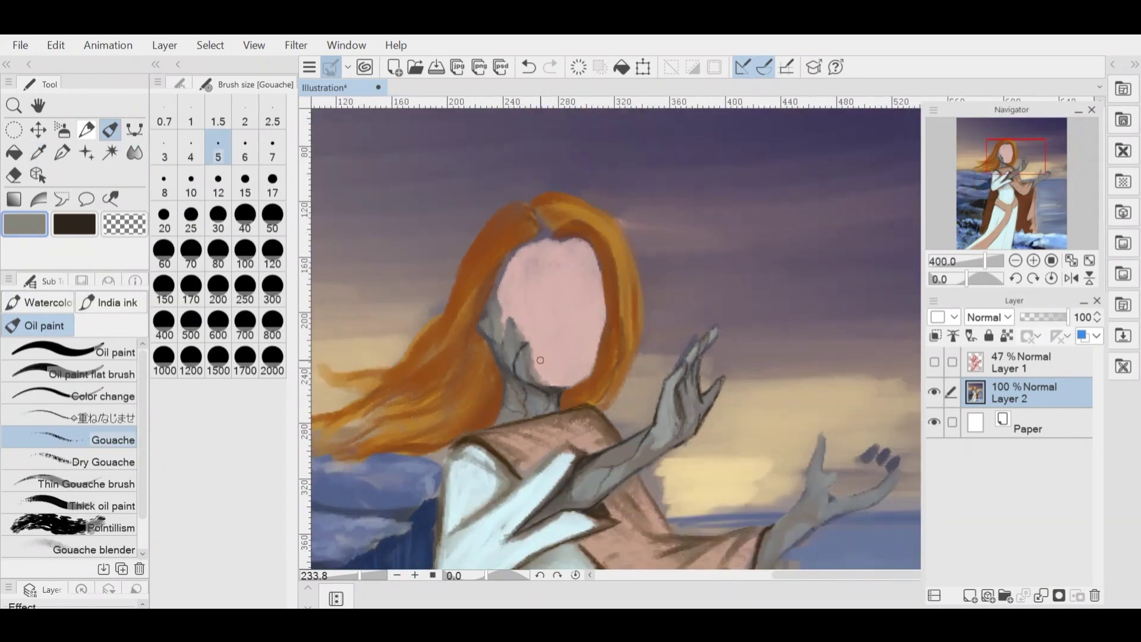
scroll(540, 360, up, 2)
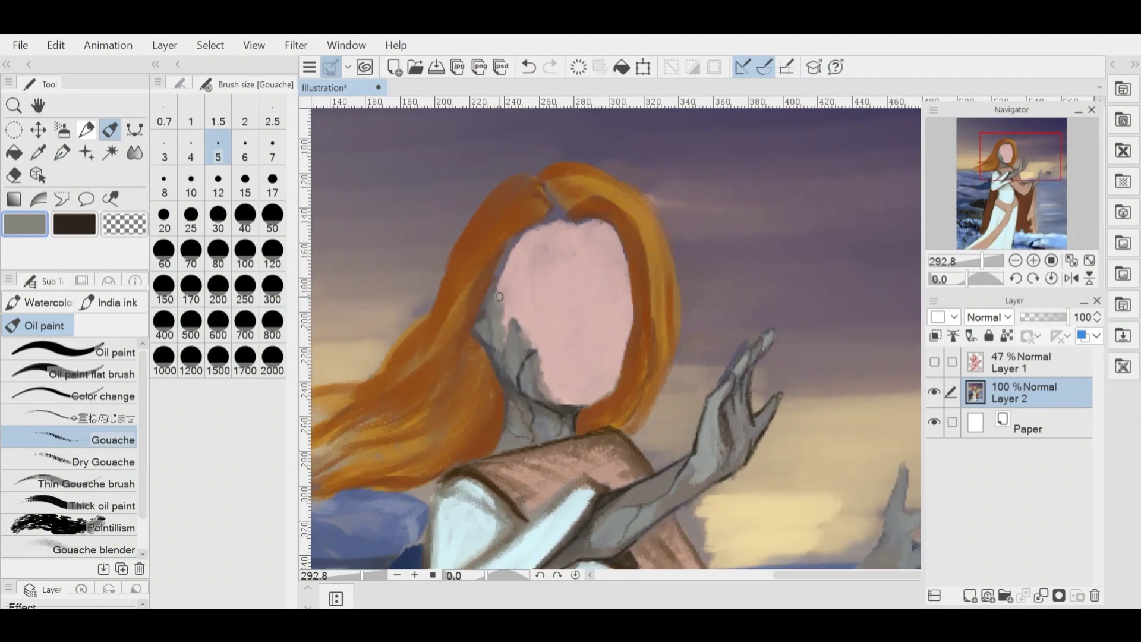
scroll(655, 459, down, 1)
scroll(602, 498, down, 4)
scroll(736, 421, up, 5)
scroll(767, 386, down, 7)
- Show the sketch layer, sample its red-brown and block in shadows at the eye sockets, nose and cheek edges at size 5
click(934, 362)
scroll(522, 285, up, 5)
scroll(653, 279, up, 1)
alt+click(666, 381)
scroll(671, 285, up, 6)
key(bracketright)
key(bracketright)
key(bracketleft)
key(bracketleft)
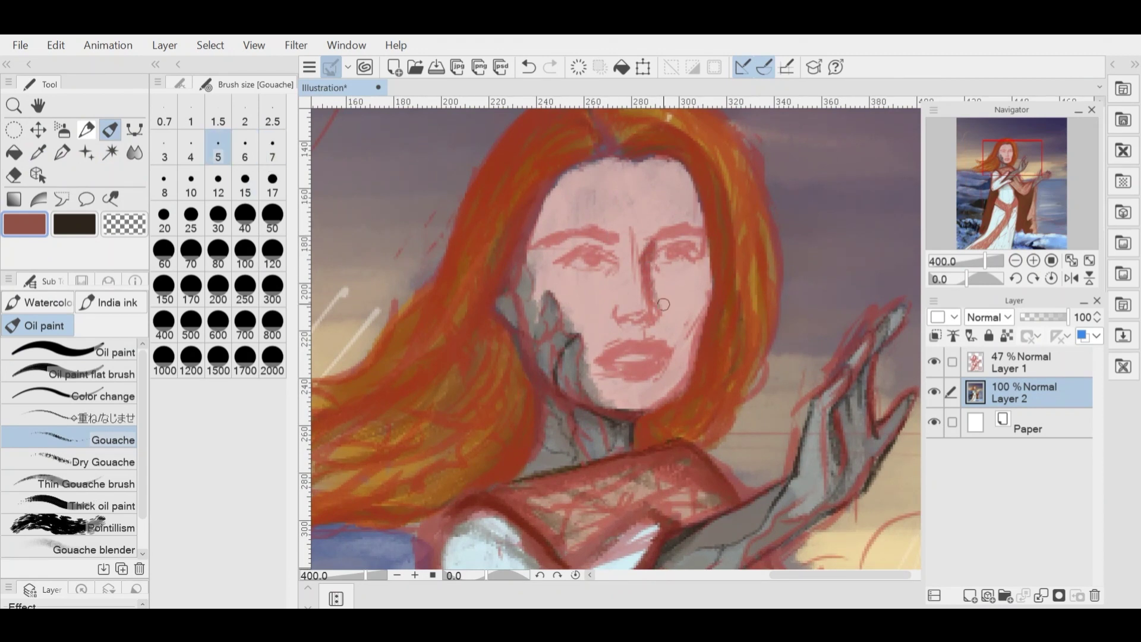
drag(666, 275, 679, 273)
drag(612, 271, 539, 312)
mouse_move(544, 289)
mouse_down()
mouse_move(551, 245)
mouse_move(532, 264)
mouse_up()
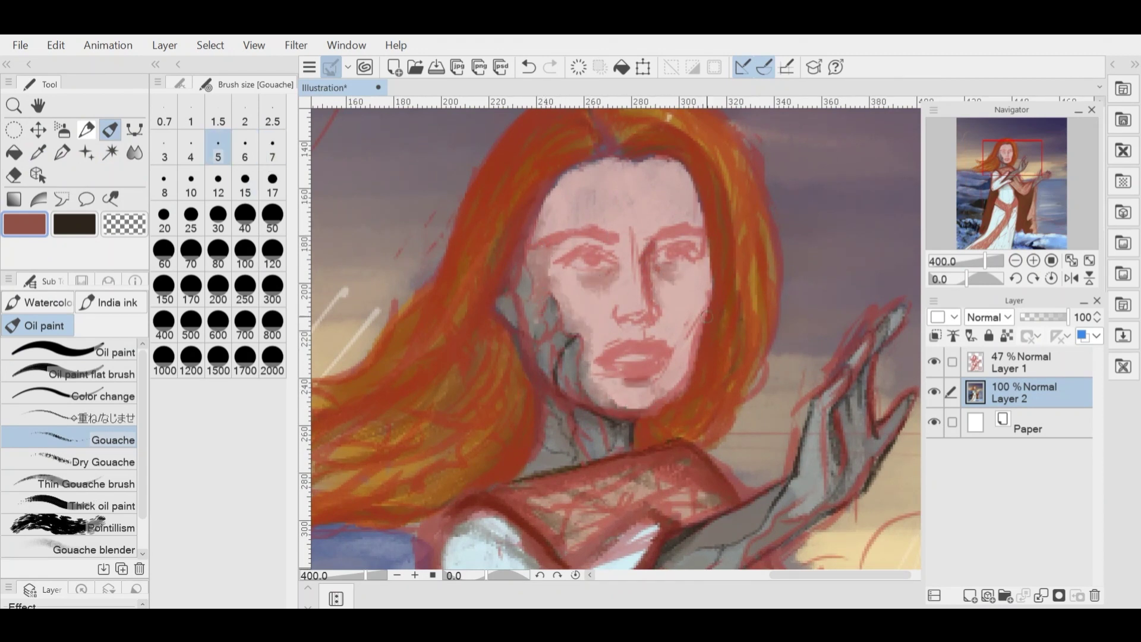
drag(691, 330, 672, 389)
- Reduce the Gouache brush to size 2.5 and paint red-brown shadows under the nose and below the lips
scroll(667, 388, down, 4)
scroll(659, 336, up, 5)
key(bracketleft)
key(bracketleft)
key(bracketleft)
drag(623, 348, 634, 351)
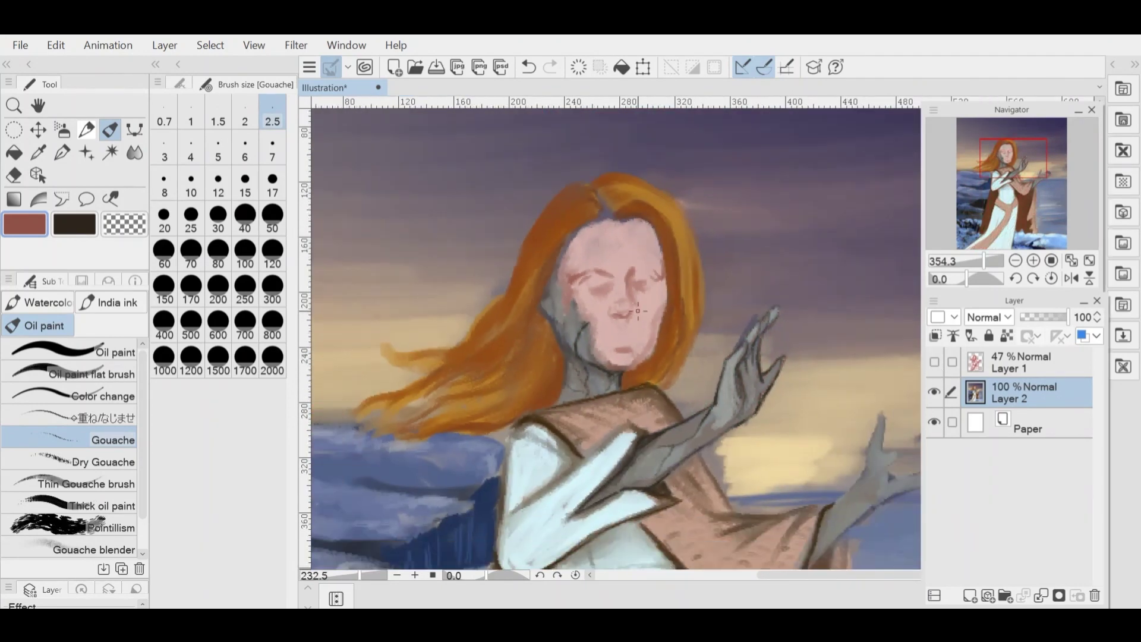
scroll(553, 305, up, 2)
scroll(601, 324, down, 3)
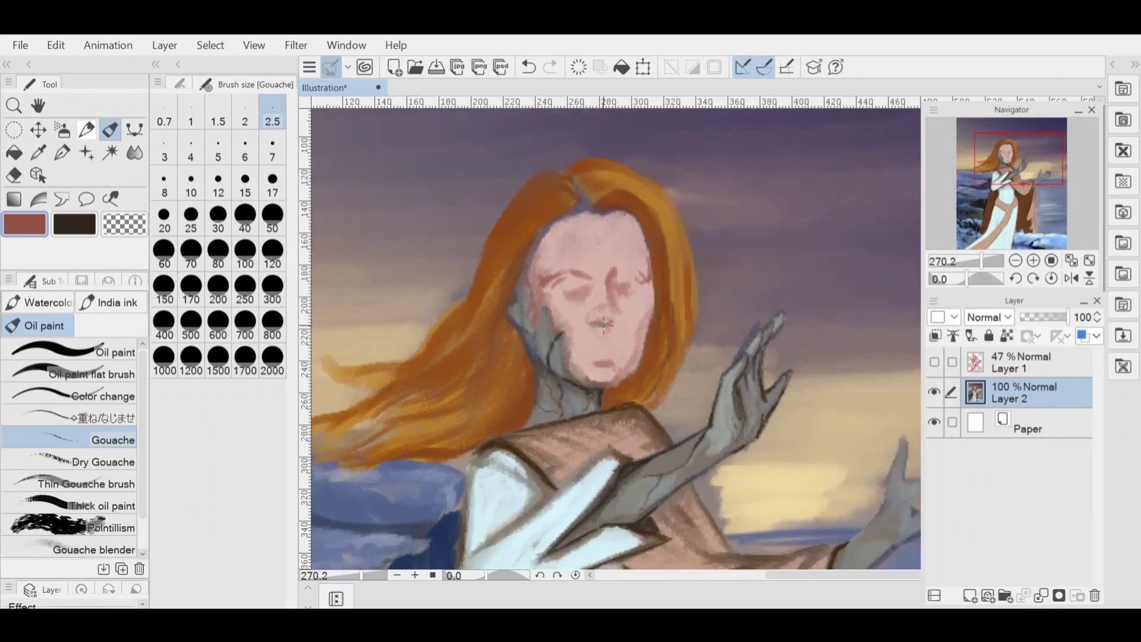
scroll(602, 324, up, 3)
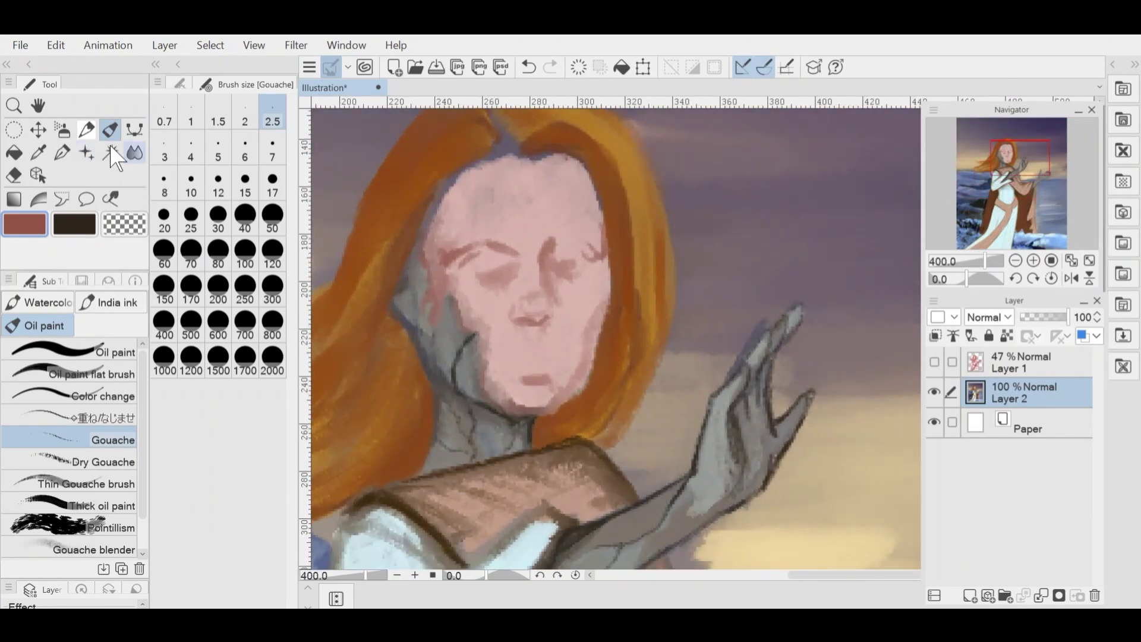
scroll(600, 325, up, 1)
scroll(602, 250, down, 1)
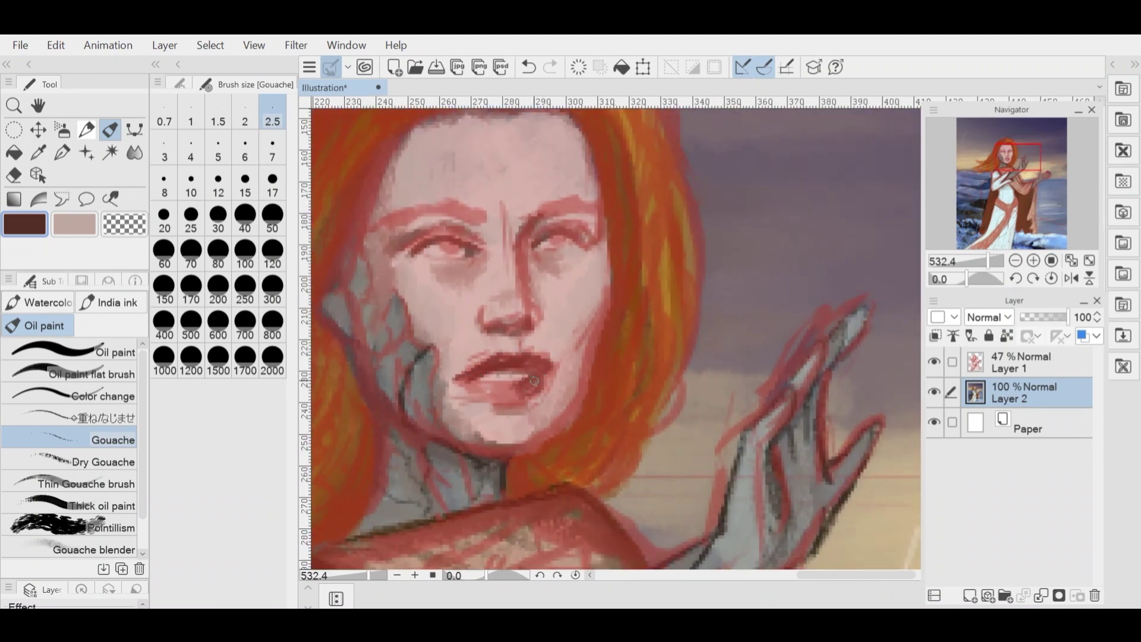
- Refine the dark red-brown lips and eyelid lines, toggling the sketch layer to compare them with the drawn features
scroll(498, 394, down, 3)
click(934, 362)
scroll(555, 377, up, 2)
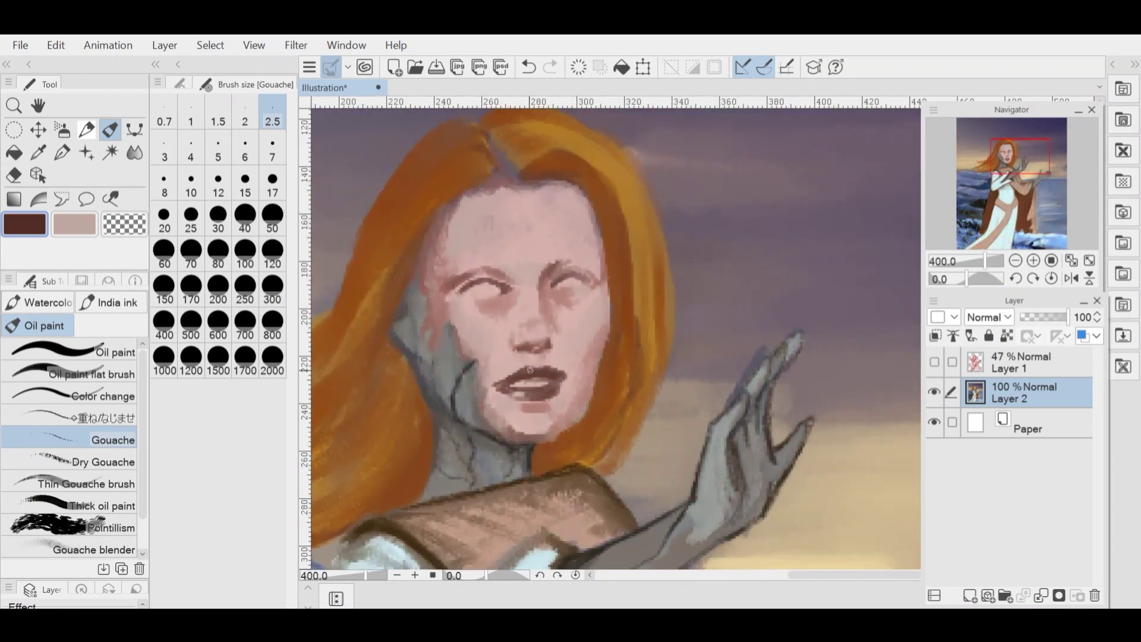
scroll(552, 304, down, 2)
scroll(517, 308, up, 2)
click(934, 362)
scroll(553, 302, up, 2)
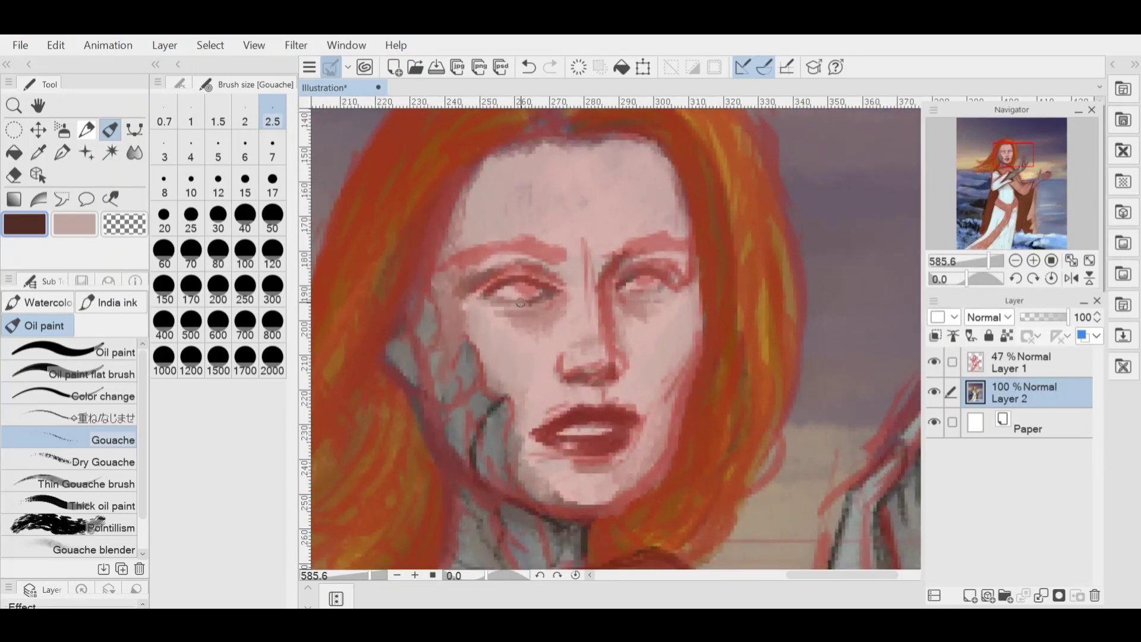
scroll(624, 293, down, 2)
click(934, 361)
scroll(569, 243, down, 2)
- Define the eye shapes over the sketch, hide it, and sample a bright blue to paint the irises
scroll(600, 268, up, 4)
click(936, 361)
mouse_move(414, 340)
mouse_down()
mouse_move(448, 337)
mouse_move(408, 343)
mouse_up()
mouse_move(543, 332)
mouse_down()
mouse_move(570, 327)
mouse_move(538, 336)
mouse_move(556, 324)
mouse_move(579, 335)
mouse_up()
click(934, 362)
scroll(623, 261, down, 10)
alt+click(636, 481)
scroll(580, 257, up, 10)
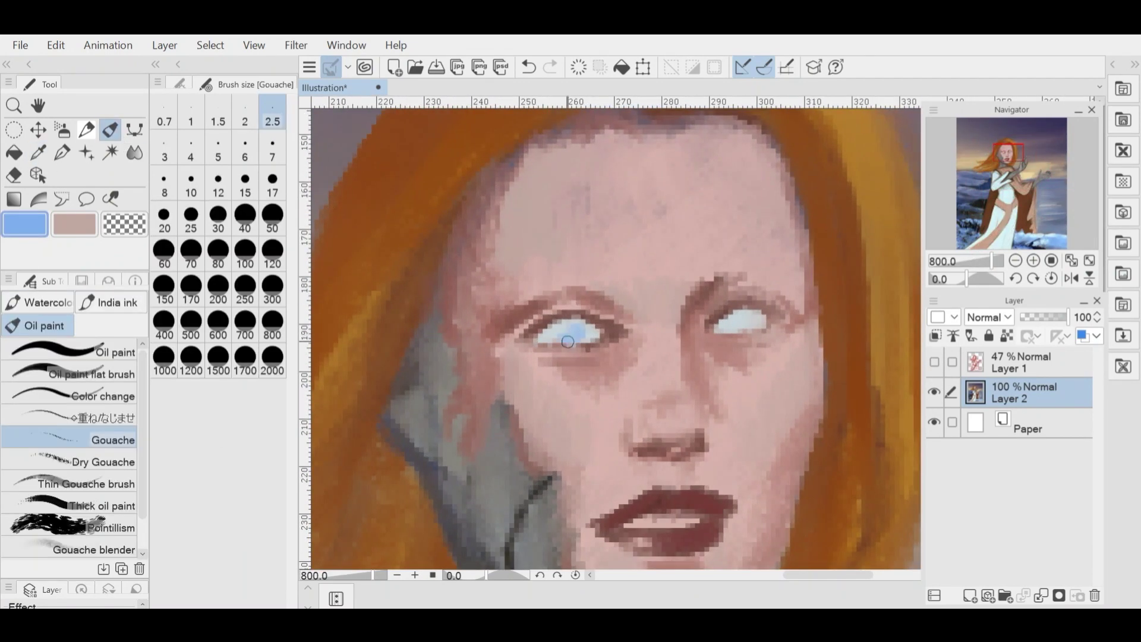
- Sample a muted purple from the sky and shade the irises and eyelids with the wood pen at size 2.5
scroll(633, 363, down, 9)
alt+click(737, 202)
scroll(656, 353, up, 10)
click(85, 132)
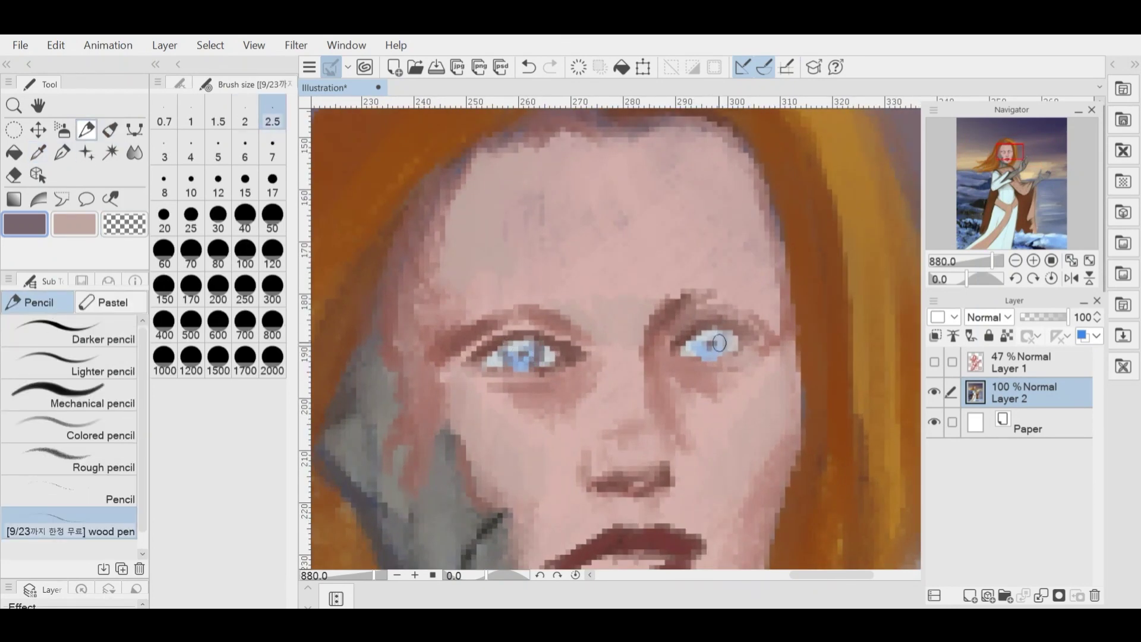
scroll(715, 370, down, 5)
scroll(618, 295, up, 4)
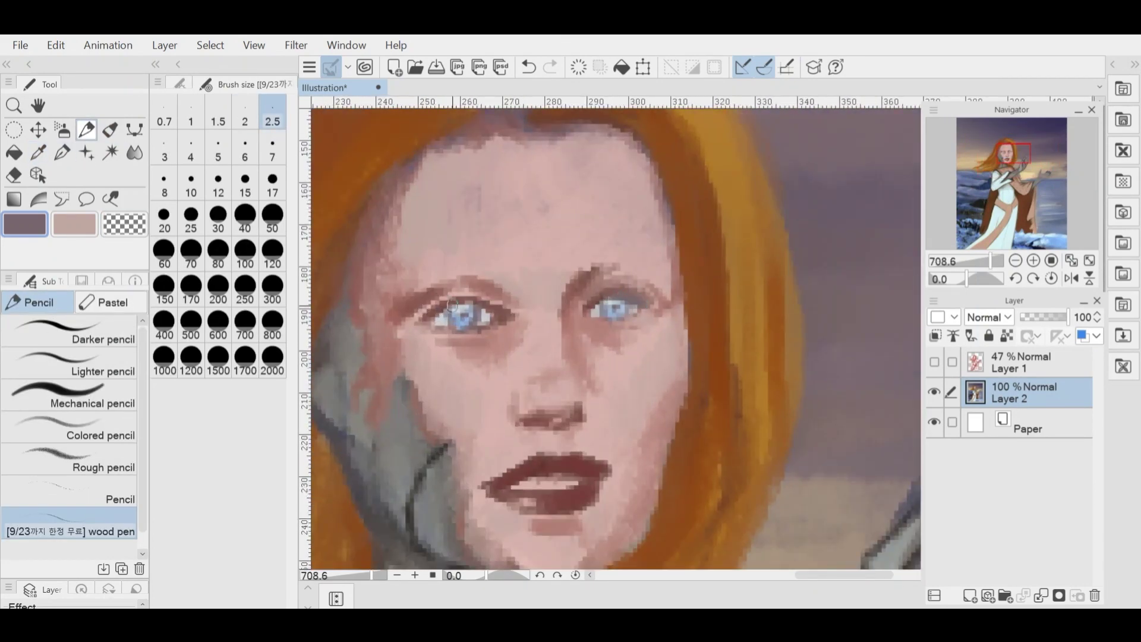
scroll(469, 304, down, 3)
scroll(523, 302, up, 2)
scroll(565, 298, down, 3)
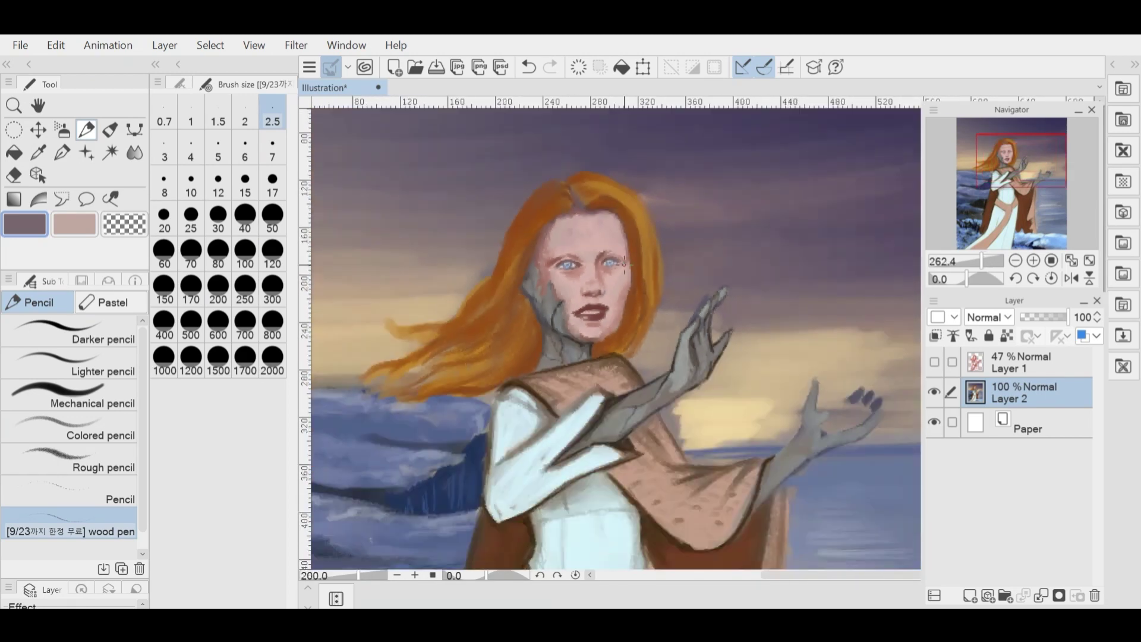
scroll(599, 295, up, 2)
scroll(559, 261, up, 1)
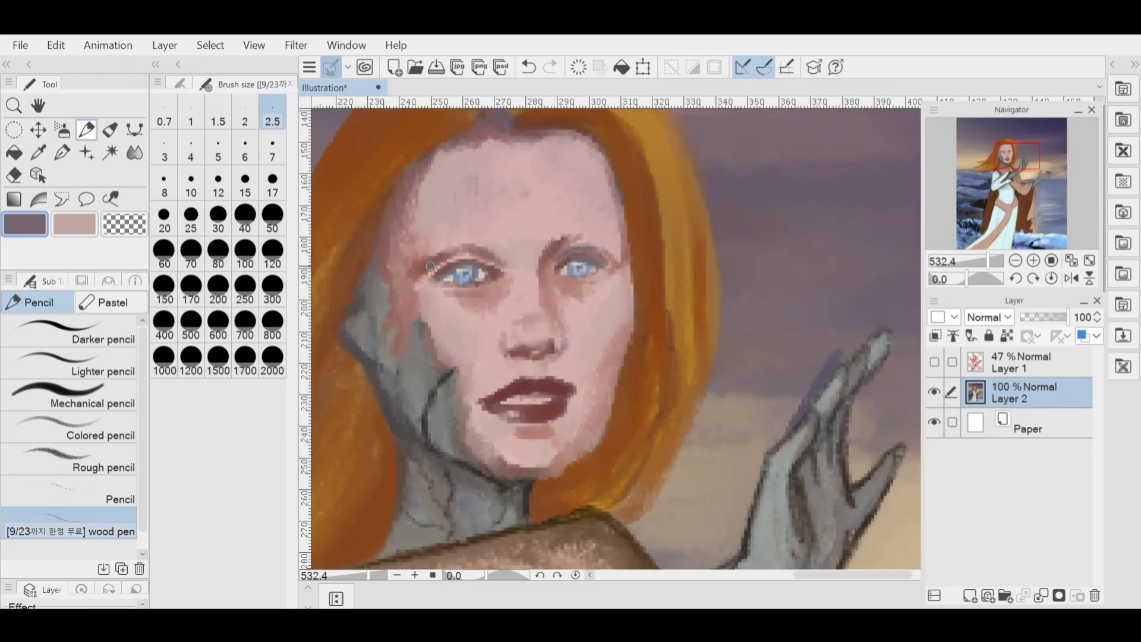
- Sample the near-black line below the jaw and darken the eye contours with the wood pen
click(42, 155)
click(496, 477)
click(89, 137)
scroll(480, 270, up, 2)
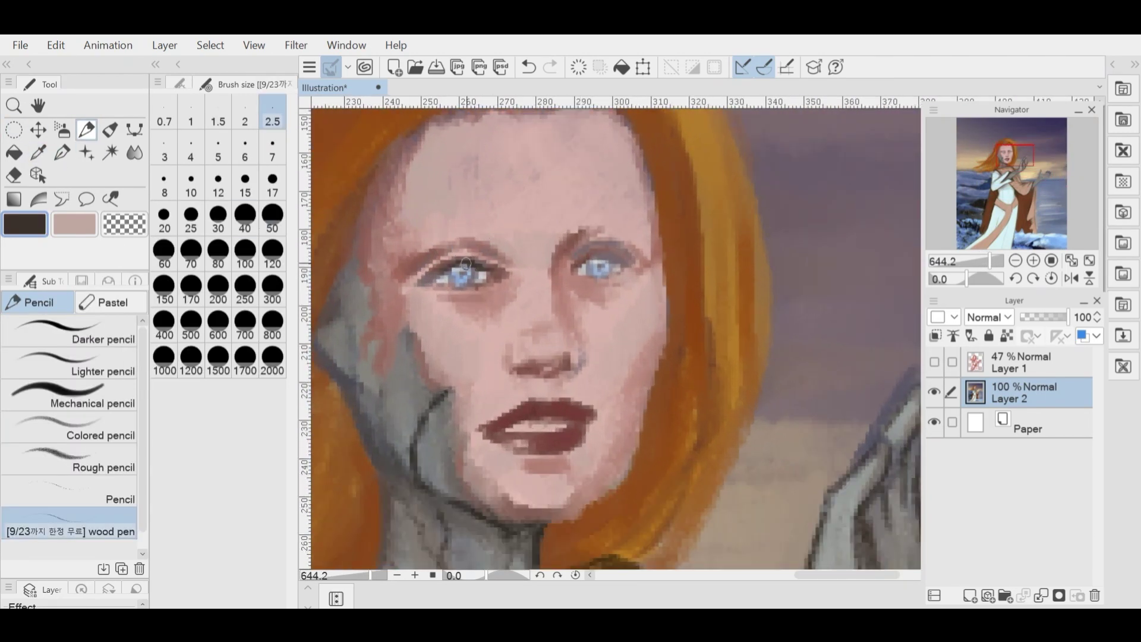
scroll(440, 276, down, 3)
key(i)
scroll(528, 277, up, 2)
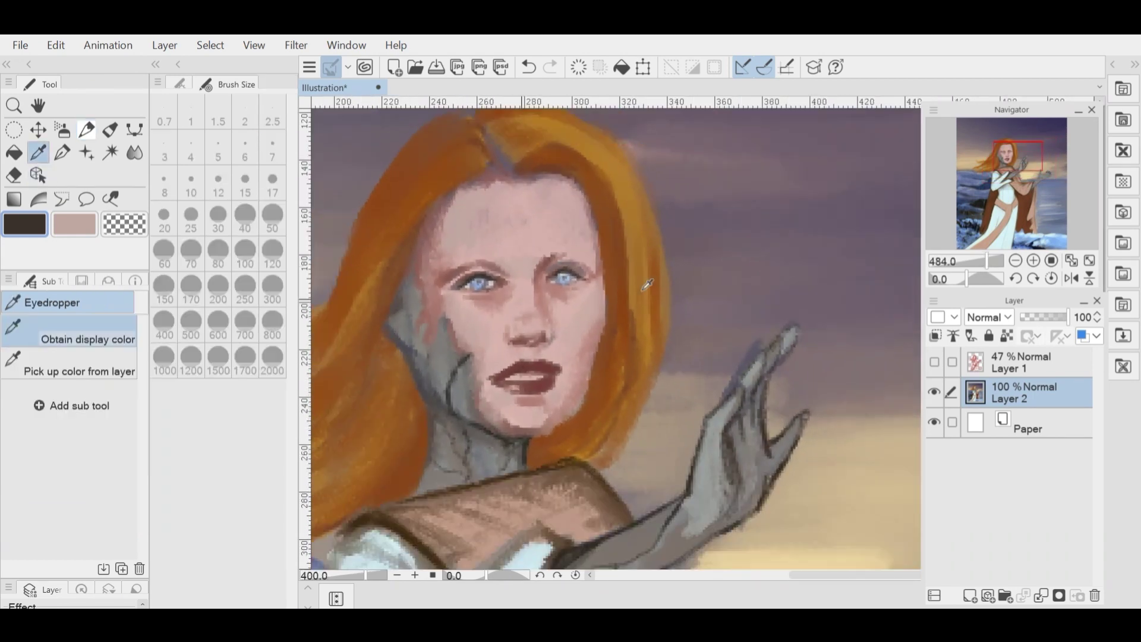
- Compare against the sketch layer and paint dark brown eyebrows with the wood pen at size 2.5, switching to Gouache to finish
scroll(528, 278, up, 3)
key(p)
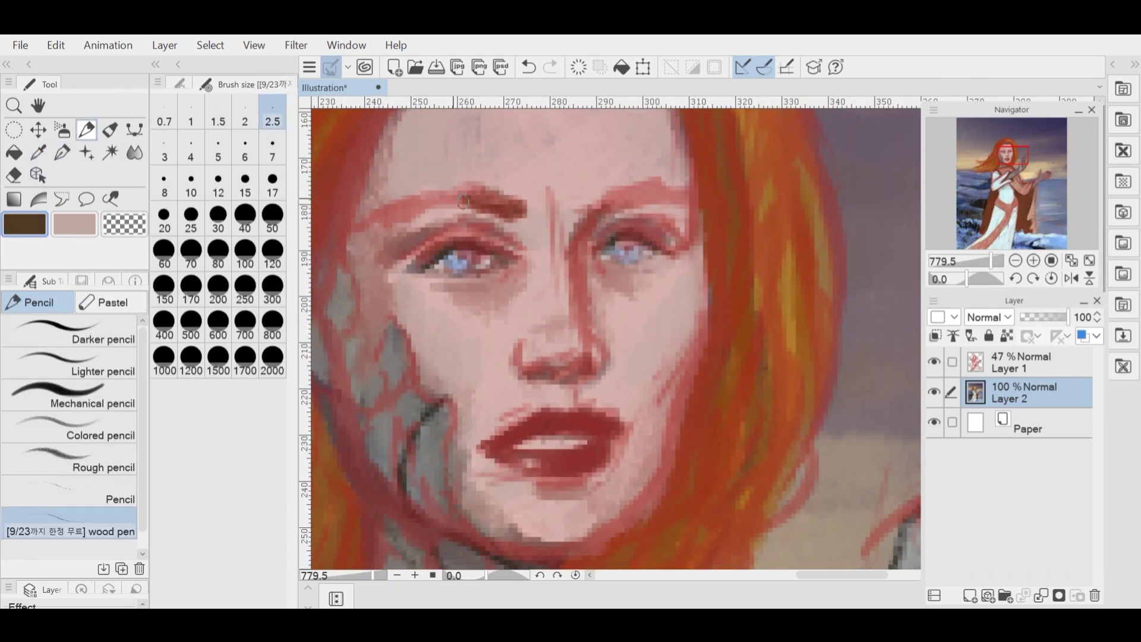
scroll(669, 193, down, 5)
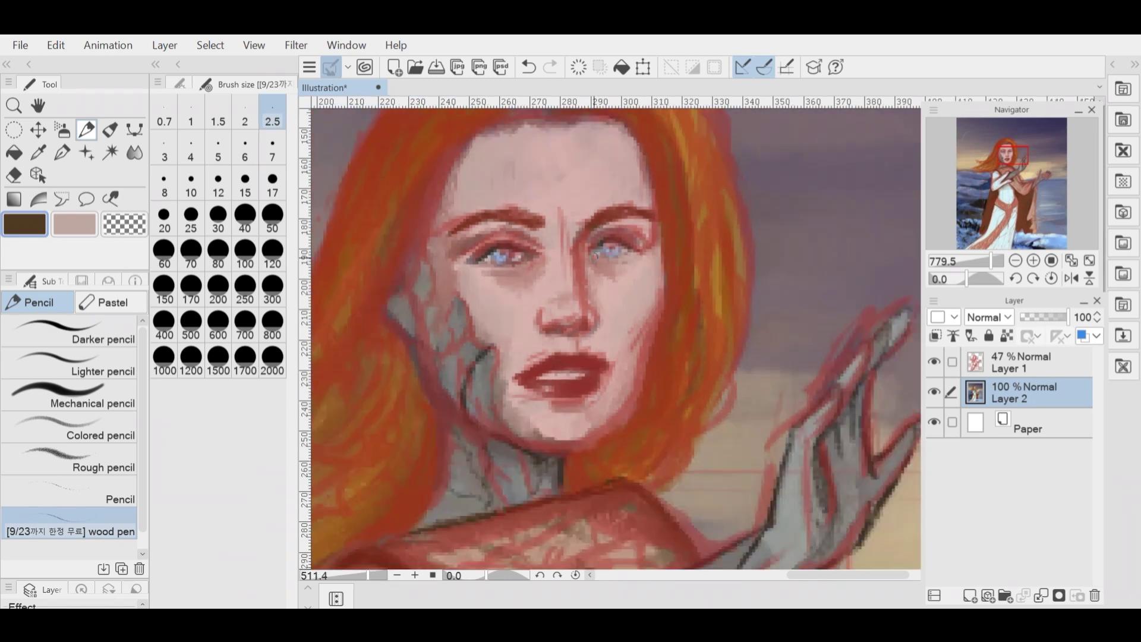
key(i)
scroll(599, 204, up, 2)
click(111, 130)
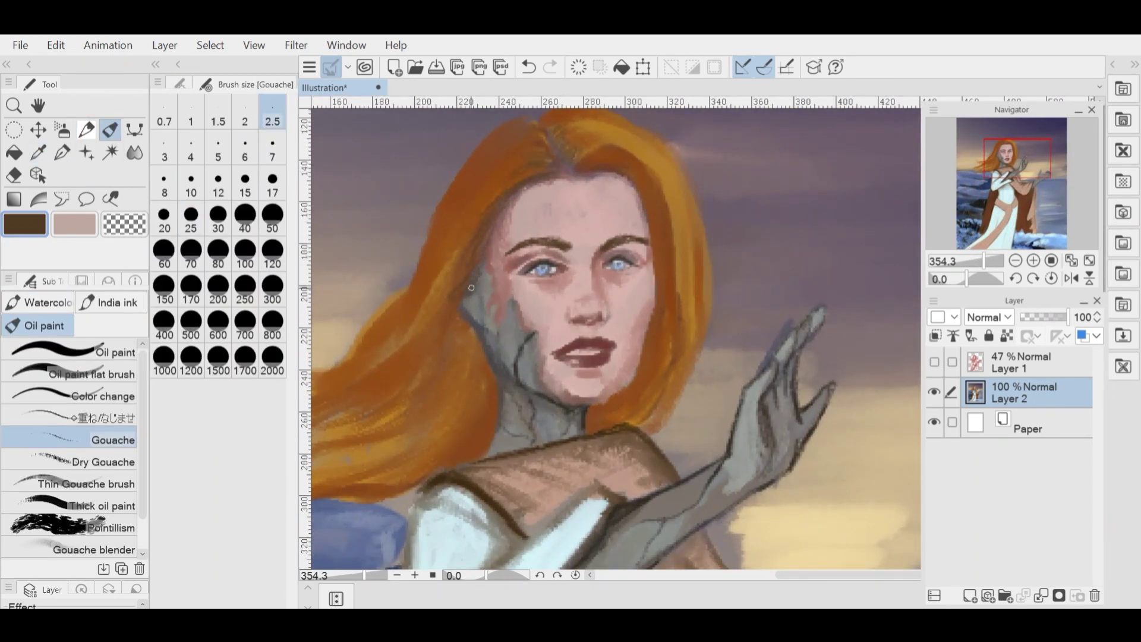
scroll(480, 363, down, 3)
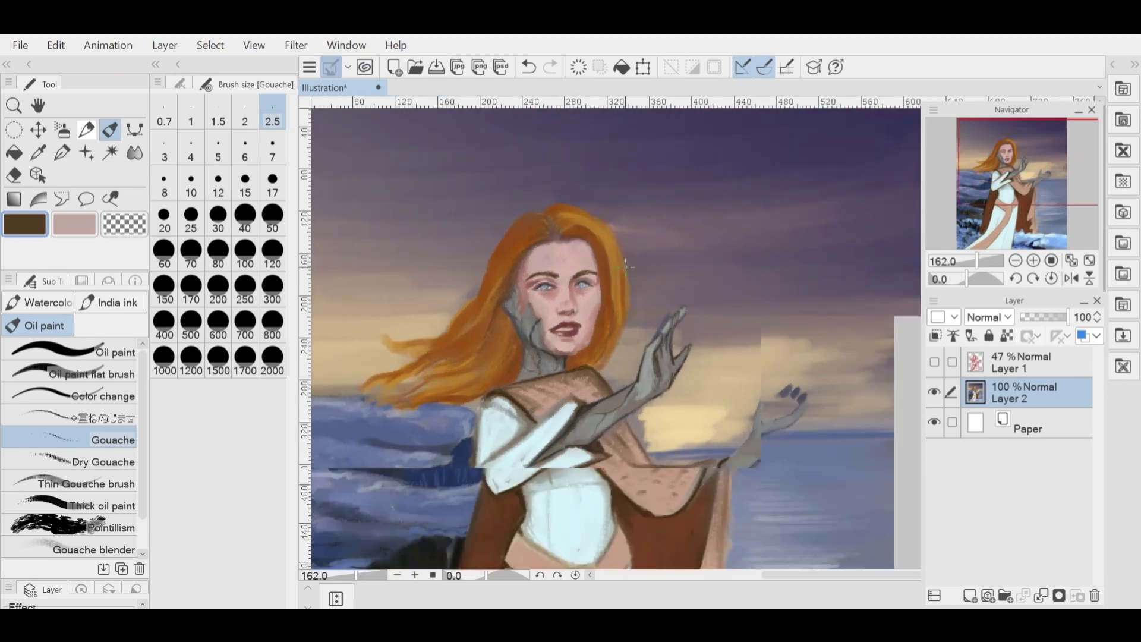
scroll(559, 275, up, 2)
scroll(552, 267, up, 3)
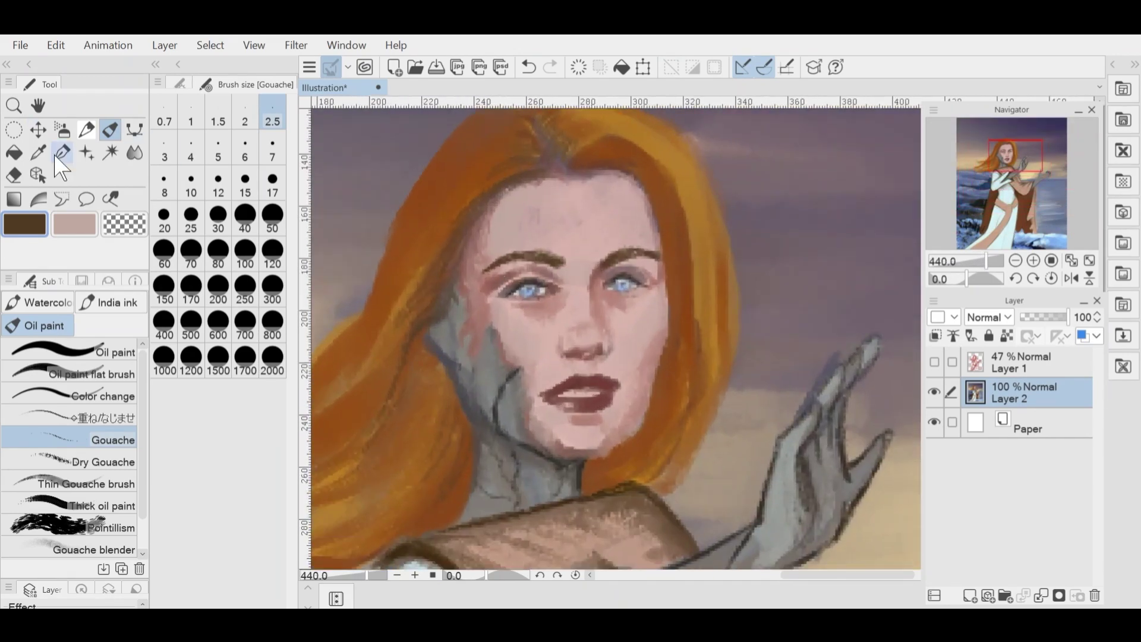
- Sample an orange-brown from the hair and set up the つけペン pen at size 7 for painting strands
click(38, 153)
scroll(579, 219, down, 3)
scroll(630, 297, up, 2)
scroll(636, 298, down, 4)
scroll(623, 256, up, 6)
click(505, 217)
click(63, 153)
scroll(416, 475, down, 2)
click(425, 520)
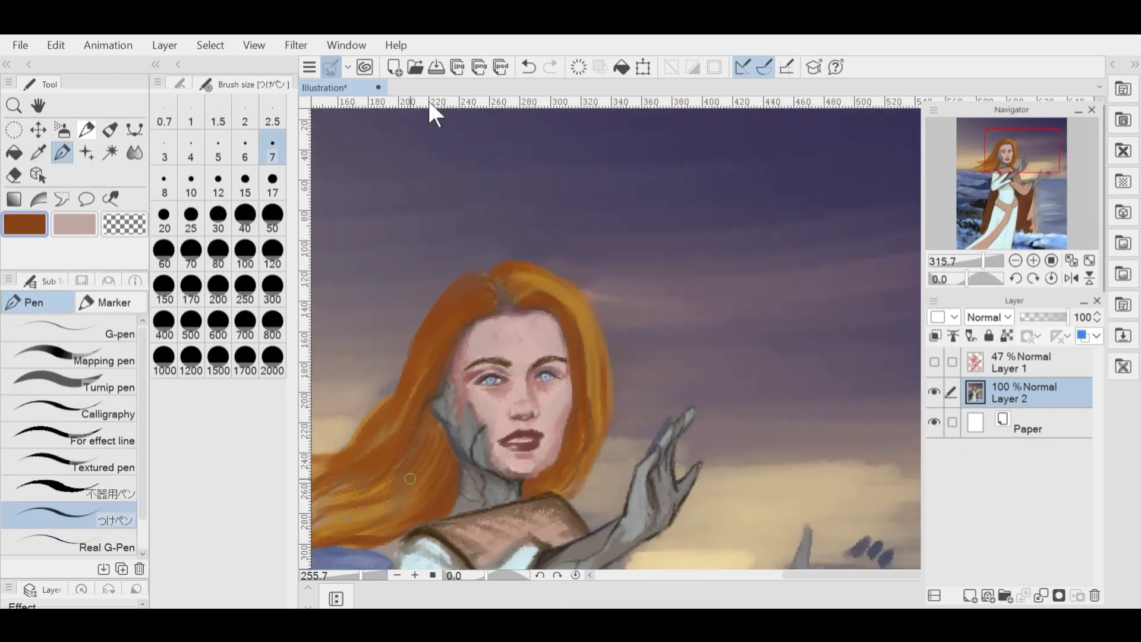
- Paint darker brown strands from the hair parting down past the grey side of the face
click(64, 155)
scroll(463, 312, up, 2)
mouse_move(506, 309)
mouse_down()
mouse_move(471, 288)
mouse_move(432, 374)
mouse_up()
drag(437, 381, 395, 443)
scroll(487, 262, down, 3)
scroll(446, 386, up, 2)
click(110, 130)
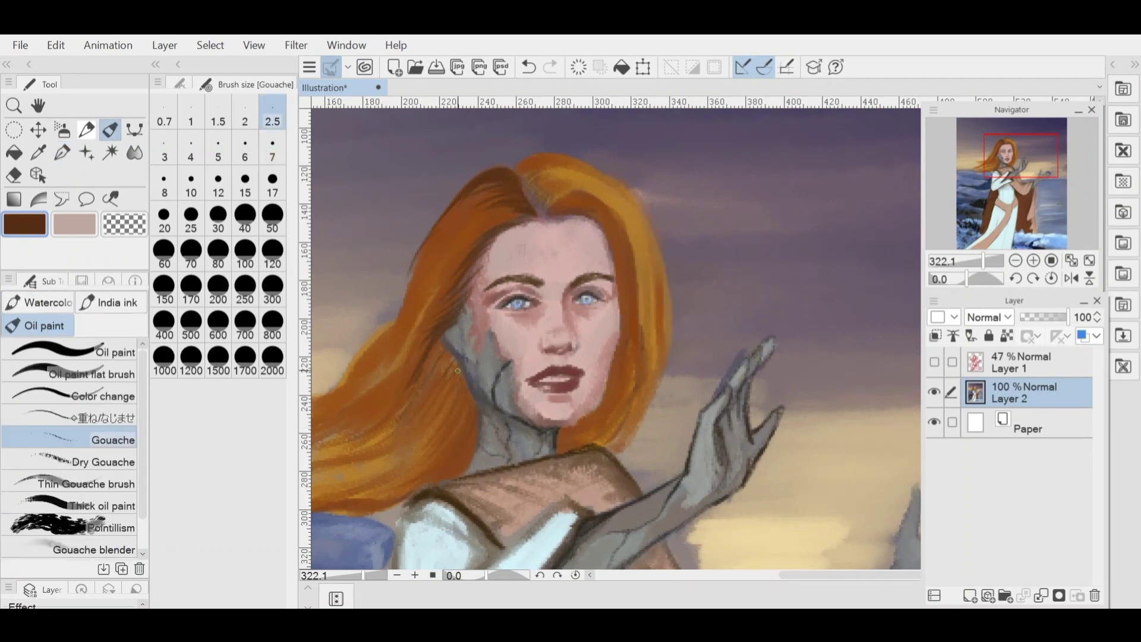
- Add dark brown strands with the つけペン pen at size 7 through the flowing hair and at the crown
scroll(672, 235, down, 5)
click(62, 153)
scroll(516, 351, up, 2)
mouse_move(553, 360)
mouse_down()
mouse_move(533, 395)
mouse_move(474, 428)
mouse_up()
scroll(475, 404, down, 1)
scroll(642, 172, up, 4)
drag(558, 252, 564, 224)
scroll(565, 224, down, 5)
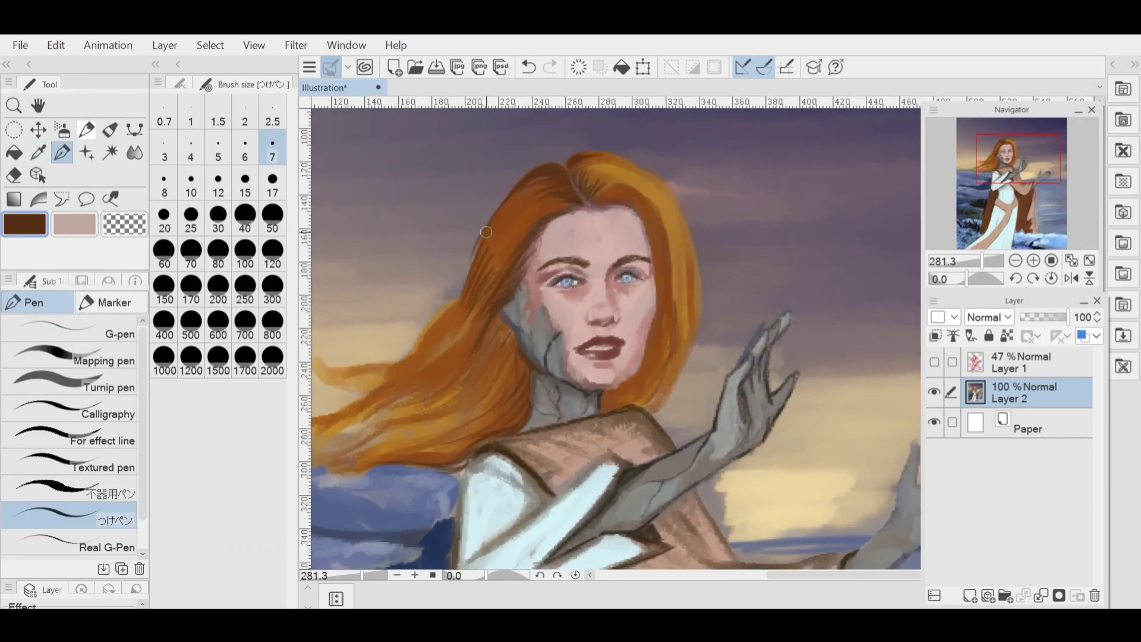
- Extend the dark brown strands through the hair around the face and toward the windblown ends
scroll(595, 217, up, 2)
scroll(615, 264, up, 1)
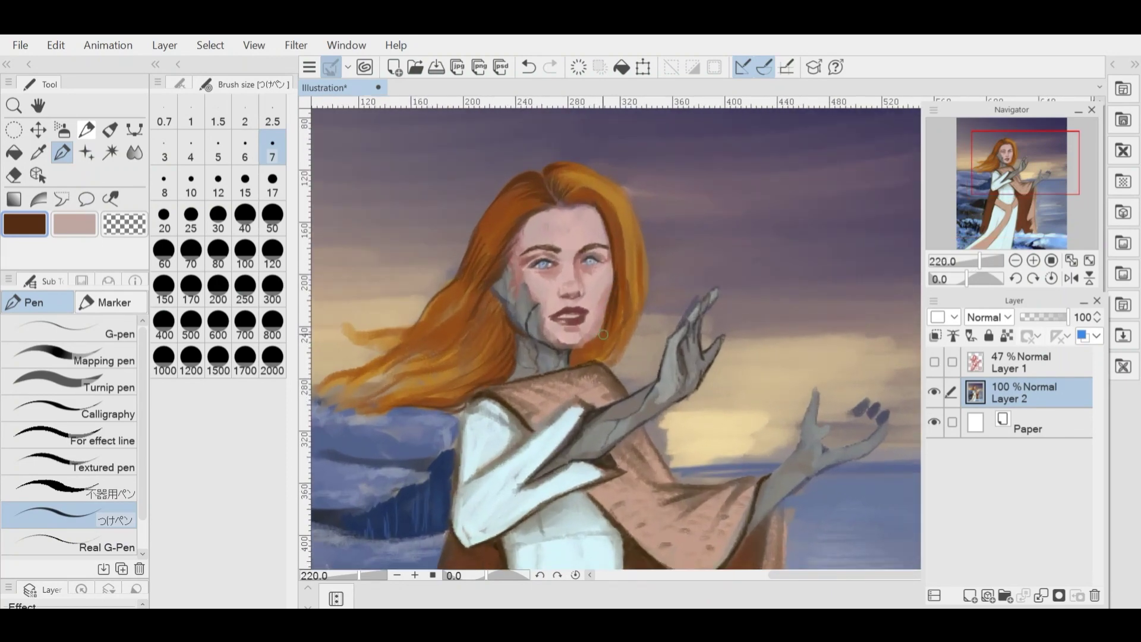
scroll(581, 346, up, 2)
scroll(572, 370, down, 4)
scroll(588, 279, up, 8)
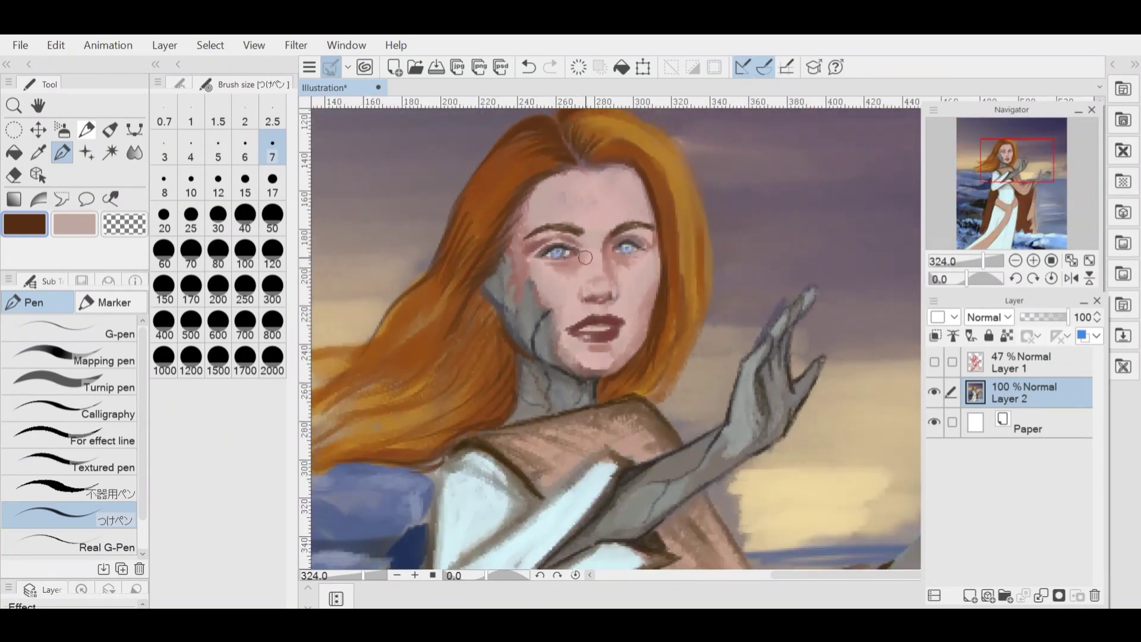
scroll(591, 268, down, 4)
scroll(535, 268, up, 2)
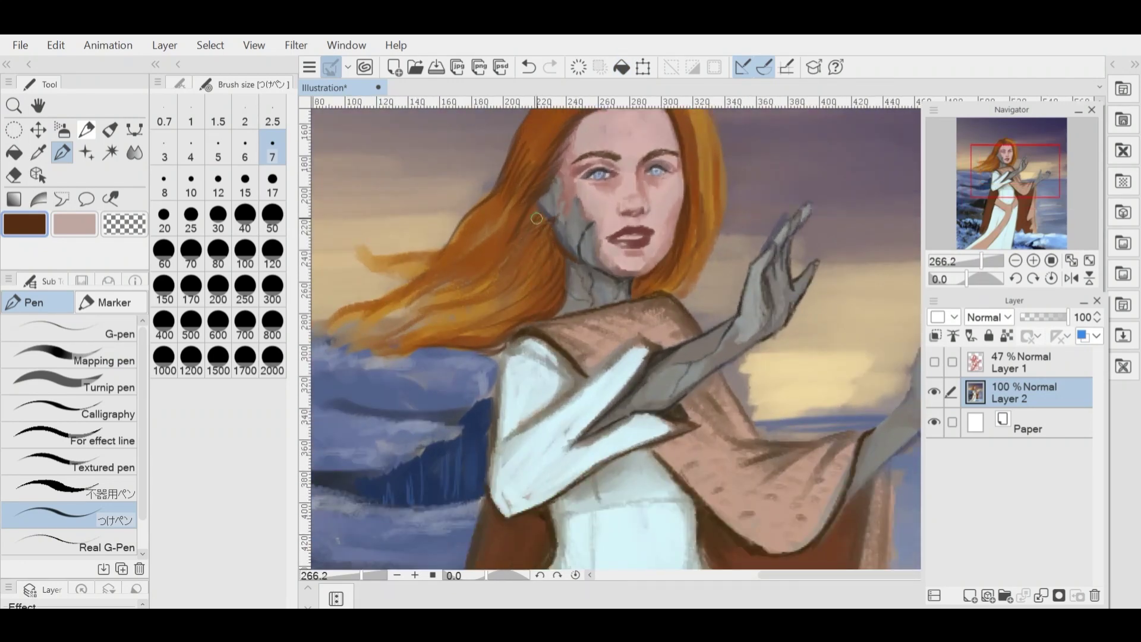
- Sample the pale blue-white of the dress and brighten the teeth with Gouache at size 2.5
click(38, 154)
click(597, 389)
scroll(684, 176, up, 4)
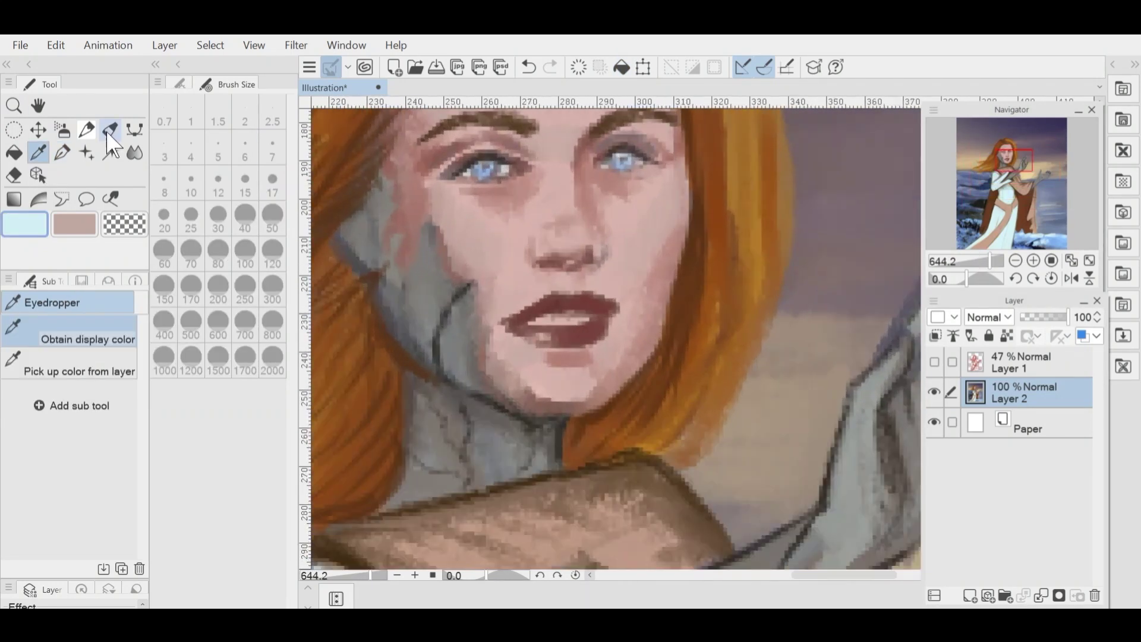
click(110, 129)
scroll(628, 302, down, 4)
scroll(621, 315, up, 4)
drag(530, 304, 589, 300)
- Sample the dark red of the lips and refine the lip edges around the teeth with Gouache
click(38, 152)
alt+click(563, 318)
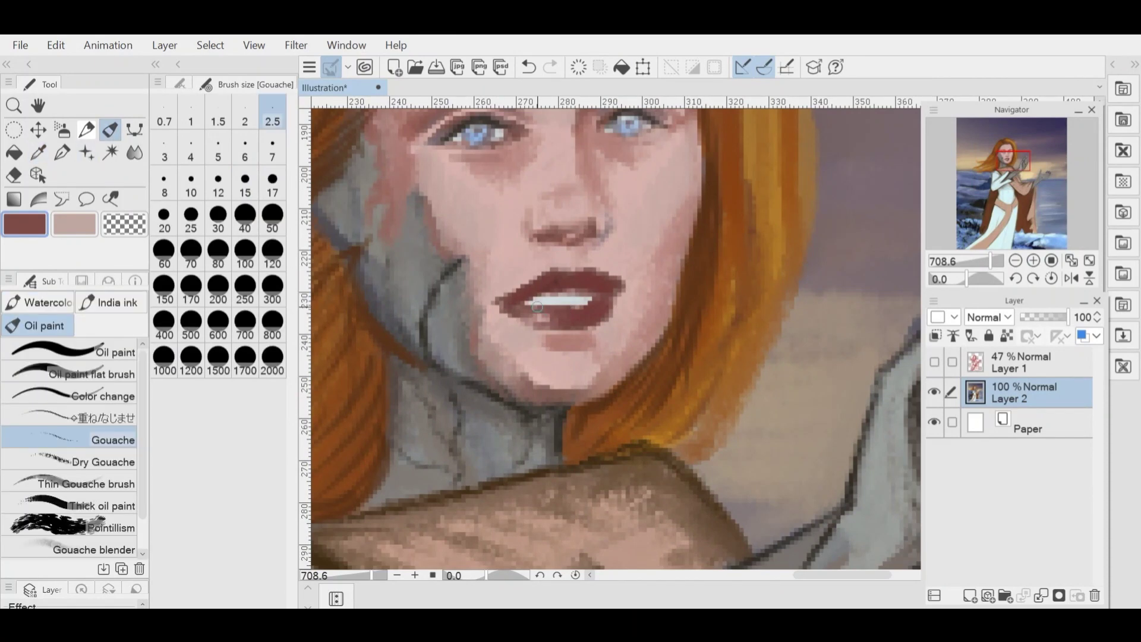
scroll(628, 284, down, 4)
scroll(612, 240, up, 2)
scroll(561, 374, up, 1)
- Sample a near-black and draw fine cracks on the grey jaw and raised forearm with Gouache at size 2.5
alt+click(561, 374)
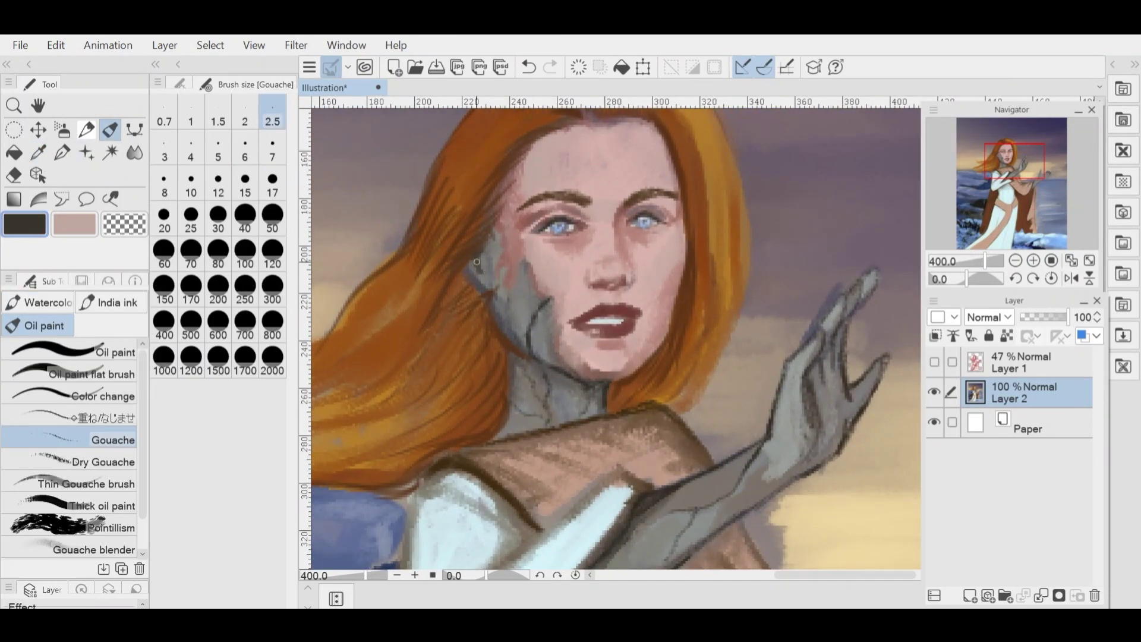
scroll(529, 327, down, 1)
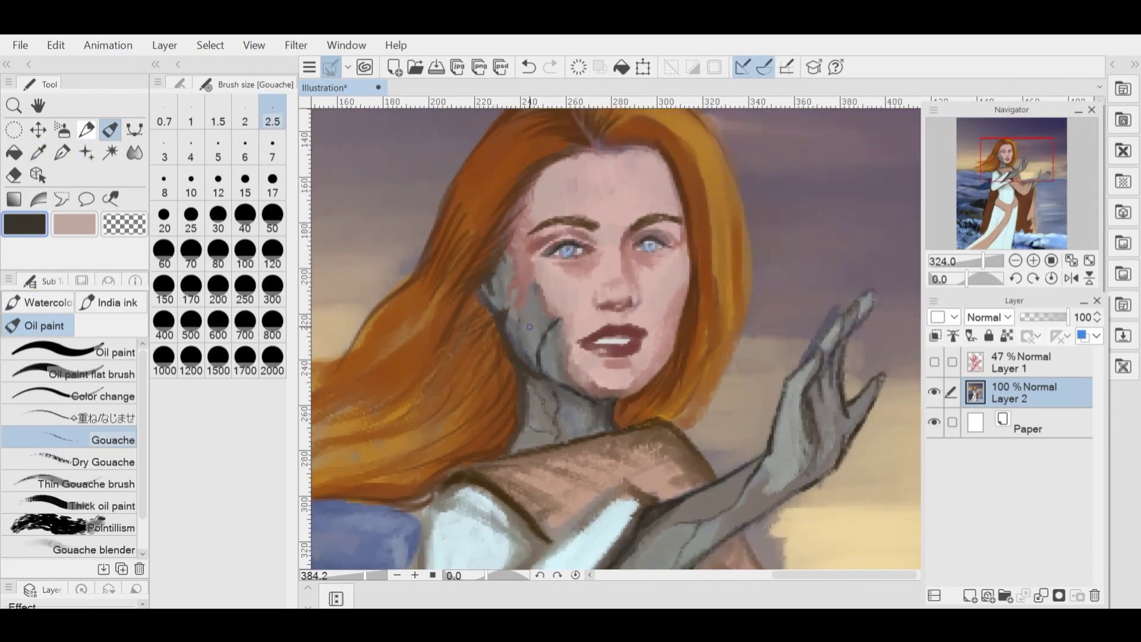
scroll(579, 290, down, 6)
scroll(612, 330, up, 4)
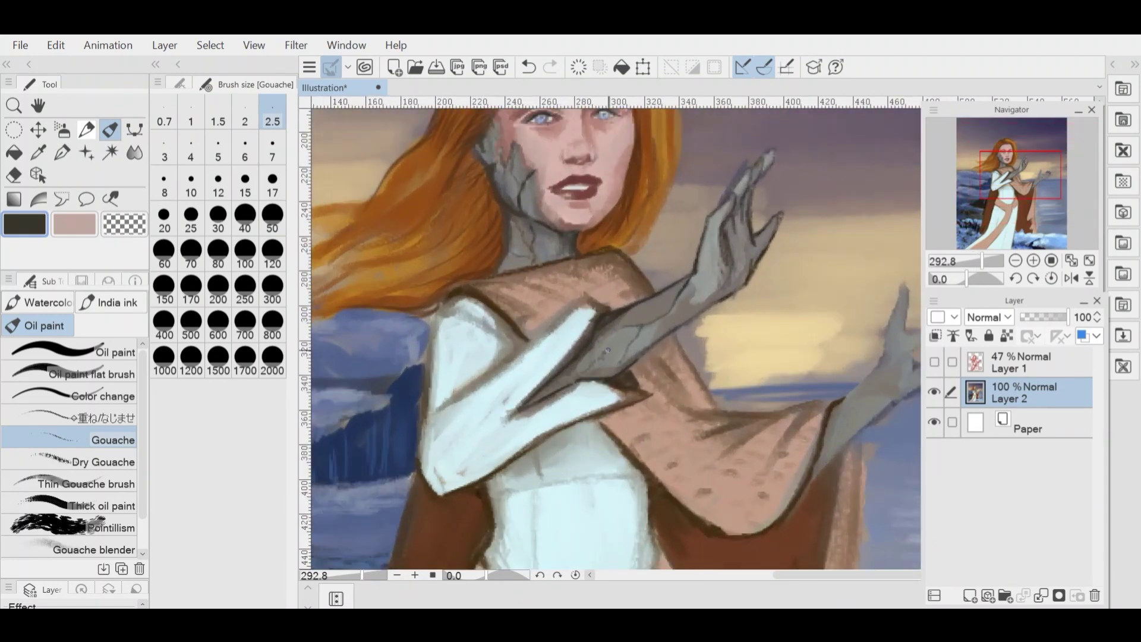
scroll(637, 308, down, 4)
scroll(720, 225, up, 4)
- Sample a muted purple-grey and touch up the edges of the raised fingers against the sky
alt+click(647, 291)
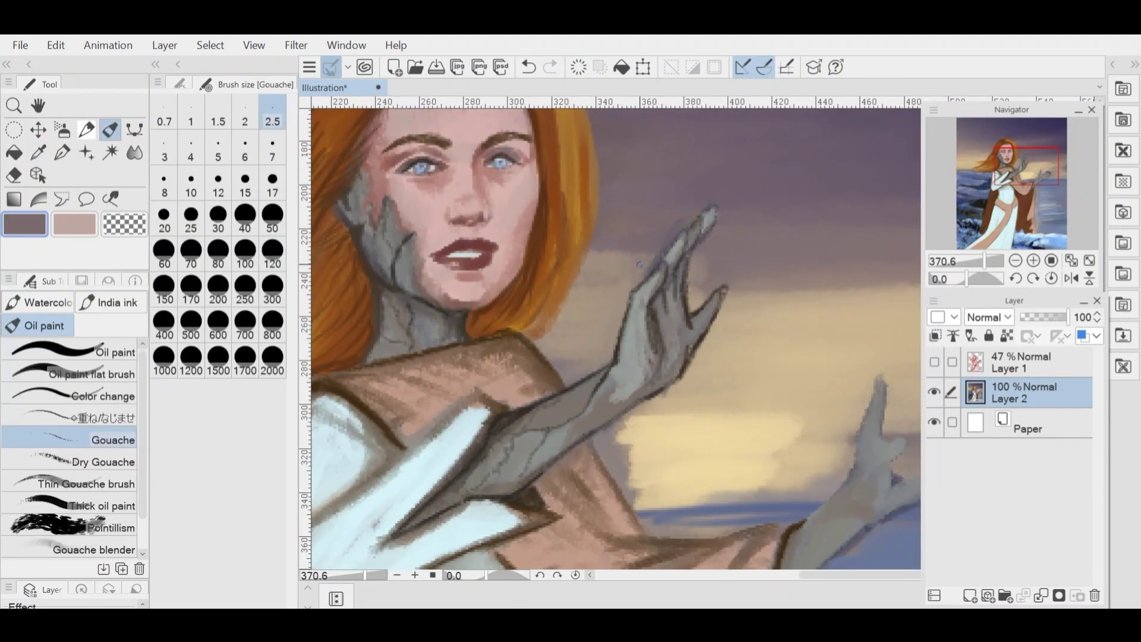
scroll(647, 294, down, 4)
scroll(581, 241, up, 2)
- Sample a light pink skin tone and paint highlights on the cheeks with Gouache
alt+click(577, 253)
scroll(573, 270, up, 3)
mouse_move(528, 261)
mouse_down()
mouse_move(575, 260)
mouse_move(536, 261)
mouse_up()
drag(615, 245, 599, 255)
scroll(606, 262, down, 3)
scroll(653, 297, up, 3)
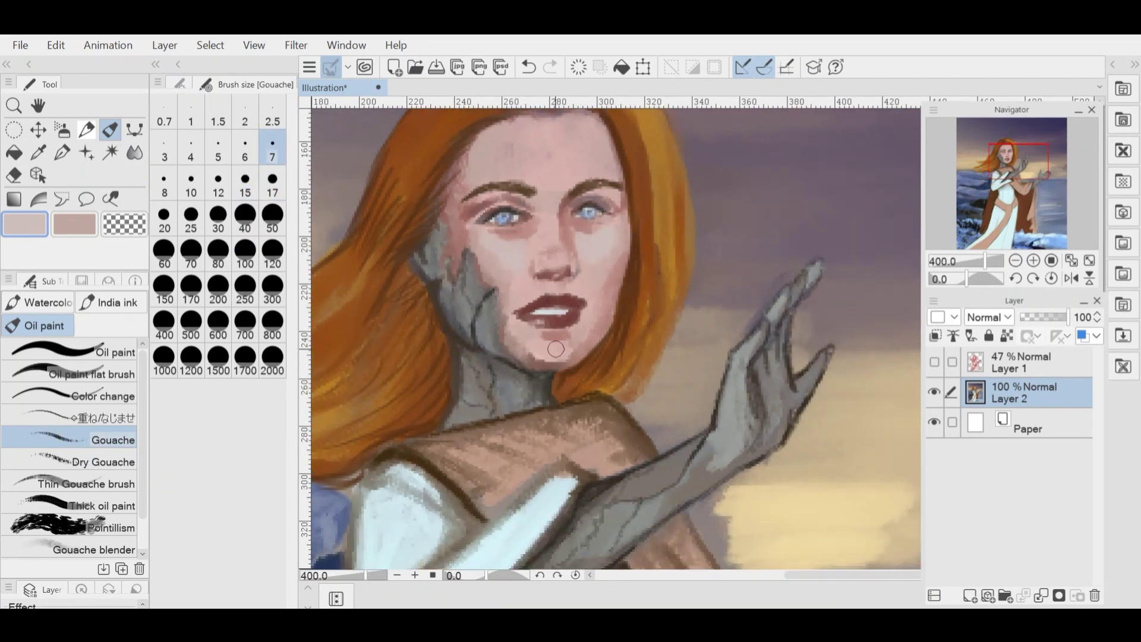
- Lighten the chin, forehead and nose with the light pink Gouache, reducing the brush size to 6
drag(568, 345, 545, 347)
scroll(558, 333, down, 3)
scroll(564, 237, up, 2)
drag(567, 170, 518, 192)
scroll(512, 189, down, 2)
key(bracketleft)
scroll(527, 219, up, 2)
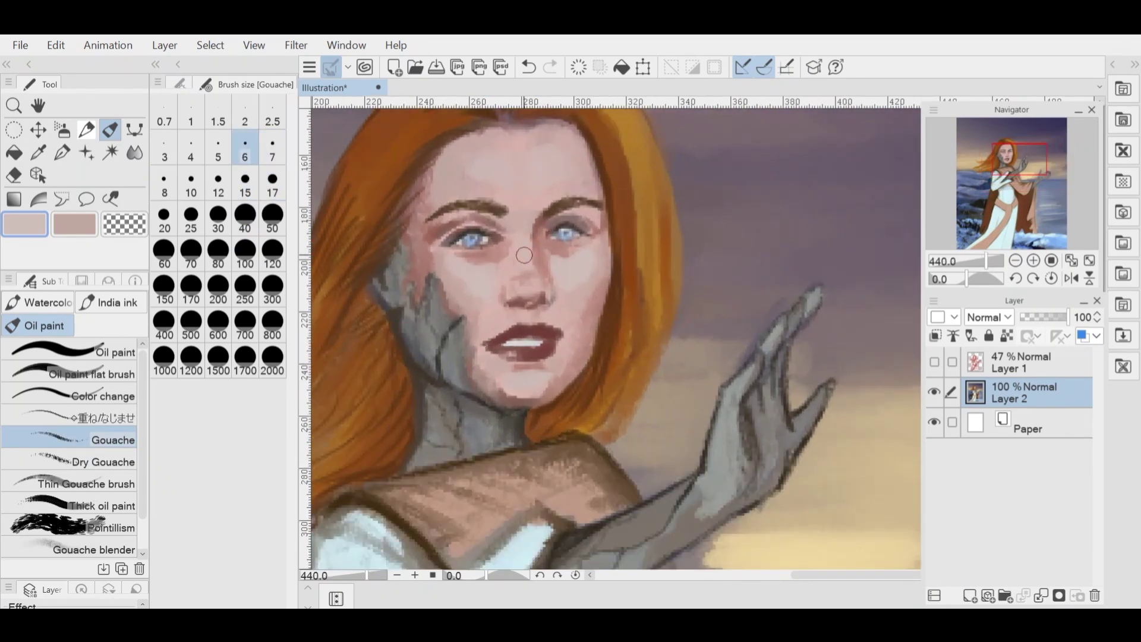
scroll(617, 230, down, 4)
scroll(611, 229, up, 5)
- Sample the grey of the cracked jaw and dot freckles across the cheeks and nose at size 2.5
click(30, 155)
scroll(528, 332, up, 2)
click(452, 363)
click(109, 130)
click(272, 118)
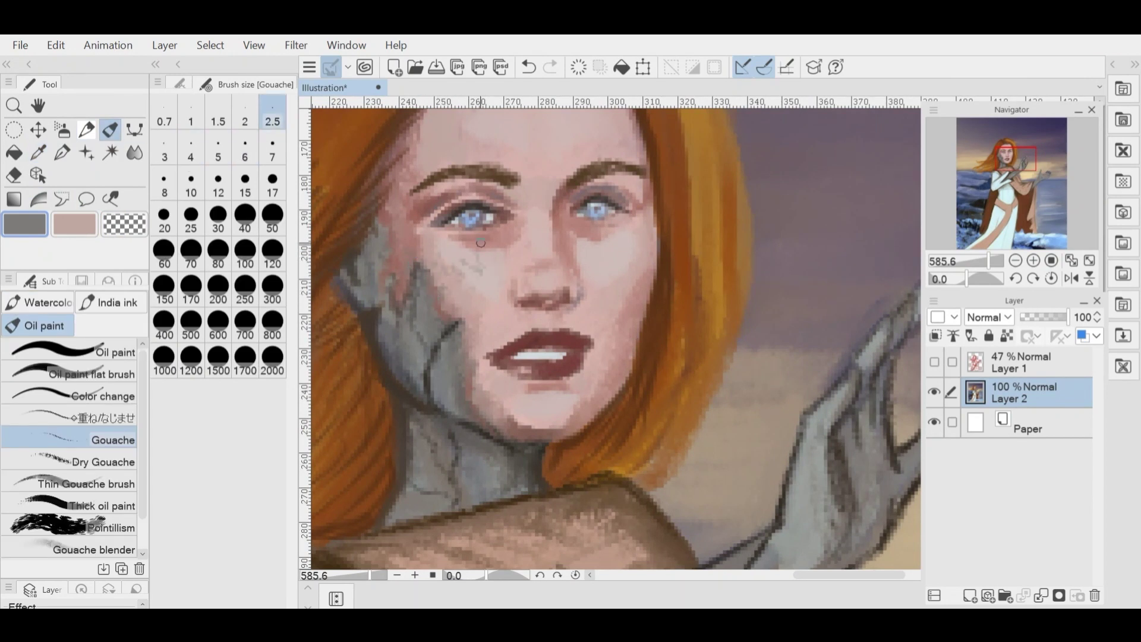
key(p)
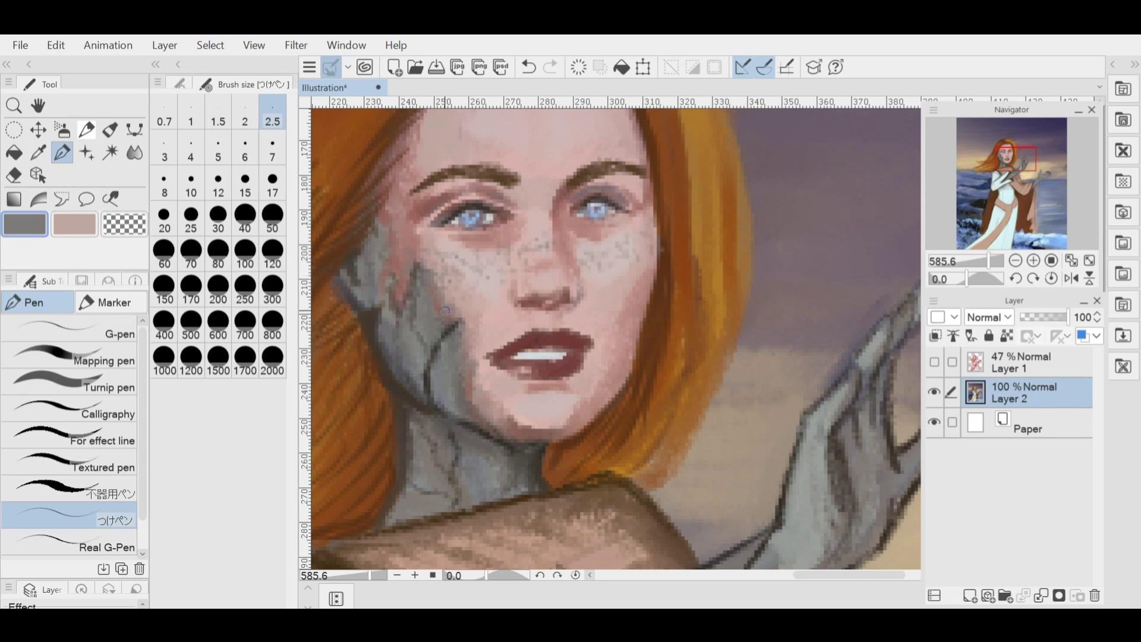
scroll(444, 310, down, 7)
scroll(505, 268, up, 3)
scroll(545, 232, down, 3)
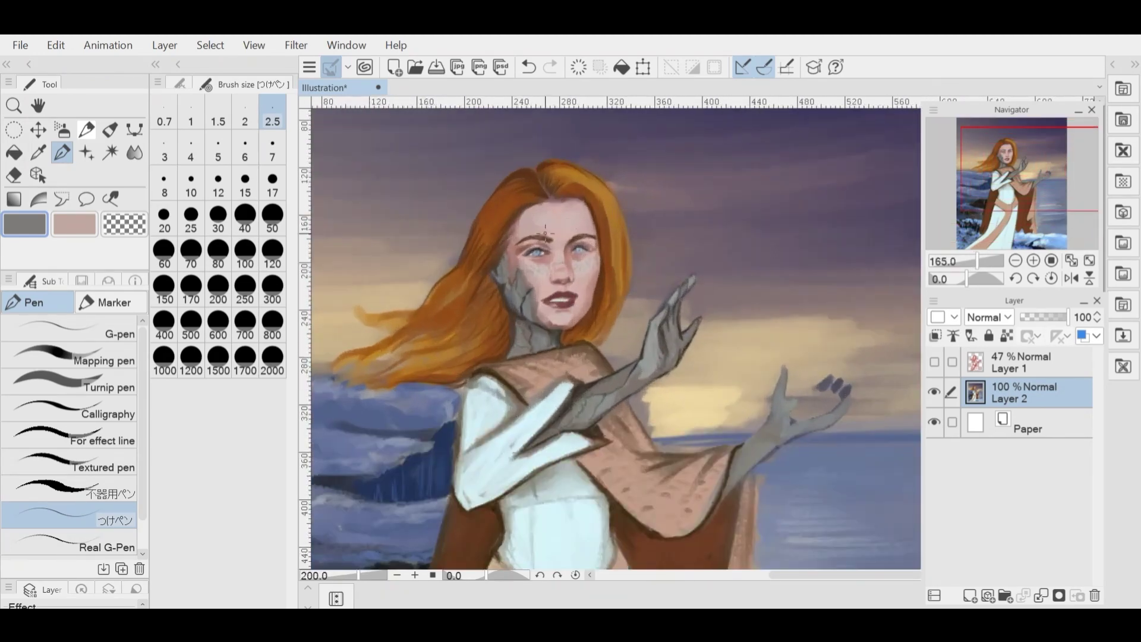
- Sample an orange-brown from the hair and refine the hair edge beside the face with the wood pen at size 2.5
scroll(545, 232, up, 2)
key(i)
key(p)
scroll(646, 227, down, 3)
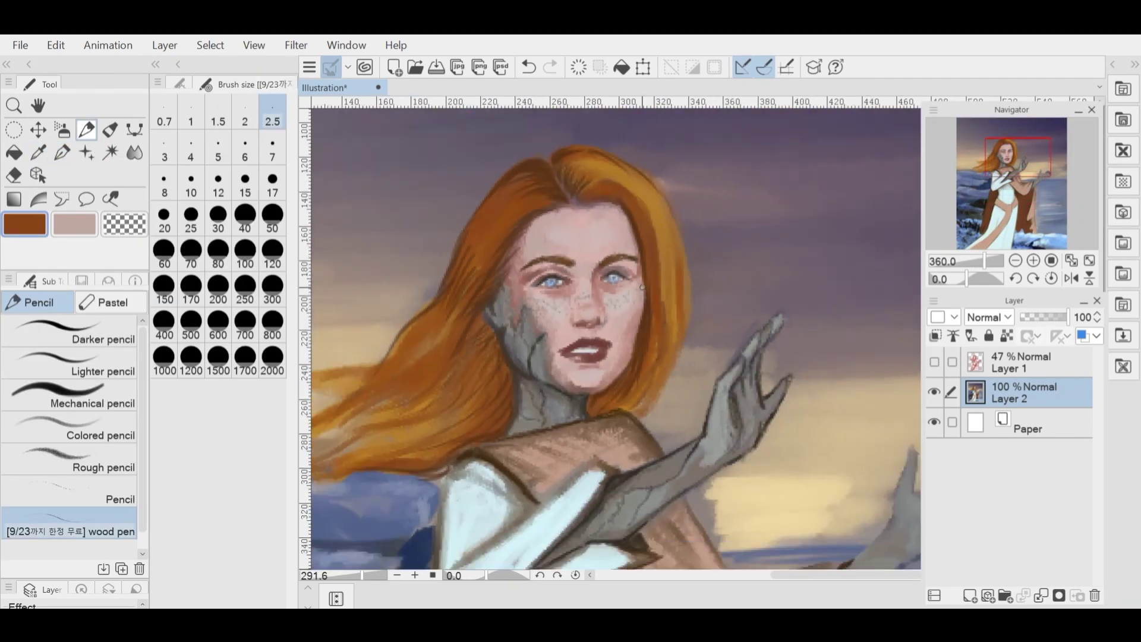
click(110, 129)
scroll(609, 256, down, 4)
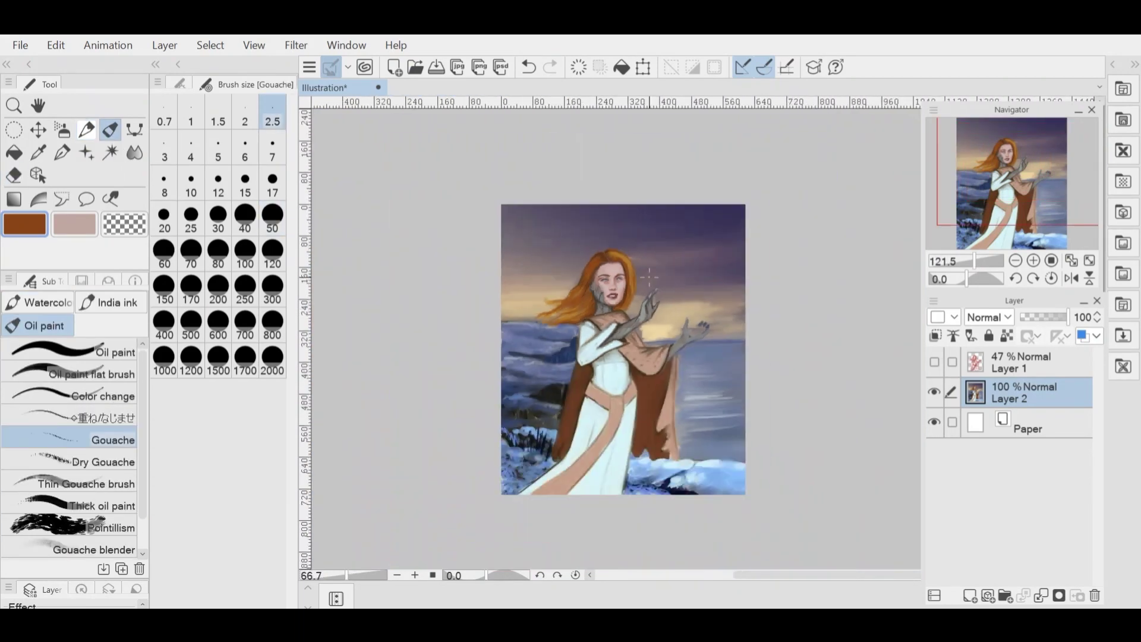
- Sample a near-black outline color and start outlining the outstretched hand and forearm with Gouache at size 2.5
scroll(569, 246, up, 3)
key(i)
scroll(455, 198, down, 3)
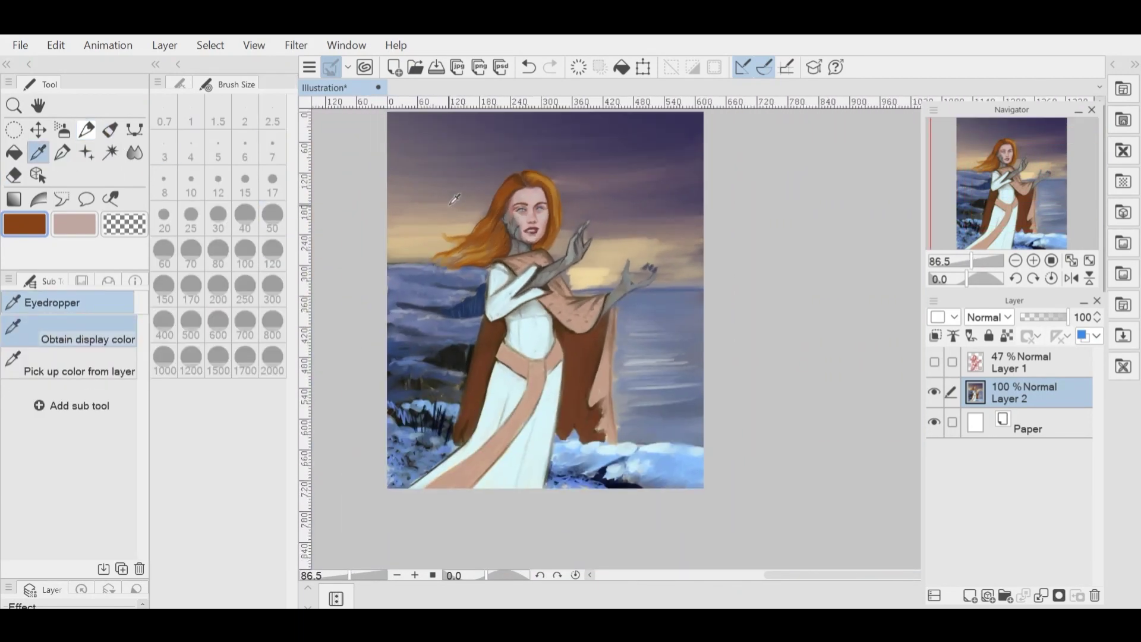
scroll(548, 255, up, 3)
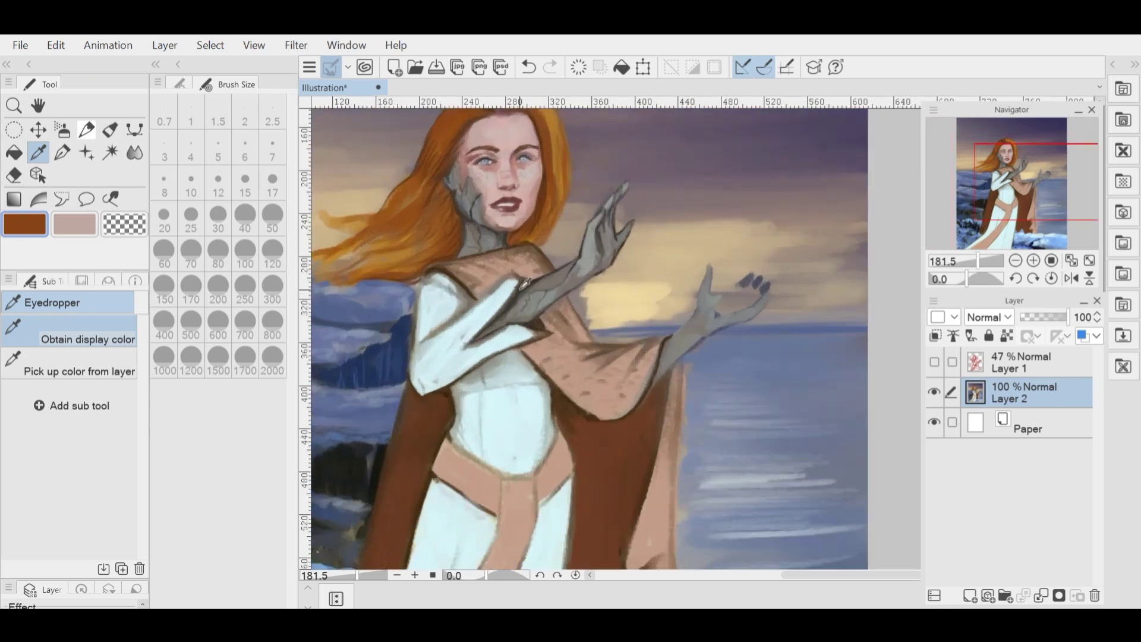
click(563, 369)
key(p)
click(111, 129)
drag(626, 286, 616, 320)
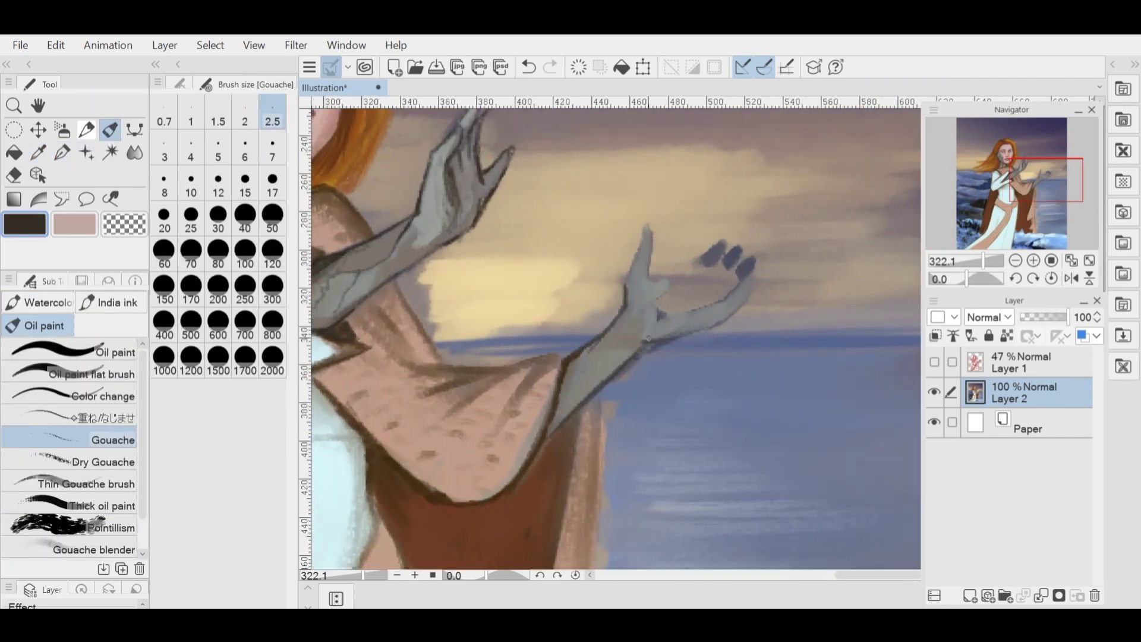
- Draw dark contours and cracks along the outstretched arm, wrist and thumb with Gouache
scroll(585, 346, down, 4)
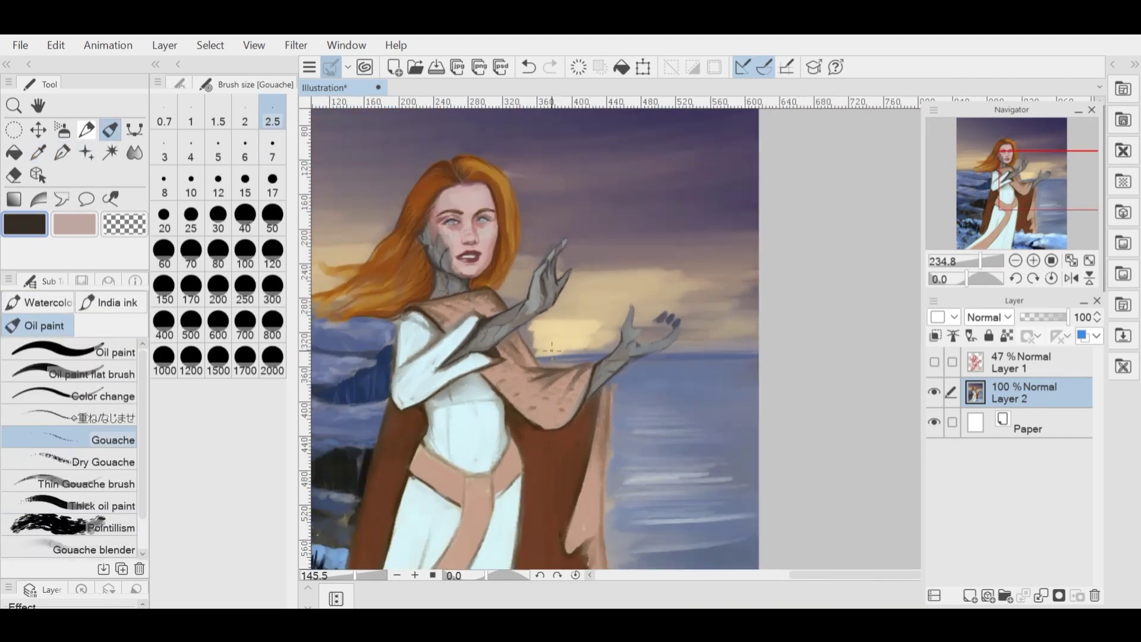
scroll(535, 285, up, 3)
scroll(523, 273, down, 3)
scroll(646, 240, up, 4)
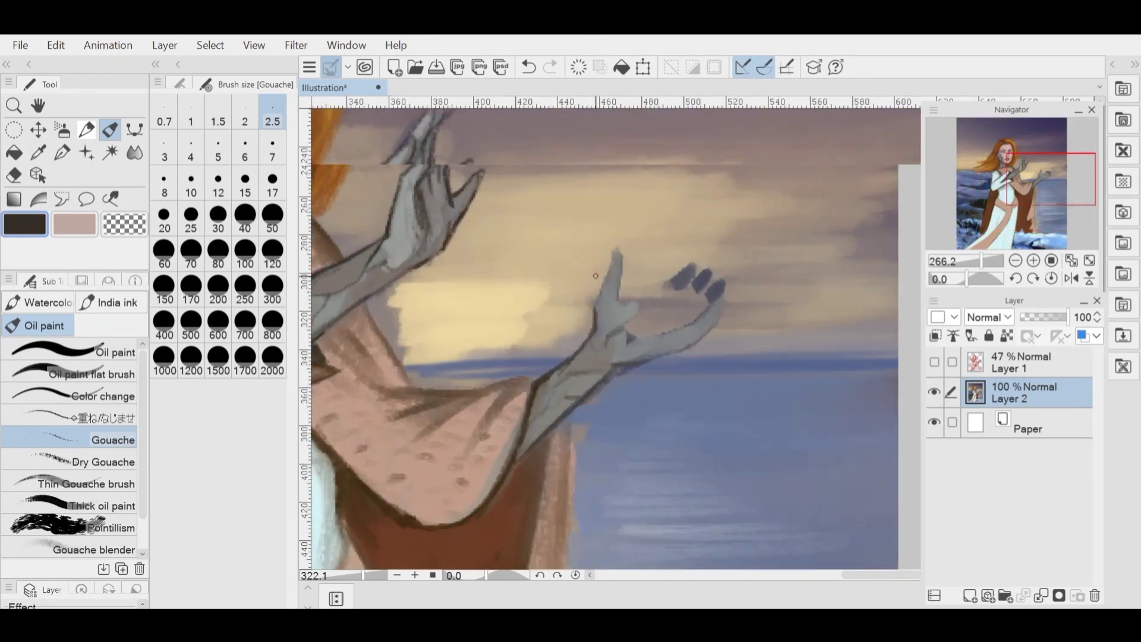
scroll(703, 327, up, 1)
scroll(631, 372, down, 5)
scroll(527, 244, up, 3)
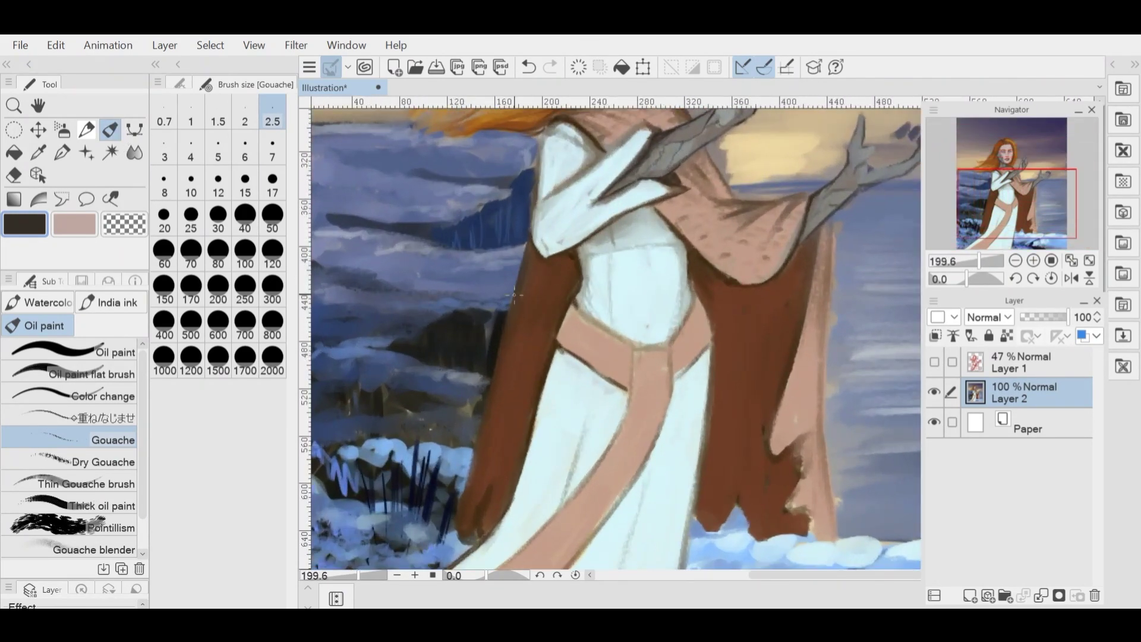
- Outline the edges of the brown cape and the white dress in near-black with the つけペン pen at size 2.5
key(p)
scroll(486, 421, down, 2)
scroll(486, 421, up, 2)
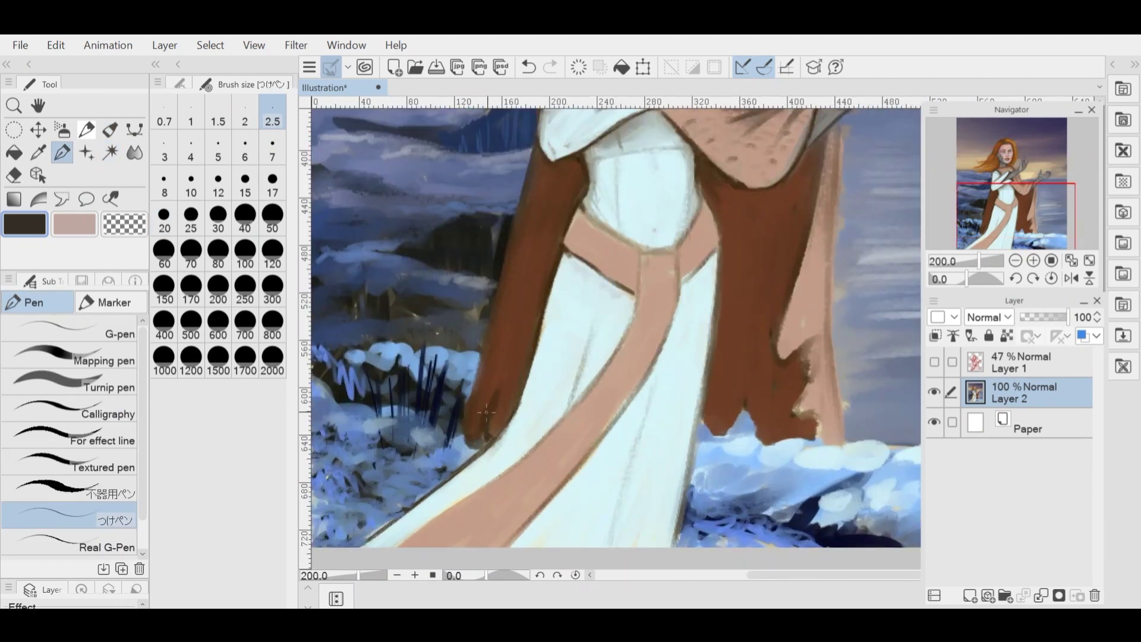
scroll(486, 421, down, 2)
scroll(605, 385, up, 2)
scroll(651, 373, down, 3)
scroll(671, 321, up, 2)
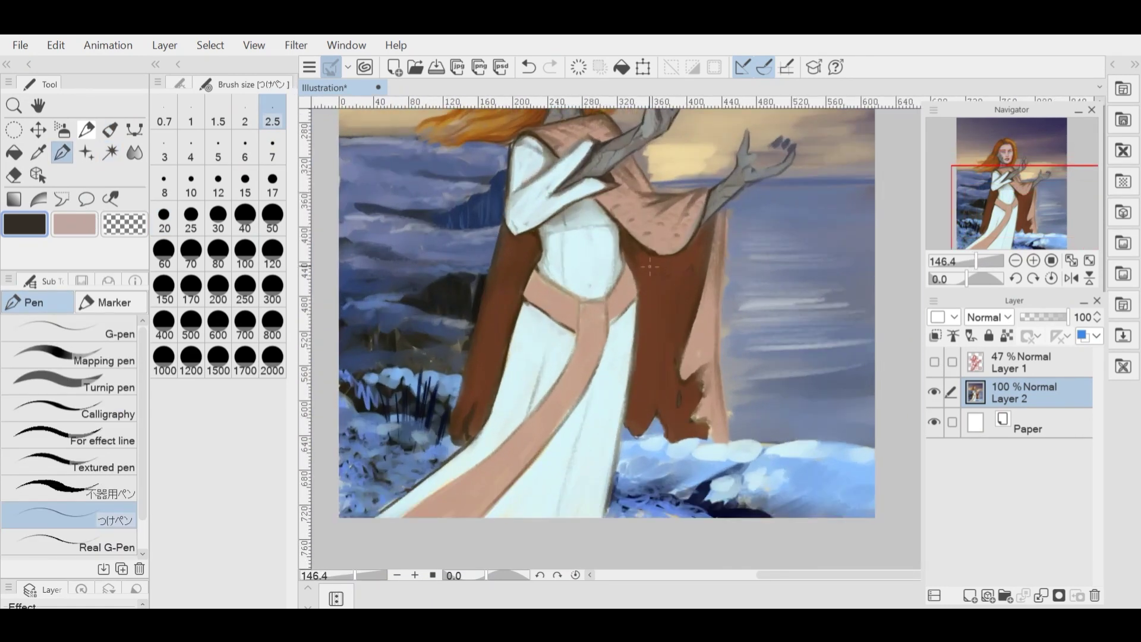
- Soften the painted edges of the figure with the Running color on fiber blender at size 7
scroll(693, 265, down, 2)
key(j)
scroll(607, 309, up, 3)
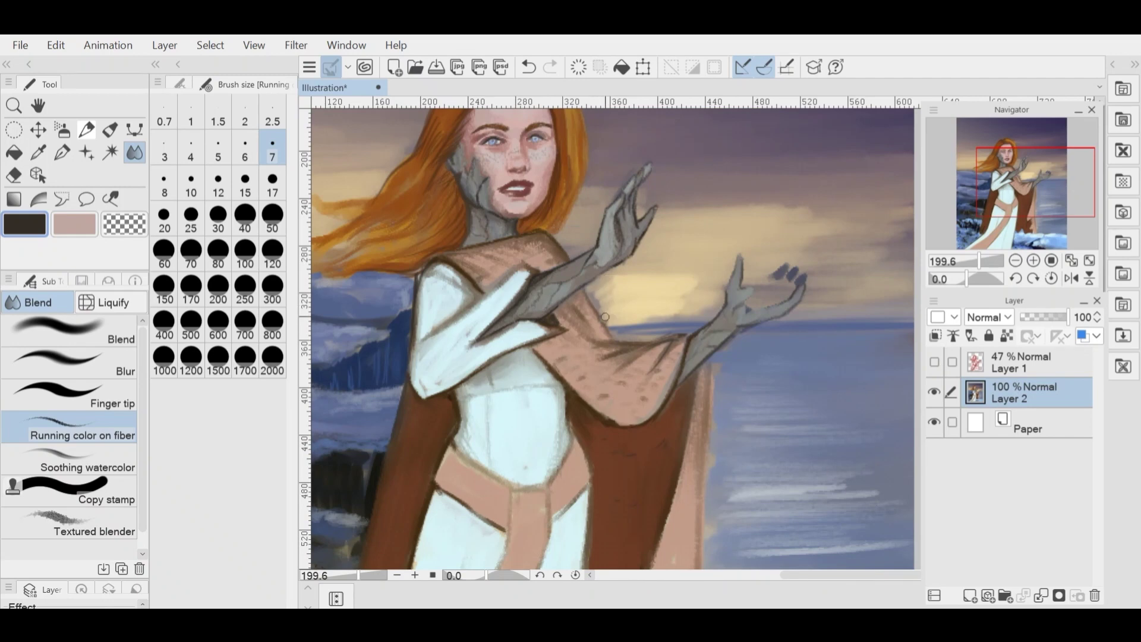
scroll(660, 291, down, 3)
scroll(671, 297, up, 2)
scroll(582, 268, down, 3)
- Show the sketch layer and paint bright and dark blue patches in the outstretched palm with Gouache at size 2.5
click(934, 361)
scroll(664, 350, up, 3)
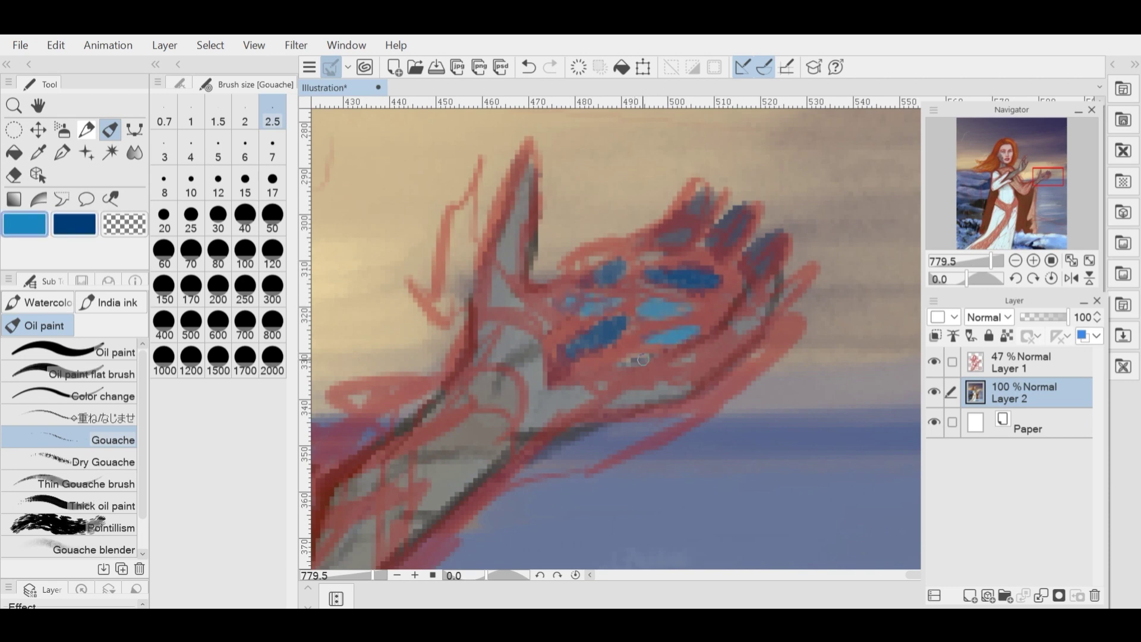
drag(639, 357, 622, 363)
scroll(639, 356, up, 1)
- Sample a pale blue and paint light strokes between the blue patches in the outstretched palm with the つけペン pen at size 2.5
click(38, 152)
scroll(653, 309, down, 4)
click(469, 350)
scroll(630, 315, up, 6)
click(62, 152)
drag(628, 307, 641, 306)
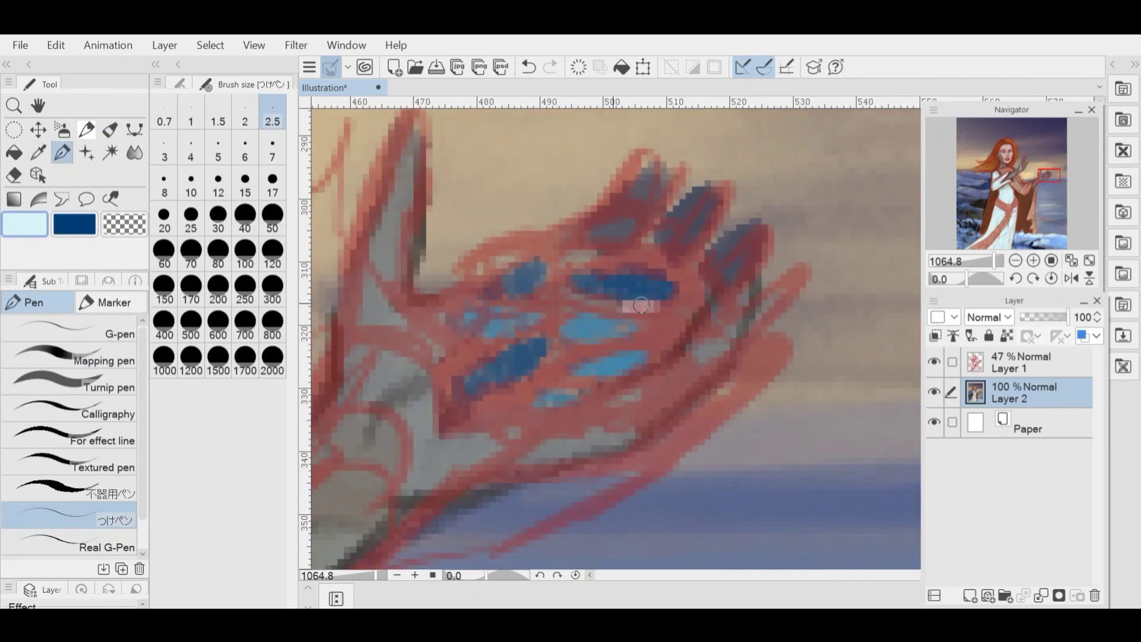
drag(570, 312, 536, 332)
mouse_move(561, 364)
mouse_down()
mouse_move(644, 343)
mouse_move(505, 397)
mouse_up()
drag(471, 297, 546, 306)
- Hide the Layer 1 sketch and extend the pale strokes around the blue patches in the palm
scroll(516, 297, down, 8)
click(934, 362)
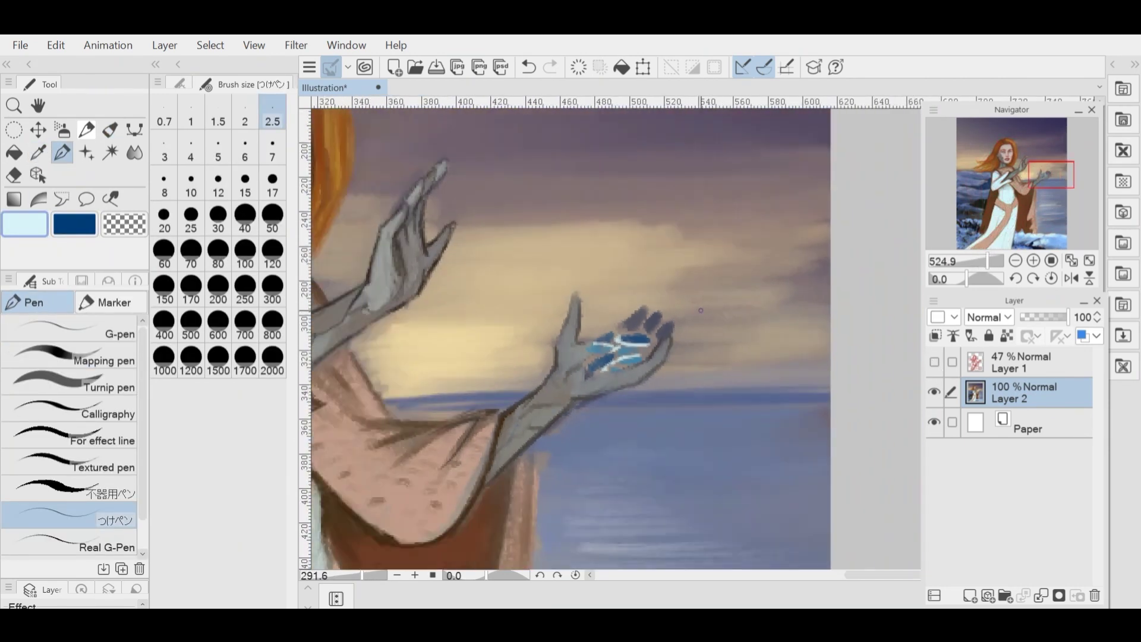
scroll(535, 380, up, 6)
drag(656, 324, 623, 326)
scroll(661, 320, down, 3)
- Brush pale blue over the blue patches in the palm with Gouache at size 2.5 to blend them
key(i)
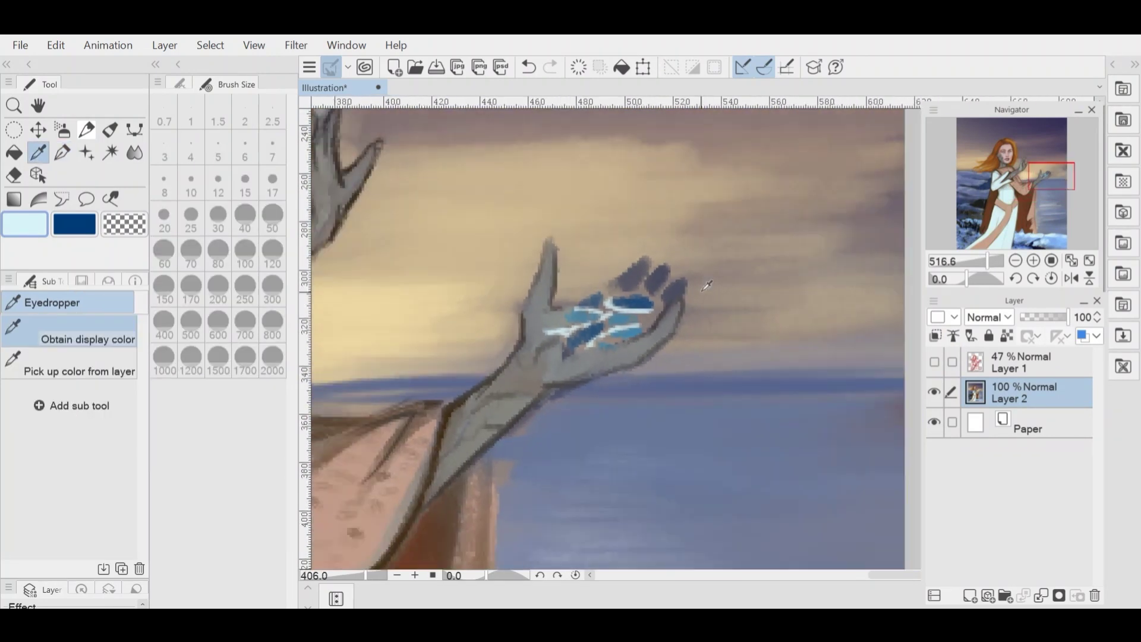
key(b)
scroll(678, 303, up, 4)
mouse_move(680, 298)
mouse_down()
mouse_move(621, 284)
mouse_move(654, 332)
mouse_up()
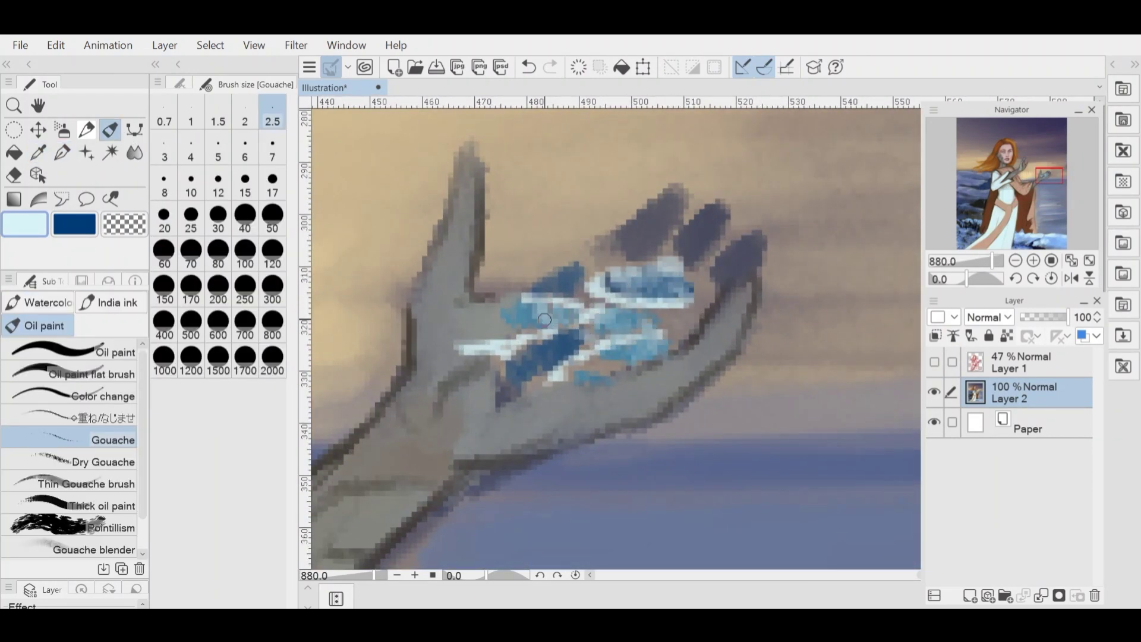
drag(544, 320, 510, 316)
drag(576, 272, 528, 291)
drag(565, 347, 530, 369)
drag(502, 315, 461, 337)
mouse_move(613, 361)
mouse_down()
mouse_move(480, 311)
mouse_move(528, 395)
mouse_up()
drag(673, 310, 657, 316)
scroll(742, 277, down, 8)
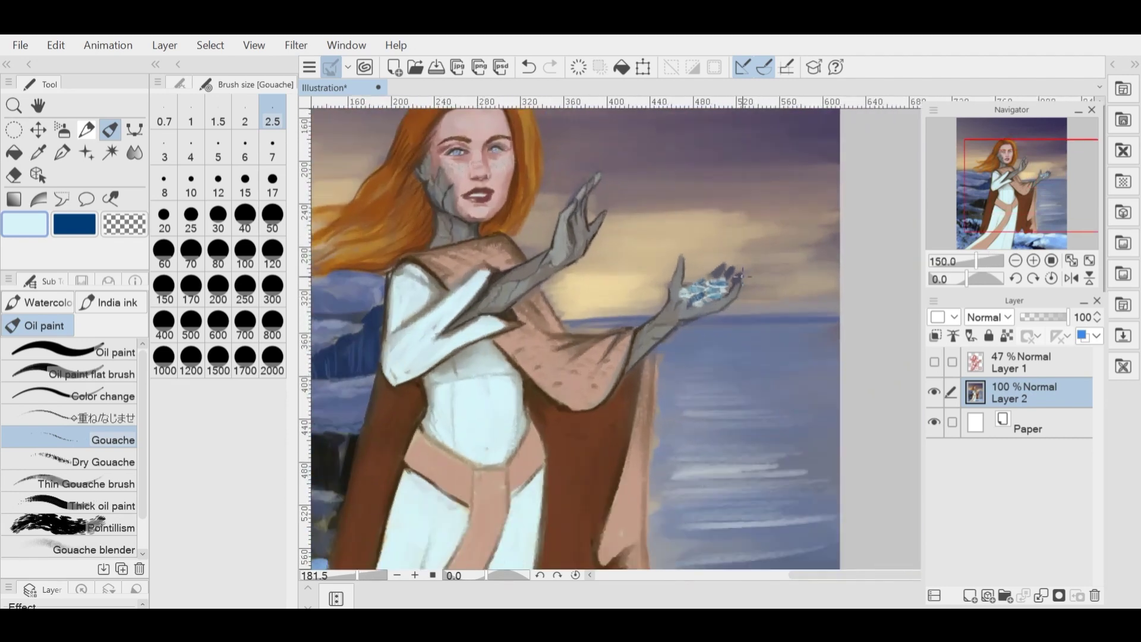
- Repaint the thumb and fingers of the outstretched hand in sampled grey with Gouache at size 2.5
scroll(742, 274, up, 5)
alt+click(733, 303)
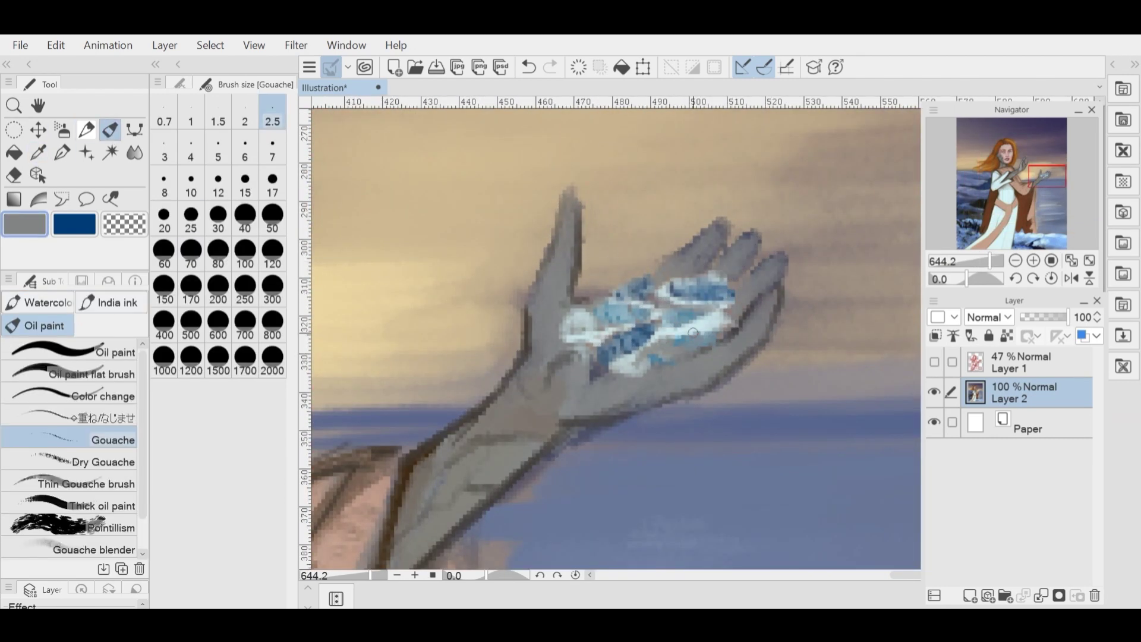
drag(577, 251, 577, 215)
drag(527, 304, 526, 357)
scroll(689, 280, down, 6)
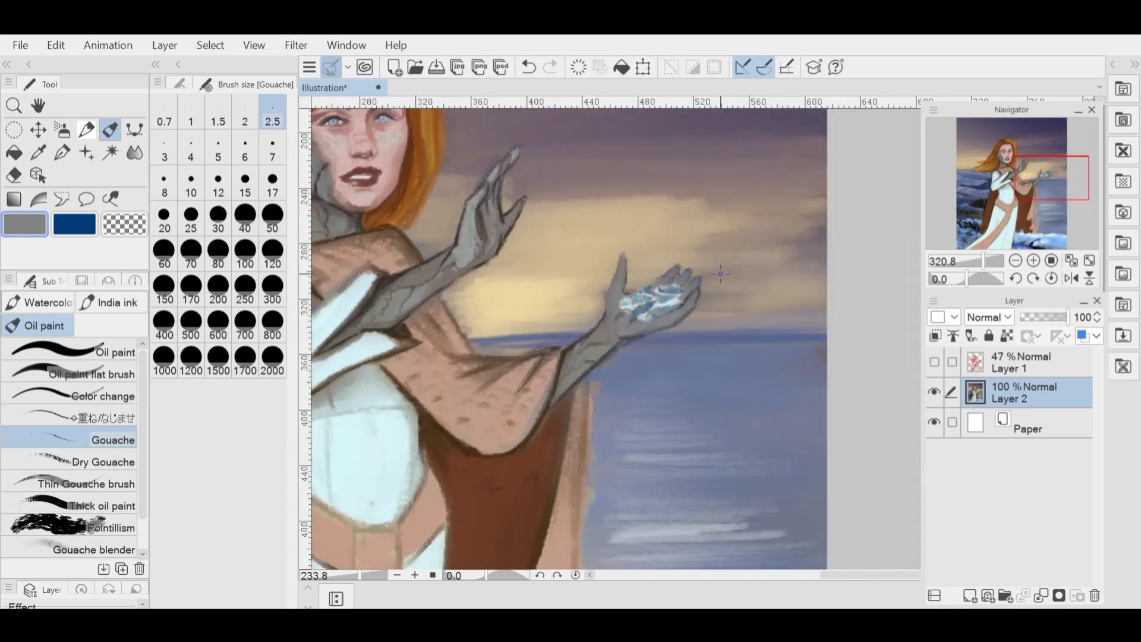
scroll(614, 255, up, 4)
drag(506, 226, 494, 271)
scroll(532, 280, down, 2)
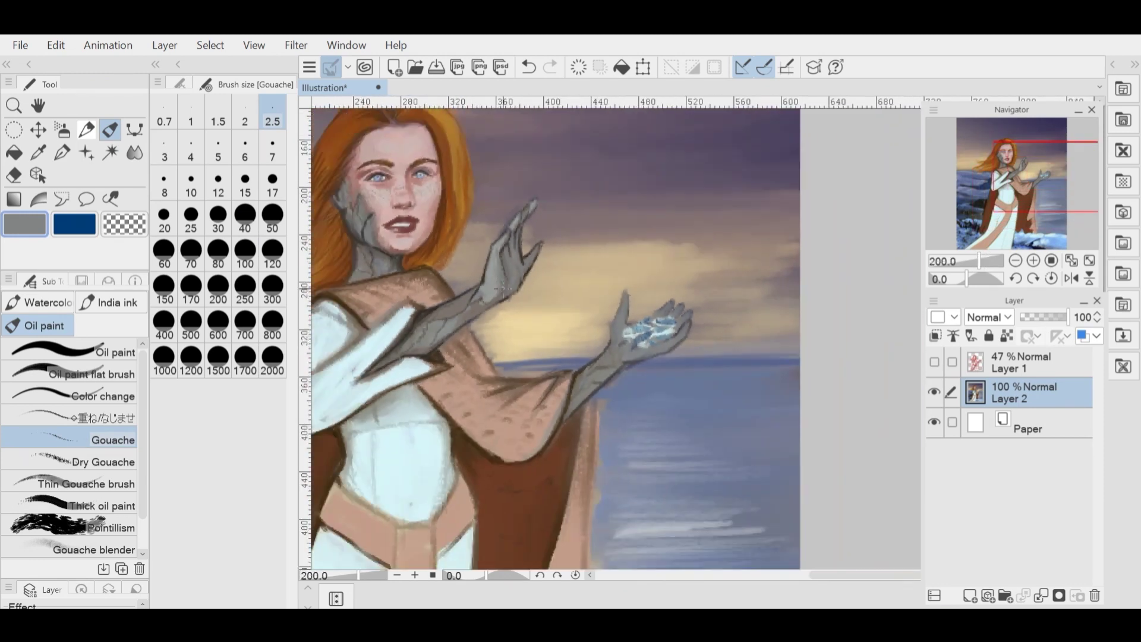
- Outline the separate blue stones in the palm in dark brown with the つけペン pen at size 2.5
scroll(796, 406, down, 3)
scroll(665, 330, up, 6)
scroll(606, 326, down, 3)
scroll(612, 322, up, 6)
key(p)
alt+click(849, 315)
mouse_move(715, 336)
mouse_down()
mouse_move(715, 359)
mouse_move(780, 324)
mouse_up()
mouse_move(703, 292)
mouse_down()
mouse_move(776, 293)
mouse_move(757, 360)
mouse_move(698, 381)
mouse_up()
scroll(698, 342, down, 5)
scroll(709, 355, up, 4)
mouse_move(739, 355)
mouse_down()
mouse_move(682, 368)
mouse_move(671, 333)
mouse_up()
scroll(663, 331, down, 1)
scroll(739, 326, down, 4)
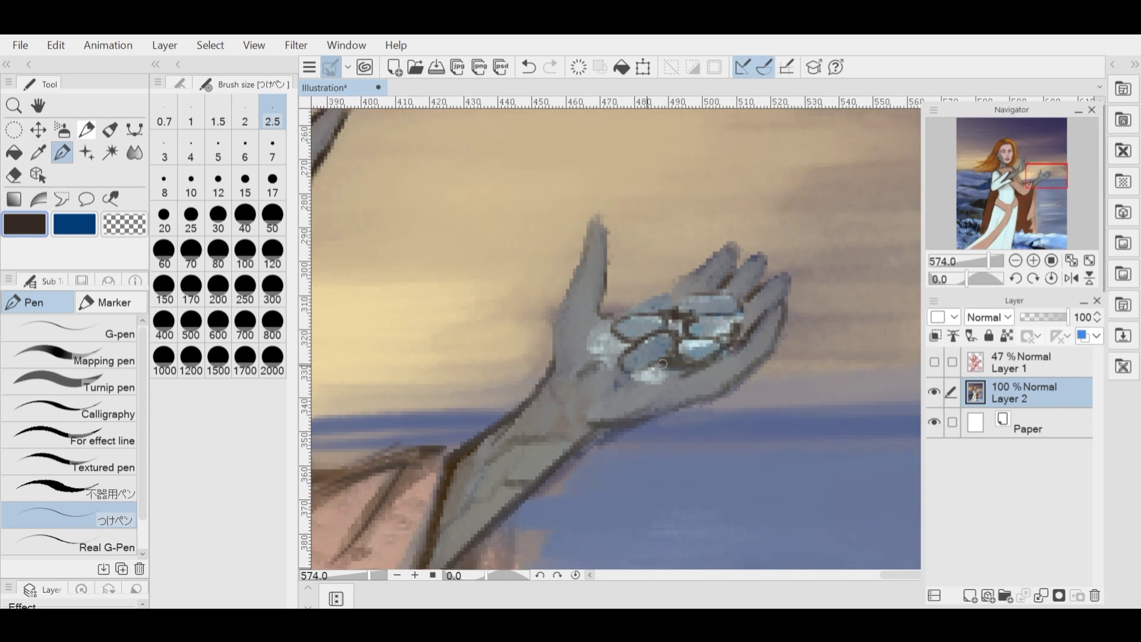
scroll(627, 316, up, 3)
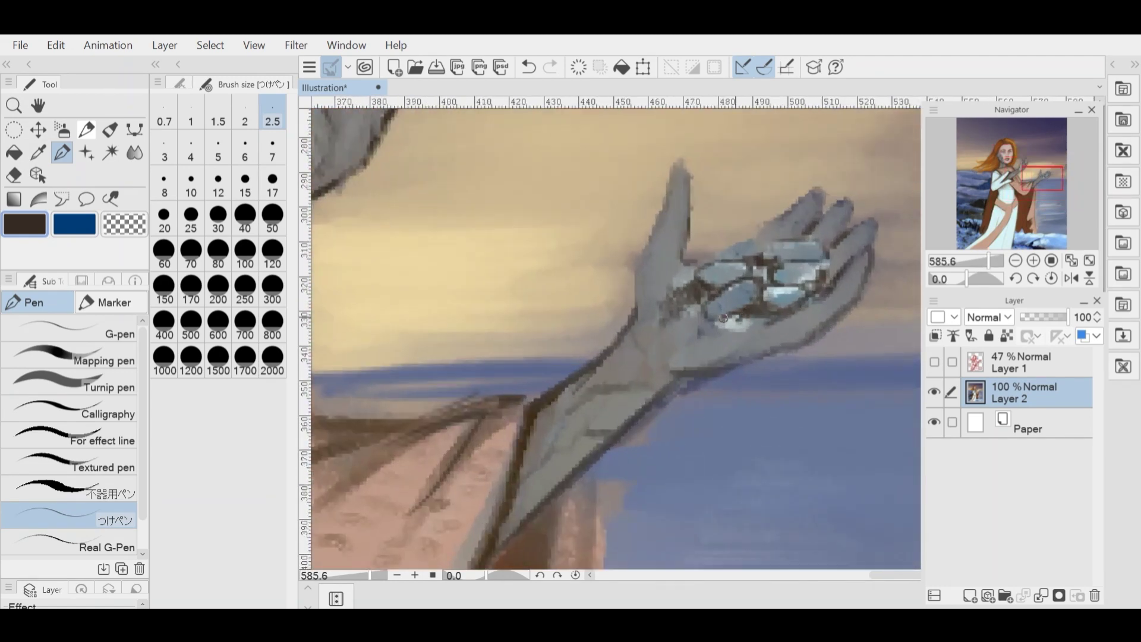
scroll(648, 329, down, 5)
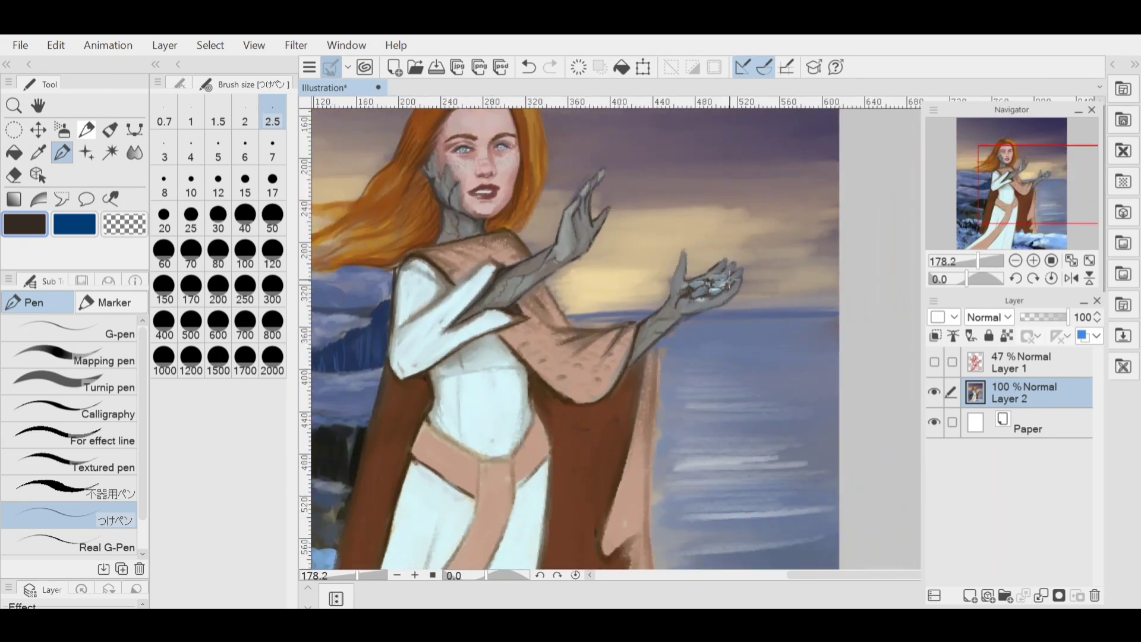
- Shade the palm around the stones and toward the wrist in sampled brownish grey with Gouache at size 2.5
scroll(713, 275, up, 5)
alt+click(701, 280)
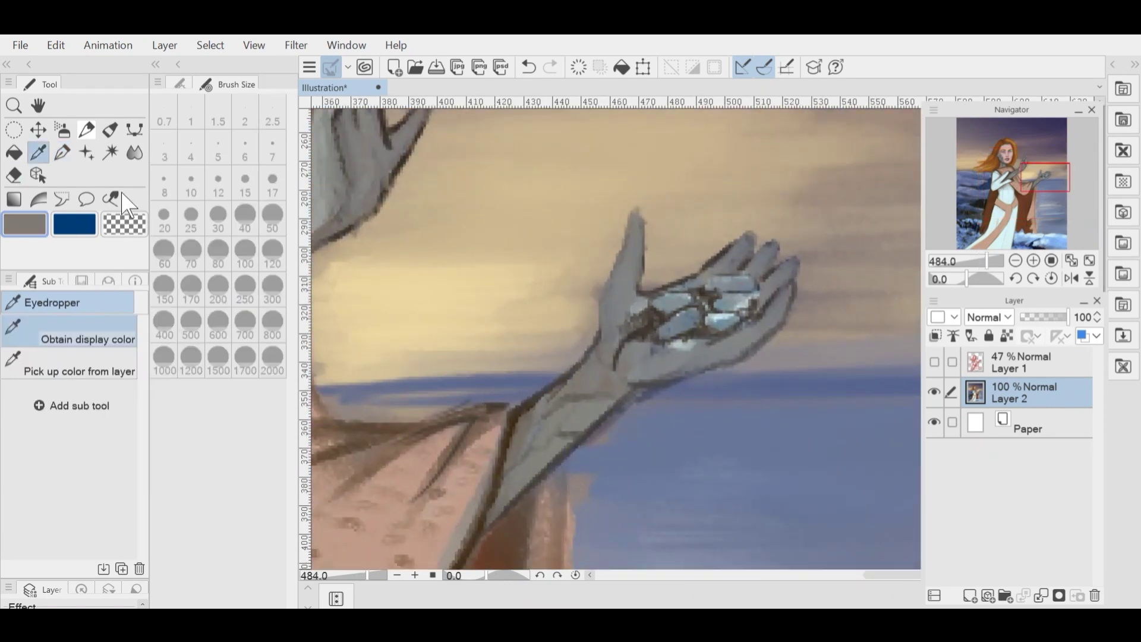
key(b)
scroll(698, 280, up, 2)
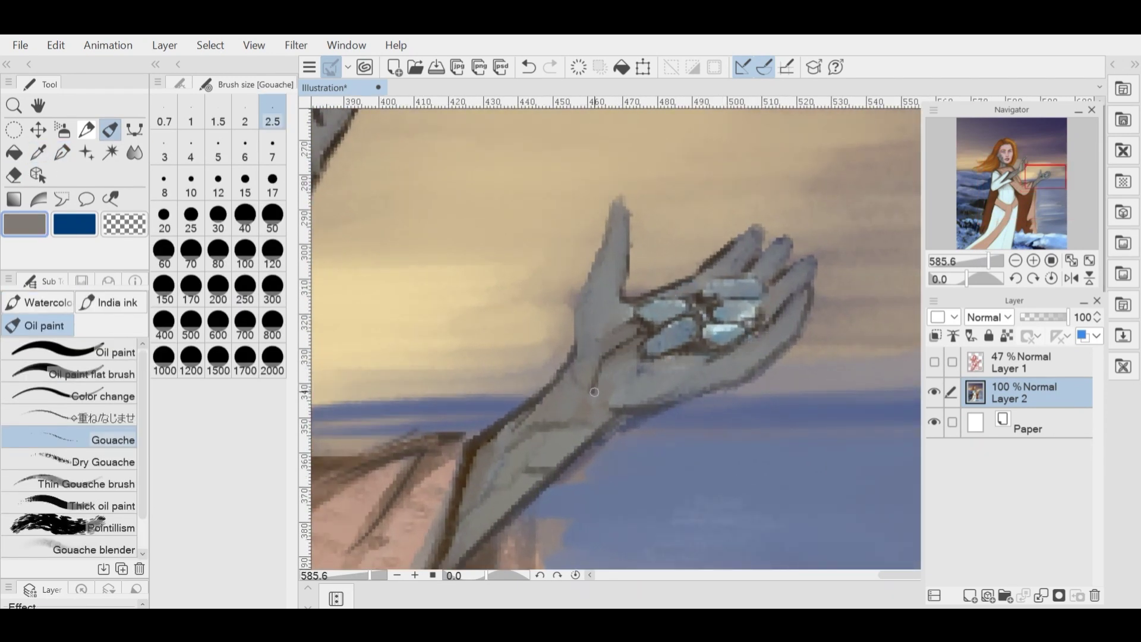
scroll(595, 392, down, 1)
scroll(677, 302, down, 5)
scroll(725, 309, up, 4)
- Highlight the lower stones in the palm with pale blue marks, including a small spiral, using the つけペン pen at size 2
key(i)
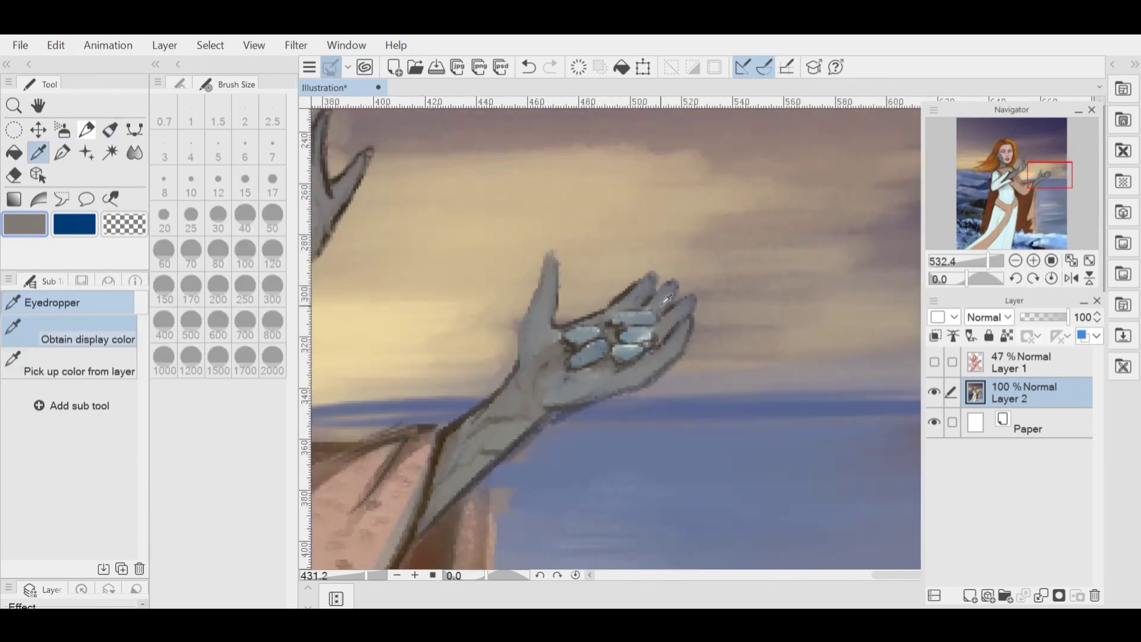
click(627, 341)
scroll(644, 309, down, 5)
scroll(641, 312, up, 8)
key(p)
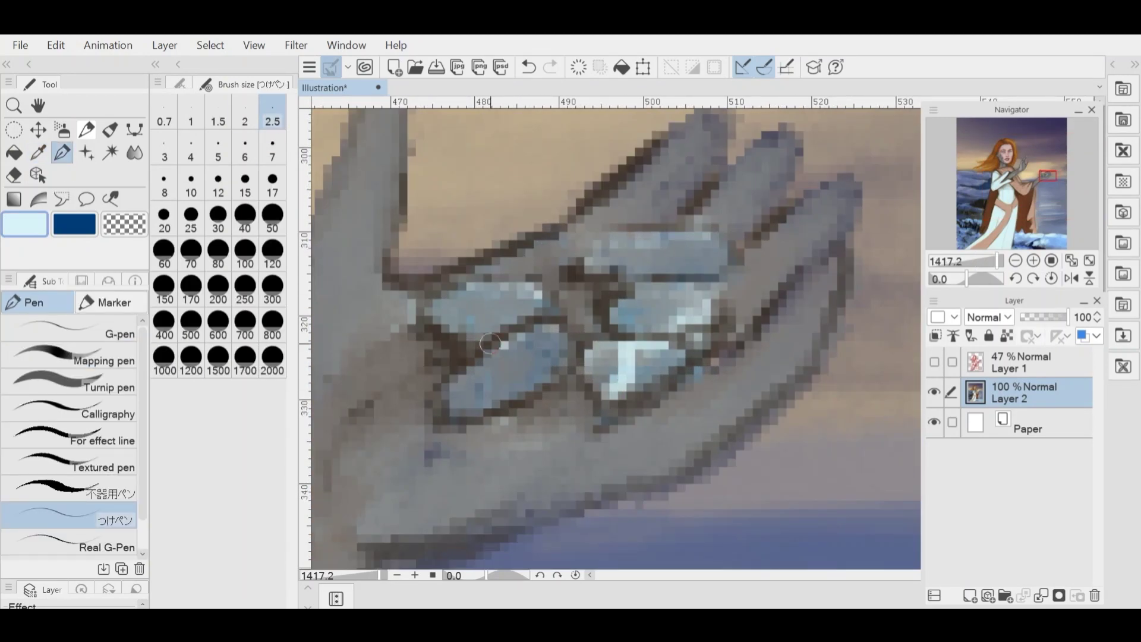
scroll(509, 343, down, 4)
scroll(595, 344, up, 2)
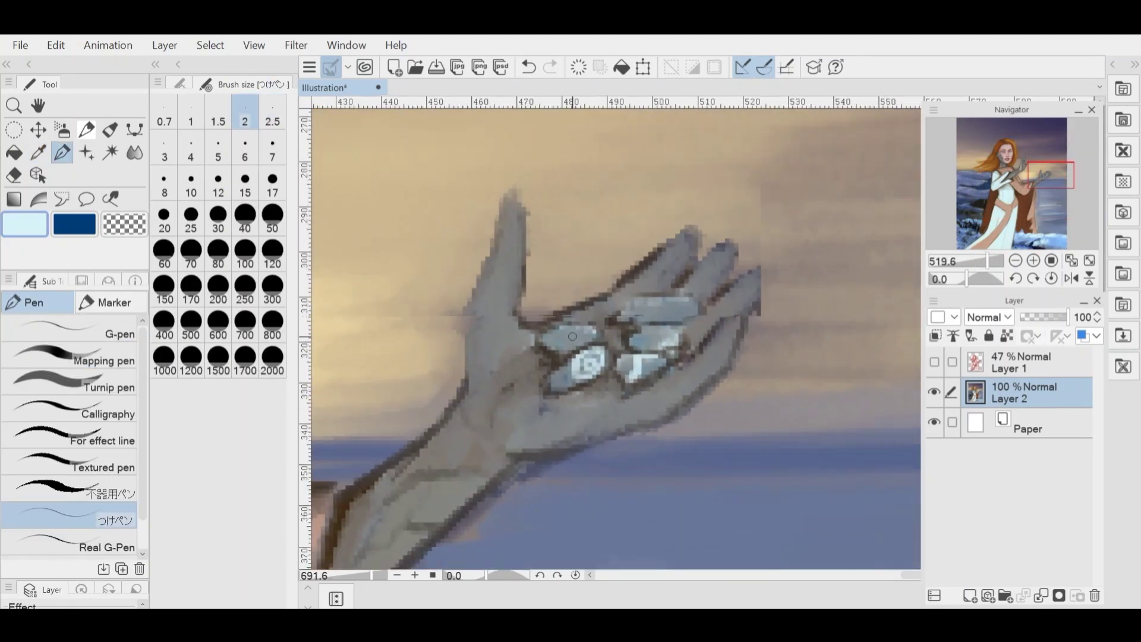
- Draw pale blue marks on the upper stones in the palm and reduce the つけペン pen to size 0.7
scroll(700, 319, down, 2)
scroll(677, 316, up, 1)
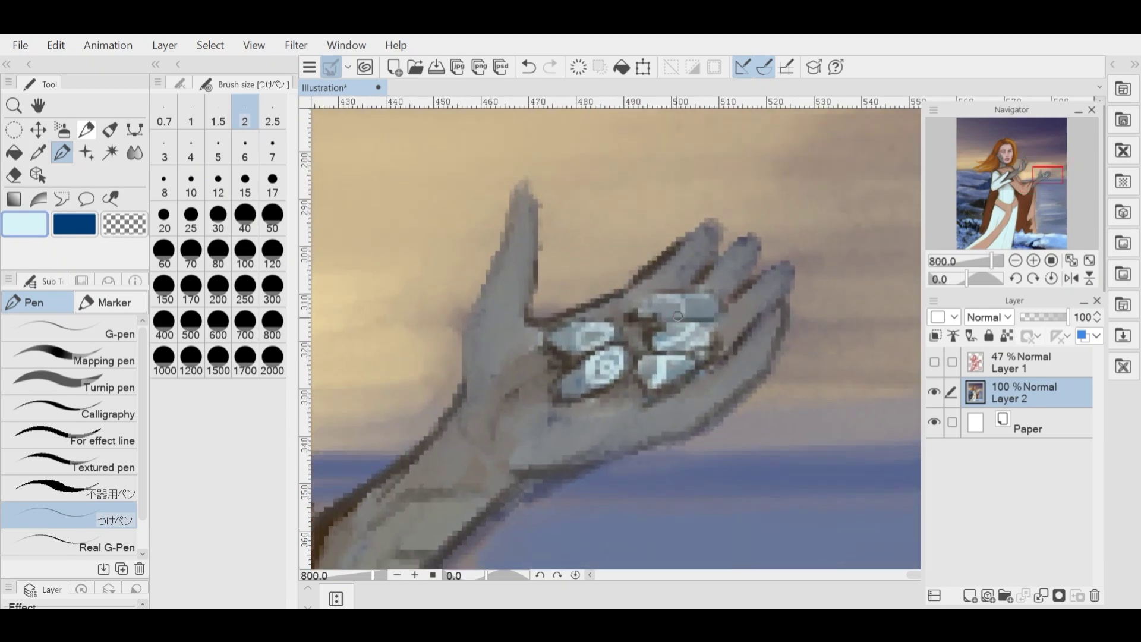
scroll(667, 302, down, 5)
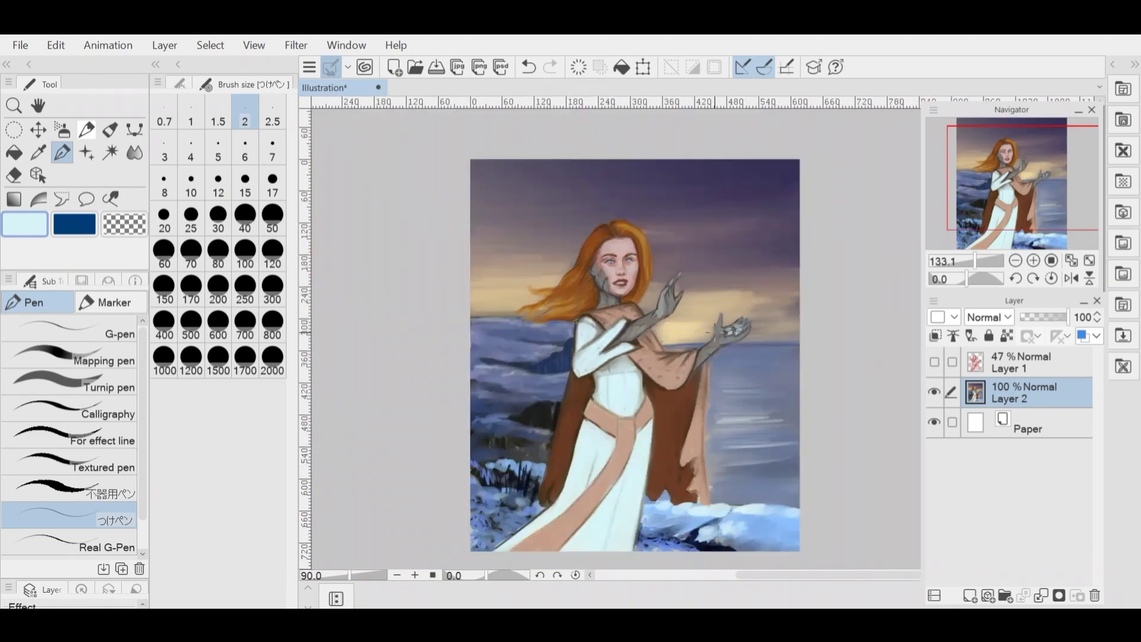
scroll(711, 302, up, 3)
scroll(711, 302, down, 4)
scroll(669, 295, up, 5)
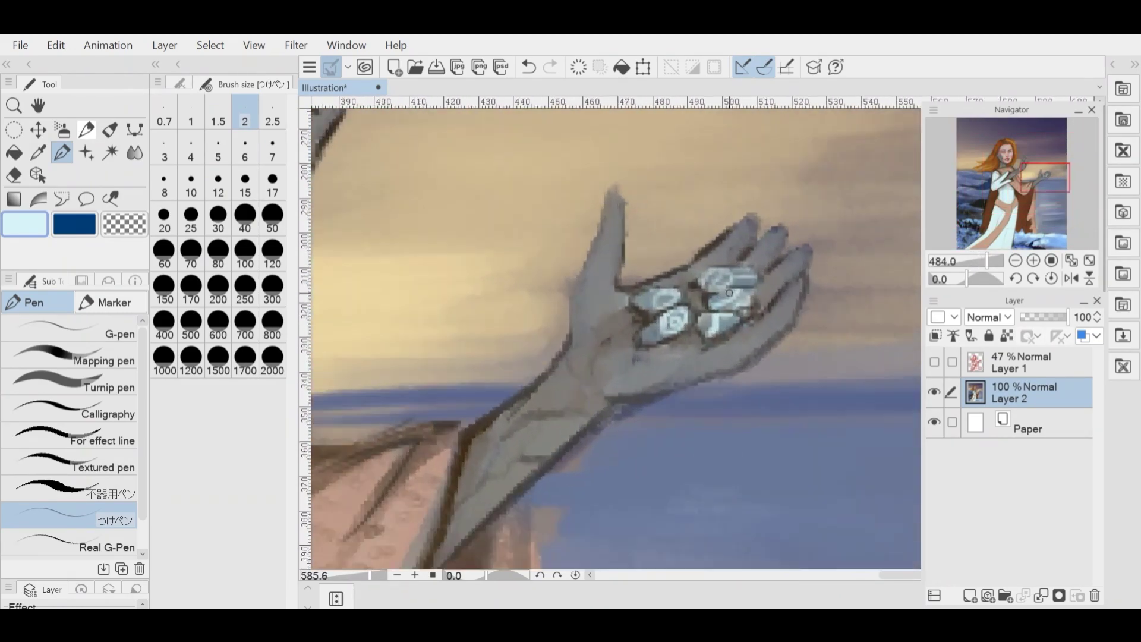
key(bracketright)
click(165, 113)
scroll(711, 309, down, 6)
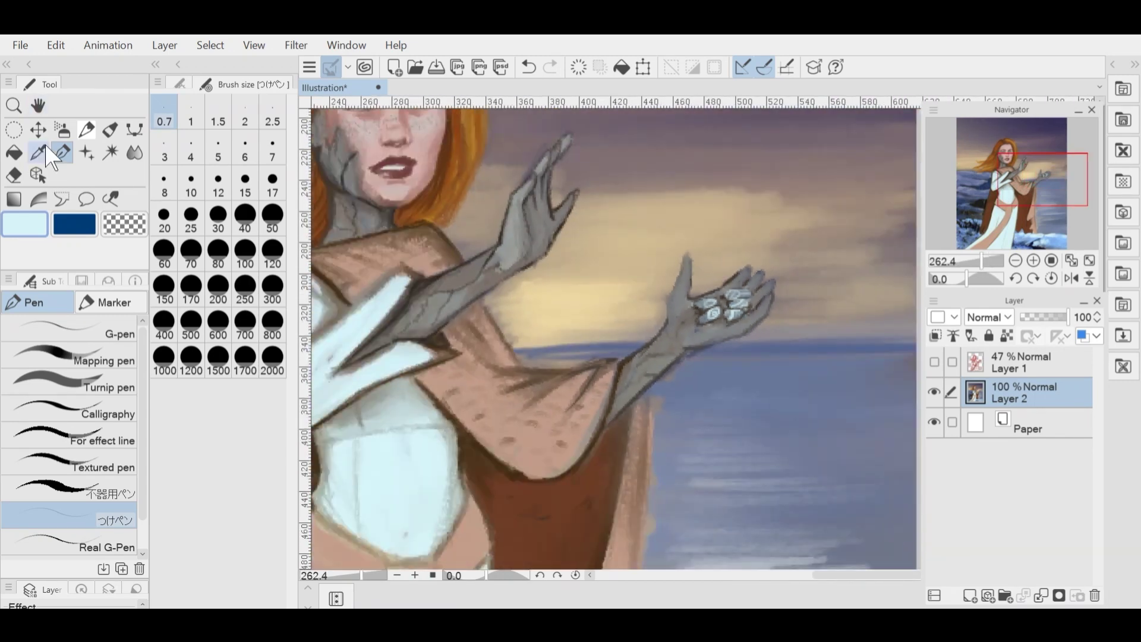
- Darken the outstretched palm beside the stones in sampled dark grey with Gouache at size 2.5
click(38, 152)
scroll(796, 324, up, 4)
click(627, 278)
click(110, 130)
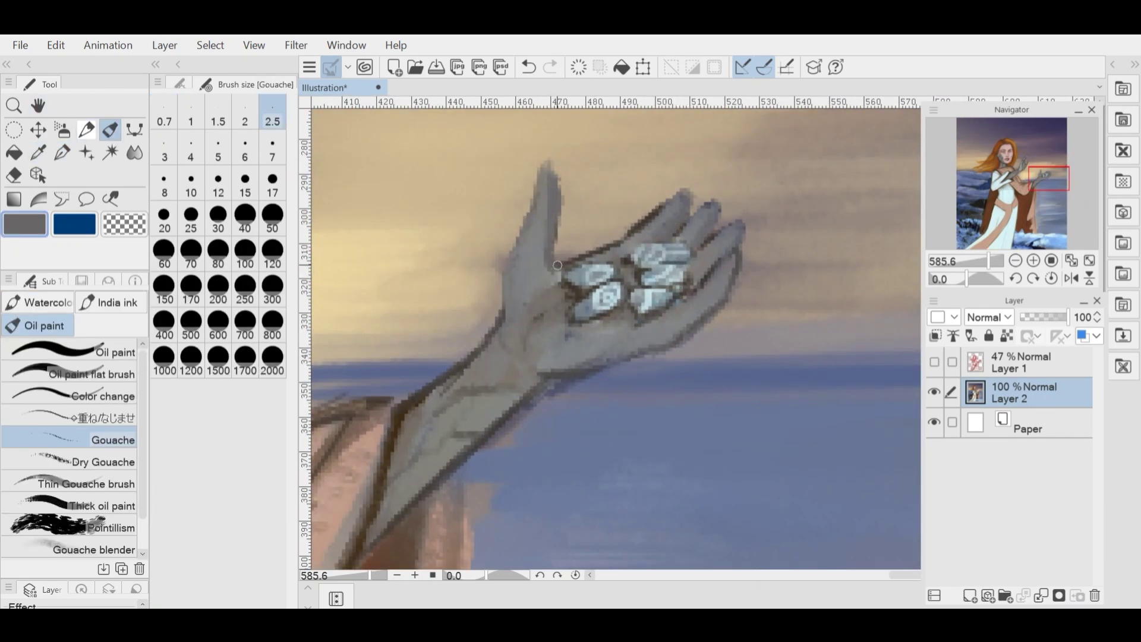
scroll(586, 279, down, 10)
- Redraw the contours of the outstretched thumb and fingers in dark brown with the wood pen pencil at size 2.5
click(38, 153)
scroll(423, 238, up, 5)
click(422, 231)
click(86, 130)
scroll(607, 285, up, 2)
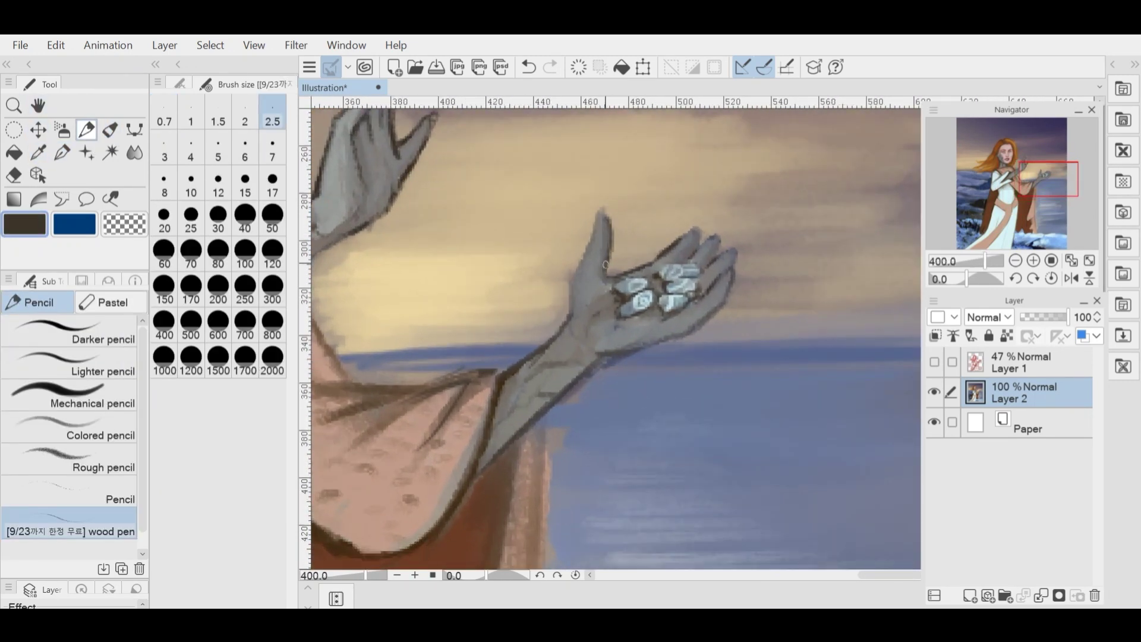
scroll(600, 244, down, 2)
scroll(612, 250, up, 2)
drag(714, 286, 716, 275)
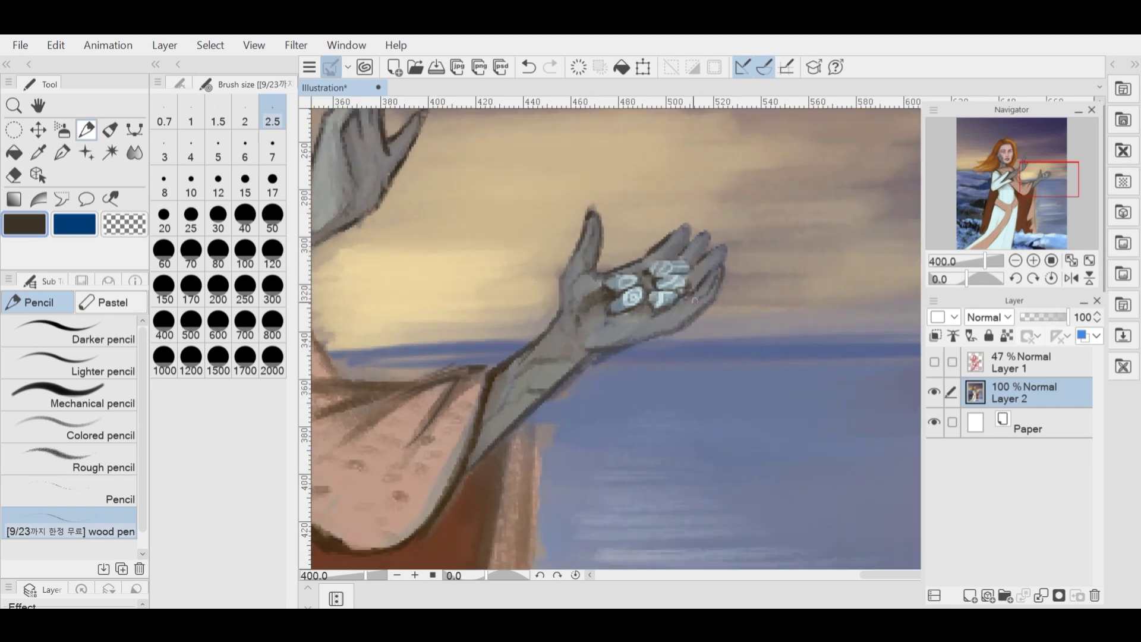
- Draw dark cracks across the grey skin of both arms, the raised hand, the neck and the cheek with the wood pen
scroll(696, 262, down, 8)
scroll(543, 208, up, 8)
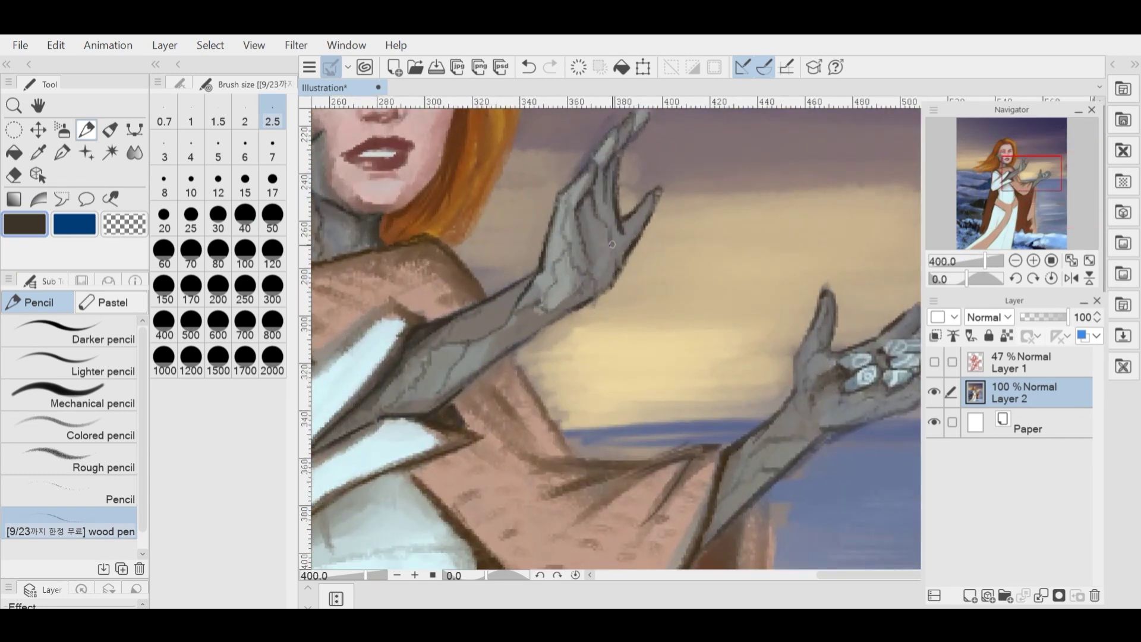
scroll(665, 285, down, 6)
scroll(576, 291, up, 6)
scroll(671, 333, down, 3)
scroll(523, 267, up, 3)
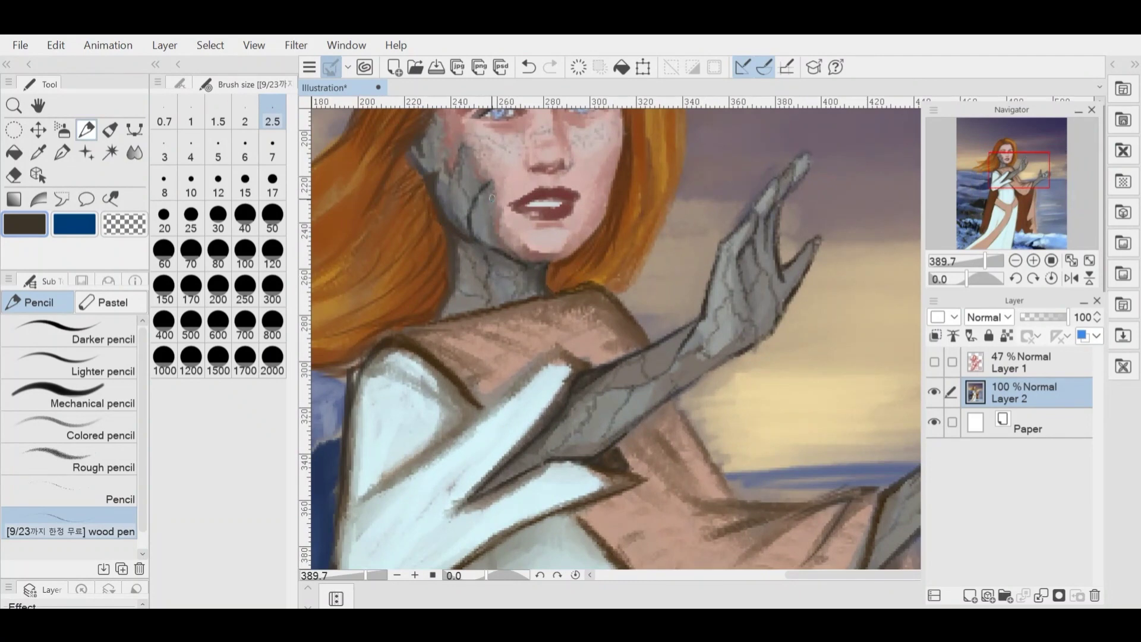
scroll(487, 224, up, 2)
scroll(567, 267, down, 6)
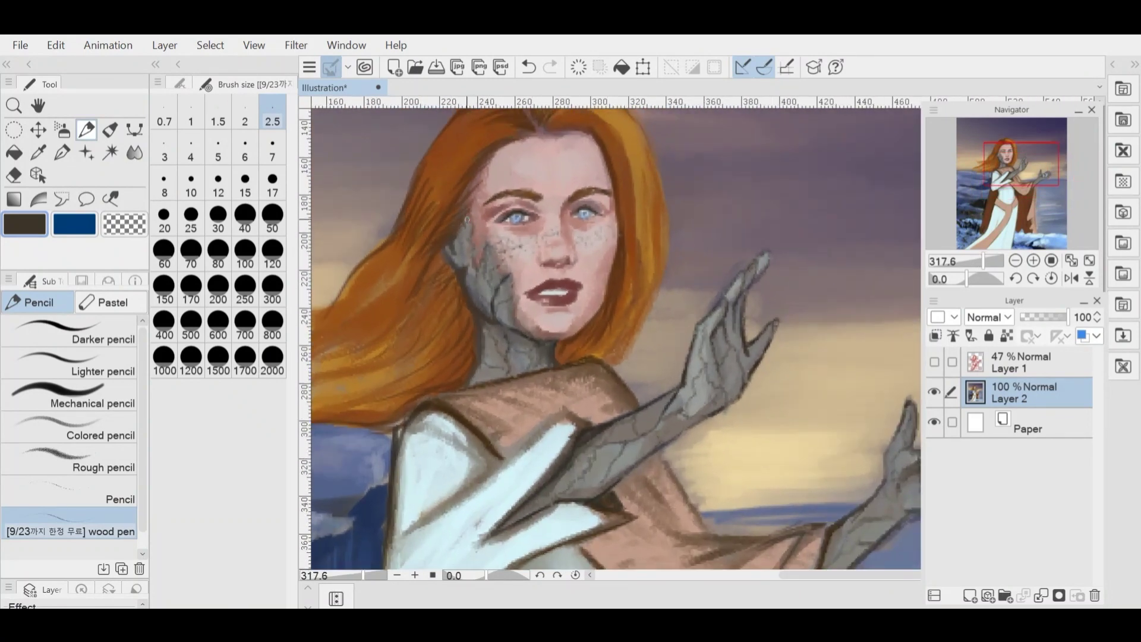
scroll(683, 286, up, 4)
scroll(573, 309, down, 1)
- Outline the outer edge and ragged hem of the cape's pink lining in dark brown with the wood pen at size 8
key(bracketright)
key(bracketright)
key(bracketright)
key(bracketright)
key(bracketright)
key(bracketright)
mouse_move(577, 336)
mouse_down()
mouse_move(586, 397)
mouse_move(590, 427)
mouse_up()
scroll(570, 419, up, 1)
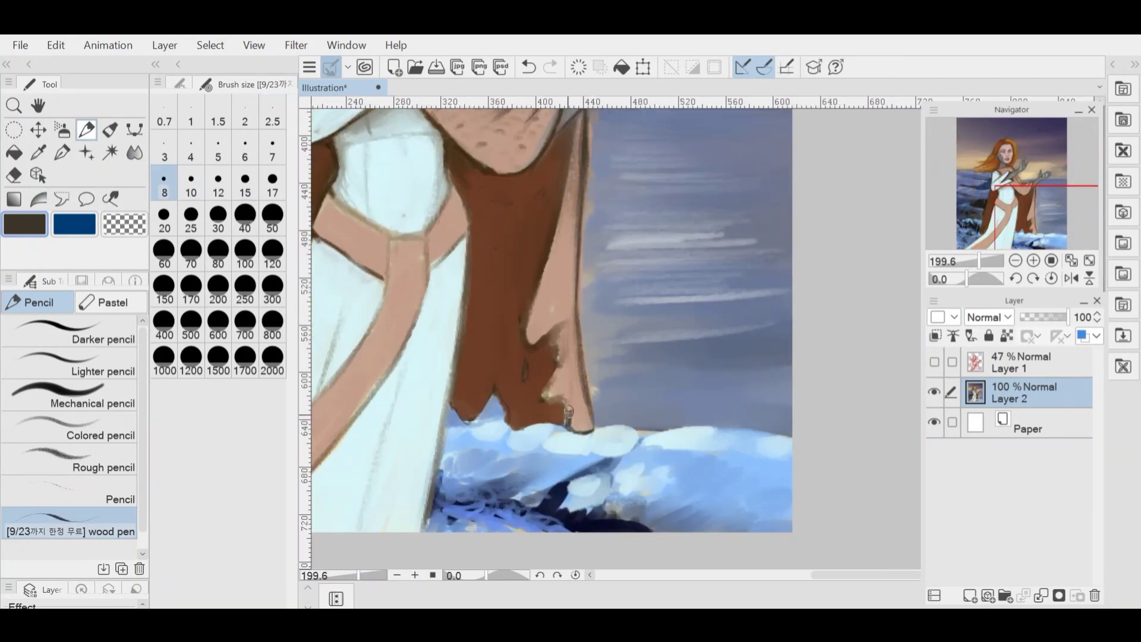
drag(549, 328, 558, 340)
scroll(549, 398, down, 1)
scroll(736, 410, up, 1)
- Paint sampled grey-blue over the sea along the cape's outer edge with Gouache at size 12
alt+click(600, 389)
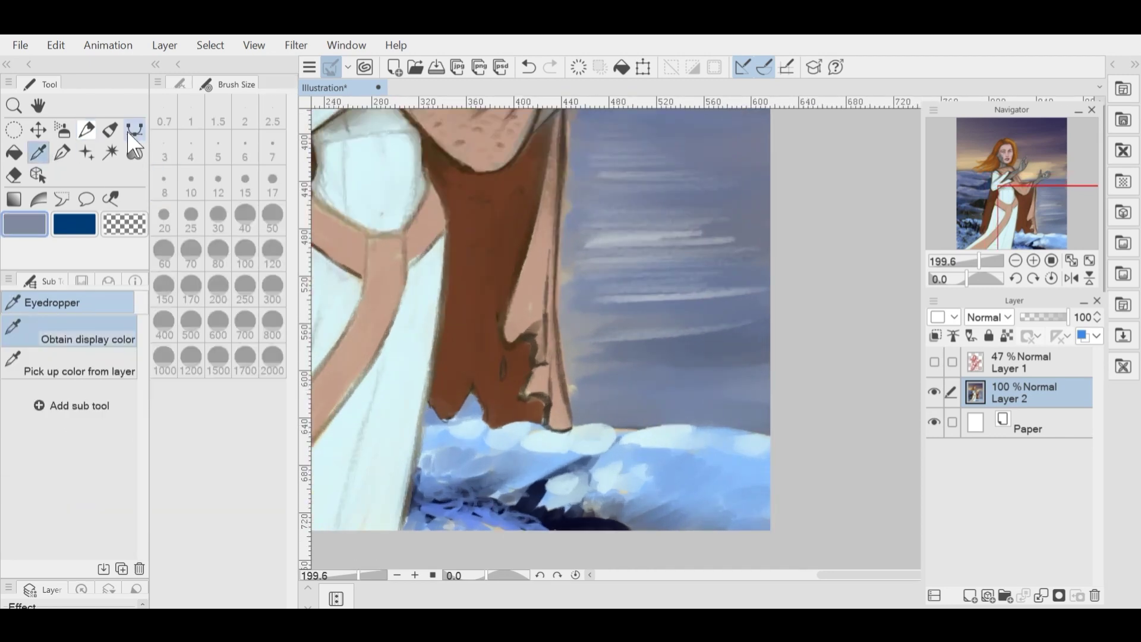
click(110, 130)
scroll(576, 333, down, 2)
scroll(576, 237, up, 2)
mouse_move(568, 120)
mouse_down()
mouse_move(577, 215)
mouse_move(580, 183)
mouse_move(624, 161)
mouse_up()
scroll(710, 362, down, 4)
scroll(662, 321, up, 2)
scroll(611, 238, down, 1)
scroll(589, 384, up, 4)
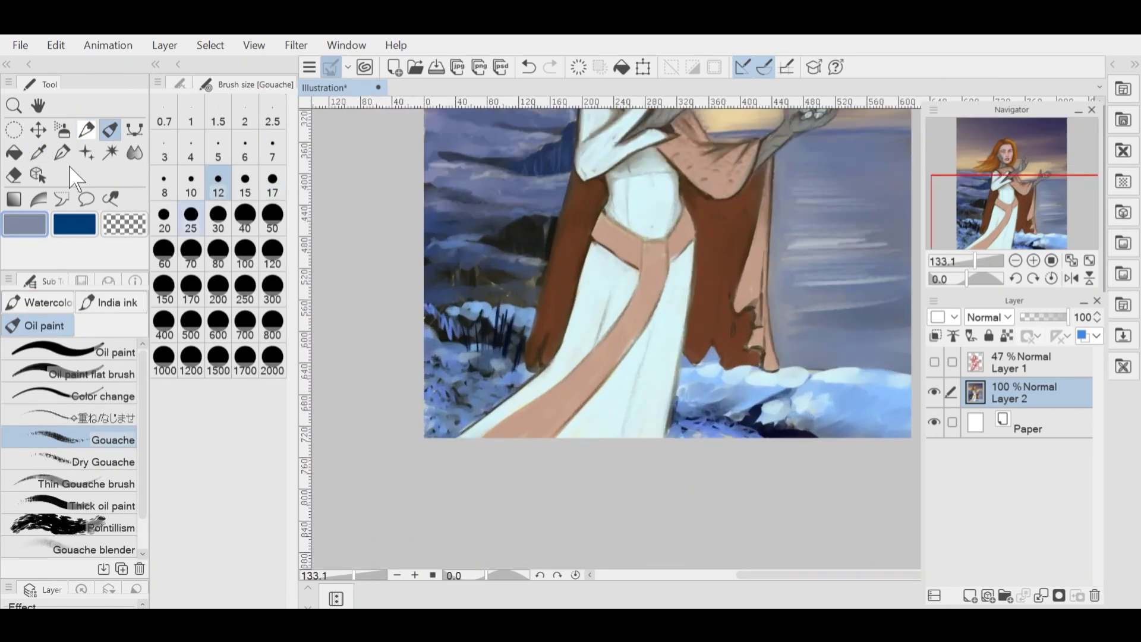
- Smooth the belt and its hanging sash in sampled pink with Gouache at size 7
alt+click(665, 228)
scroll(696, 221, up, 1)
key(bracketleft)
key(bracketleft)
key(bracketleft)
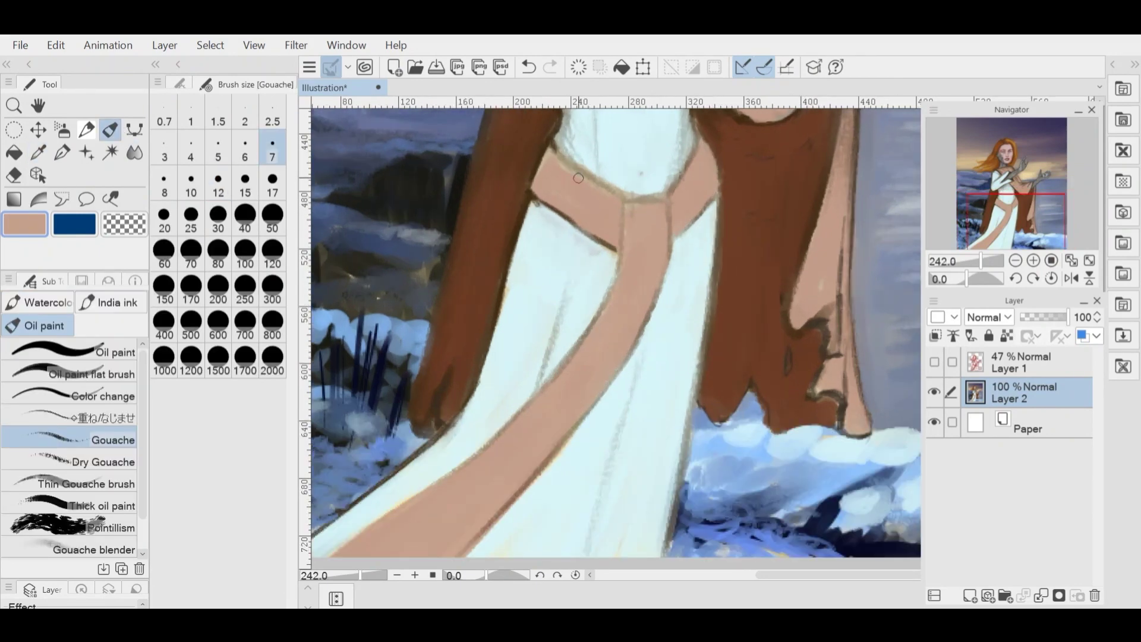
scroll(660, 228, down, 6)
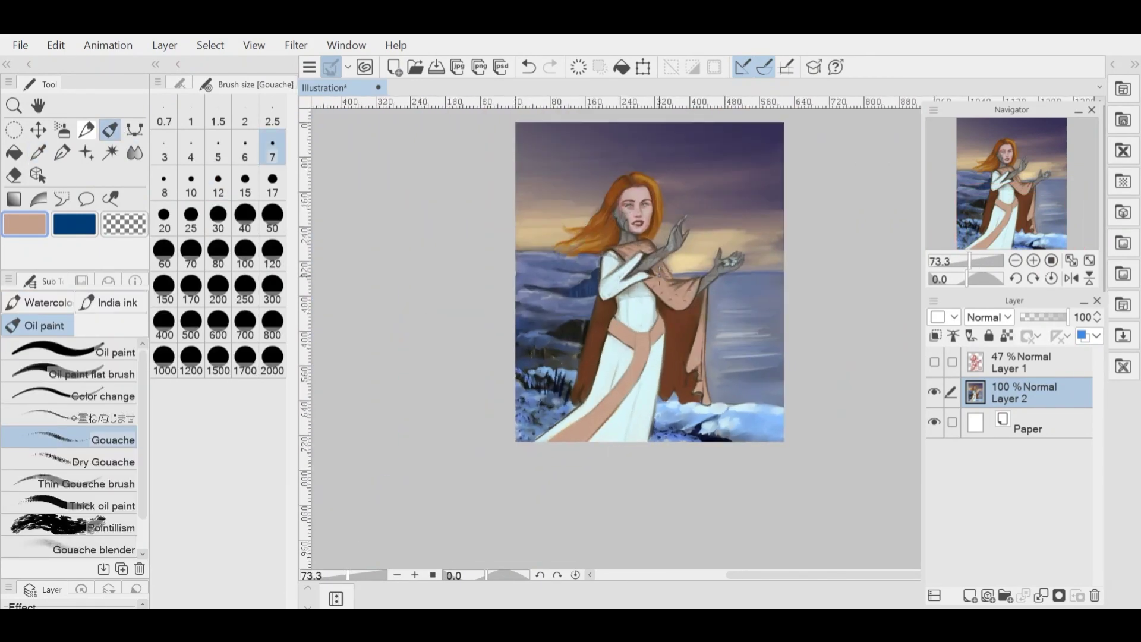
scroll(609, 292, up, 1)
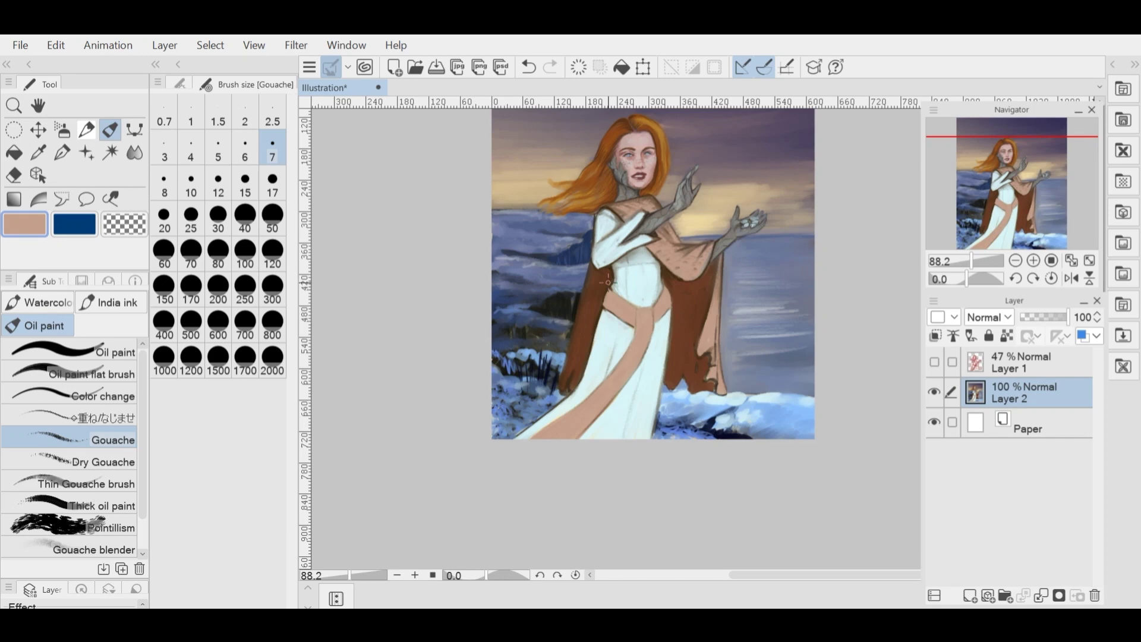
- Draw a near-black interlaced braid pattern along the belt and sash on Layer 6 with the wood pen at size 2.5
scroll(607, 282, up, 3)
key(p)
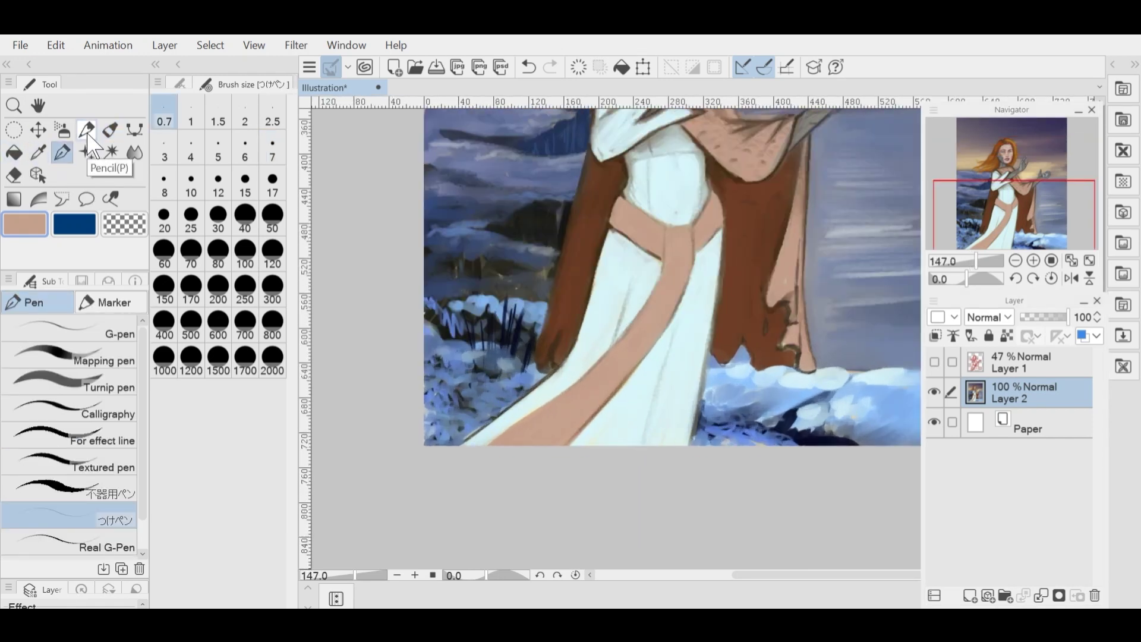
click(87, 132)
scroll(675, 250, up, 2)
key(i)
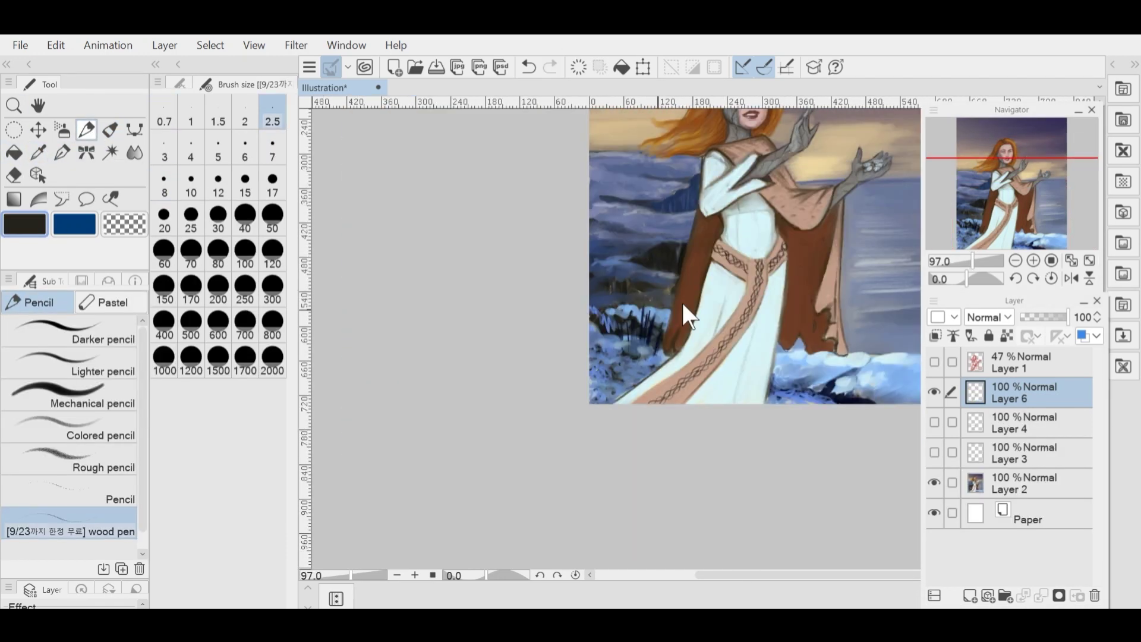
scroll(682, 302, up, 3)
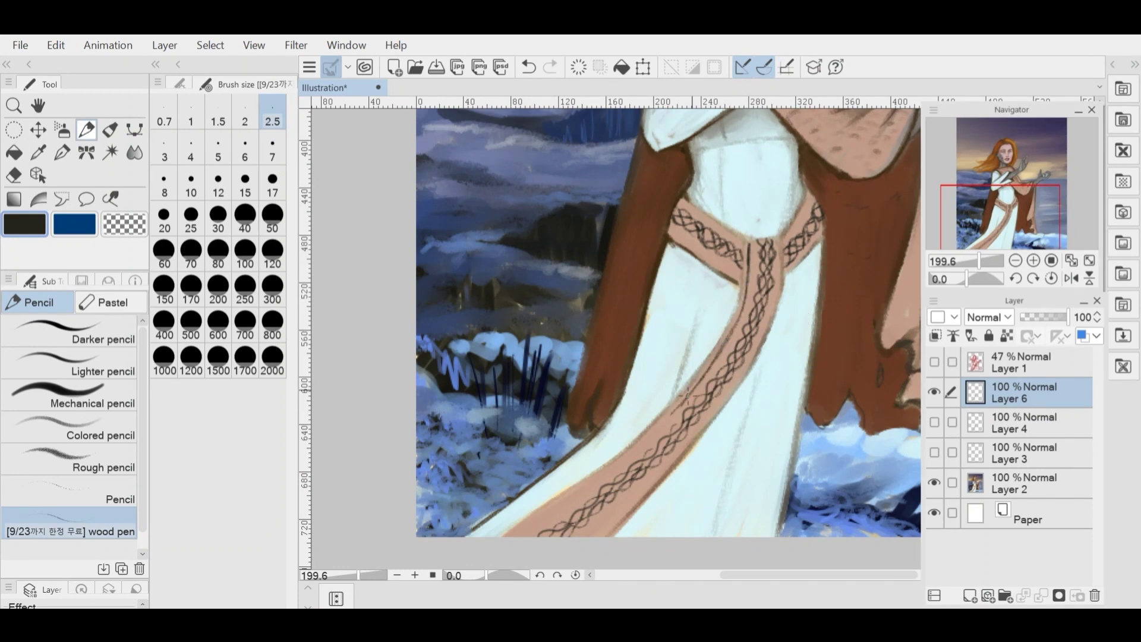
- Add dark border lines along the edges of the belt and its hanging sash with the wood pen at size 2.5
scroll(565, 499, down, 2)
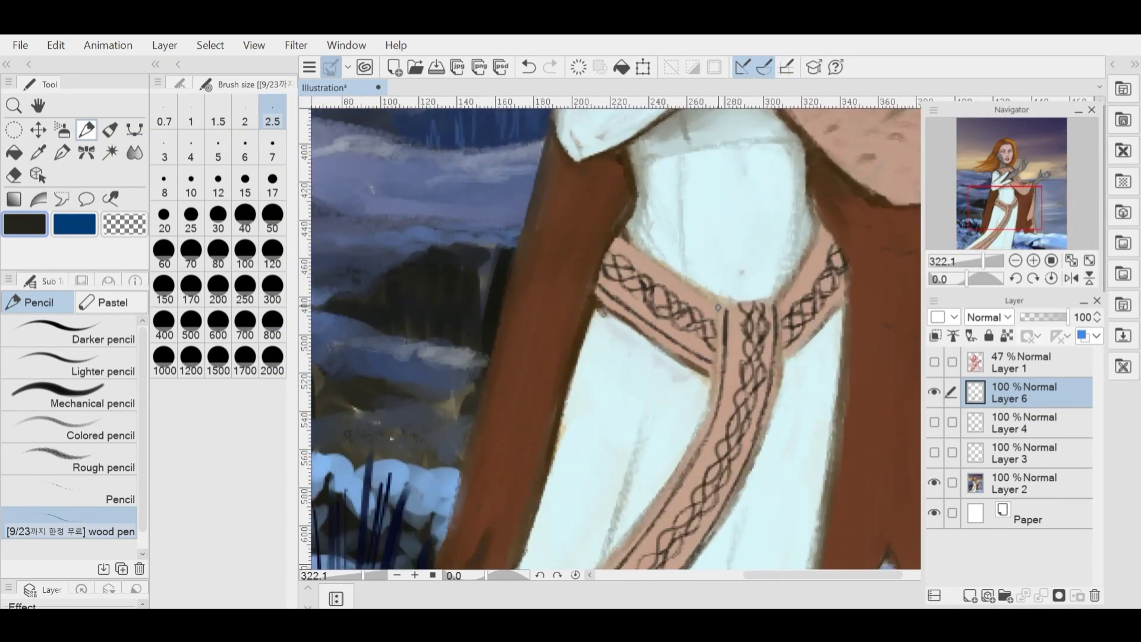
drag(618, 239, 713, 300)
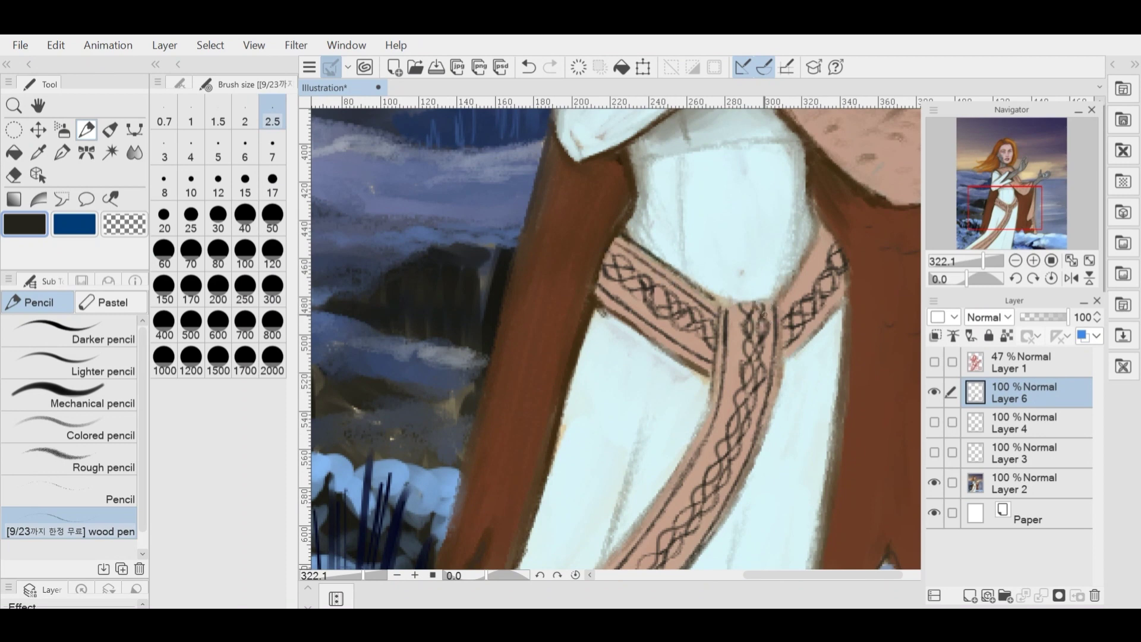
drag(820, 218, 781, 308)
drag(852, 273, 832, 303)
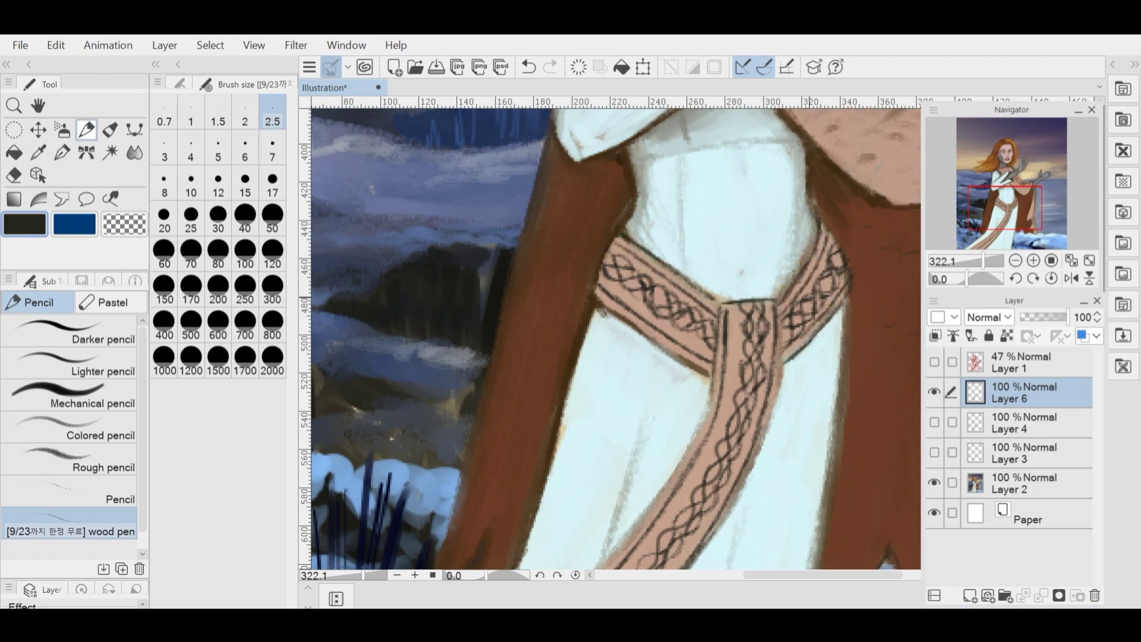
scroll(787, 359, down, 4)
scroll(772, 303, up, 2)
drag(787, 196, 698, 323)
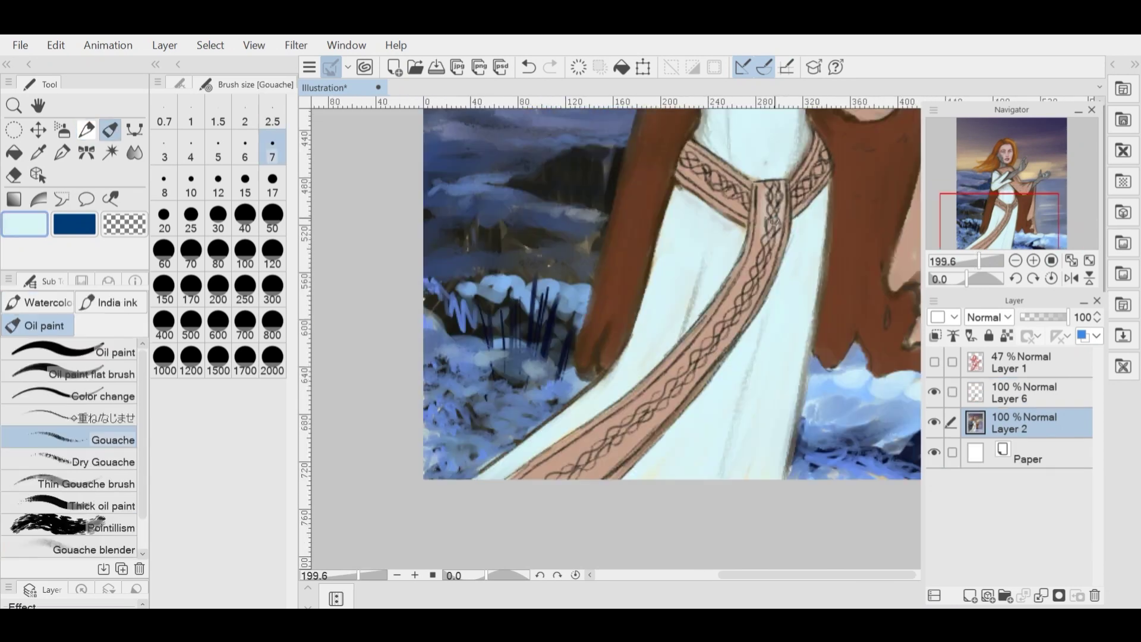
- Highlight the sash at size 7 and the upper edge of the cape's pink lining at size 6 in pale blue-white Gouache on Layer 2
mouse_move(760, 232)
mouse_down()
mouse_move(699, 351)
mouse_move(630, 442)
mouse_move(529, 479)
mouse_up()
scroll(642, 279, down, 2)
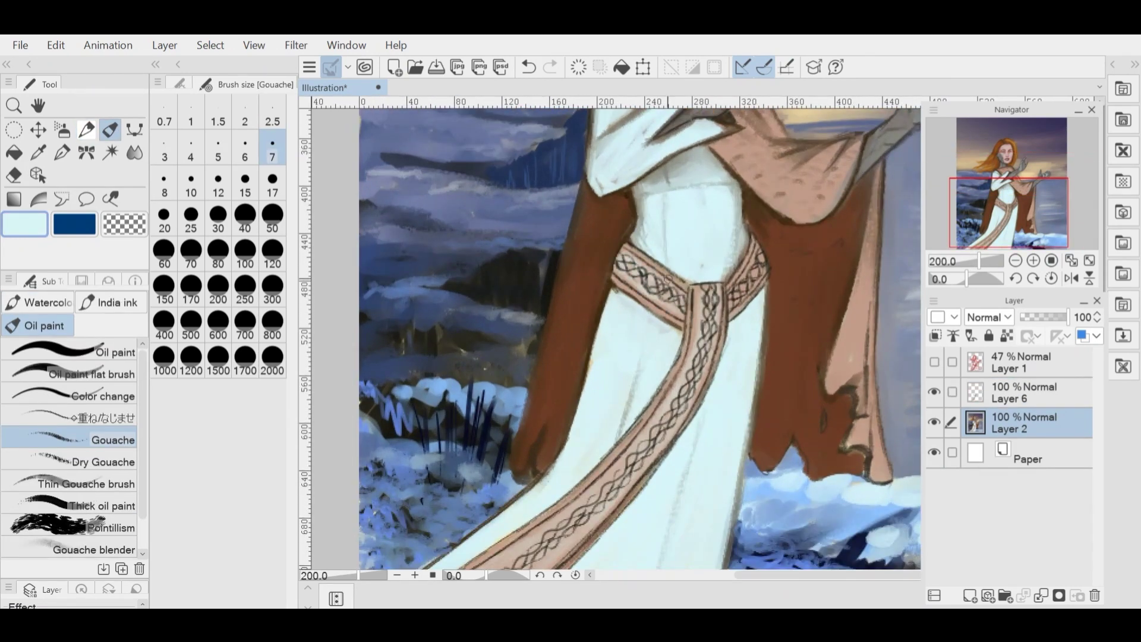
scroll(696, 233, down, 2)
scroll(695, 233, up, 6)
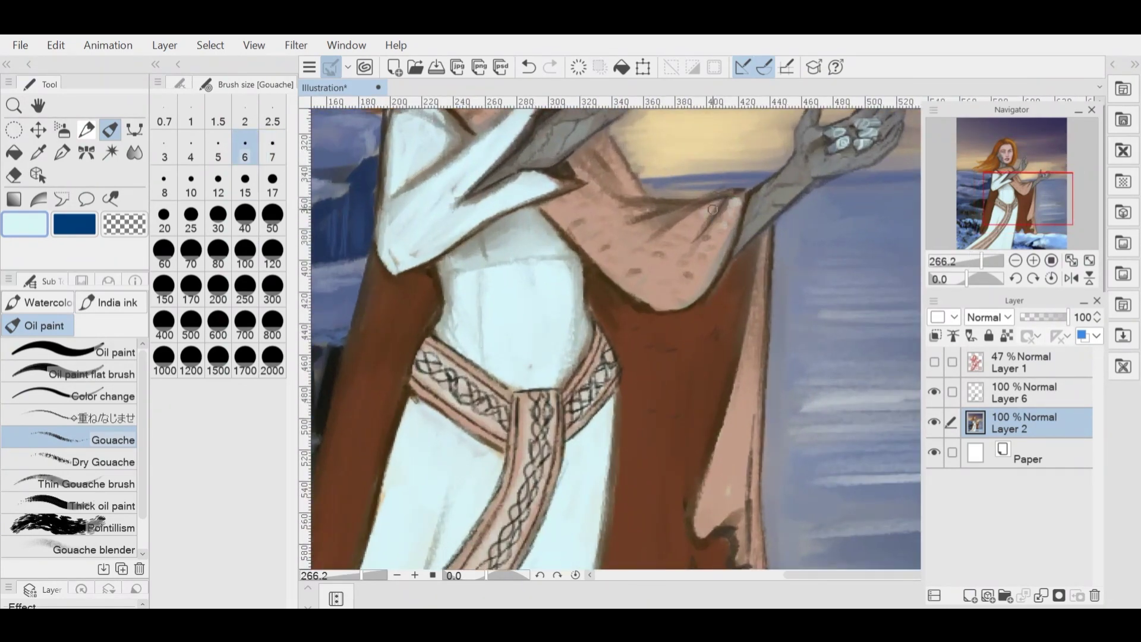
mouse_move(691, 221)
mouse_down()
mouse_move(665, 219)
mouse_move(631, 176)
mouse_up()
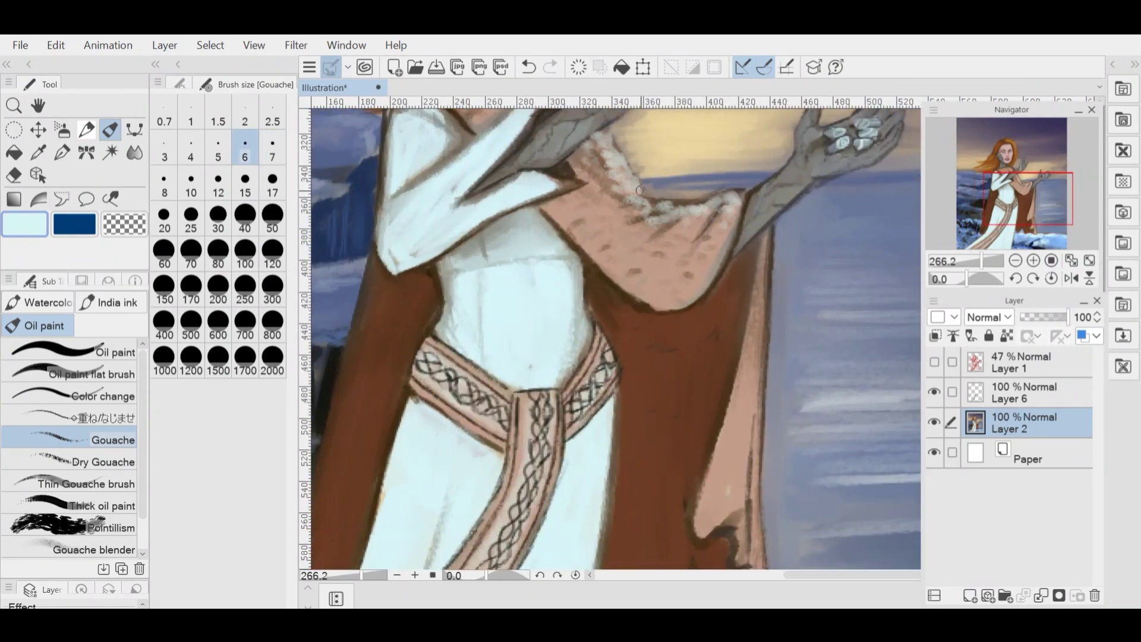
- Paint pale blue-white highlights down the cape's outer pink lining and its ragged hem with Gouache at size 6
scroll(621, 159, down, 5)
scroll(654, 178, up, 2)
scroll(683, 190, down, 1)
scroll(731, 205, up, 3)
mouse_move(730, 205)
mouse_down()
mouse_move(718, 318)
mouse_move(726, 288)
mouse_move(722, 399)
mouse_up()
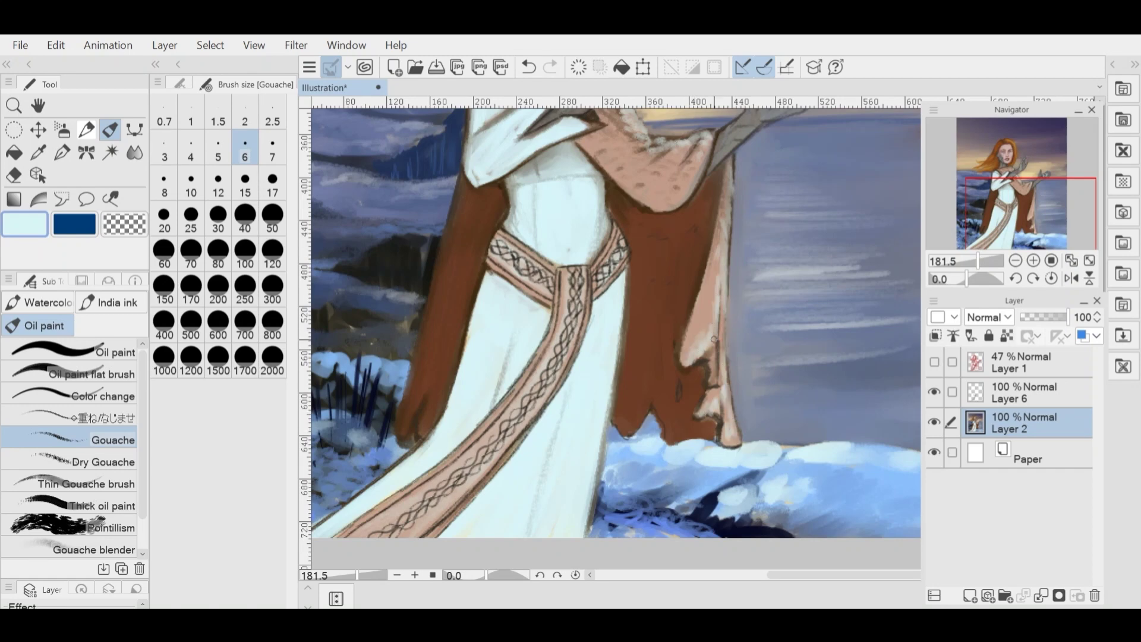
scroll(713, 339, down, 3)
scroll(707, 356, up, 2)
scroll(701, 386, down, 2)
scroll(695, 437, up, 3)
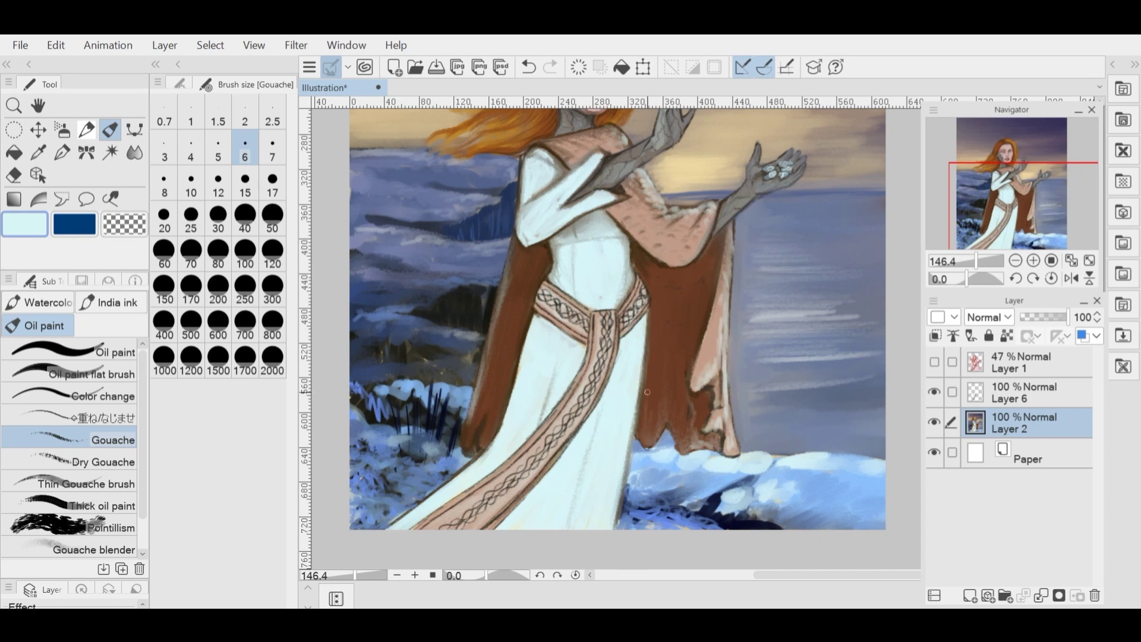
- Add thin pale wavy texture strokes to the brown cape on both sides of the dress with Gouache at size 6
scroll(647, 391, up, 1)
drag(667, 301, 657, 371)
scroll(682, 371, down, 2)
scroll(538, 455, up, 2)
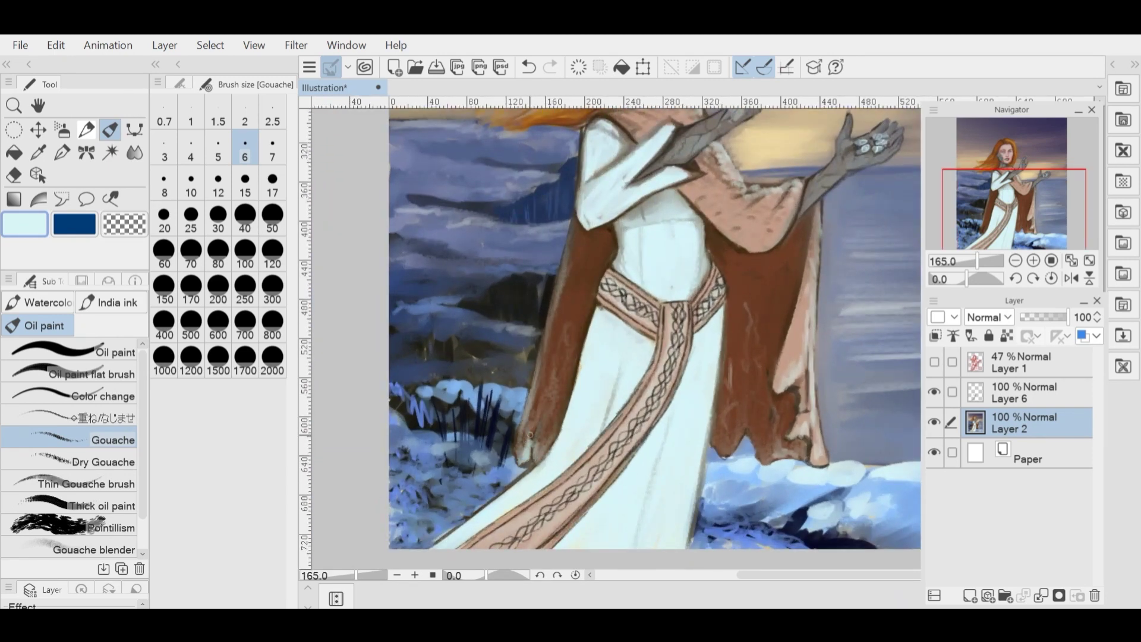
scroll(531, 434, down, 1)
scroll(701, 398, up, 1)
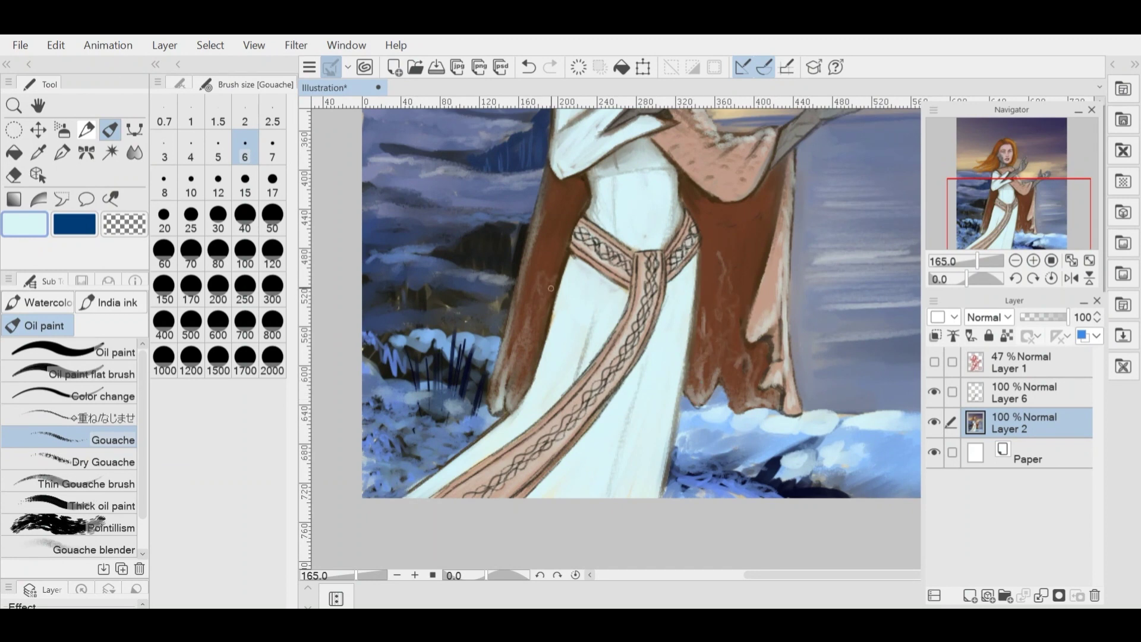
scroll(551, 288, down, 2)
- Dab pale snowy flecks over the pink lining around the shoulders and arm with Gouache at size 6
scroll(640, 219, up, 3)
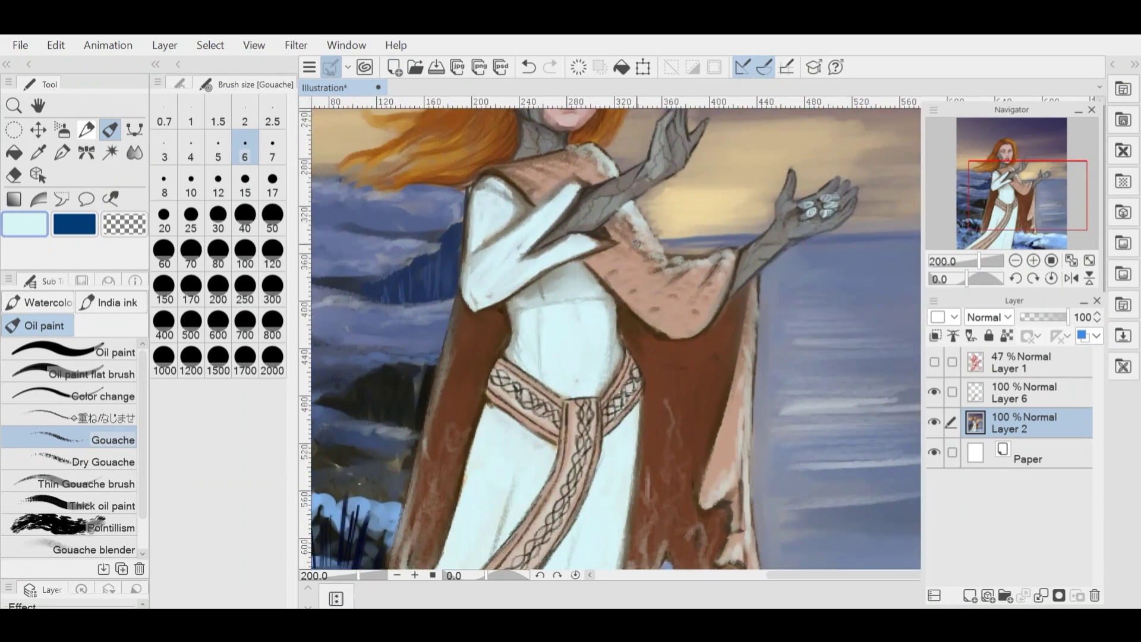
scroll(665, 305, down, 3)
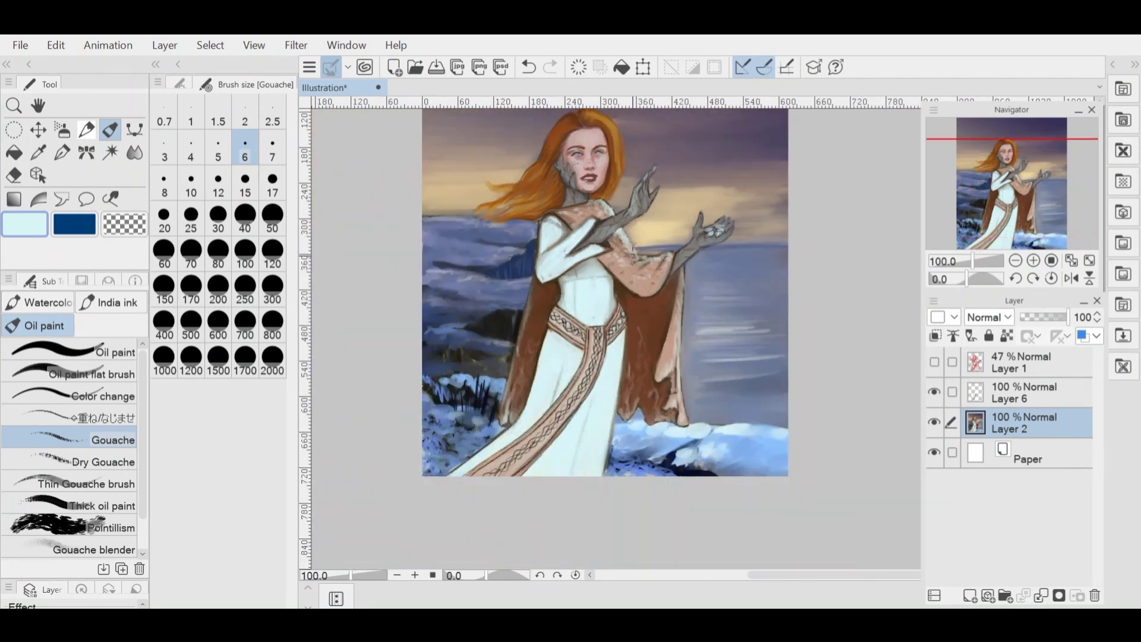
scroll(582, 333, up, 2)
scroll(581, 291, down, 2)
scroll(581, 291, up, 3)
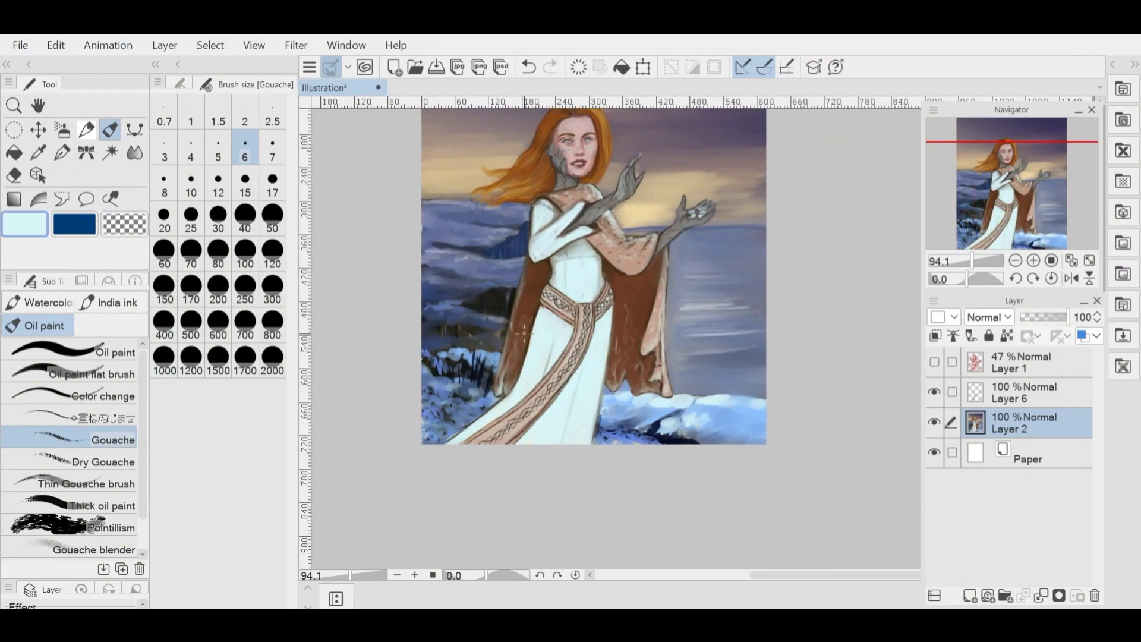
- Paint pale highlight strands and flecks through the woman's red hair with Gouache at sizes 6, 2.5 and 7
scroll(545, 201, up, 2)
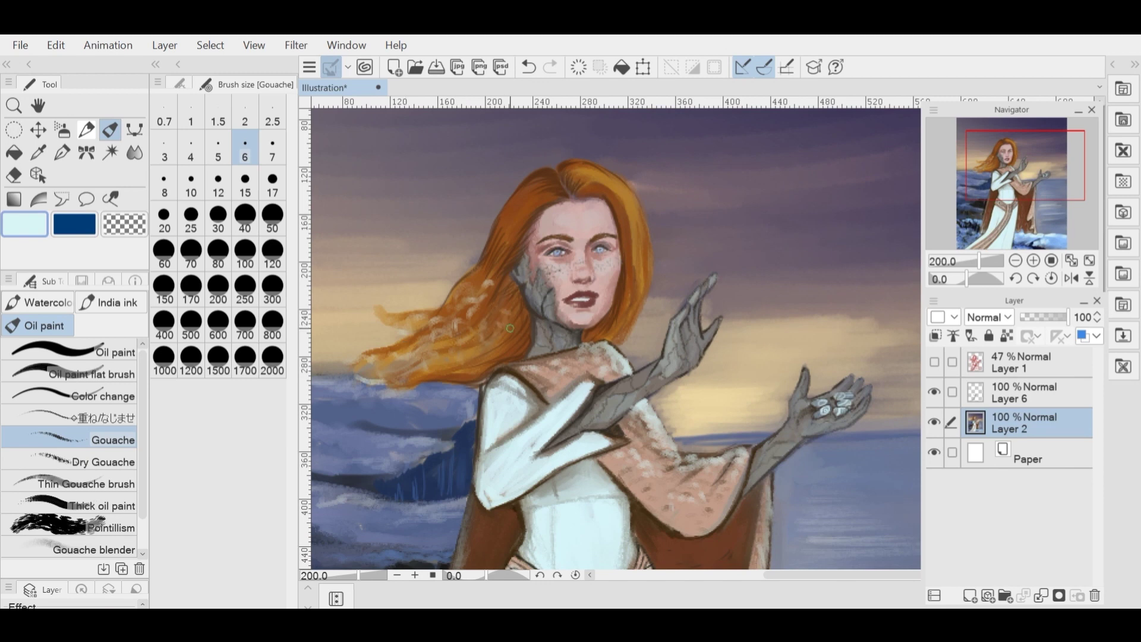
scroll(435, 364, down, 1)
scroll(581, 239, up, 3)
click(272, 113)
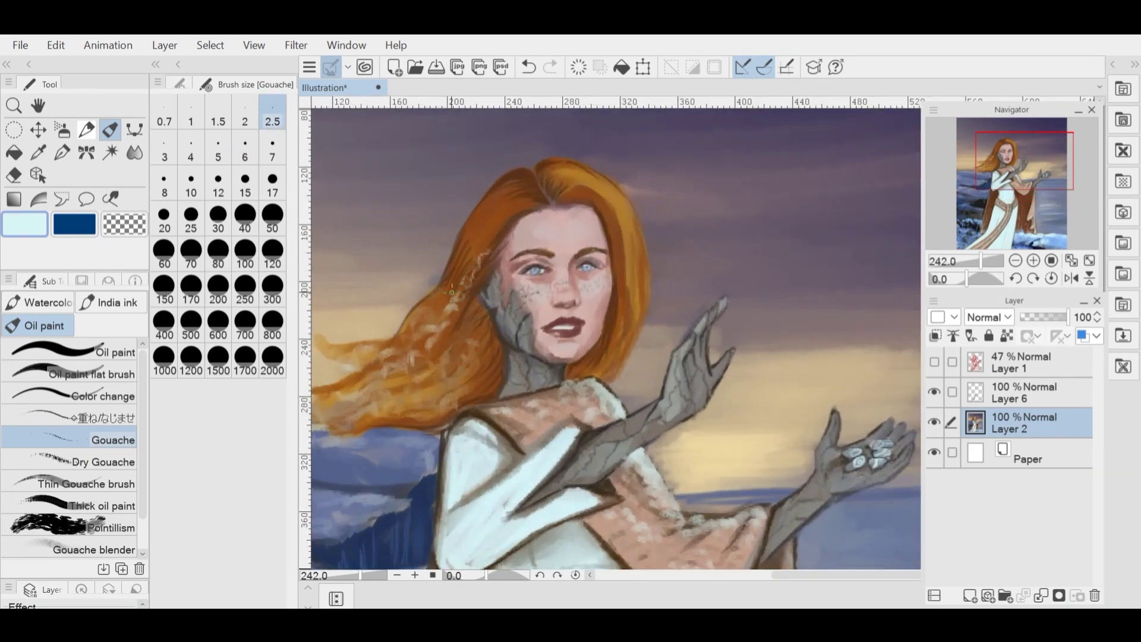
scroll(440, 300, down, 1)
key(bracketright)
key(bracketright)
key(bracketright)
key(bracketright)
key(bracketright)
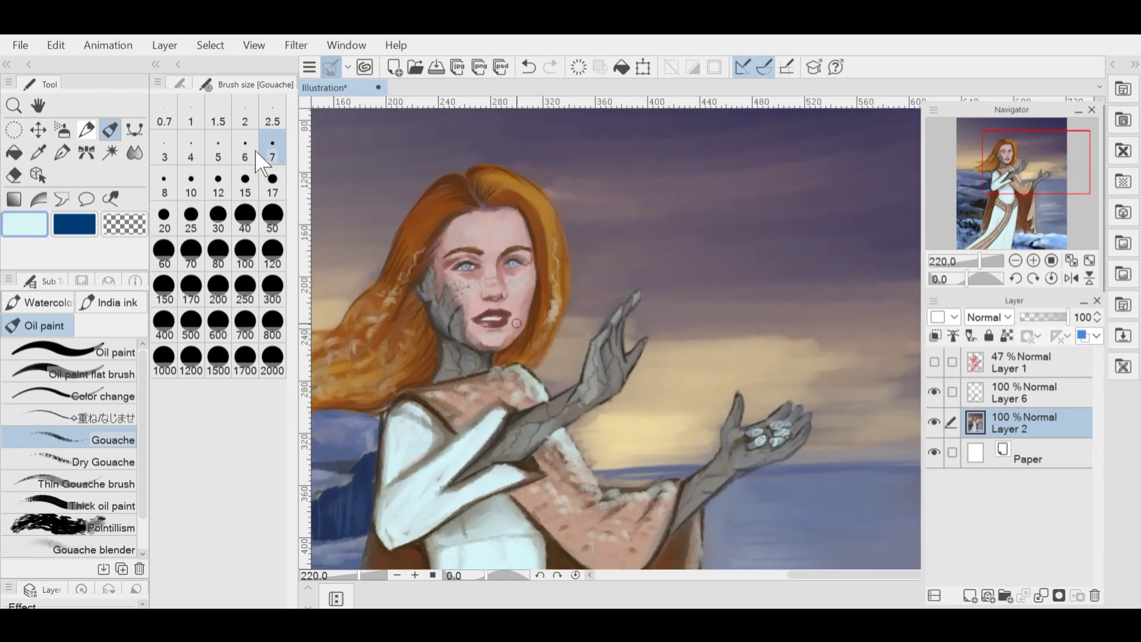
- Highlight the fingers and palms of both grey hands in pale blue-white with Gouache at size 4
key(bracketleft)
key(bracketleft)
scroll(554, 264, down, 5)
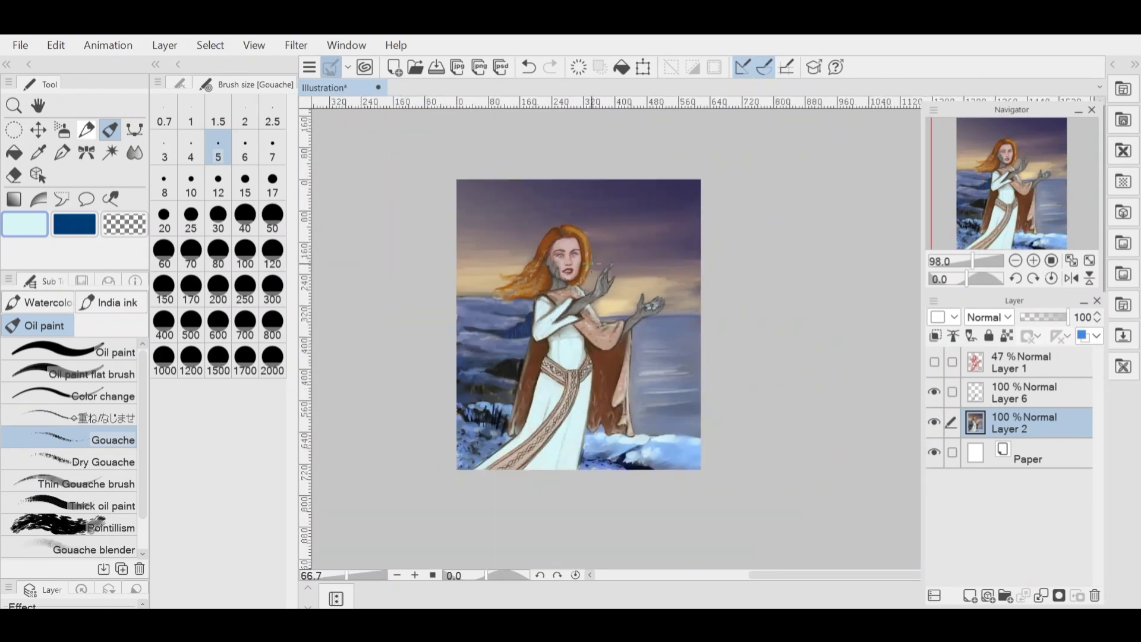
key(bracketleft)
scroll(626, 322, up, 5)
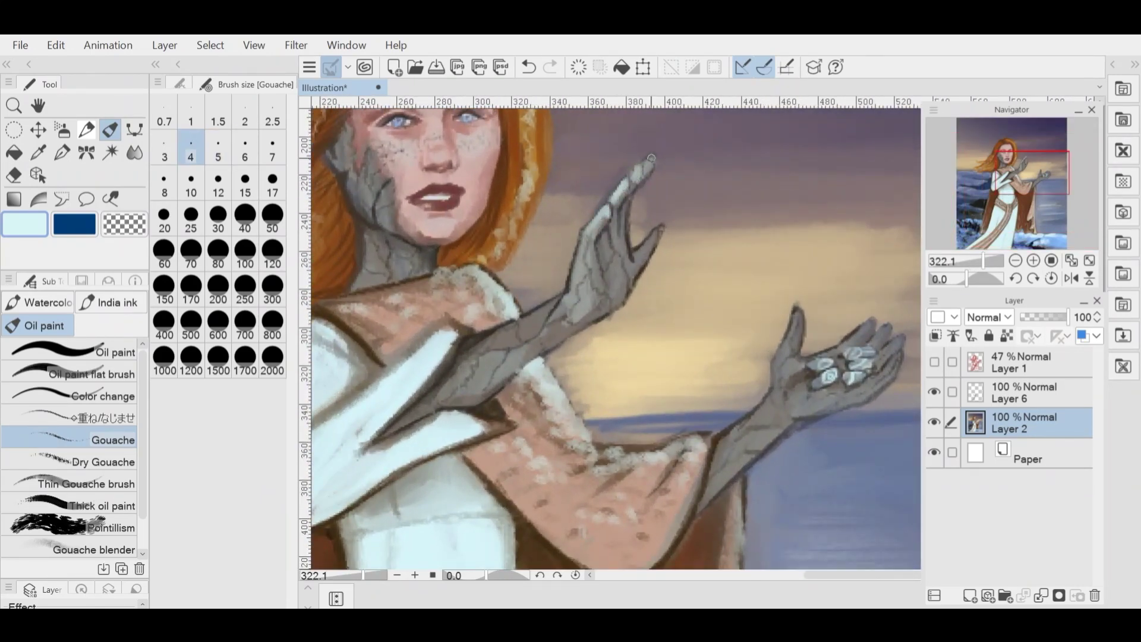
scroll(651, 158, down, 1)
scroll(658, 219, down, 5)
scroll(709, 207, up, 6)
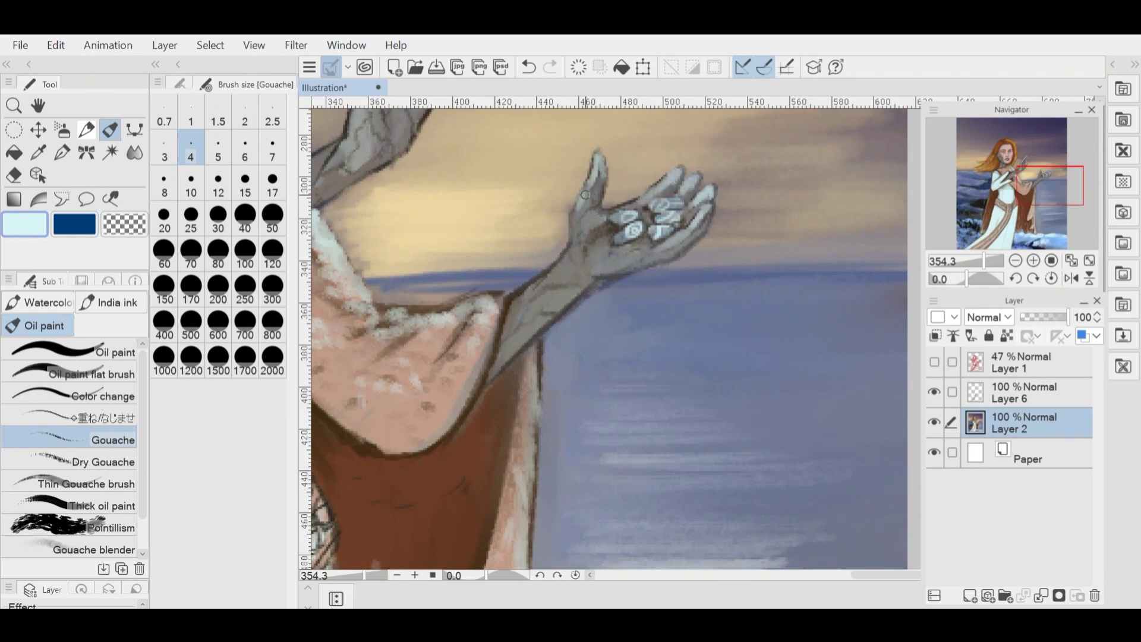
- Brighten the shoulder and outer edge of the white sleeve in pale blue-white with Gouache at size 4
scroll(583, 198, down, 5)
scroll(528, 327, down, 1)
scroll(528, 328, up, 1)
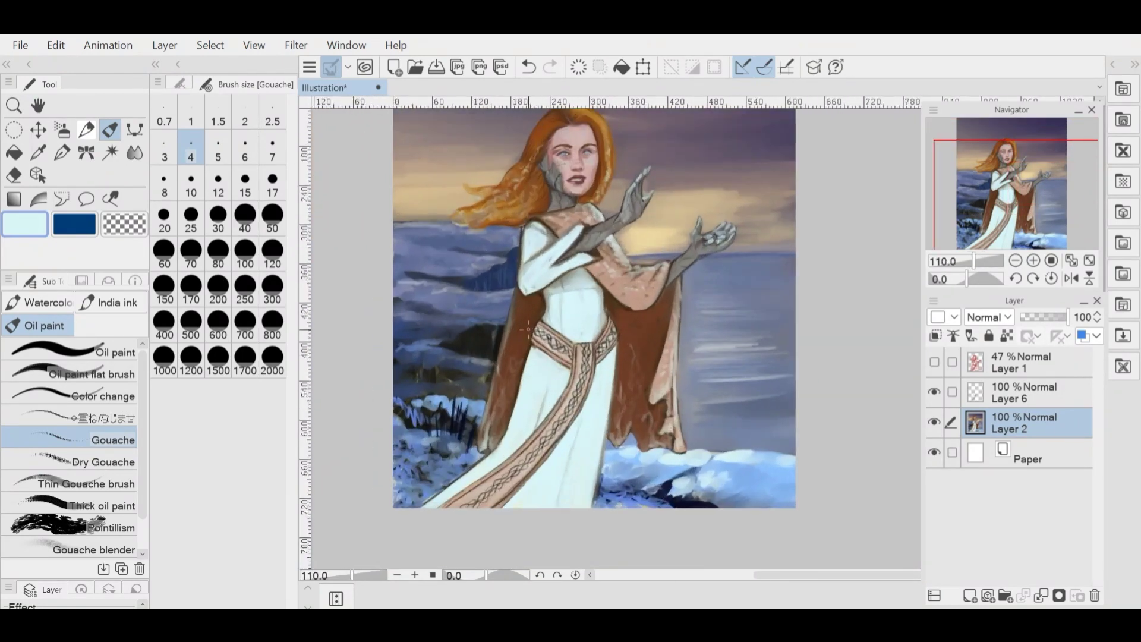
scroll(509, 227, up, 5)
drag(497, 267, 501, 219)
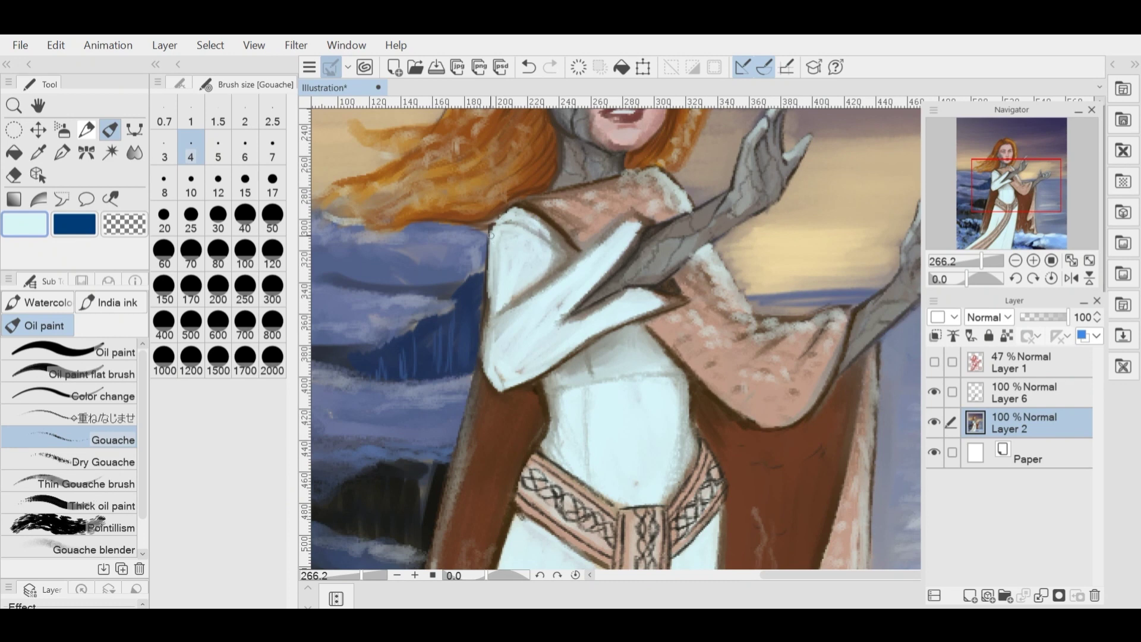
scroll(438, 309, down, 5)
- Shade the folds of the white skirt in sampled grey-green with Gouache at size 12
scroll(539, 348, up, 4)
alt+click(580, 290)
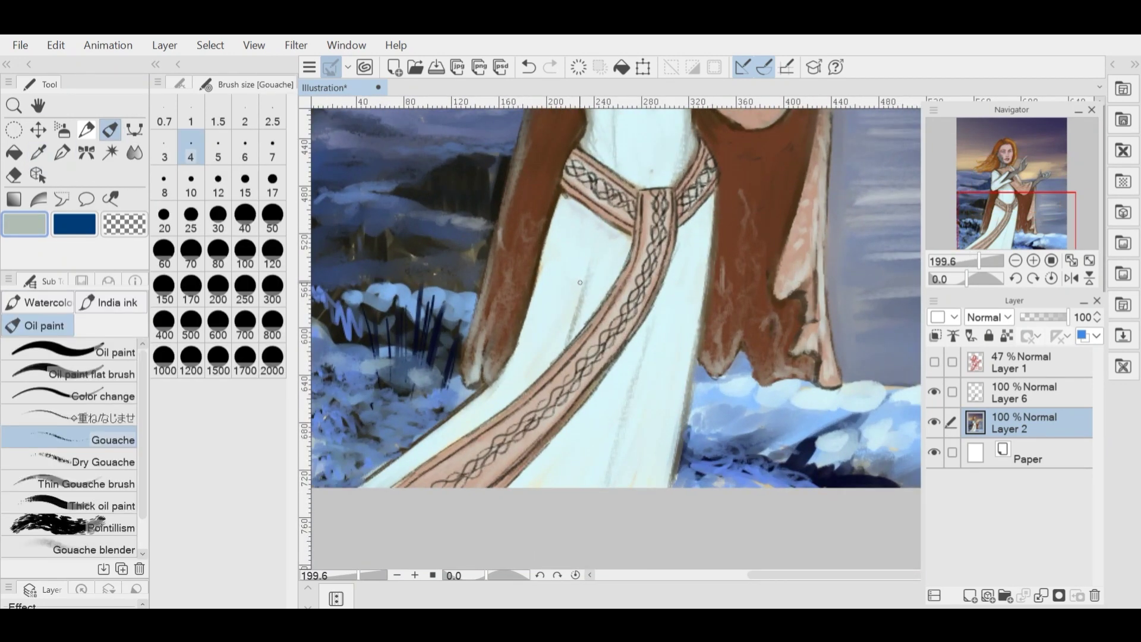
click(218, 178)
scroll(569, 279, down, 2)
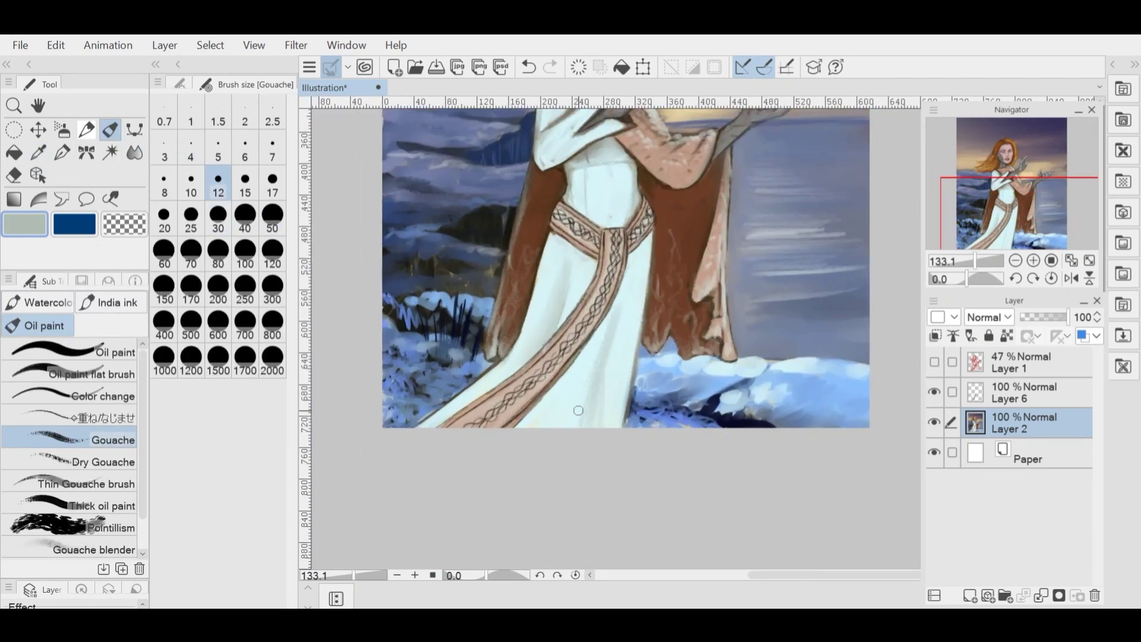
- Shade the skirt folds, bodice and sleeves further in the sampled grey-green with Gouache at size 7
key([)
key([)
key([)
scroll(514, 435, down, 4)
scroll(622, 250, up, 6)
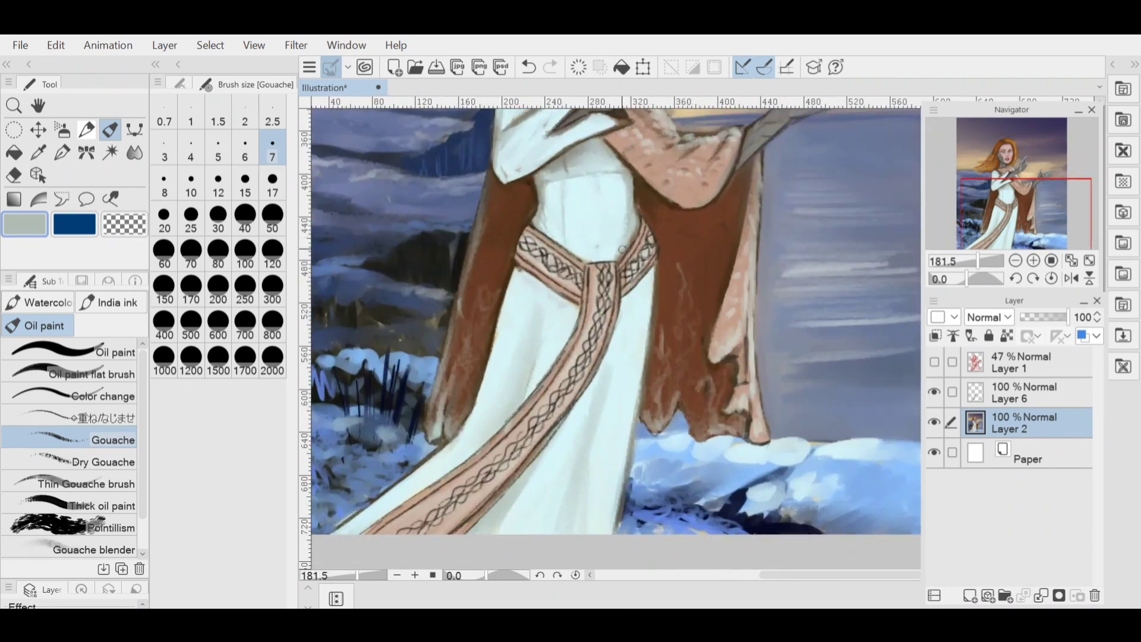
scroll(570, 243, down, 4)
scroll(601, 394, up, 3)
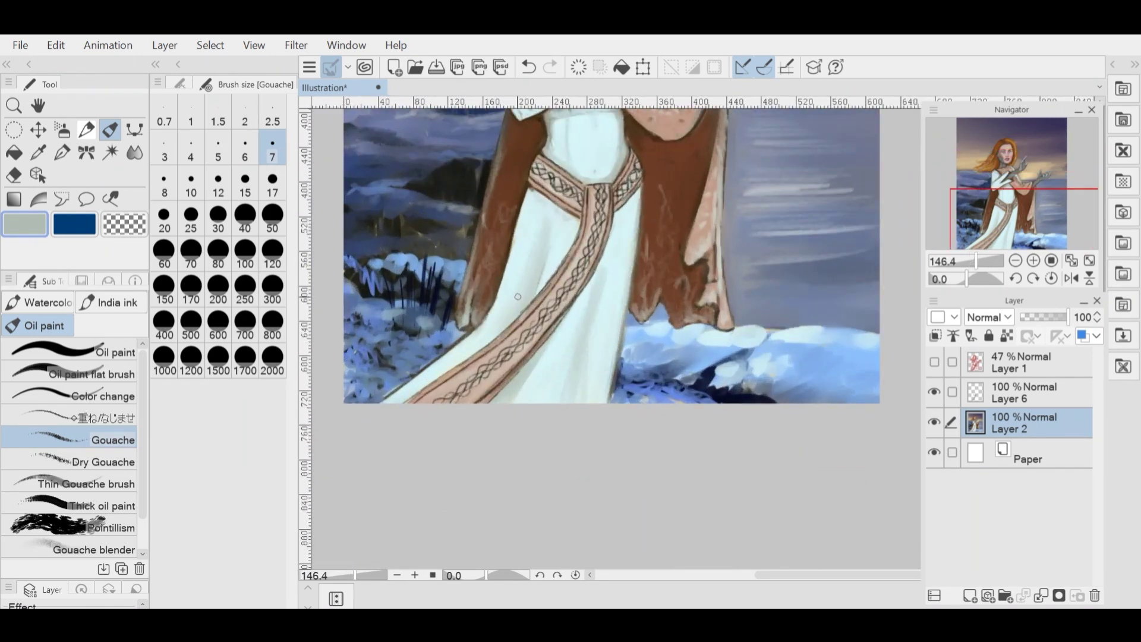
scroll(518, 296, down, 3)
scroll(532, 158, up, 5)
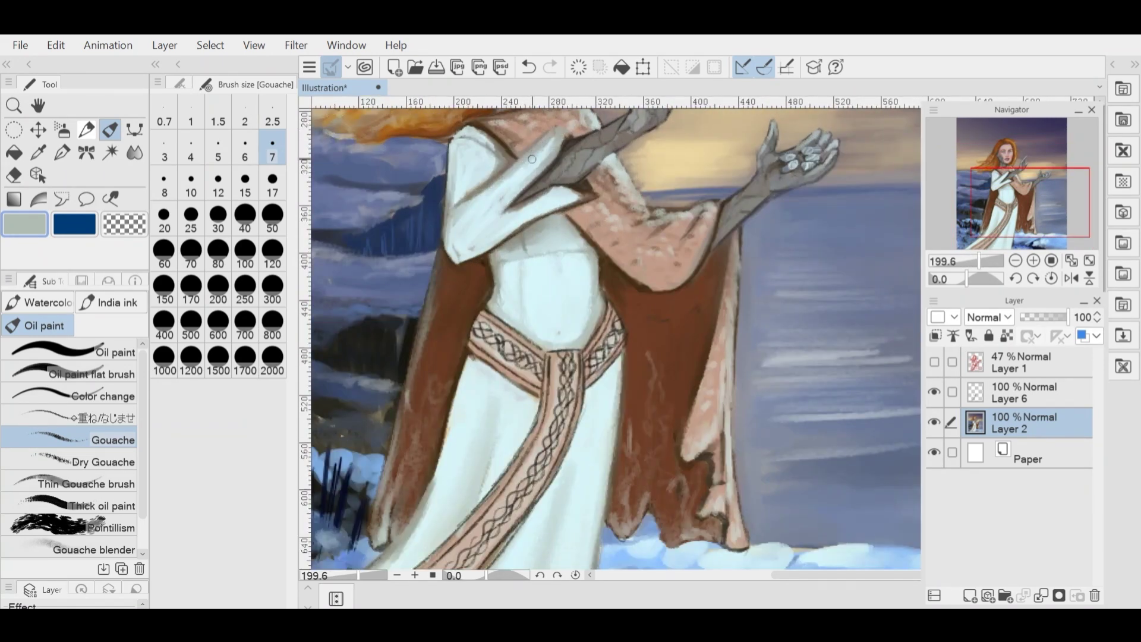
scroll(531, 158, down, 5)
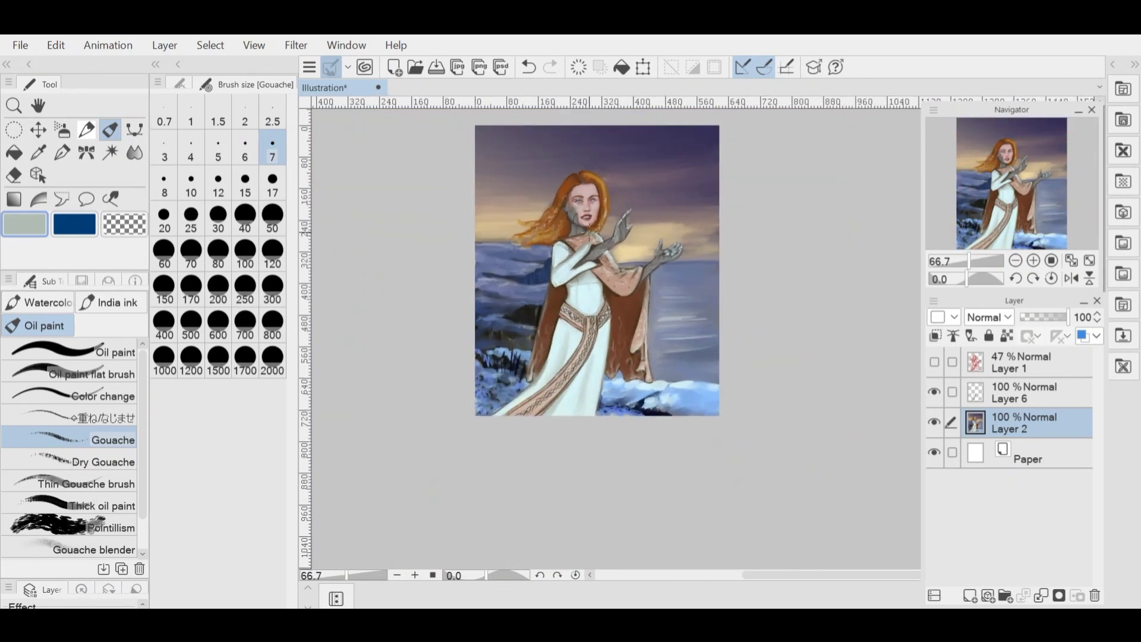
- Scatter falling snow across the picture on a new layer above Layer 6 with the Droplet airbrush at size 50
scroll(594, 238, up, 1)
click(987, 394)
click(970, 595)
scroll(600, 333, up, 1)
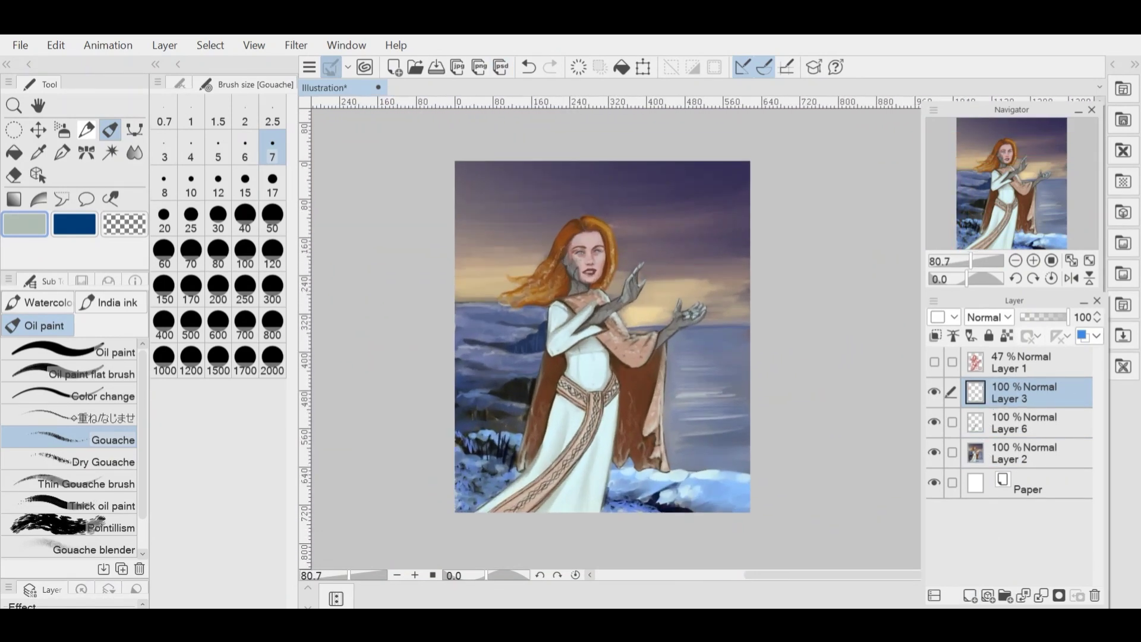
click(67, 127)
click(72, 476)
drag(723, 214, 702, 237)
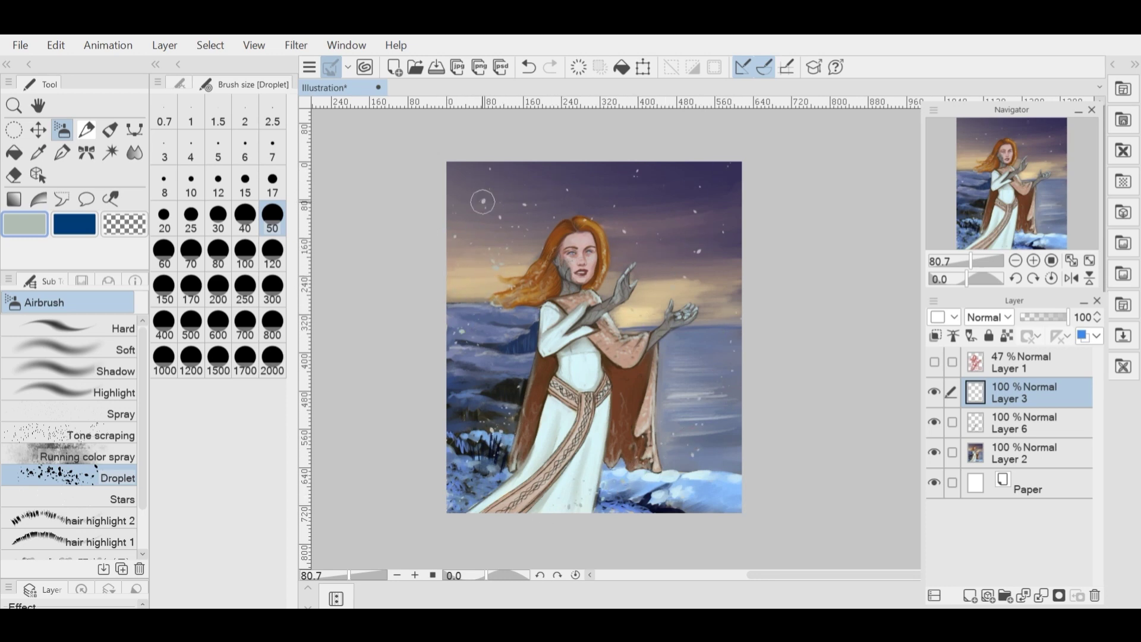
drag(488, 177, 483, 213)
scroll(489, 196, down, 1)
click(627, 314)
drag(663, 412, 726, 418)
scroll(583, 357, up, 1)
- Recolour the snowflakes with the pale blue-white sampled from the dress
click(39, 152)
click(603, 368)
click(57, 46)
click(136, 330)
scroll(590, 380, up, 3)
click(64, 131)
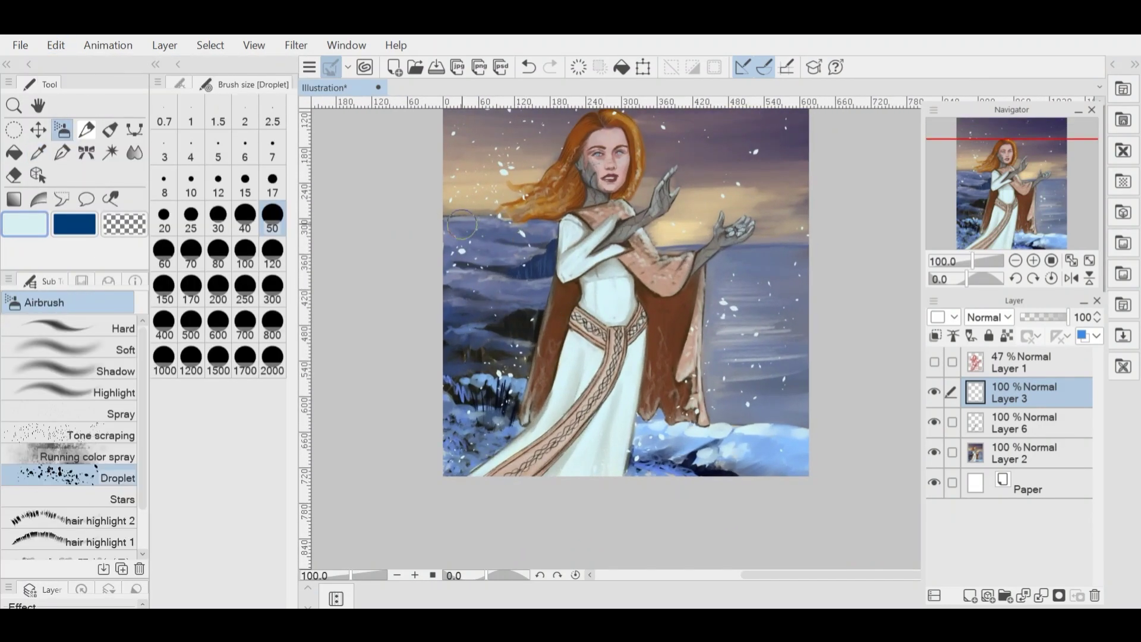
scroll(635, 463, down, 1)
scroll(478, 346, up, 1)
- Letter the title "The Hag of Beara" in the upper sky on a new layer with the pale Calligraphy pen at size 12
click(970, 596)
click(110, 130)
click(62, 153)
scroll(704, 234, up, 3)
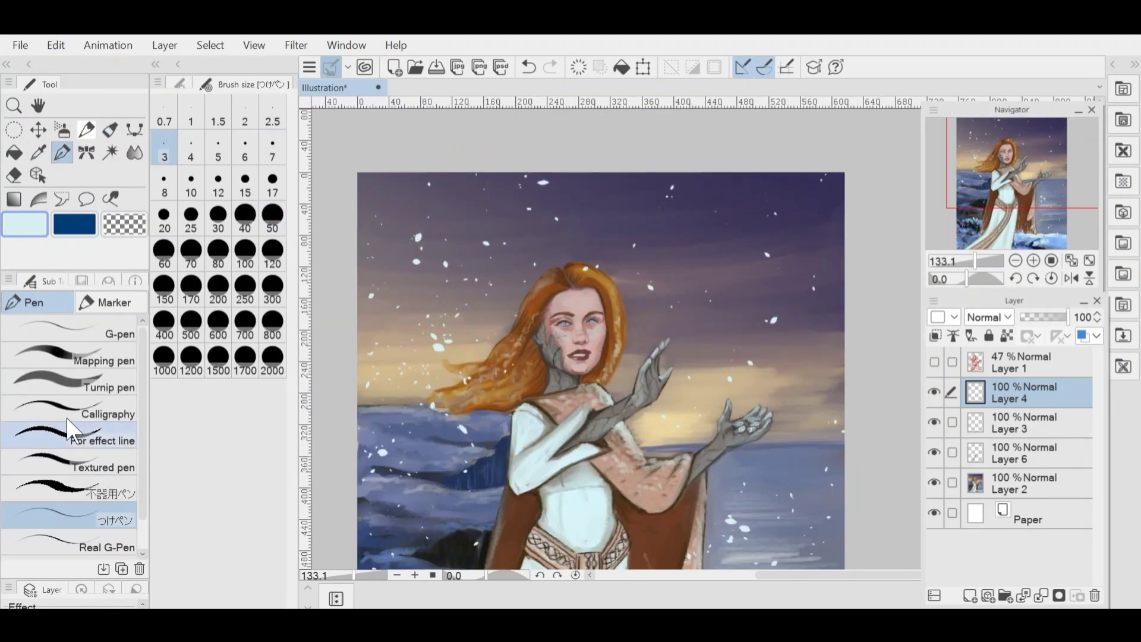
click(68, 410)
scroll(668, 190, up, 3)
drag(752, 210, 735, 240)
drag(789, 212, 814, 249)
drag(802, 222, 827, 221)
mouse_move(690, 269)
mouse_down()
mouse_move(710, 268)
mouse_move(670, 313)
mouse_up()
drag(713, 302, 735, 310)
drag(747, 304, 809, 308)
scroll(743, 273, down, 1)
scroll(737, 249, up, 2)
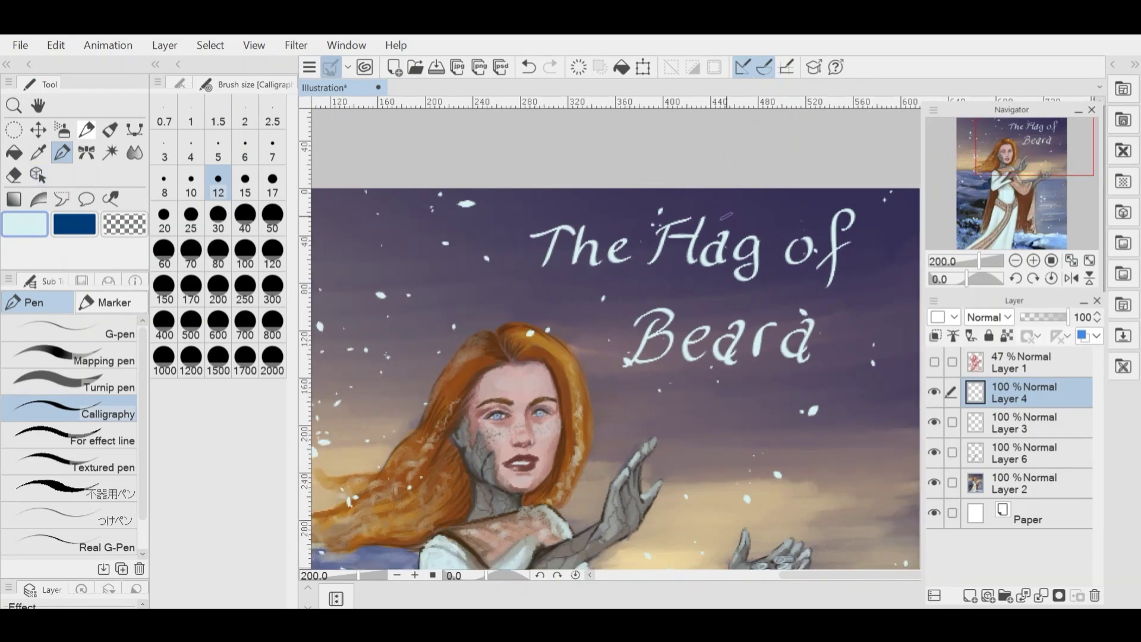
- Sign the painting in near-black in its lower-right area on new Layer 5 with the 不器用ペン pen at size 3
scroll(715, 232, down, 4)
scroll(679, 239, down, 3)
scroll(642, 324, up, 3)
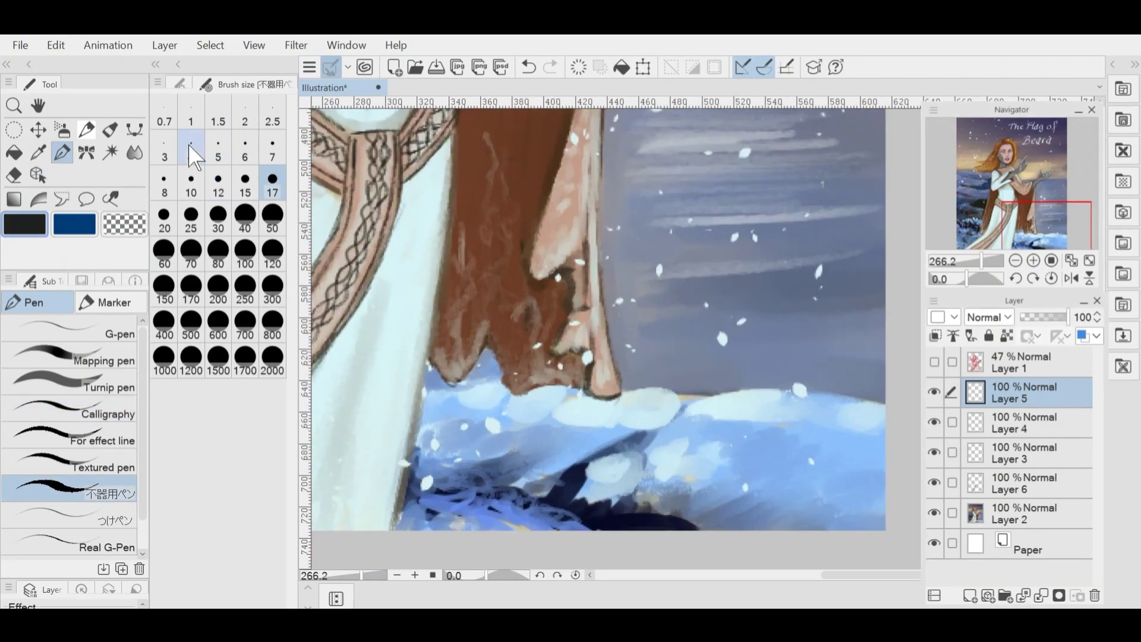
click(164, 149)
scroll(684, 358, up, 1)
drag(678, 353, 668, 390)
drag(690, 352, 701, 387)
mouse_move(717, 372)
mouse_down()
mouse_move(753, 382)
mouse_move(793, 344)
mouse_up()
scroll(688, 392, down, 15)
scroll(678, 369, up, 4)
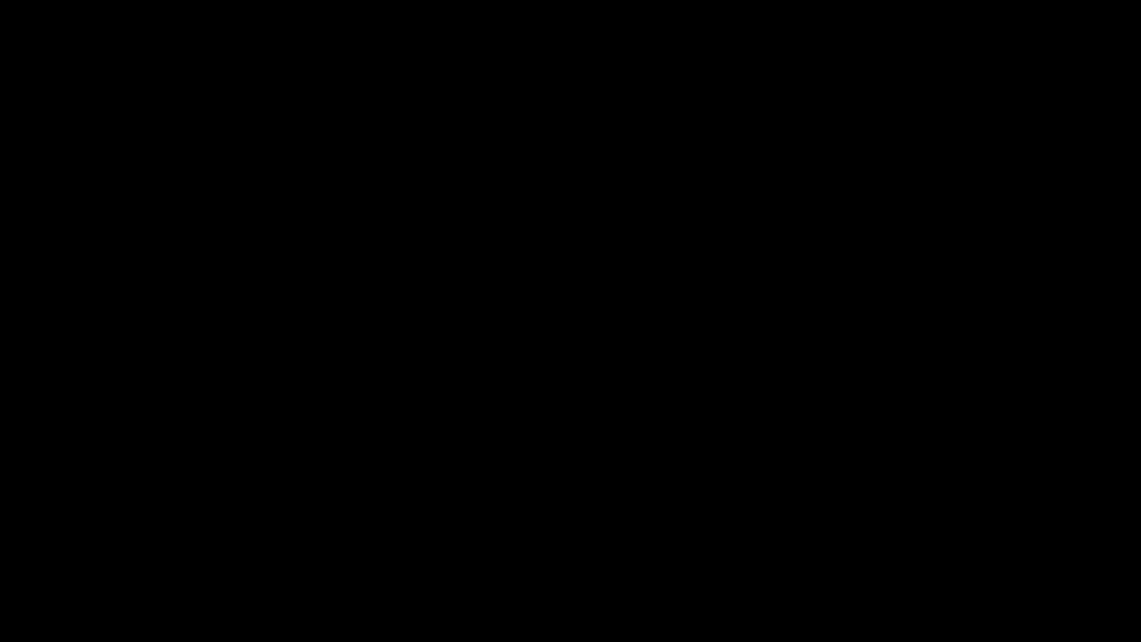